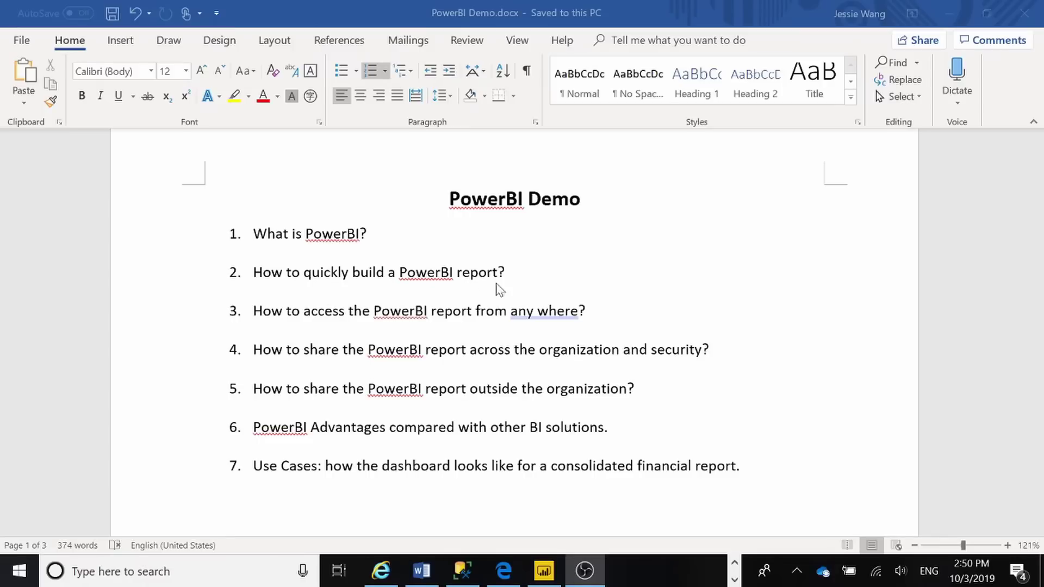
Switch to the Demo File report in Power BI Desktop and collapse the shape formatting and Fields panes.
click(544, 571)
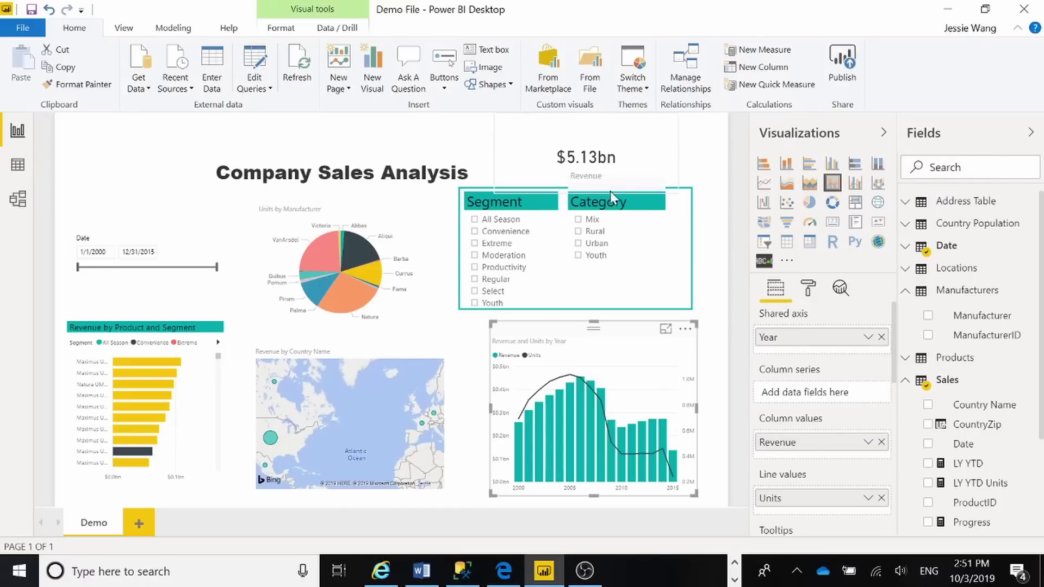
click(687, 215)
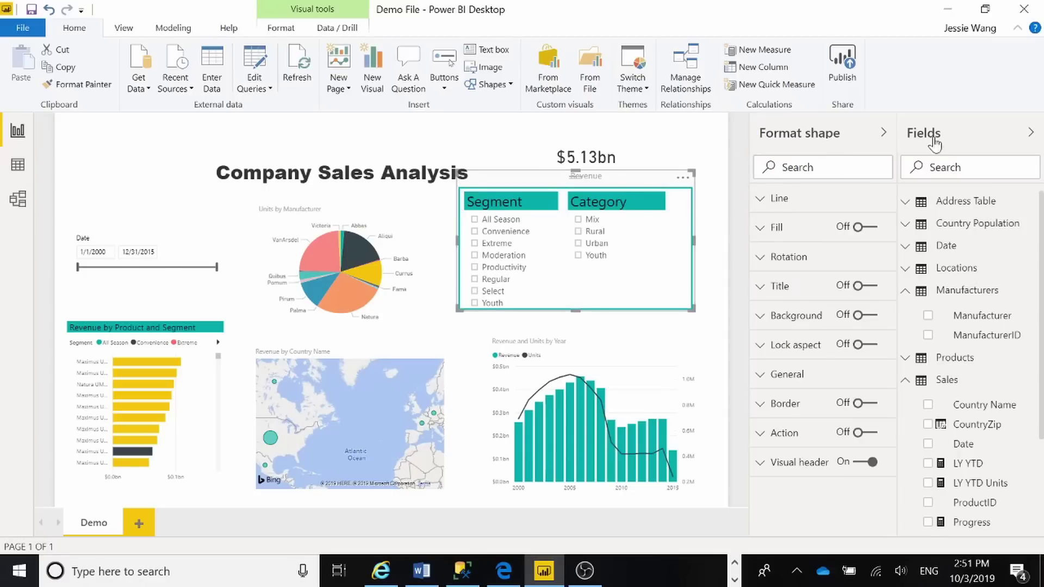
click(1029, 133)
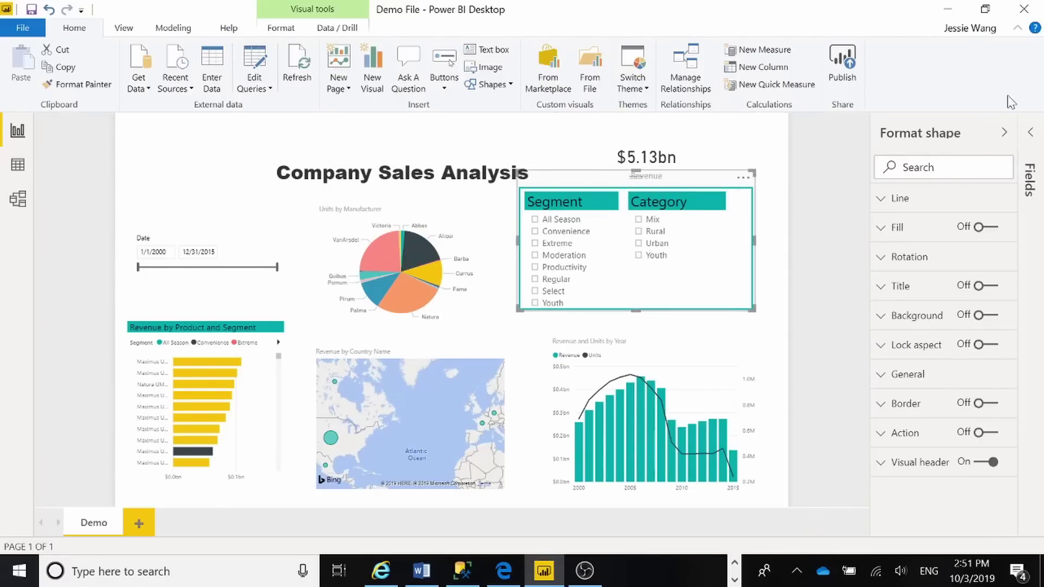
click(1005, 135)
click(1007, 137)
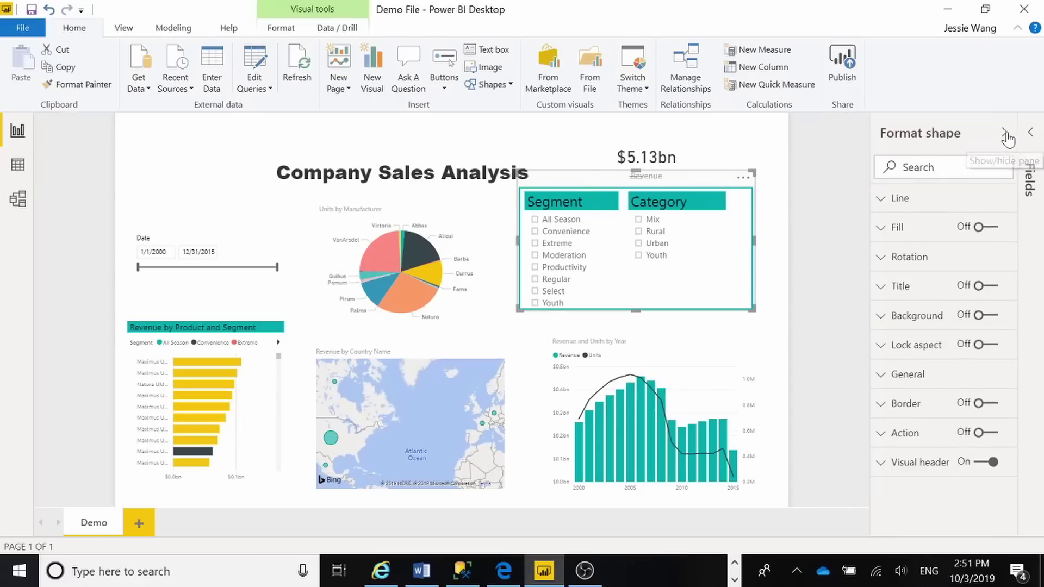
click(1031, 133)
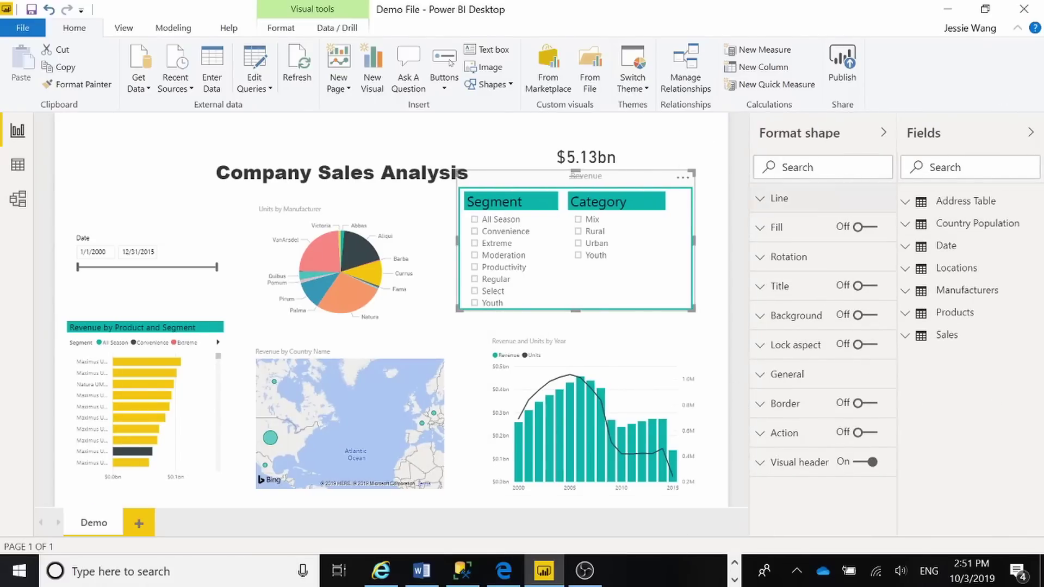
click(883, 134)
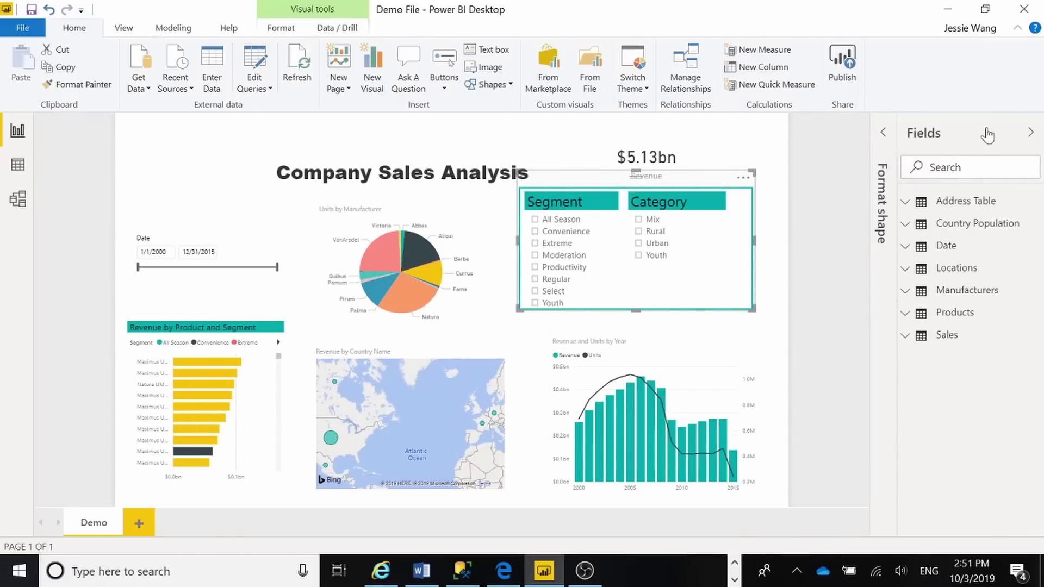
click(1030, 133)
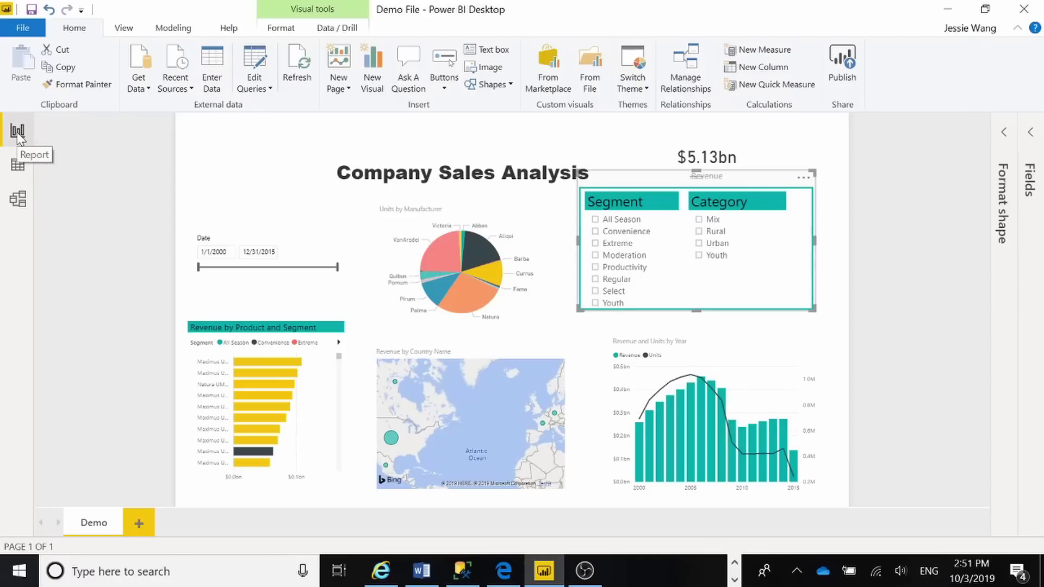
Look over the table data, then examine the Products–Manufacturers relationship's cardinality and cross filter direction options in the model without changing them.
click(18, 165)
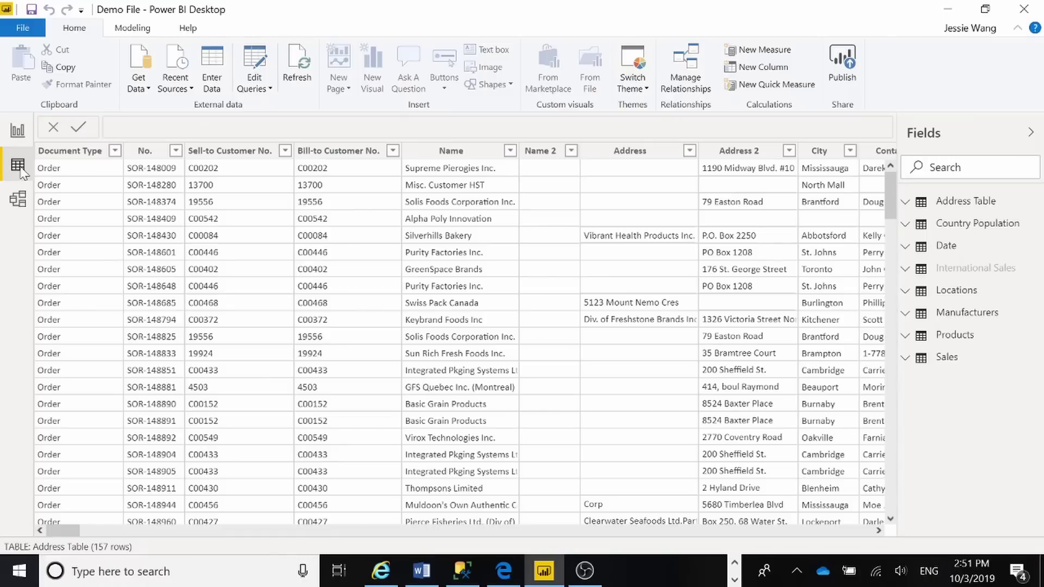
click(19, 205)
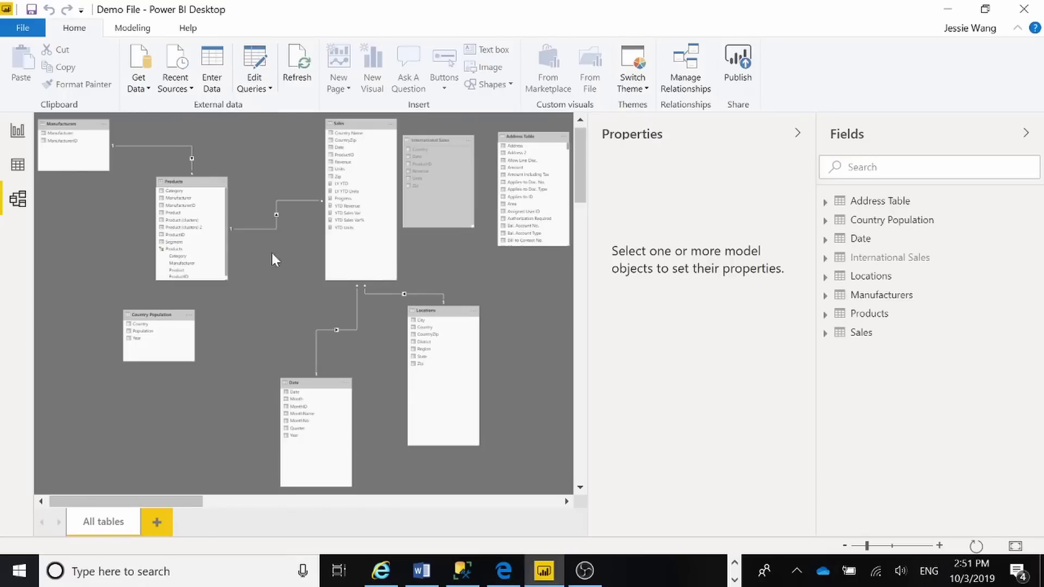
double_click(192, 160)
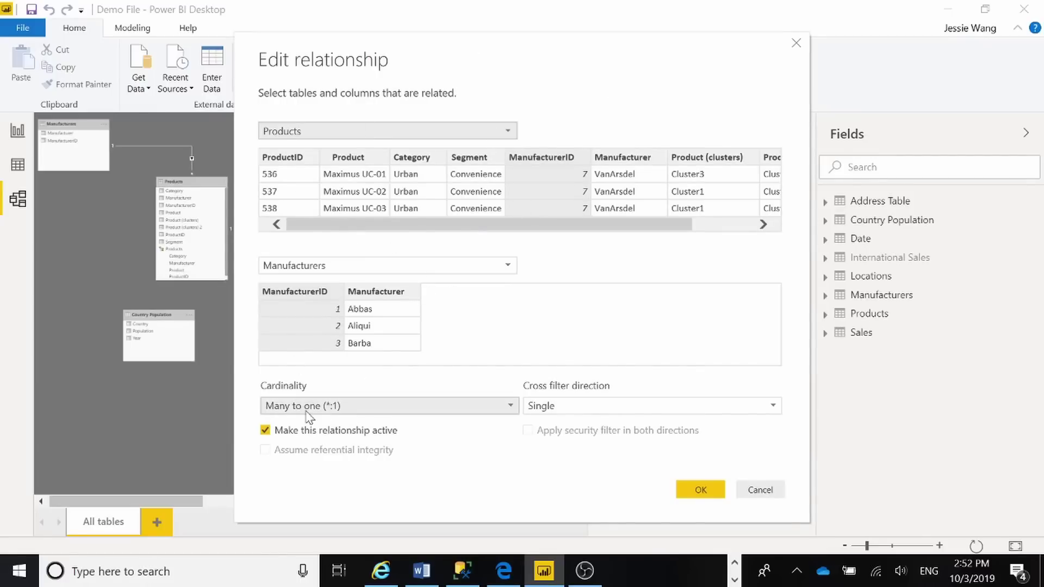
click(574, 405)
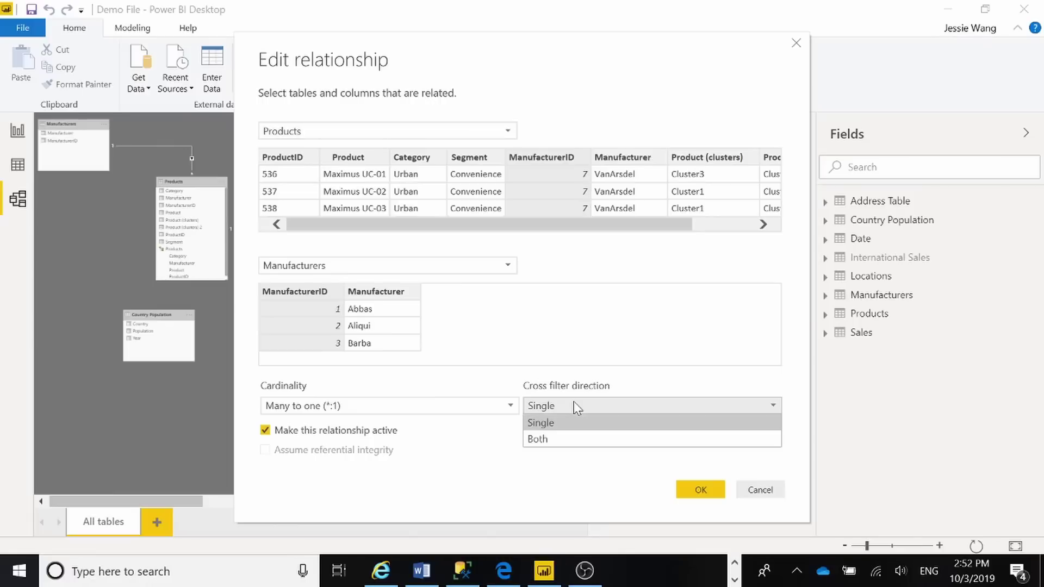
click(574, 406)
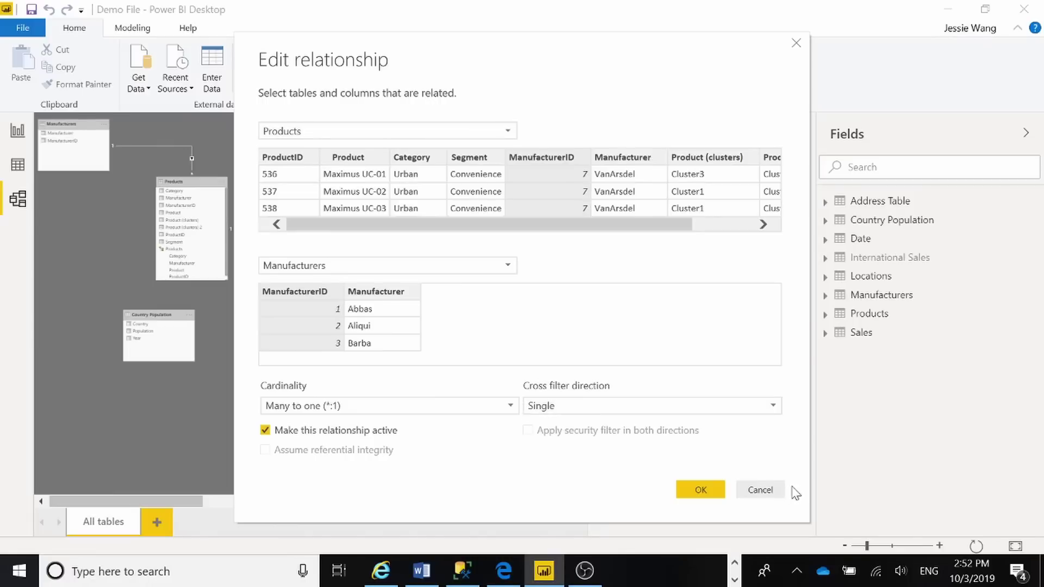
click(764, 491)
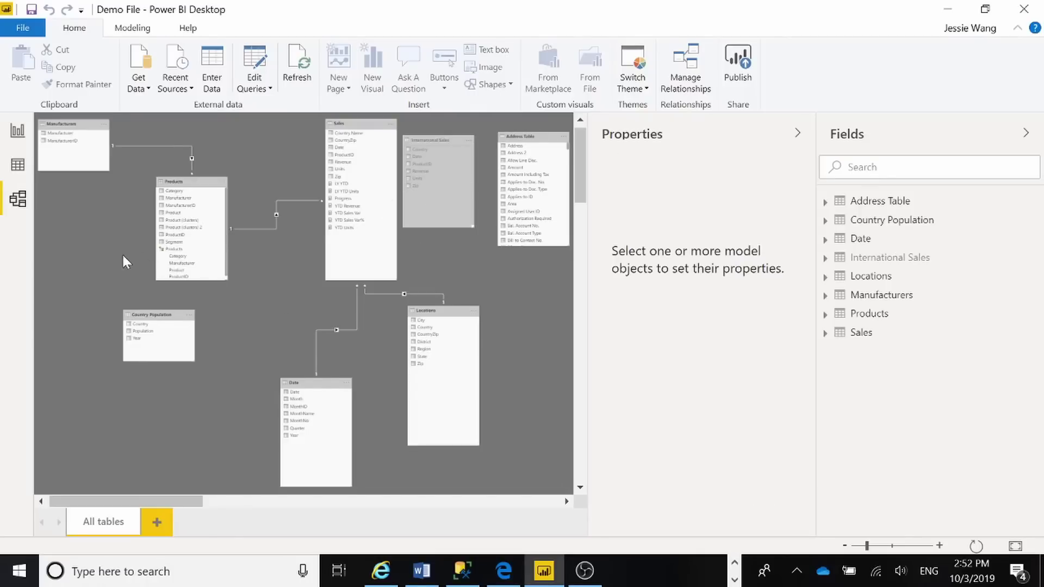
Run relationship autodetection on the model's tables and close the relationship manager.
click(686, 71)
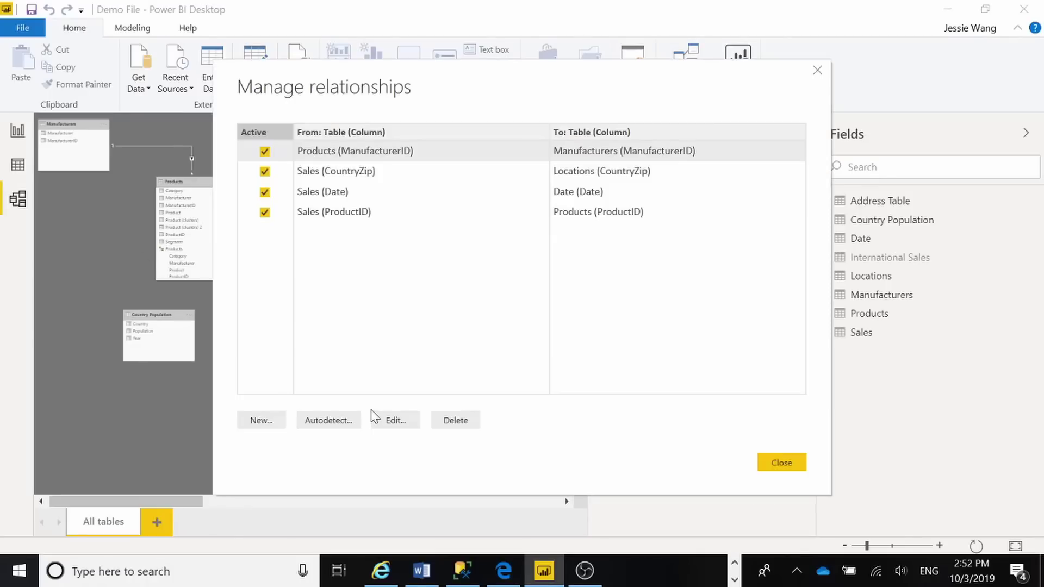
click(330, 420)
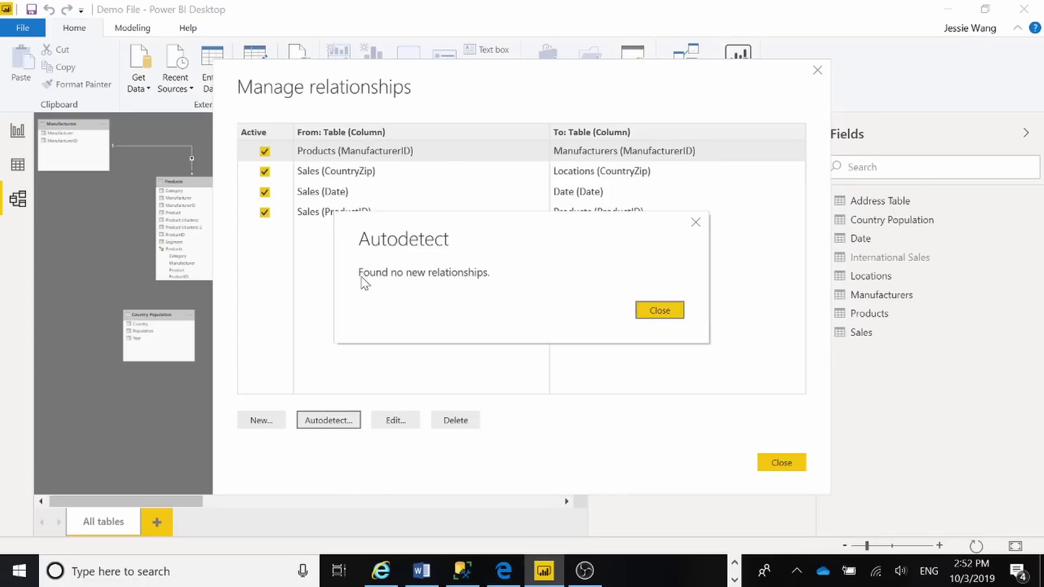
click(660, 310)
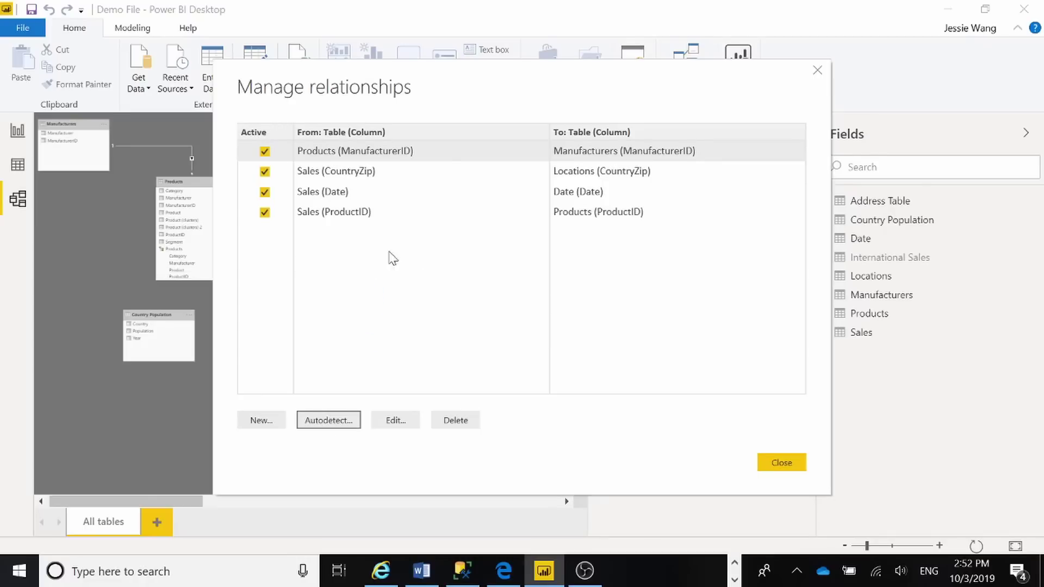
click(791, 465)
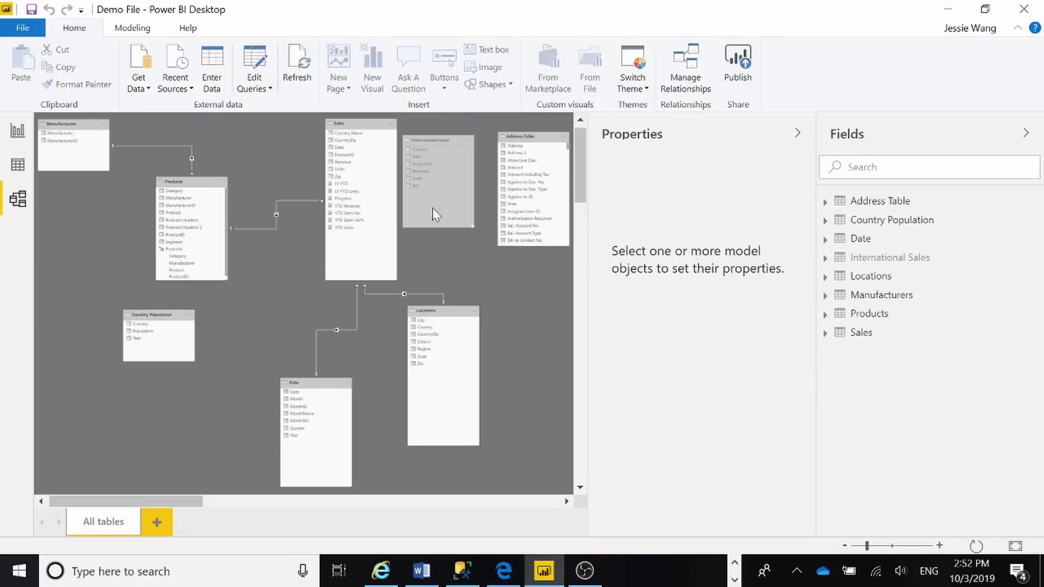
Widen the model diagram and check the International Sales table's Hide in report view setting without changing it.
drag(591, 246, 670, 249)
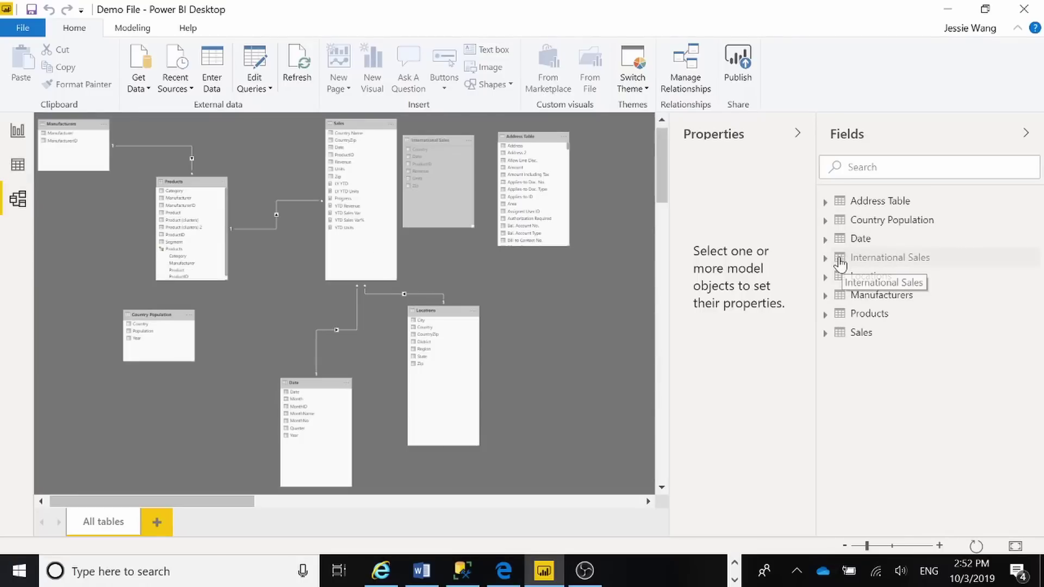
click(890, 263)
right_click(891, 262)
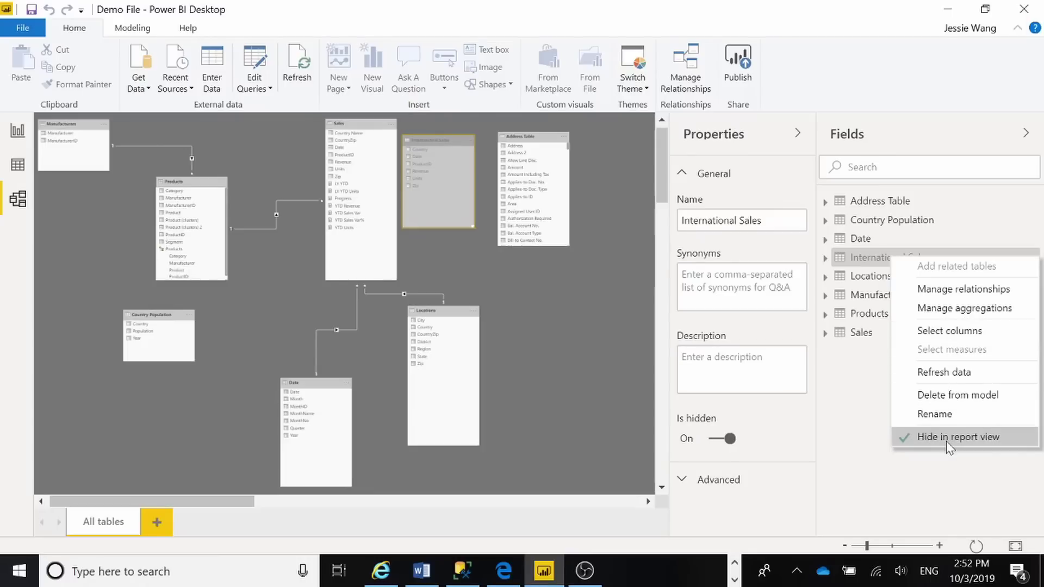
click(904, 479)
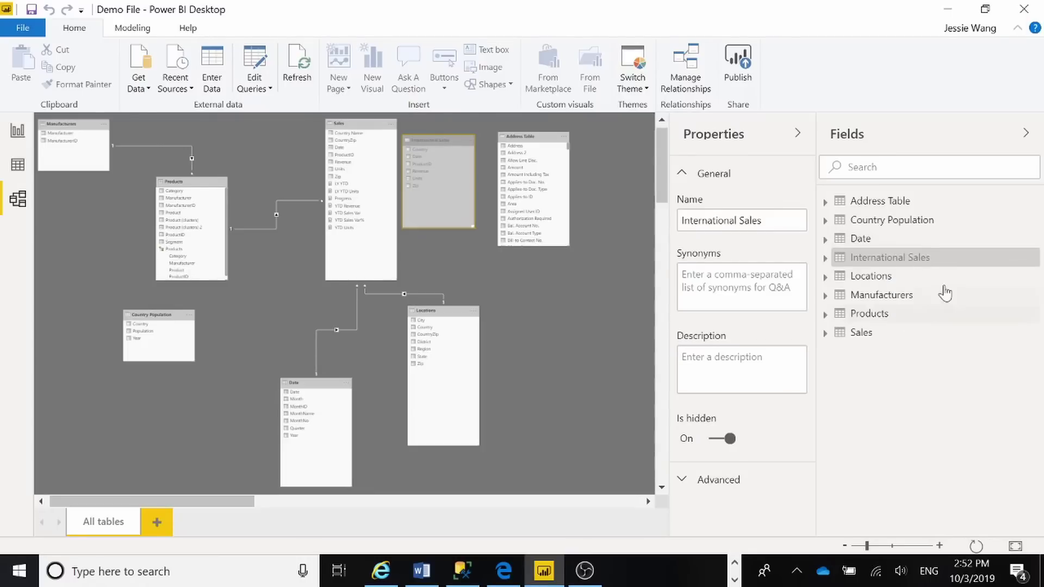
Expand the report's field list and compare it with the model's tables to check the visibility of International Sales.
click(18, 131)
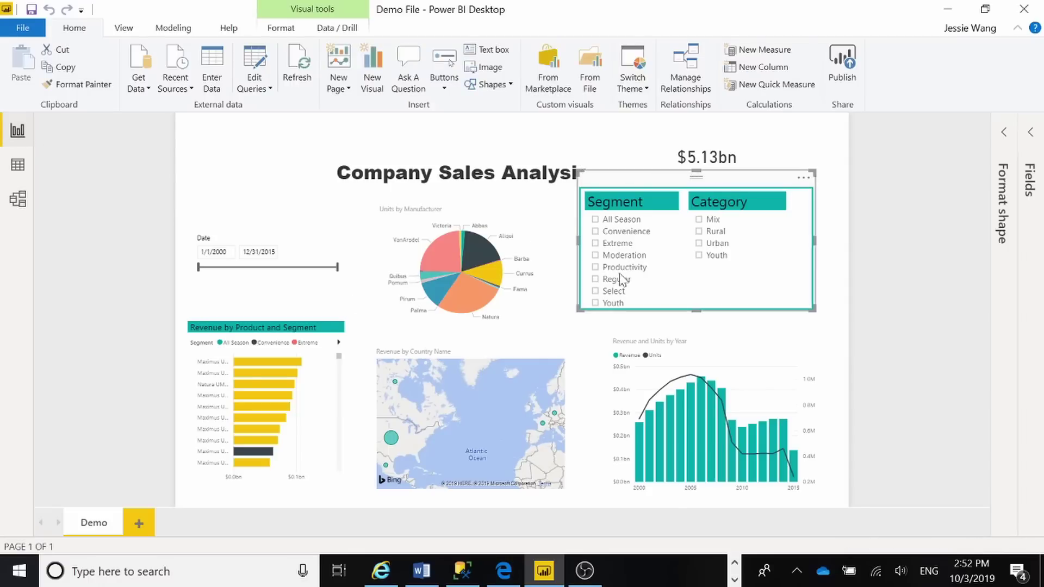
click(1031, 133)
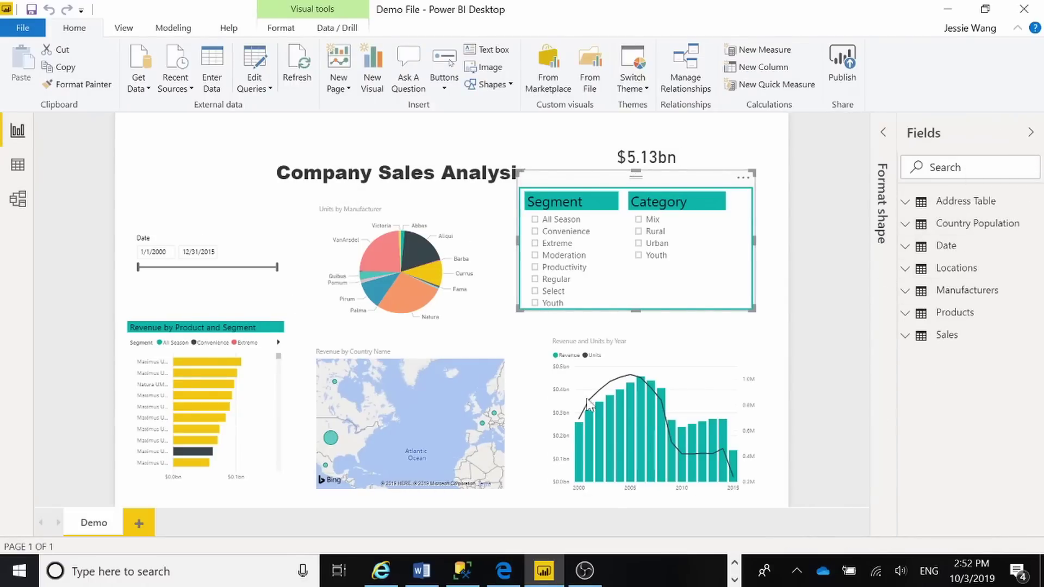
click(17, 199)
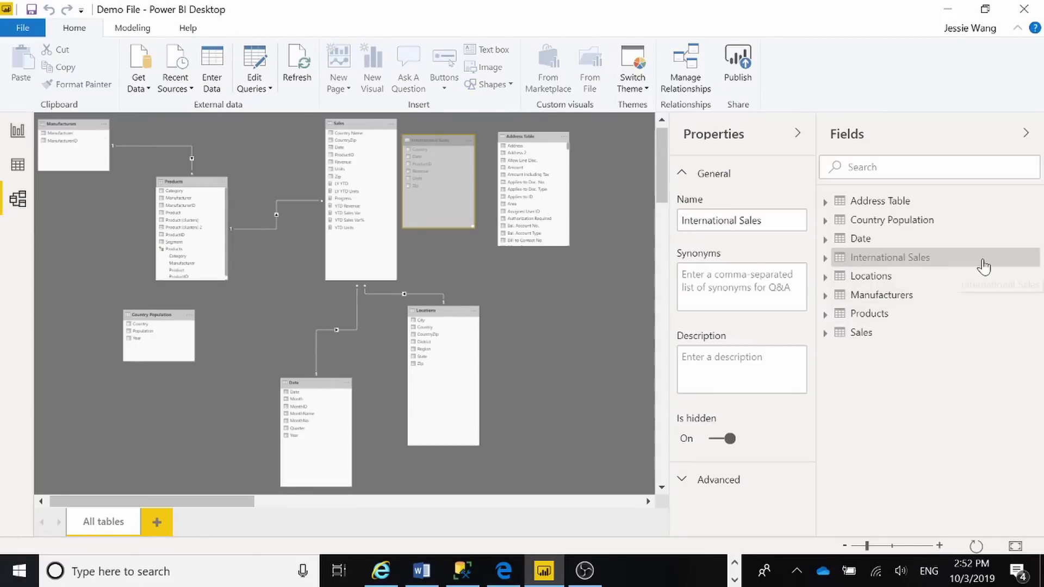
click(8, 135)
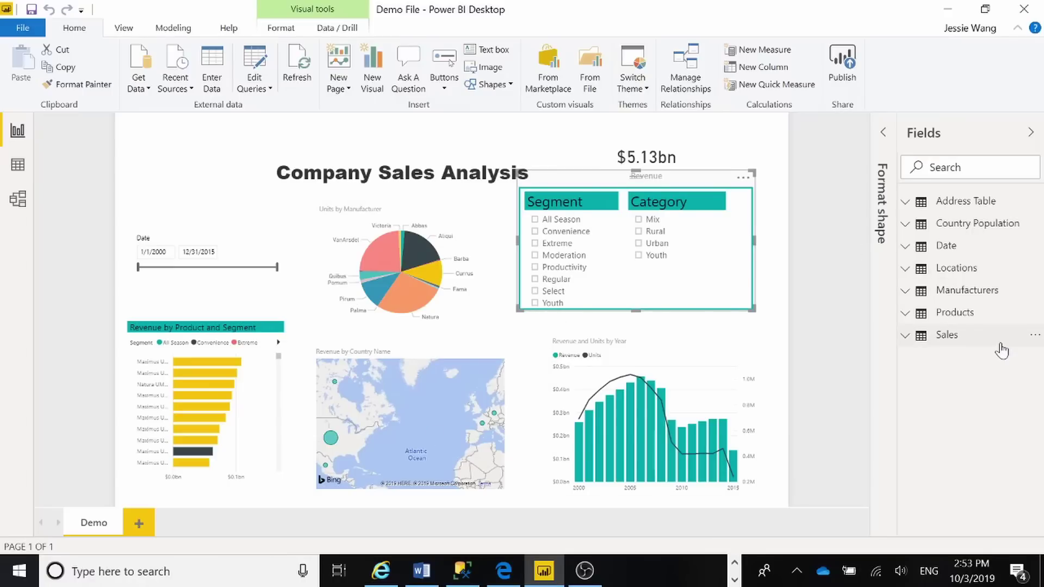
From the data view, connect to the Excel workbook Country Population by Year.xlsx in the DAT207x folder.
click(19, 169)
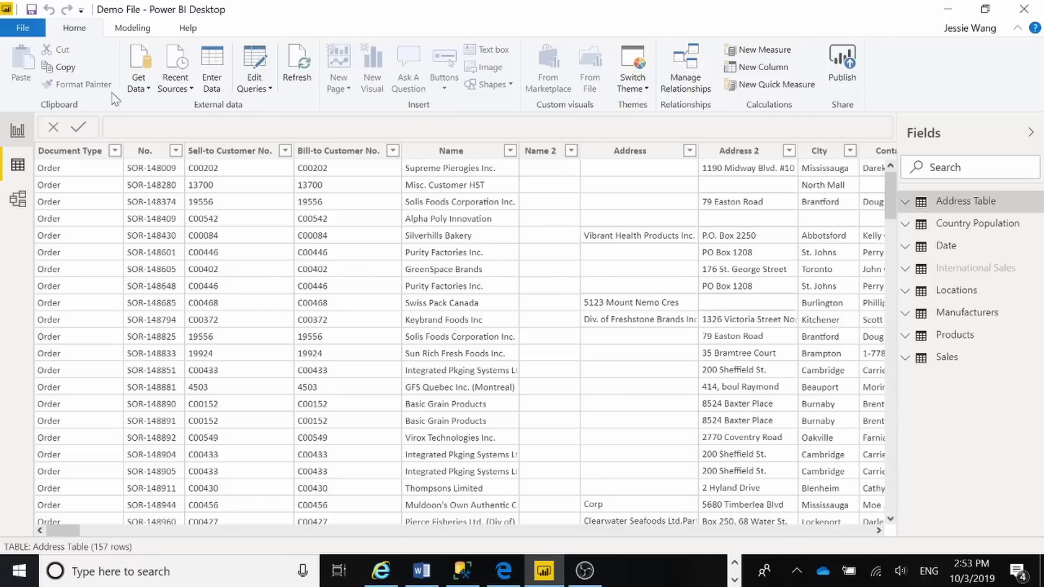
click(135, 87)
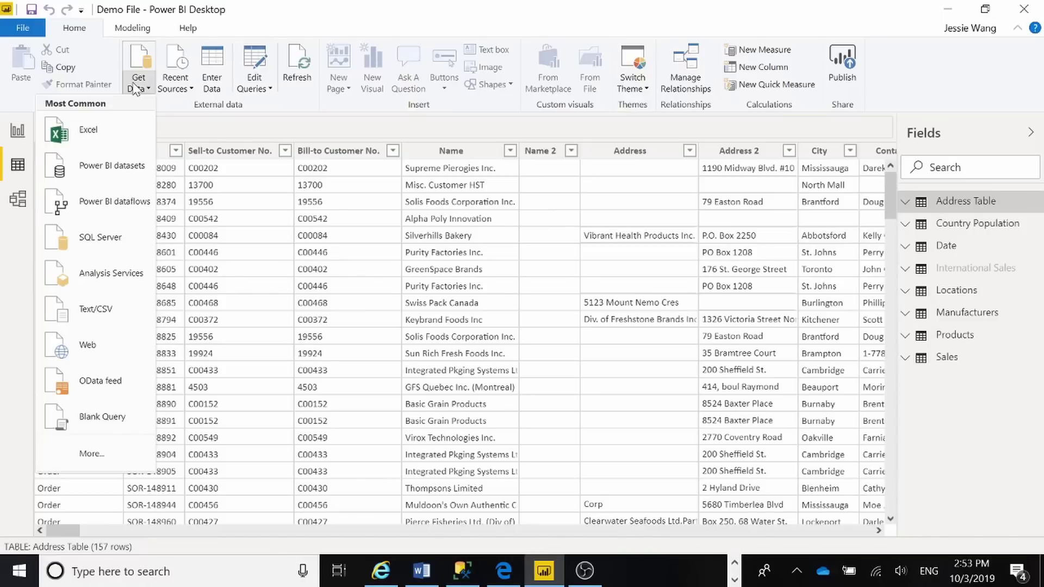
click(89, 455)
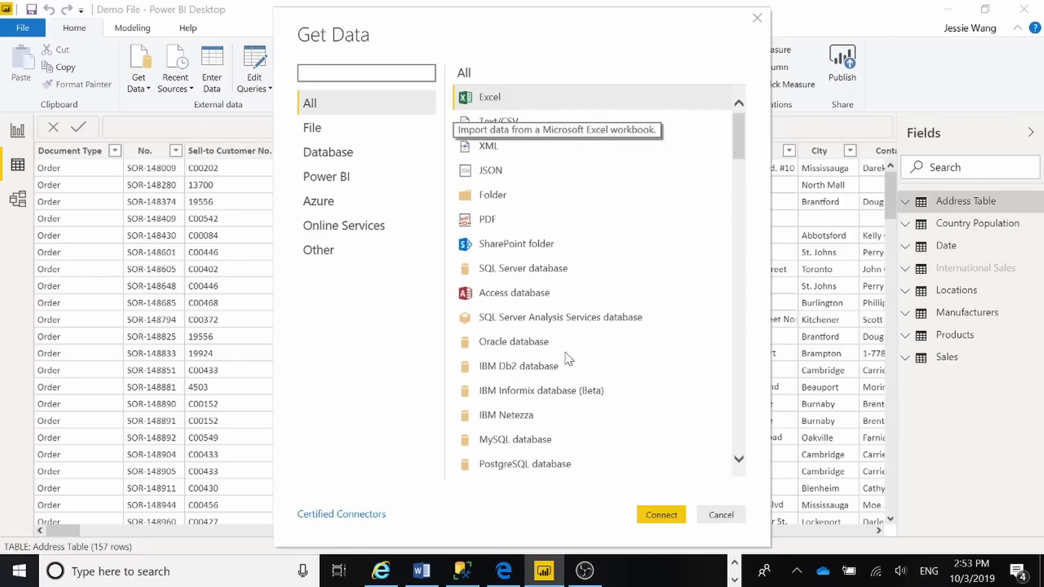
click(662, 515)
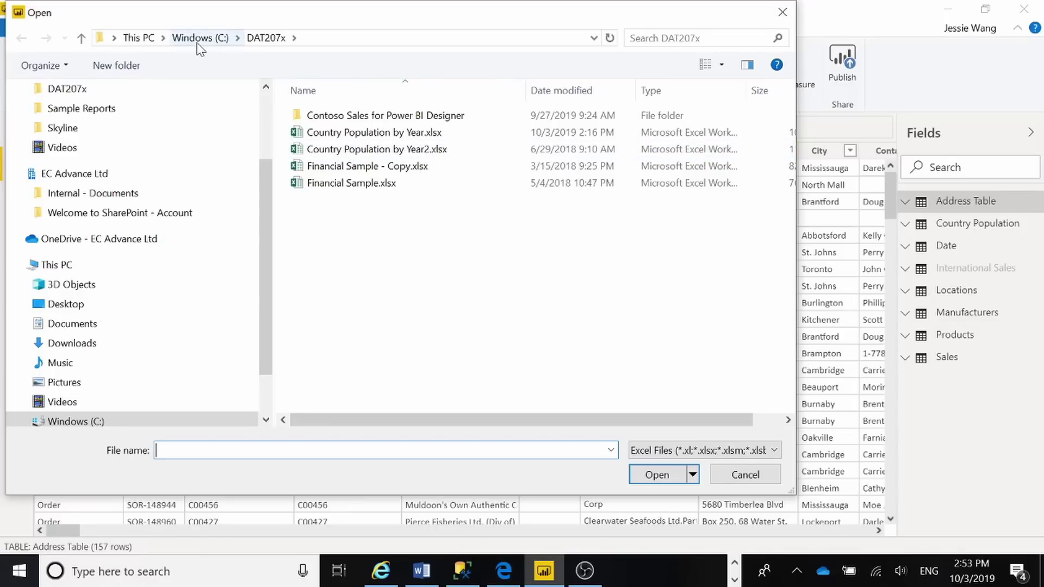
double_click(326, 133)
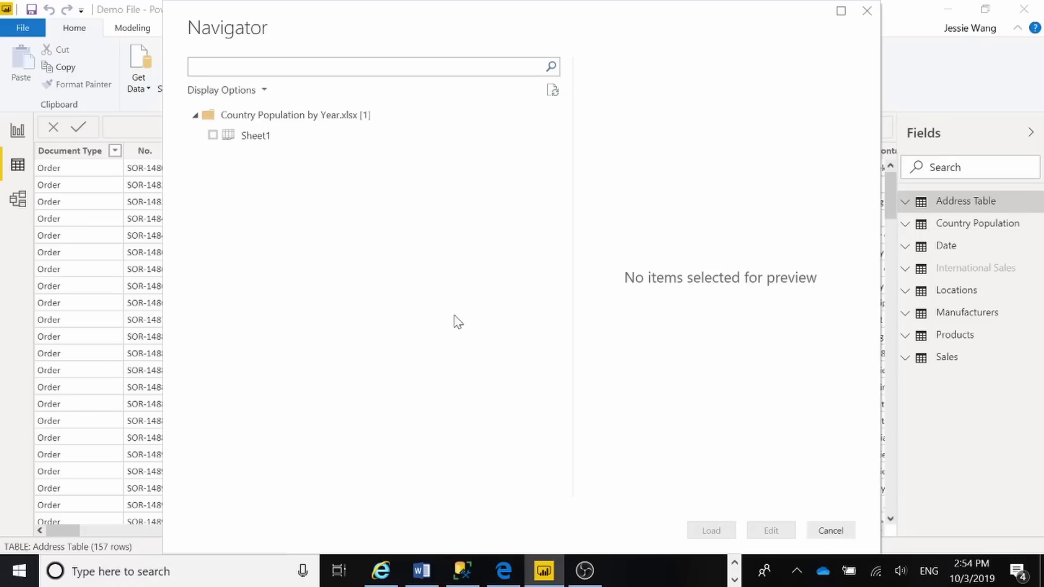
Preview Sheet1 of the Country Population by Year.xlsx workbook and cancel without loading it.
click(217, 141)
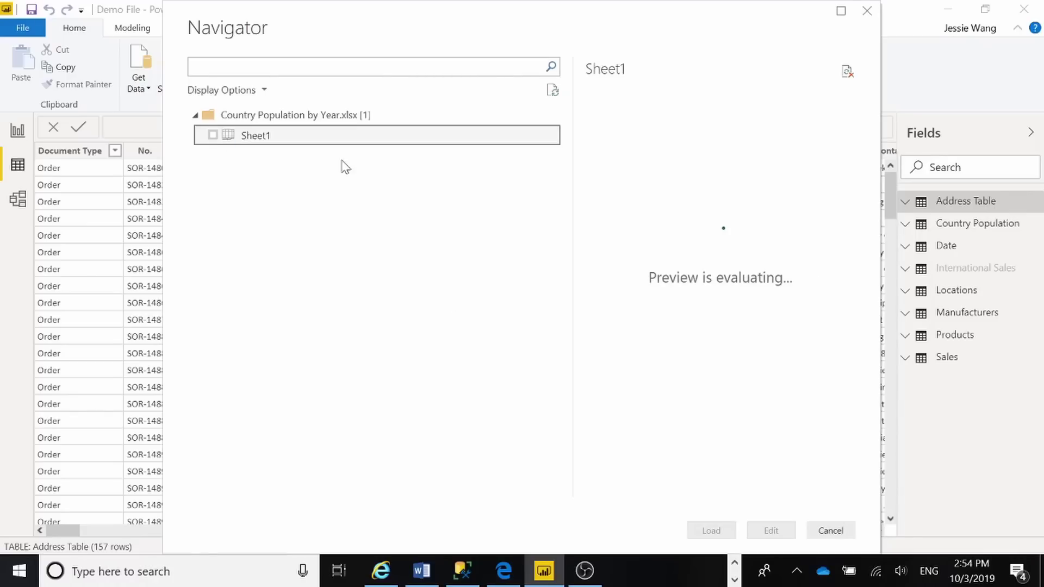
click(212, 135)
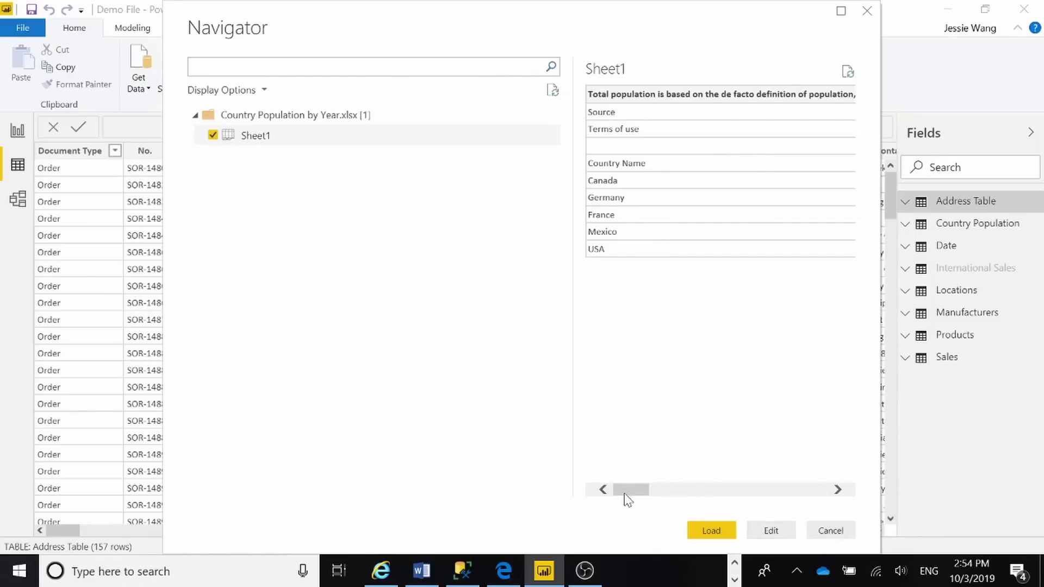
drag(625, 492, 613, 473)
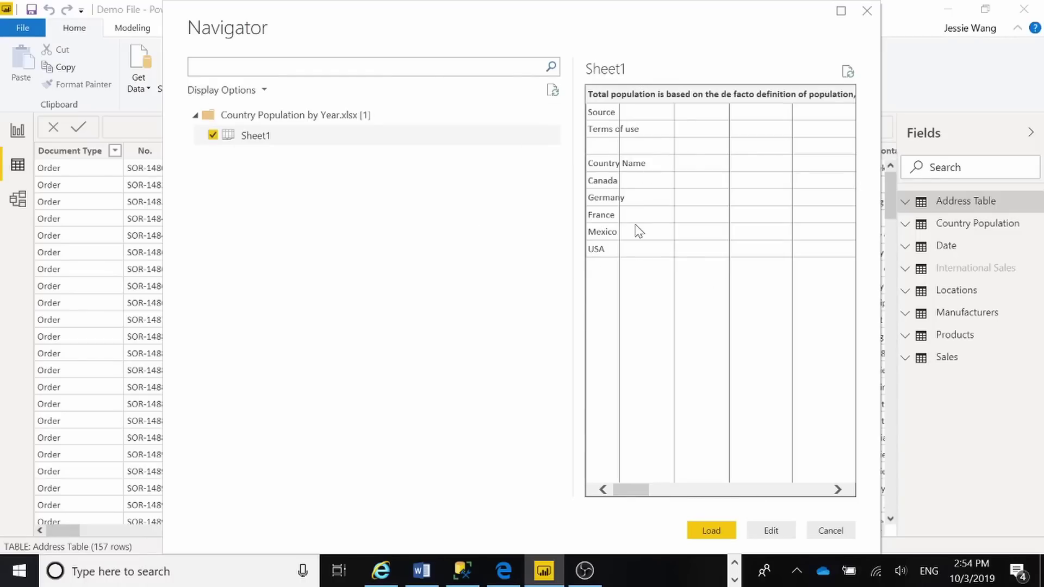
click(849, 537)
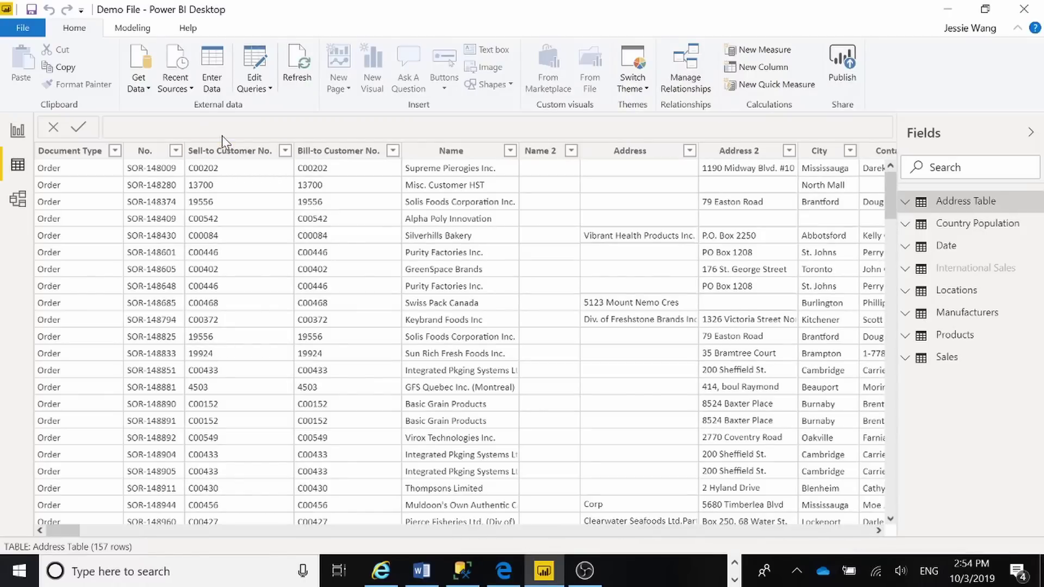
Browse the full Get Data connector list, examining the available file, database, online service and other sources.
click(131, 88)
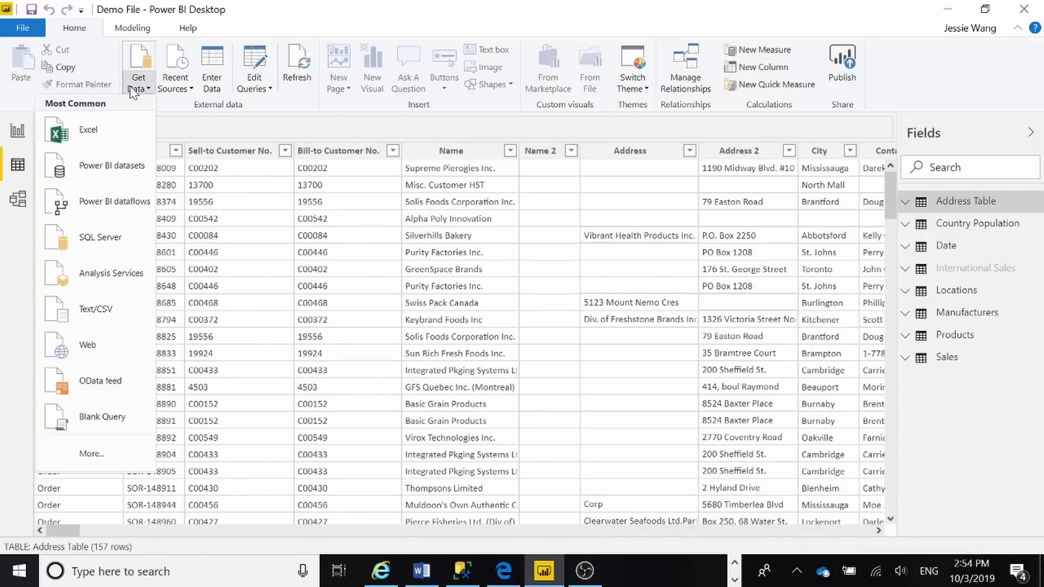
click(92, 455)
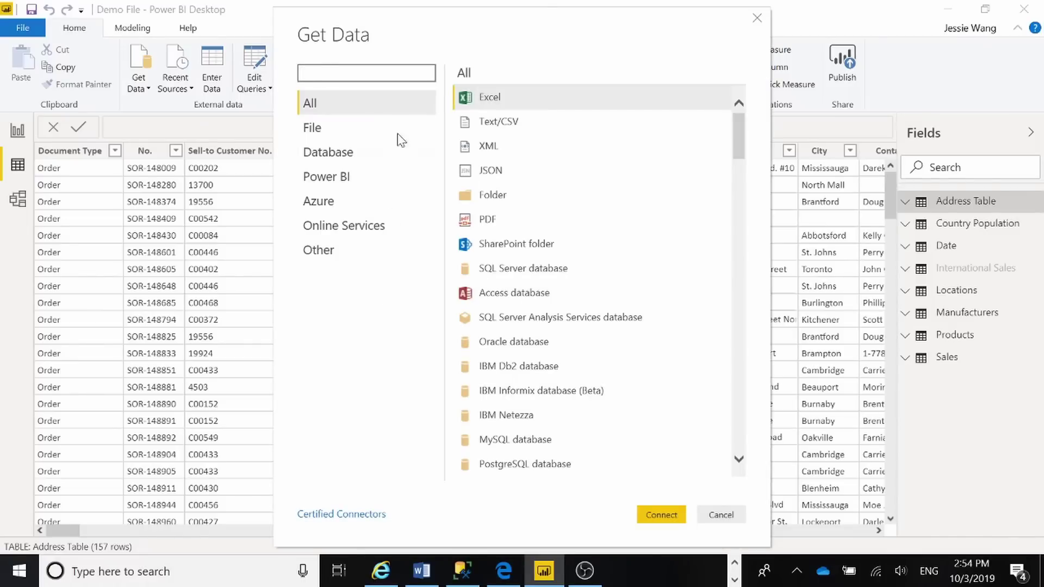
scroll(517, 338, down, 2)
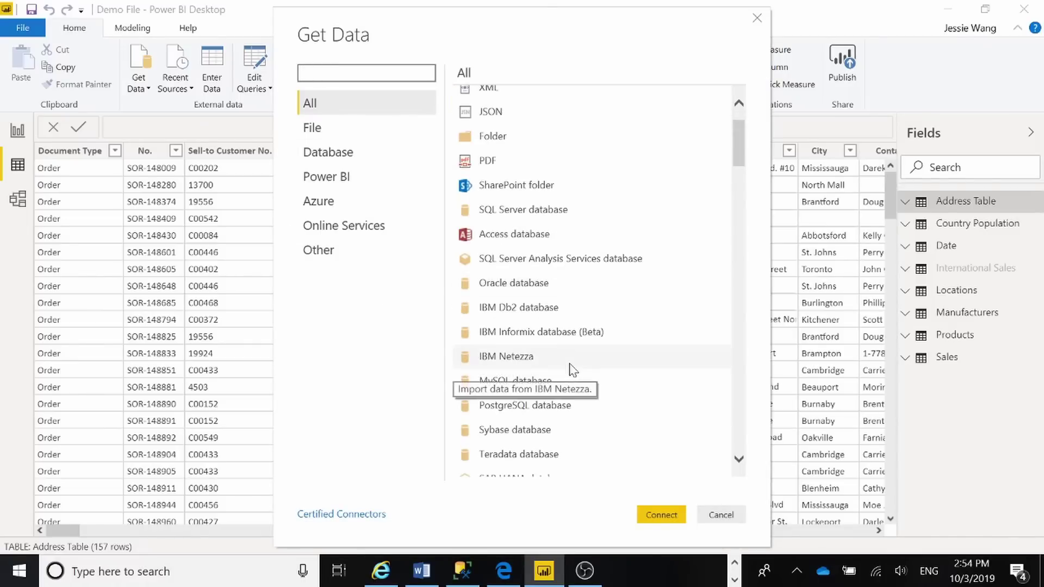
scroll(570, 381, down, 5)
scroll(658, 389, down, 12)
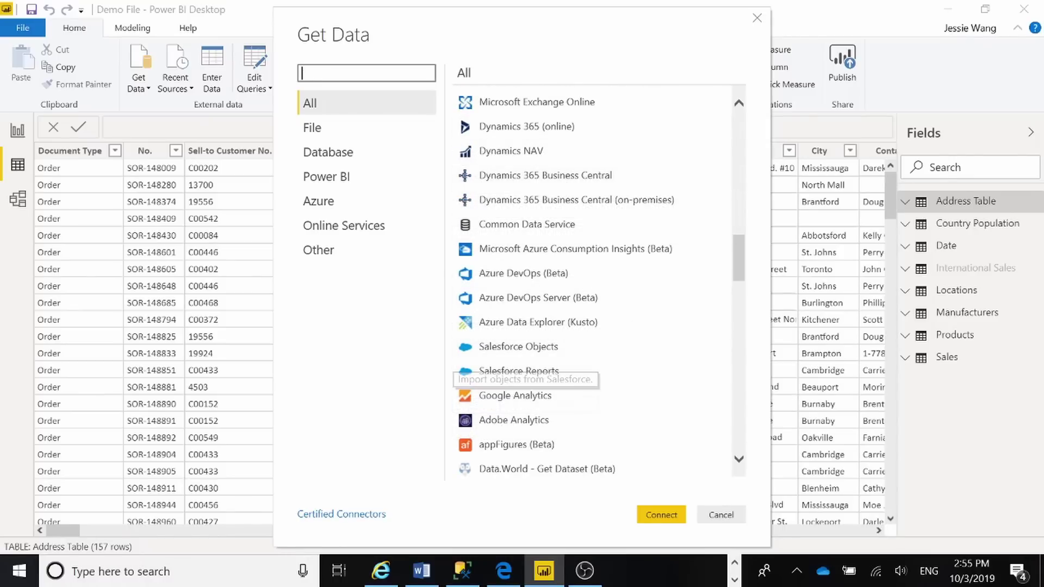
scroll(628, 316, down, 3)
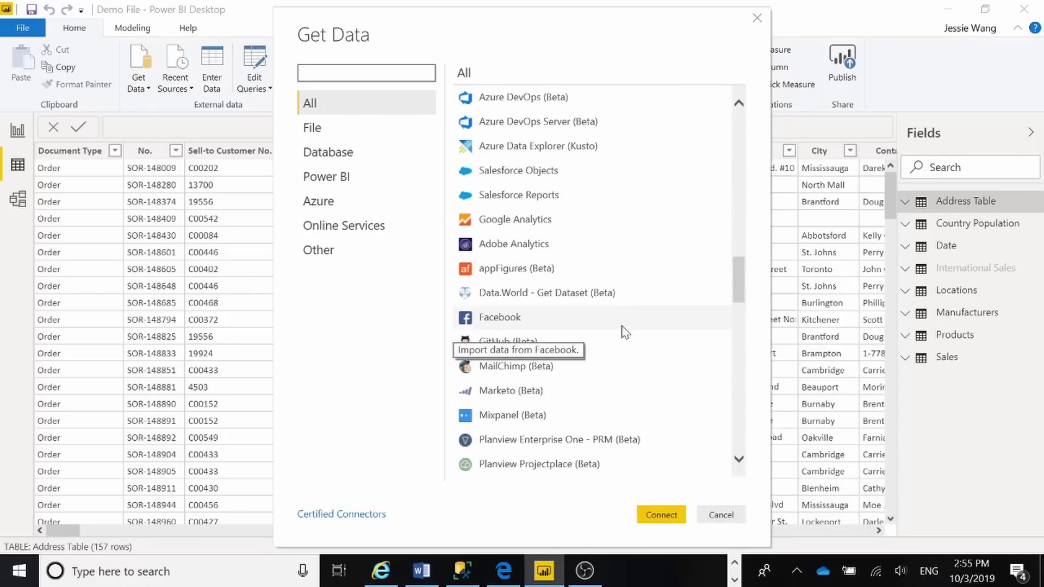
scroll(626, 326, up, 10)
scroll(624, 342, up, 10)
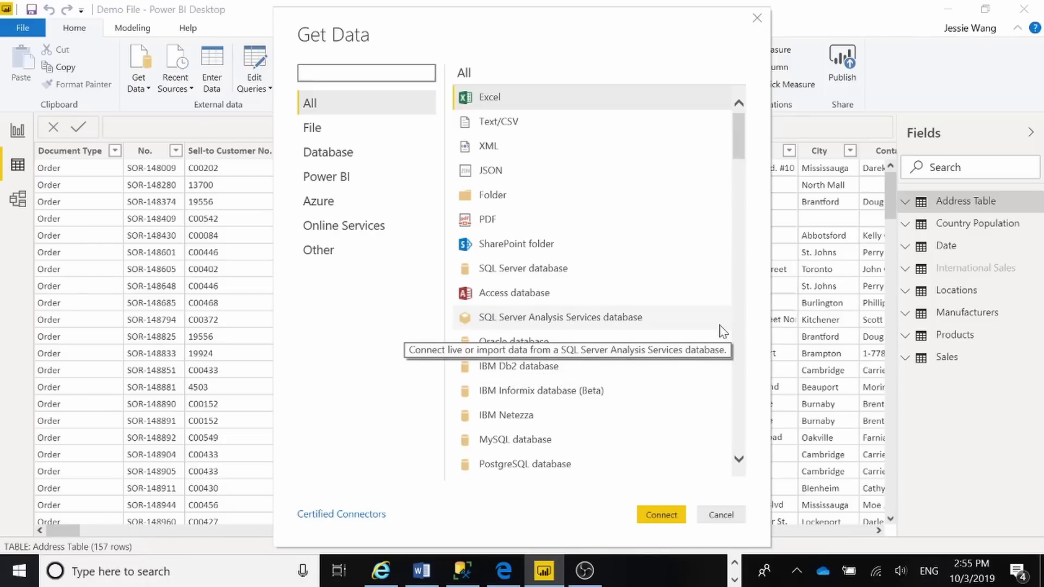
Start a SQL Server database connection with server ECAPC01 and database Demo Database BC (14-0).
click(545, 275)
double_click(546, 275)
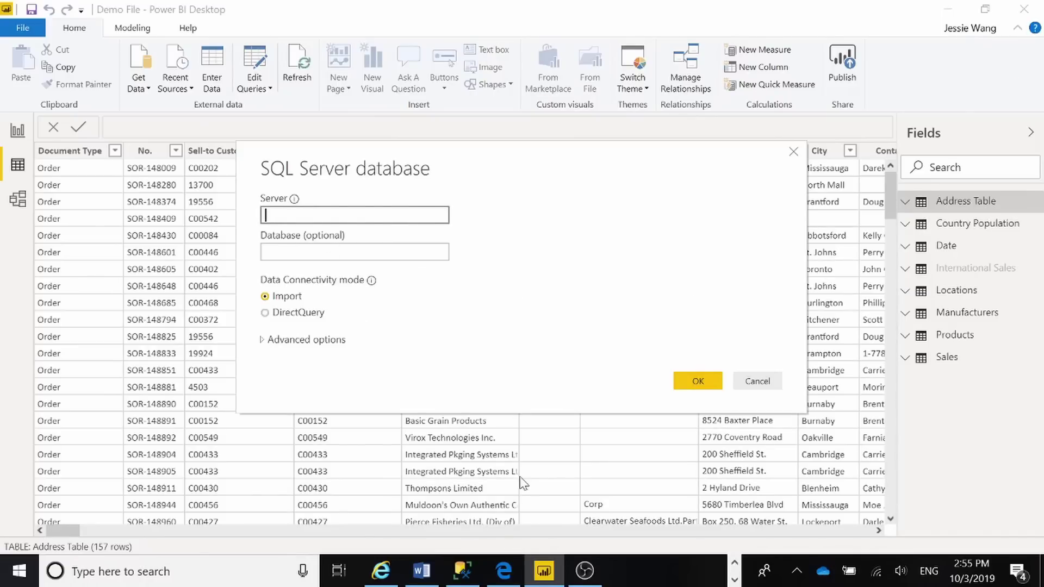
click(430, 568)
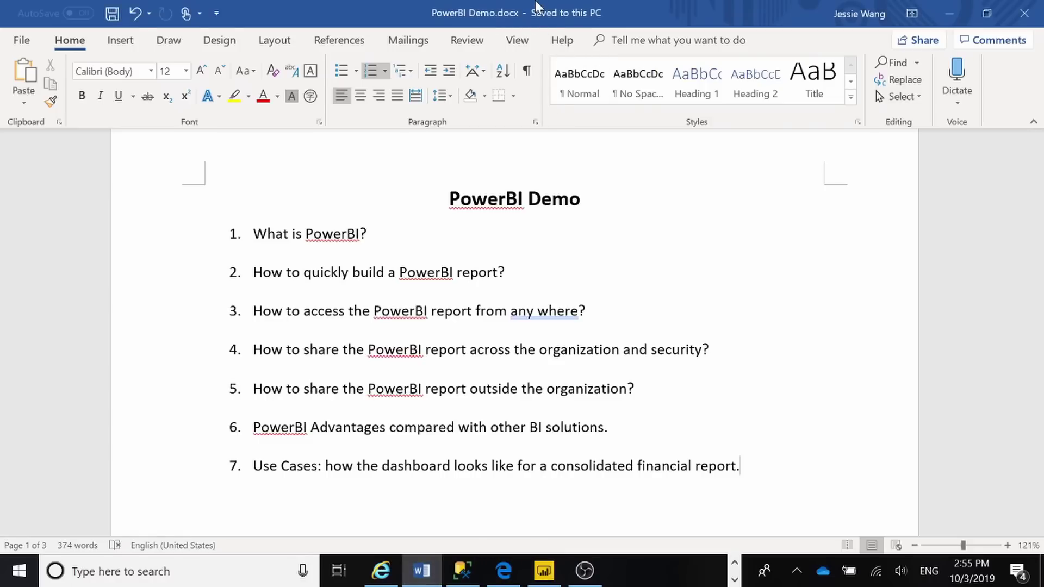
click(950, 13)
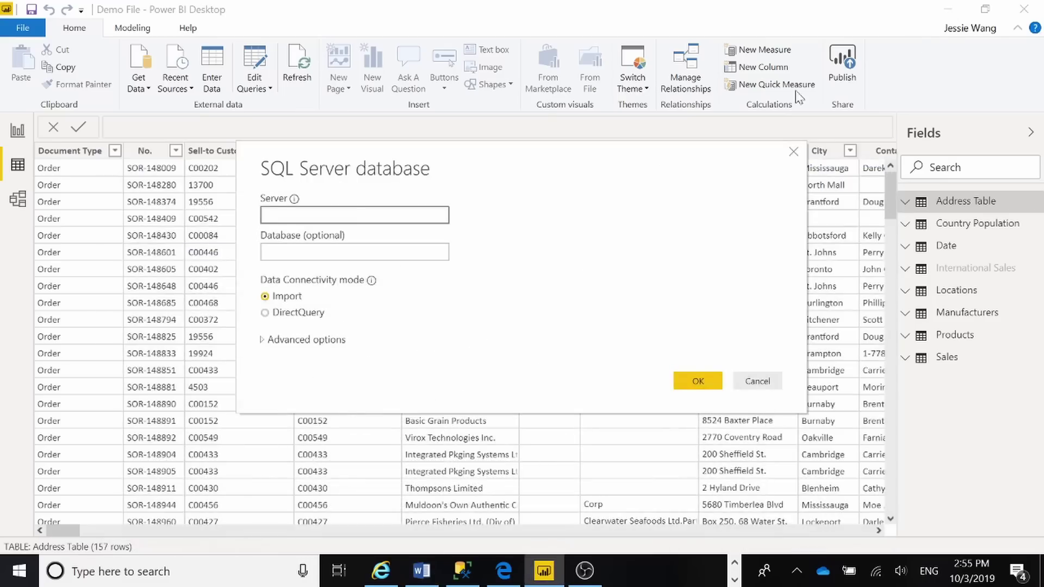
click(422, 570)
click(422, 570)
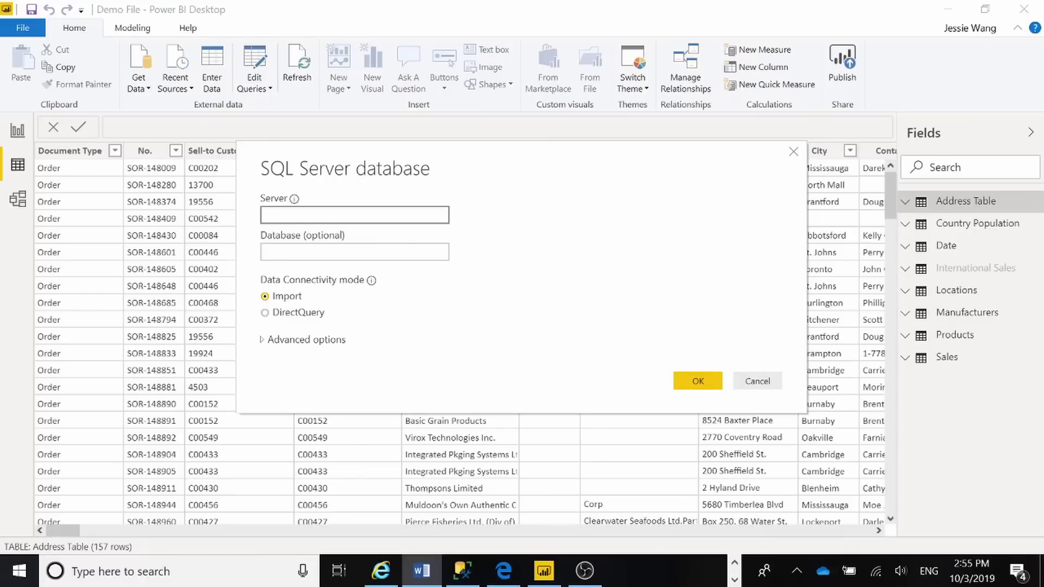
key(alt+Tab)
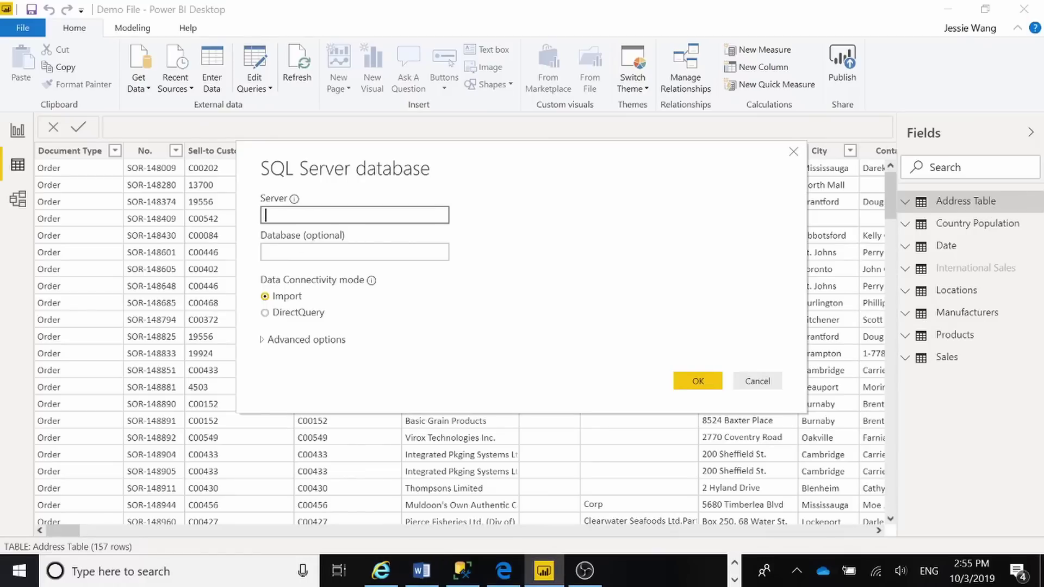
text(ECAPC01)
key(Tab)
key(alt+Tab)
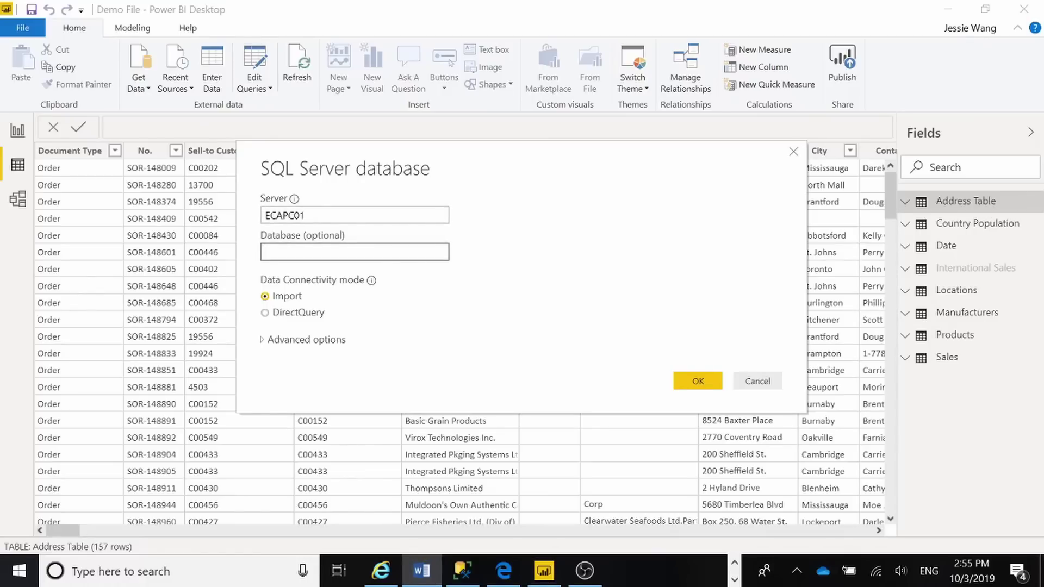
key(alt+Tab)
text(Demo Database BC (14-0))
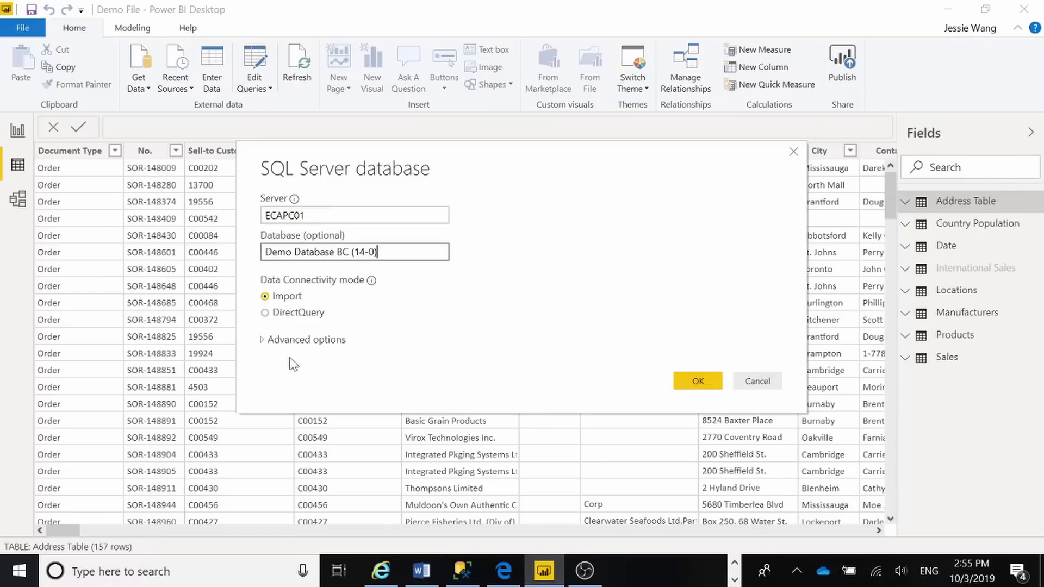
Expand the connection's advanced options and paste the SQL statement joining Item Ledger Entry, Value Entry and Item where Source Type is 1.
click(262, 339)
drag(498, 146, 496, 3)
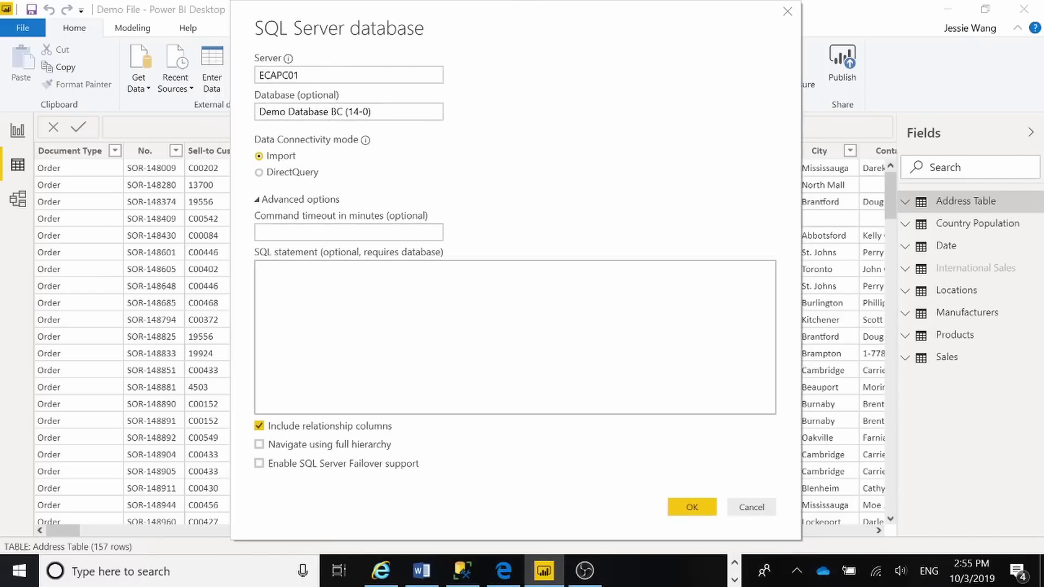
click(490, 321)
key(alt+Tab)
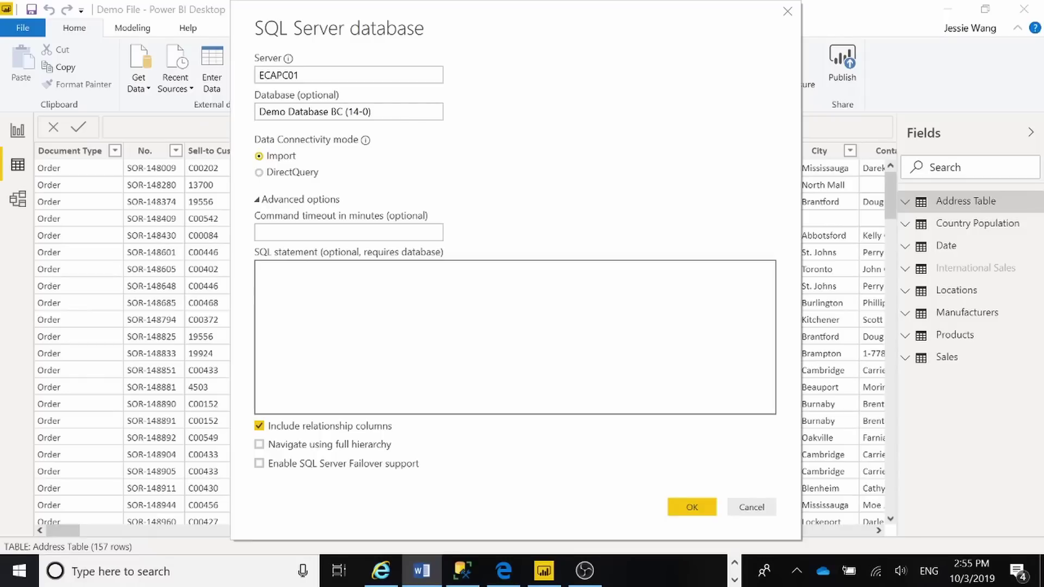
key(alt+Tab)
key(ctrl+v)
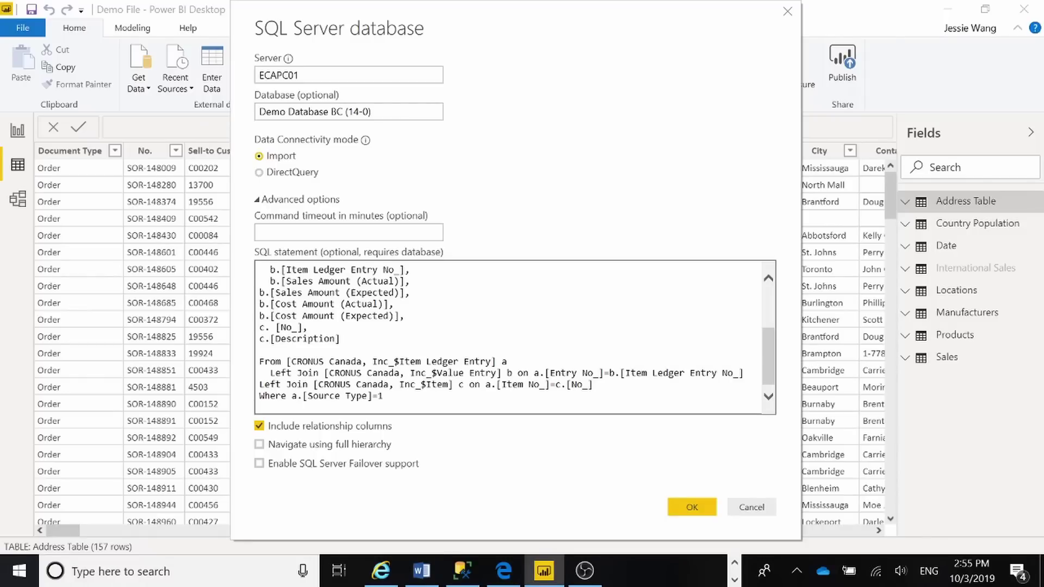
Review the start of the SQL statement, then switch the data connectivity mode to DirectQuery and back to Import.
scroll(511, 337, up, 3)
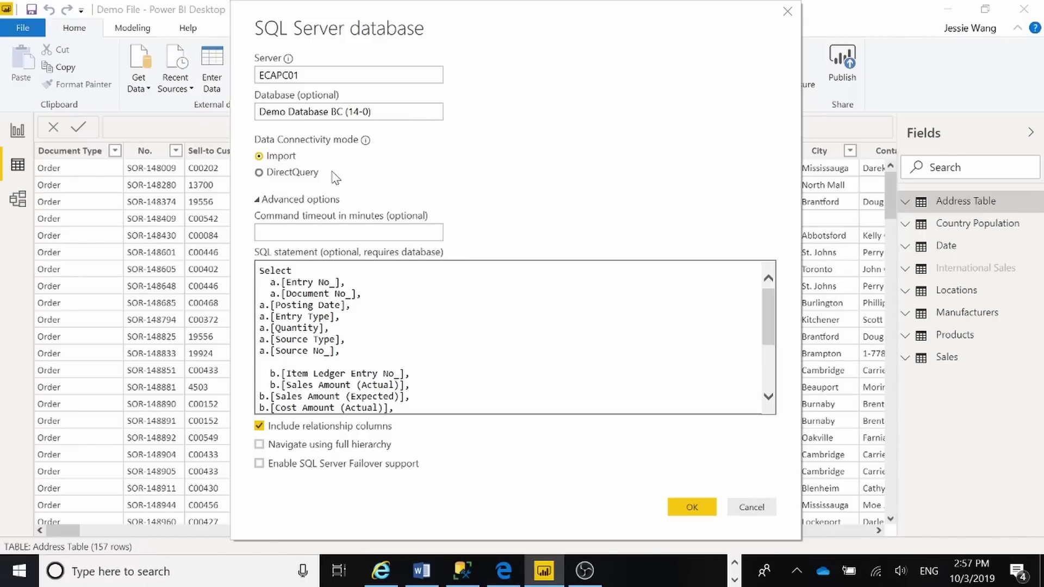
click(260, 173)
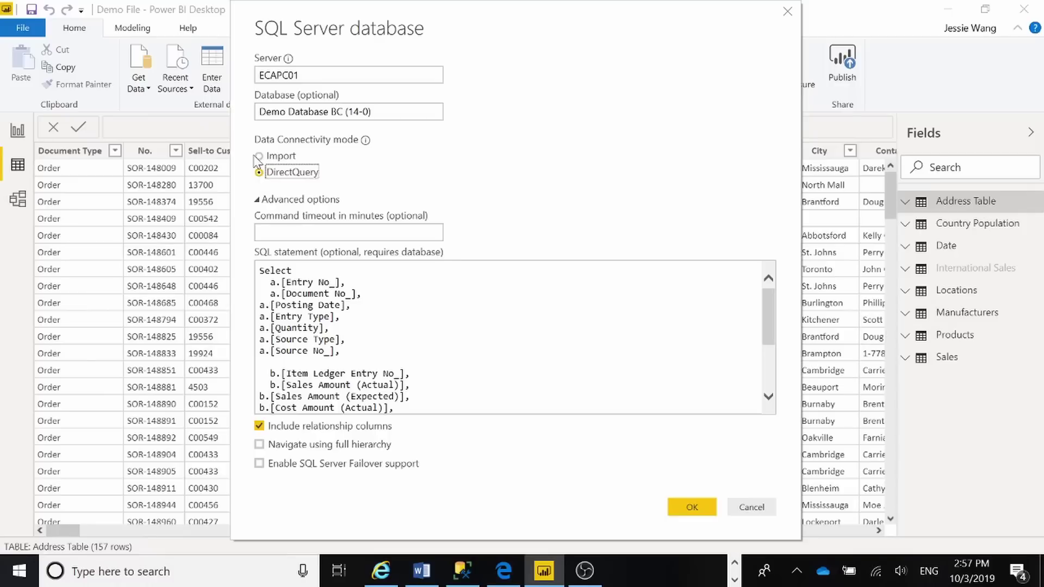
click(260, 157)
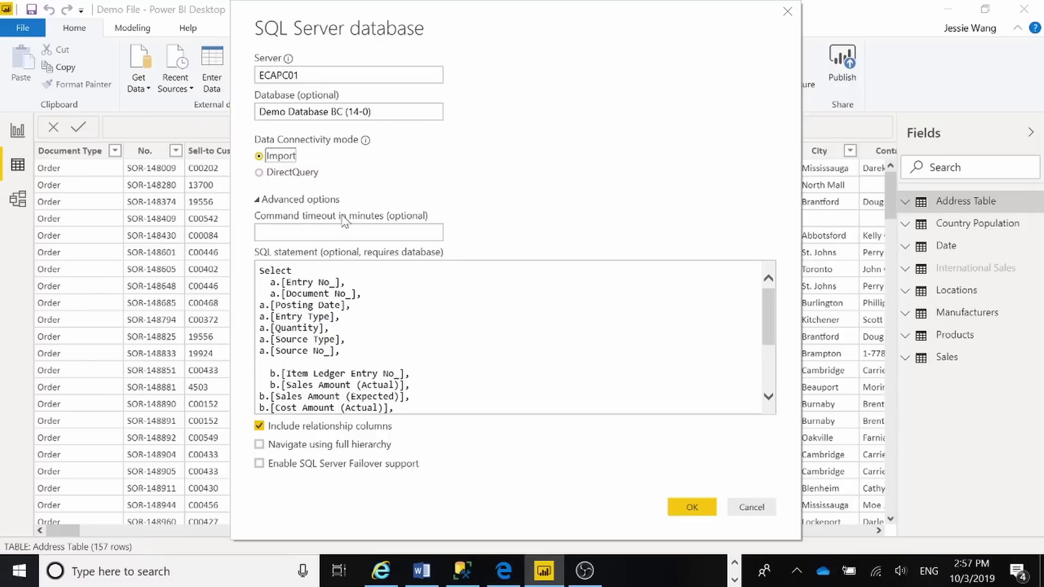
Search Windows for "data gate" to find the On-premises data gateway app, then dismiss the search without opening it.
click(205, 567)
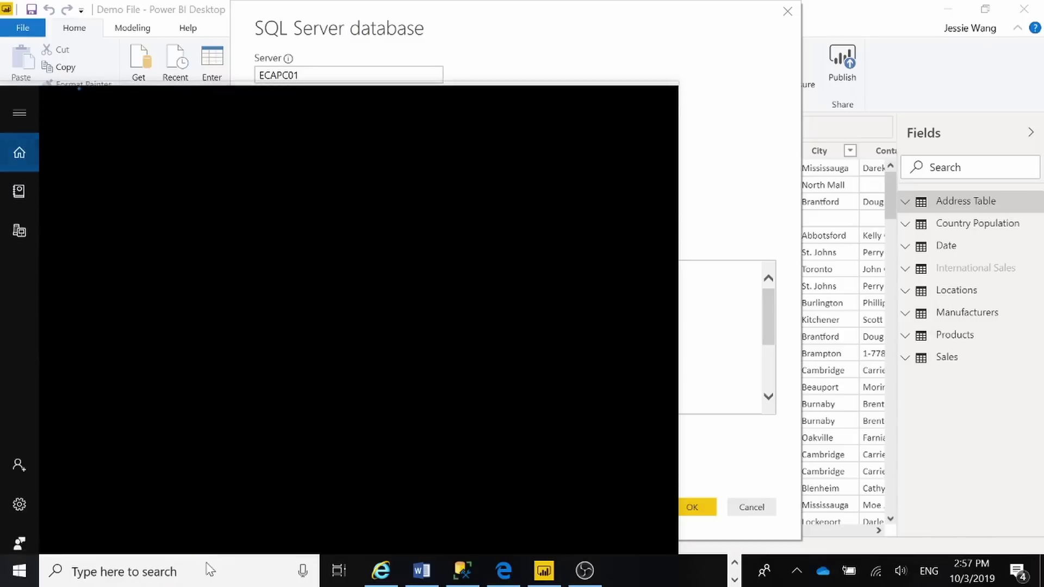
text(g)
key(BackSpace)
text(on pre)
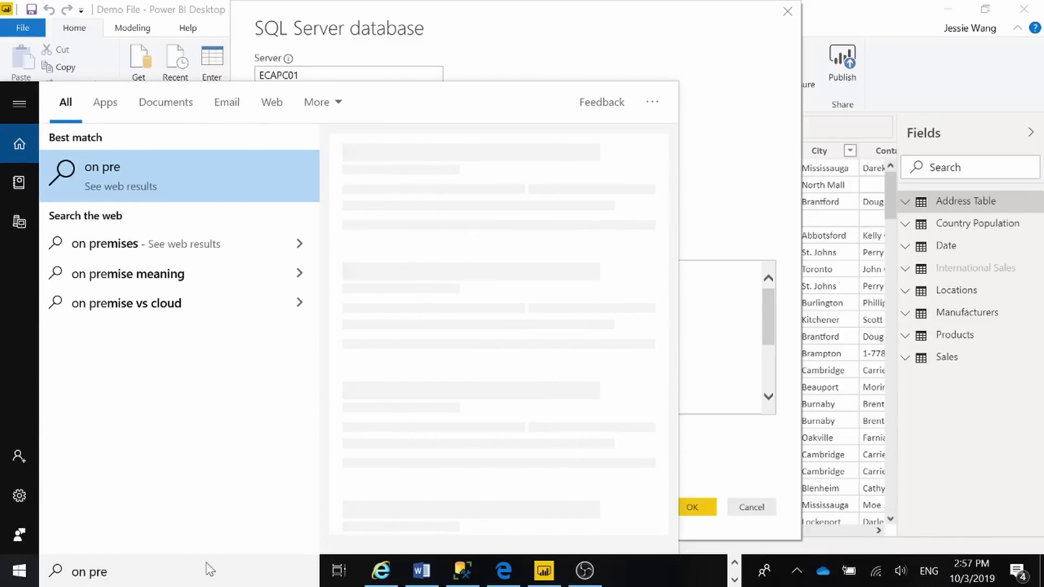
key(BackSpace)
key(BackSpace)
key(BackSpace)
key(BackSpace)
key(BackSpace)
key(BackSpace)
text(data)
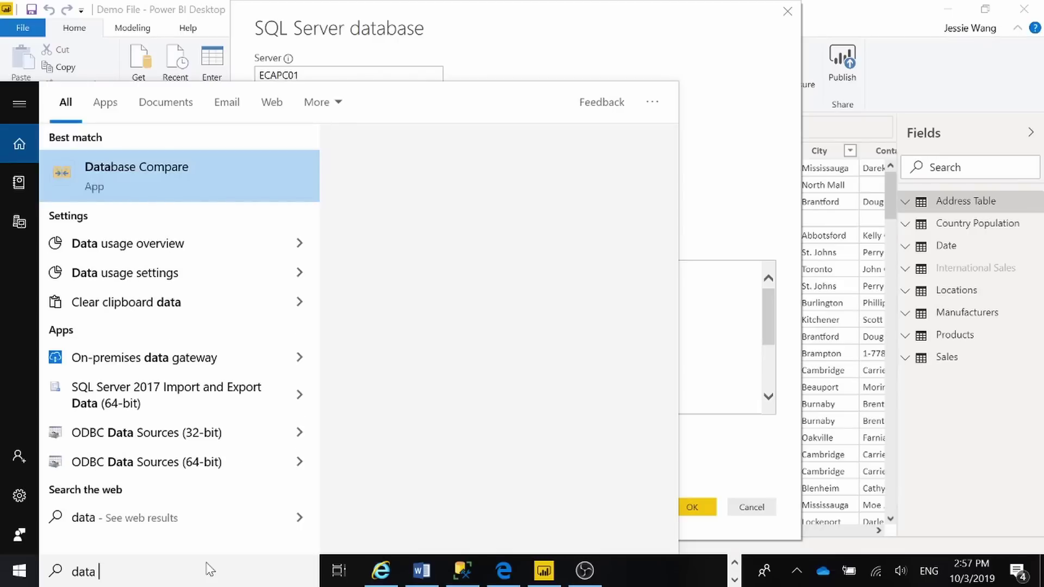
text(ga)
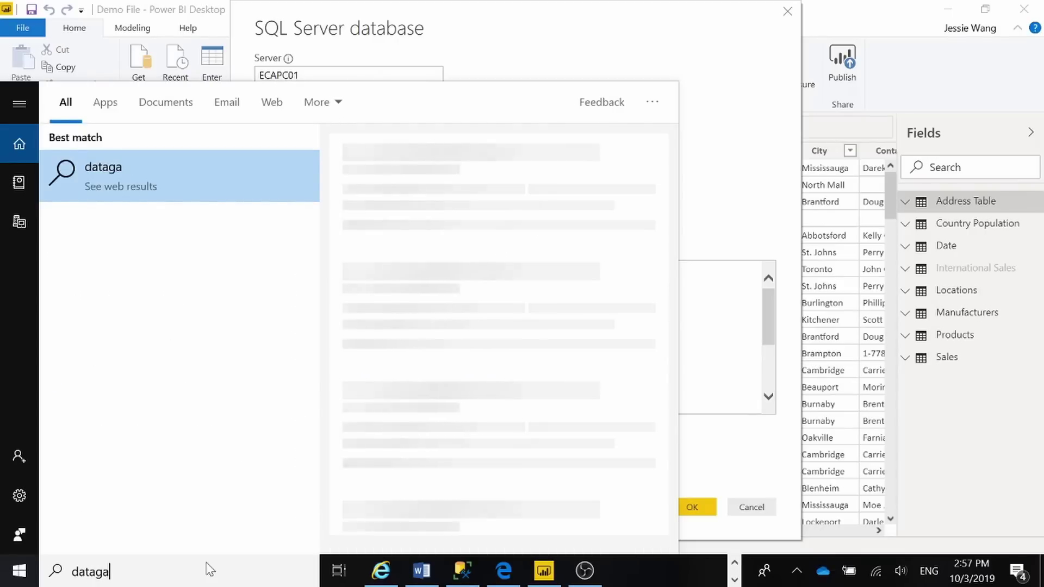
key(BackSpace)
key(BackSpace)
text(gate)
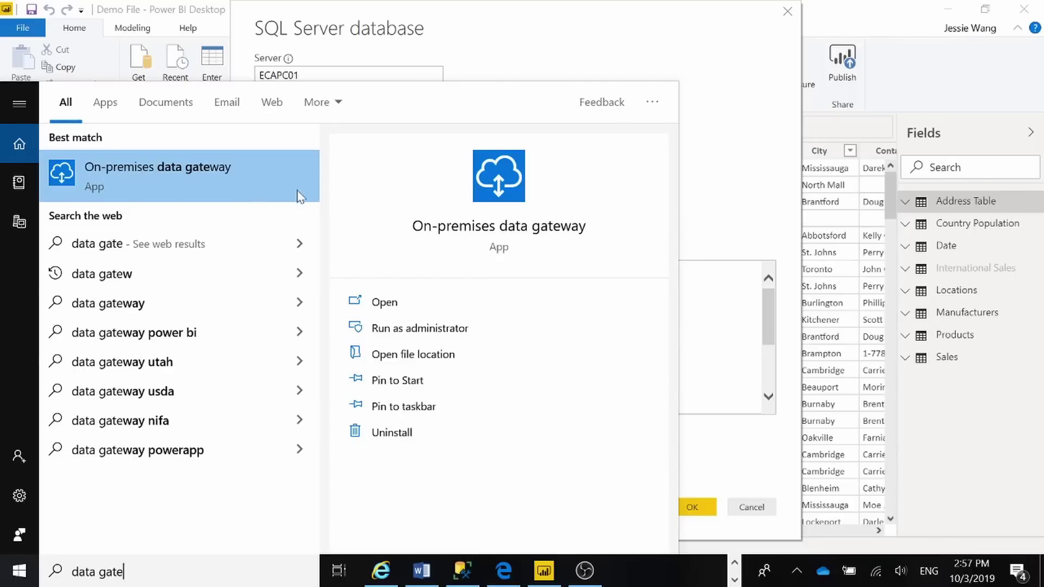
click(513, 42)
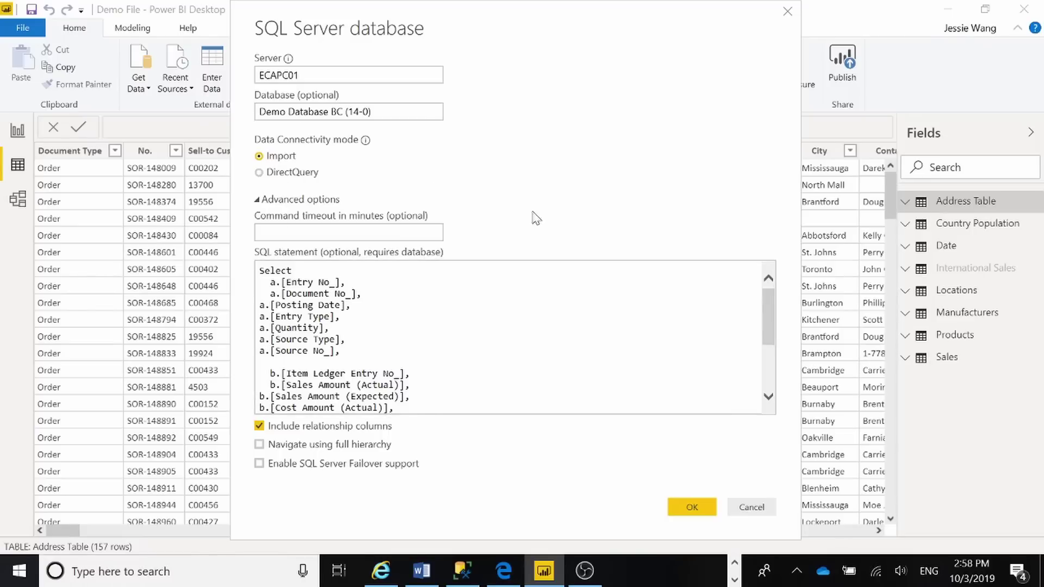
Preview the SQL query's data from Demo Database BC (14-0) and cancel without loading it.
click(687, 508)
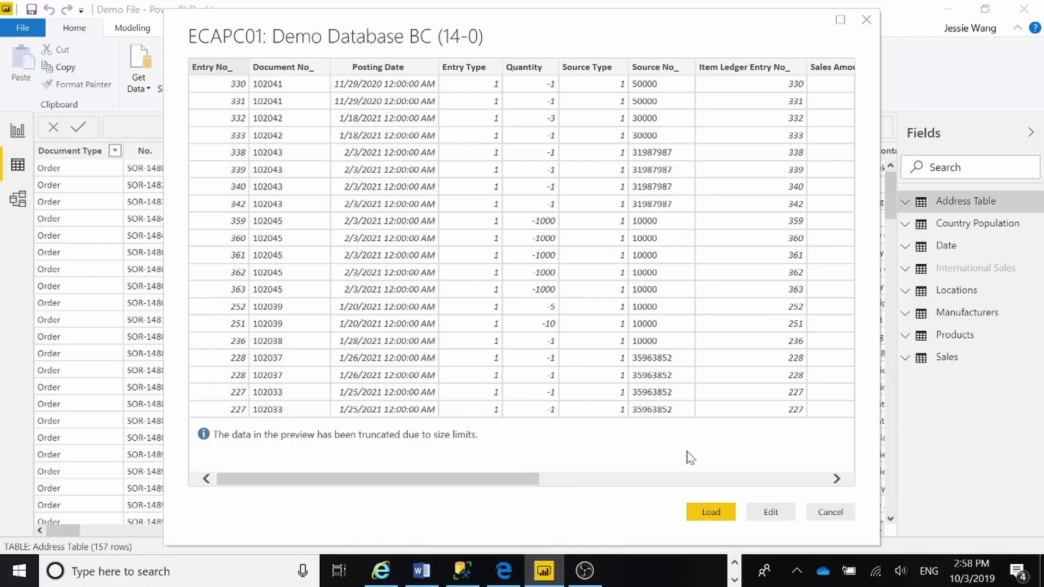
click(823, 518)
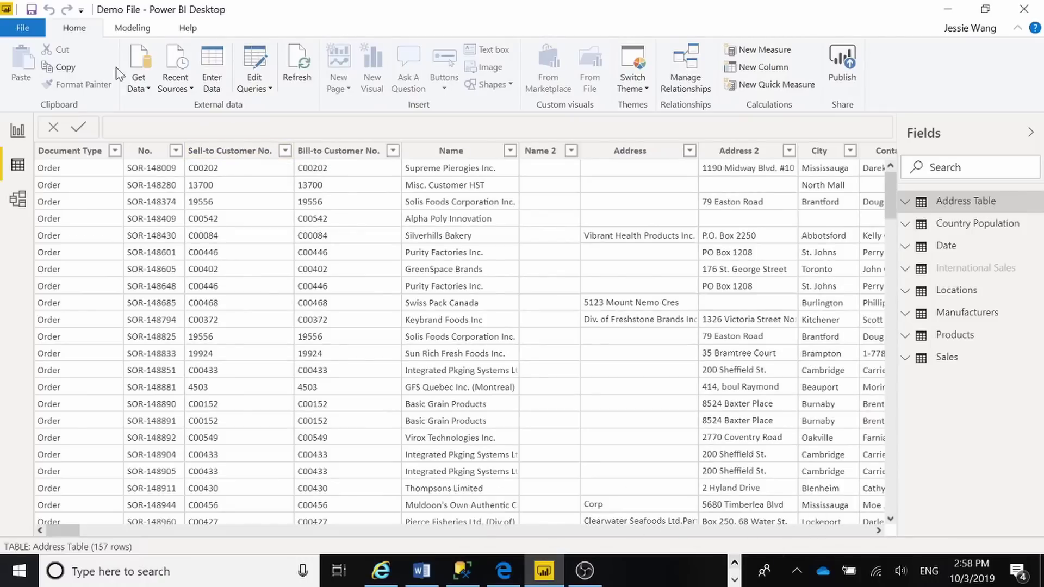
Search the full list of data sources for "web" and start a Web connection.
click(138, 87)
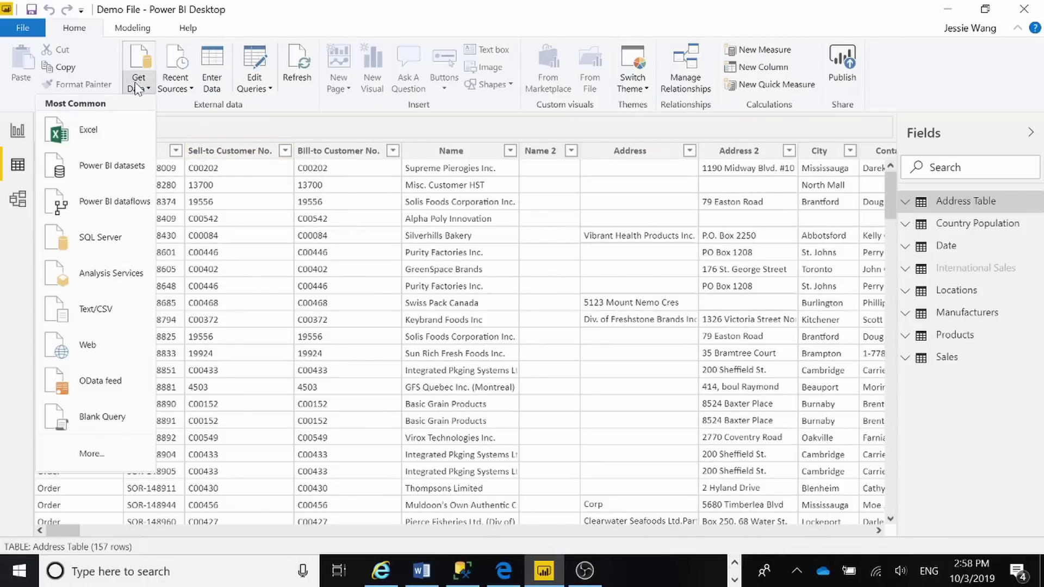
click(91, 453)
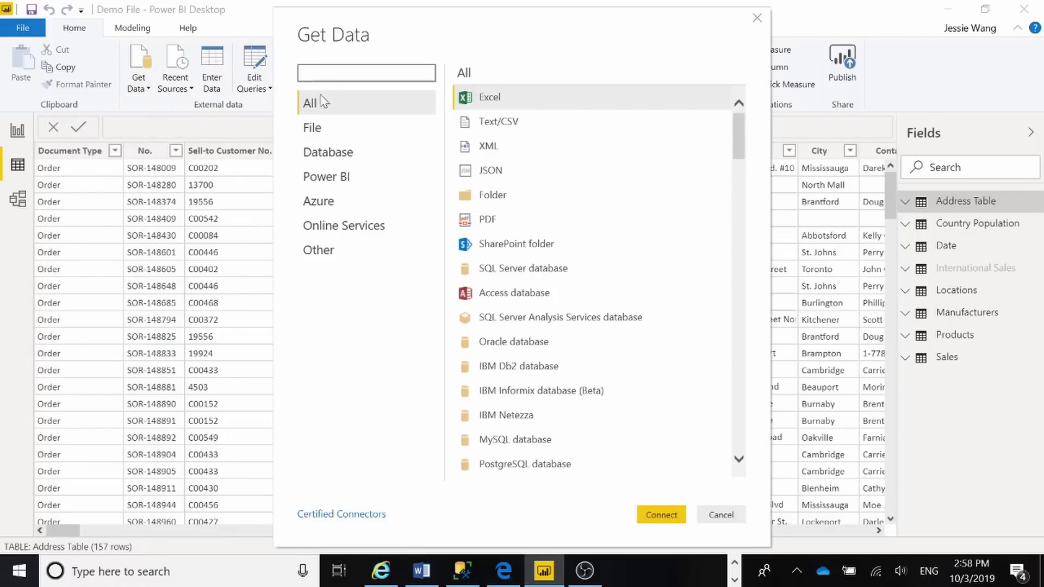
text(web)
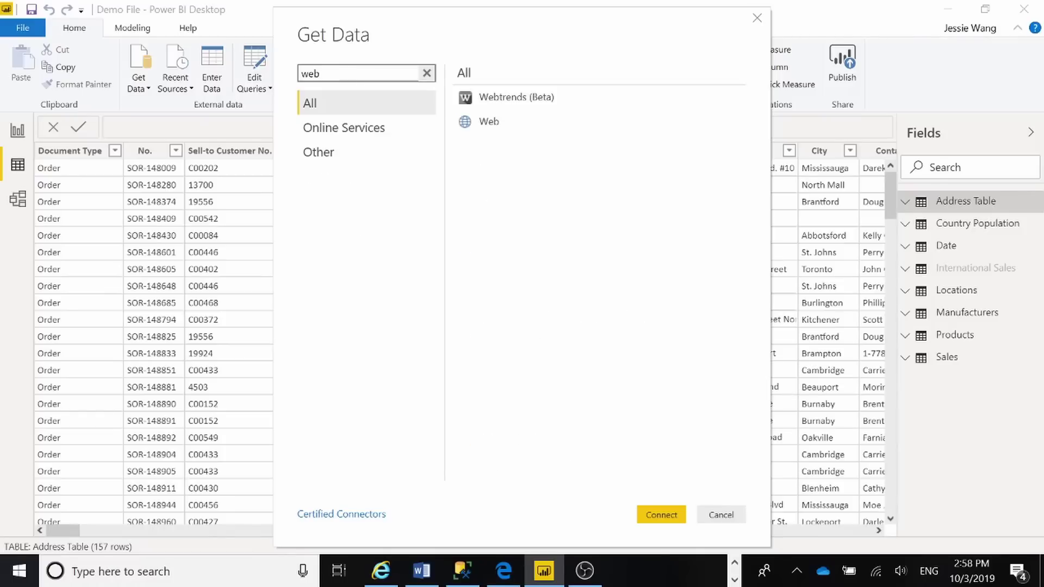
double_click(496, 123)
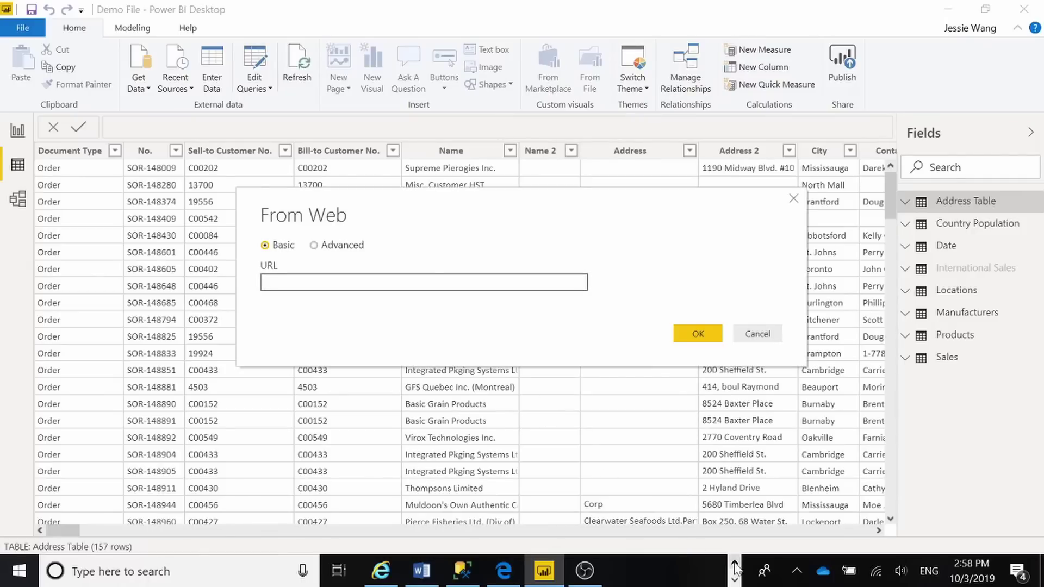
Switch to the Rotten Tomatoes Top Movies page in Chrome, look over the Best Movies of All Time list, and copy the page's URL.
click(735, 580)
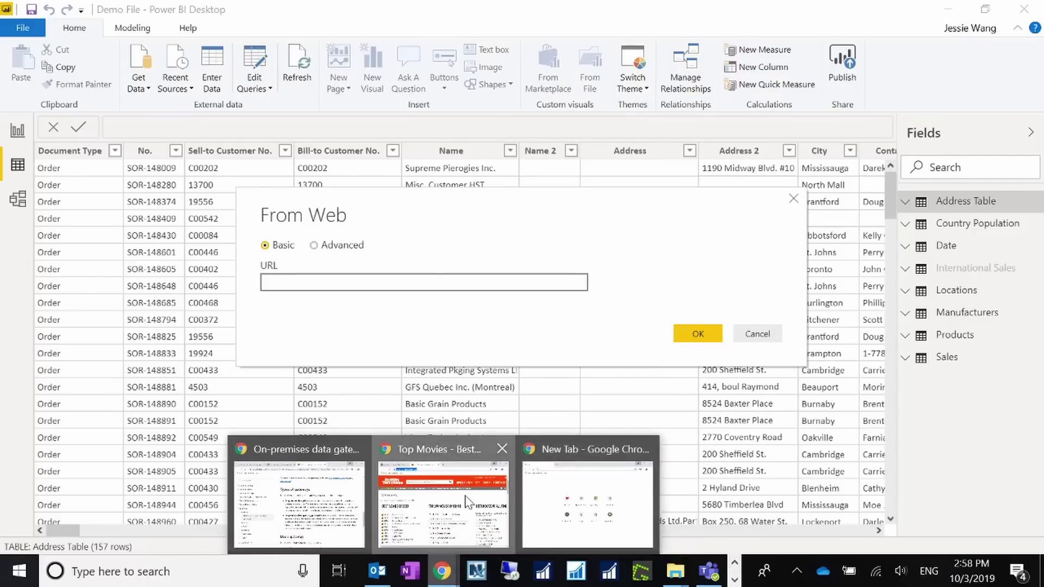
key(alt+Tab)
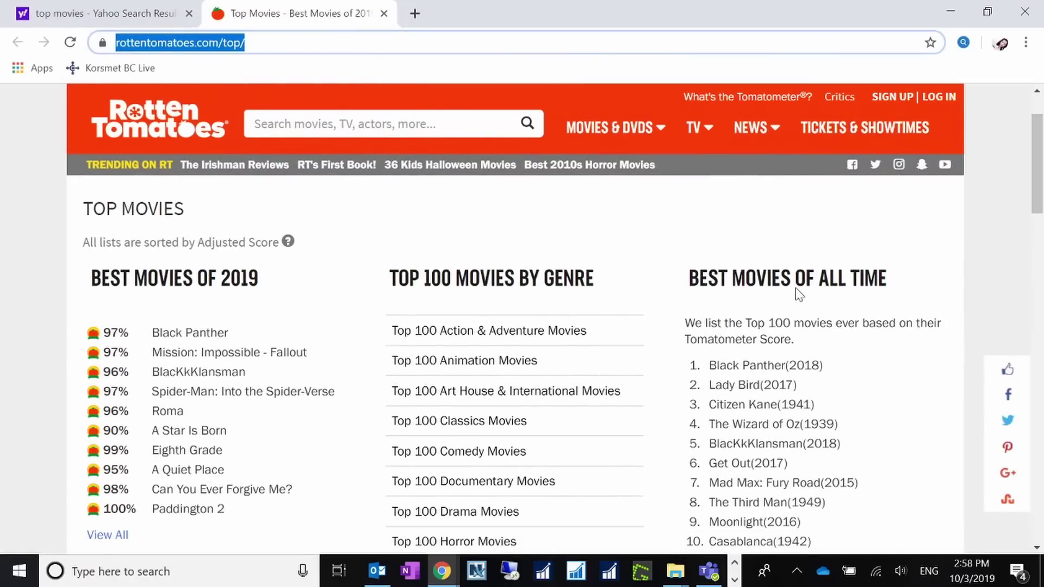
scroll(807, 299, down, 3)
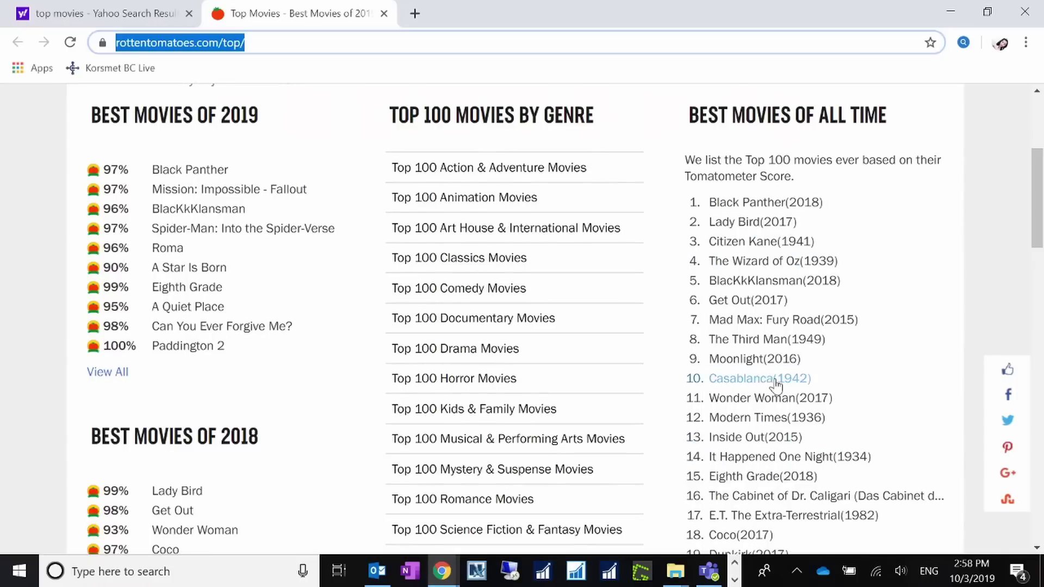
scroll(776, 382, up, 3)
click(312, 42)
key(ctrl+a)
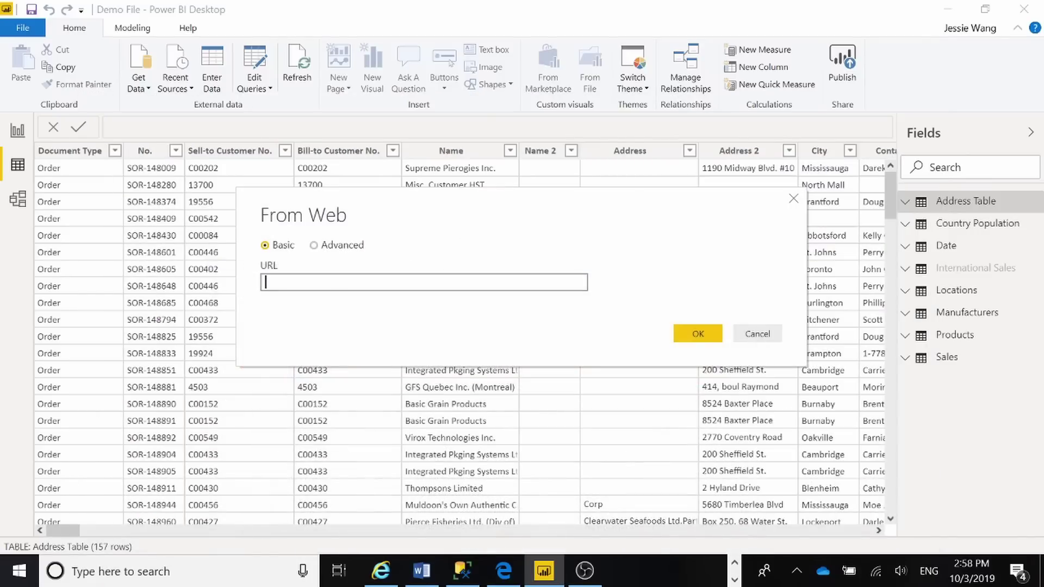
text(https://www.rottentomatoes.com/top/)
click(691, 341)
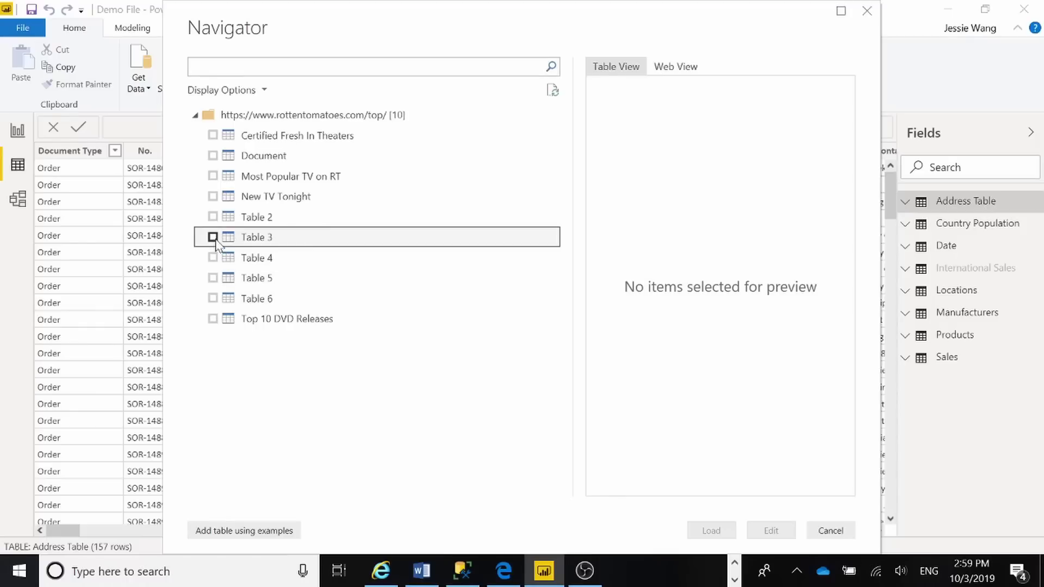
click(213, 237)
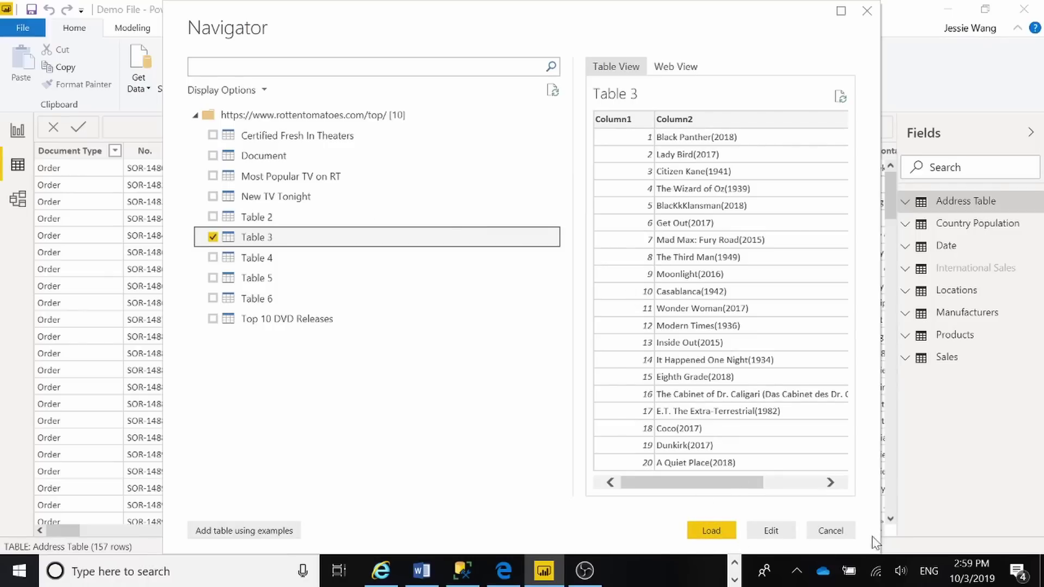
click(845, 534)
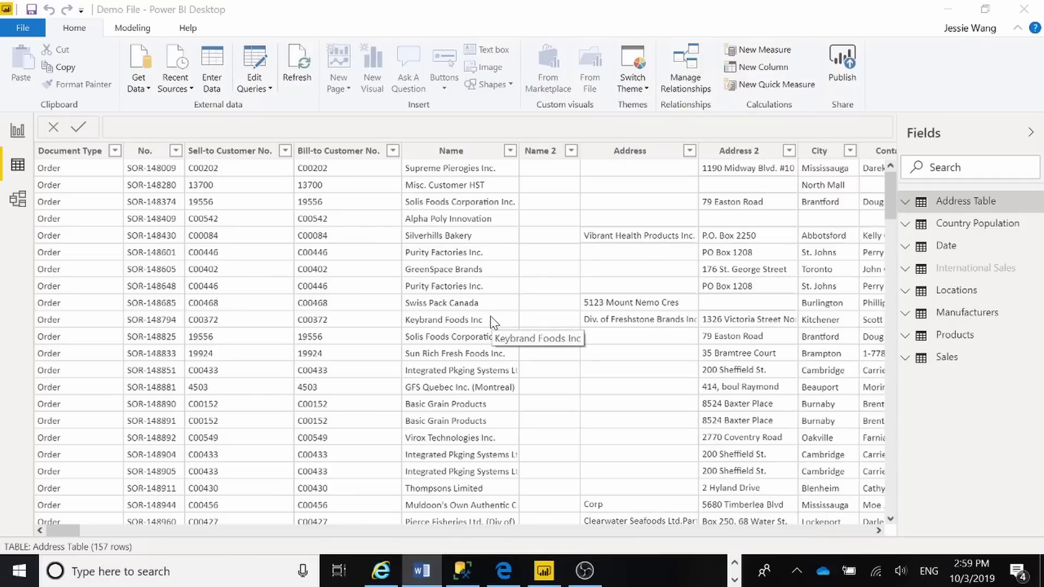
Get data from the Excel workbook Country Population by Year.xlsx and open its Sheet1 for editing in Power Query Editor.
click(146, 94)
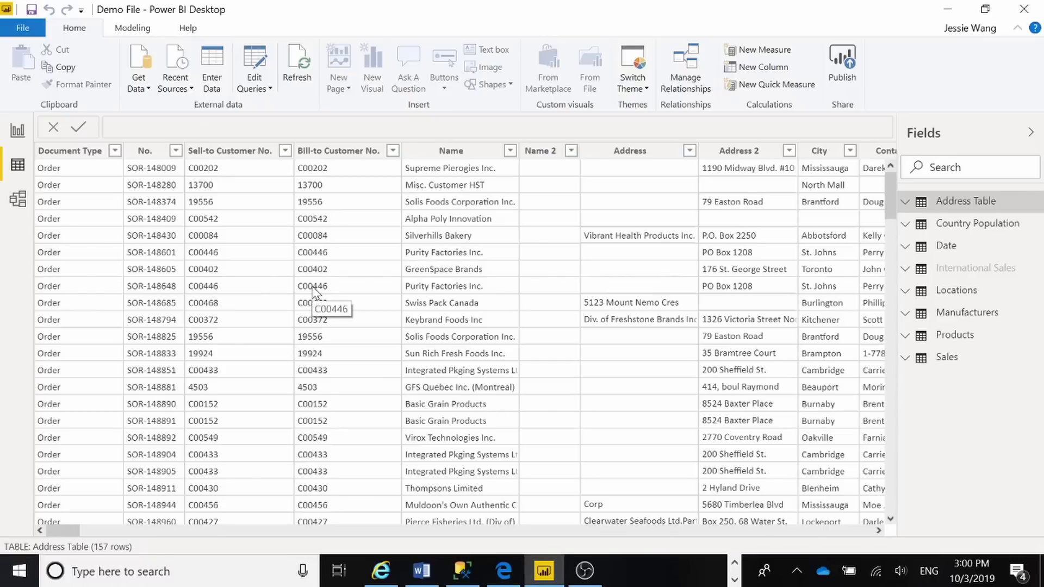
click(139, 89)
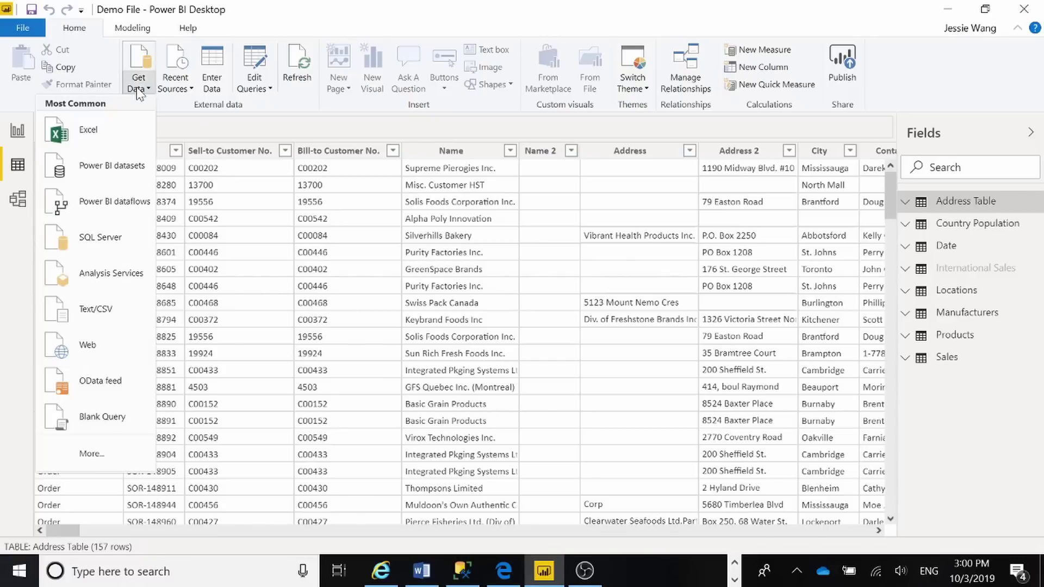
click(129, 134)
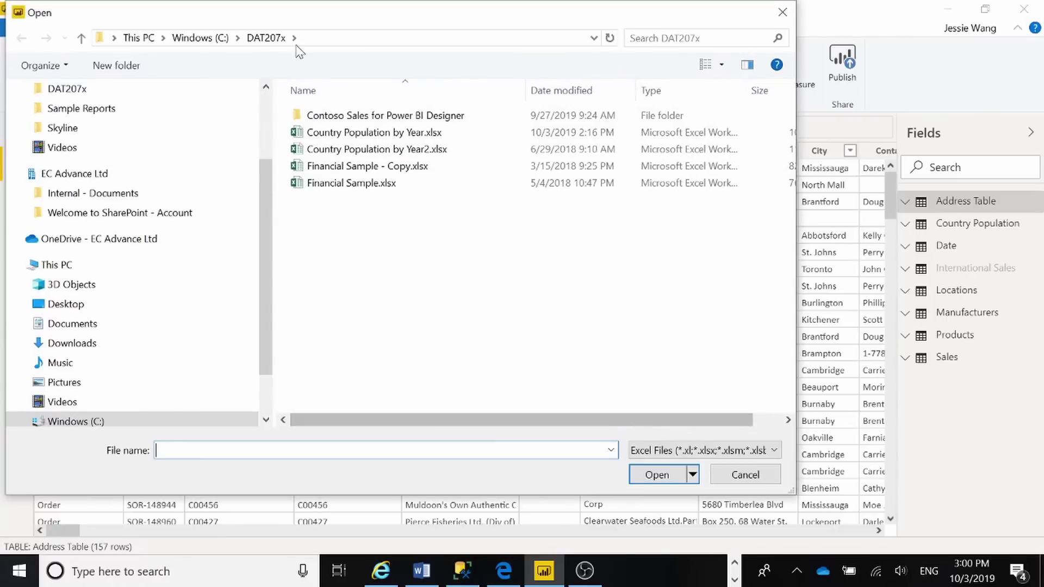
double_click(375, 133)
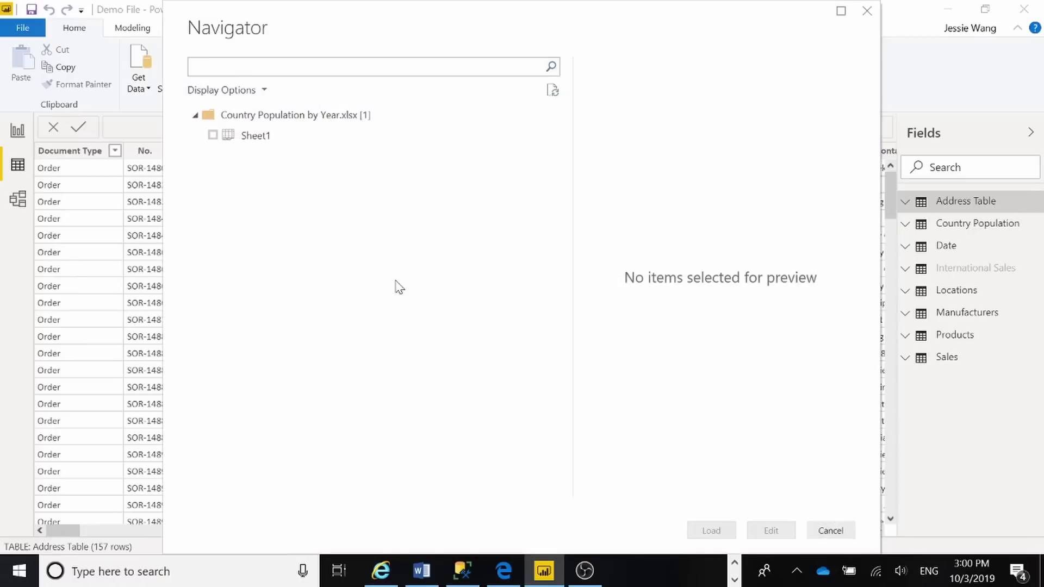
click(212, 135)
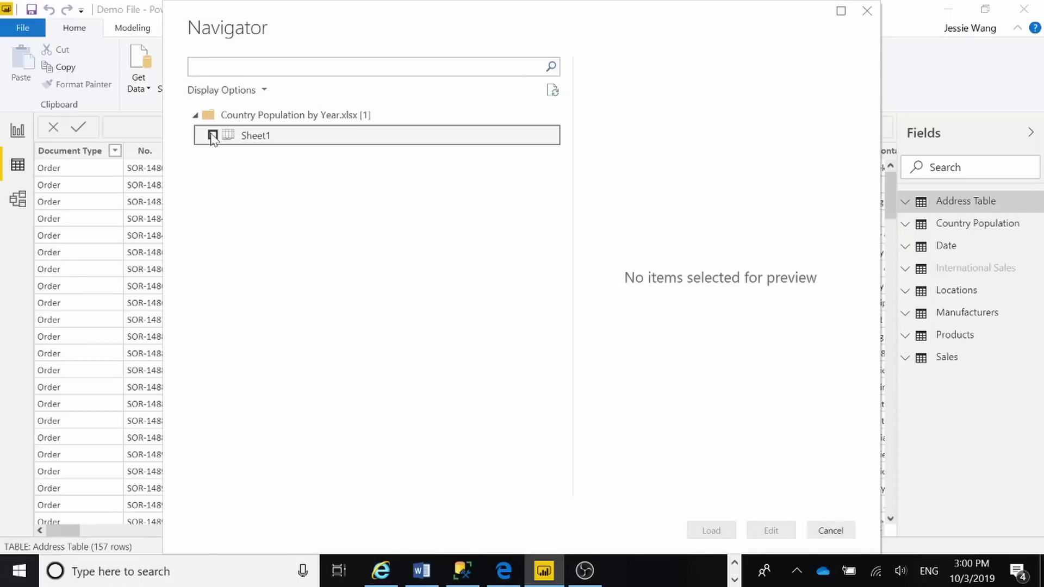
click(784, 533)
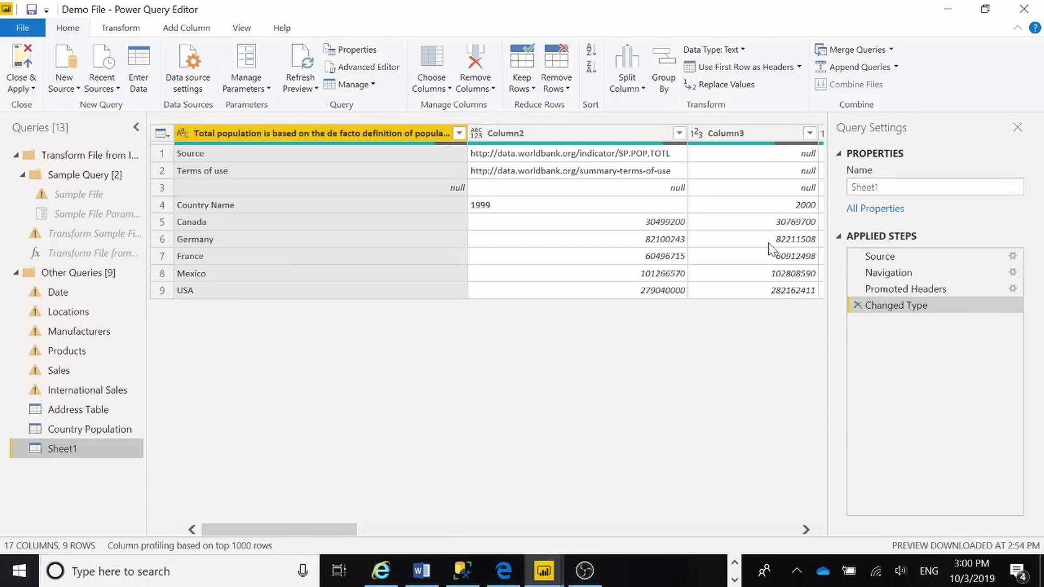
Narrow the first two columns of Sheet1 and the query settings area so that more year columns fit in the preview.
drag(466, 133, 365, 135)
drag(583, 134, 533, 134)
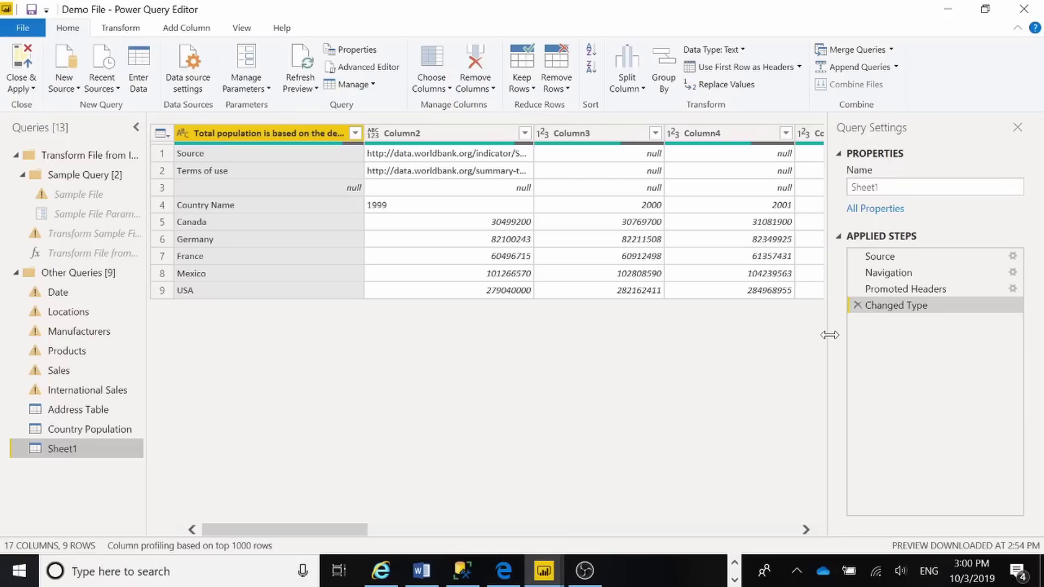
drag(830, 335, 991, 322)
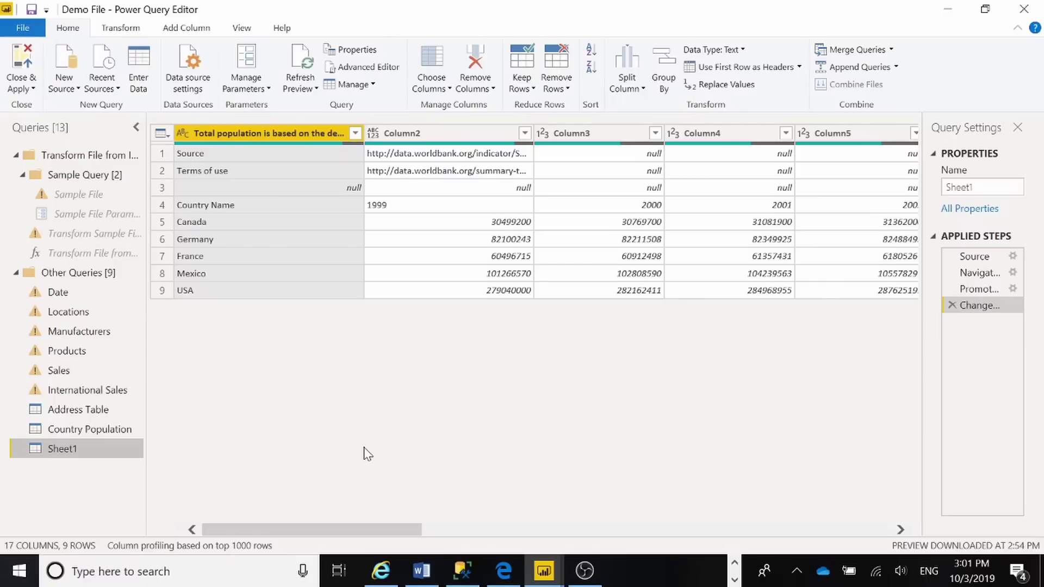
Remove the top 3 rows from the Sheet1 query and widen the query settings area to show the full applied step names.
click(173, 188)
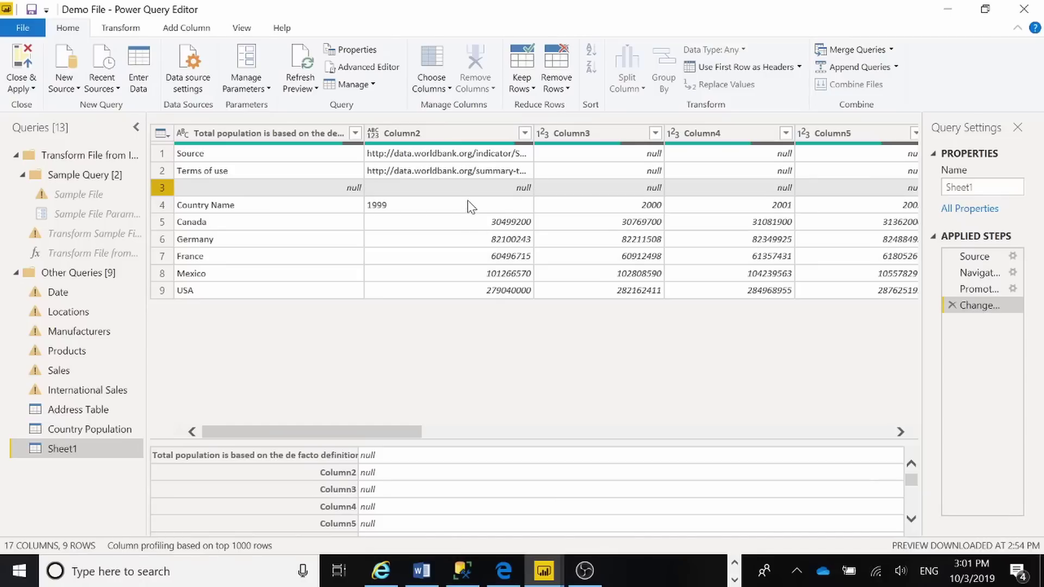
click(562, 92)
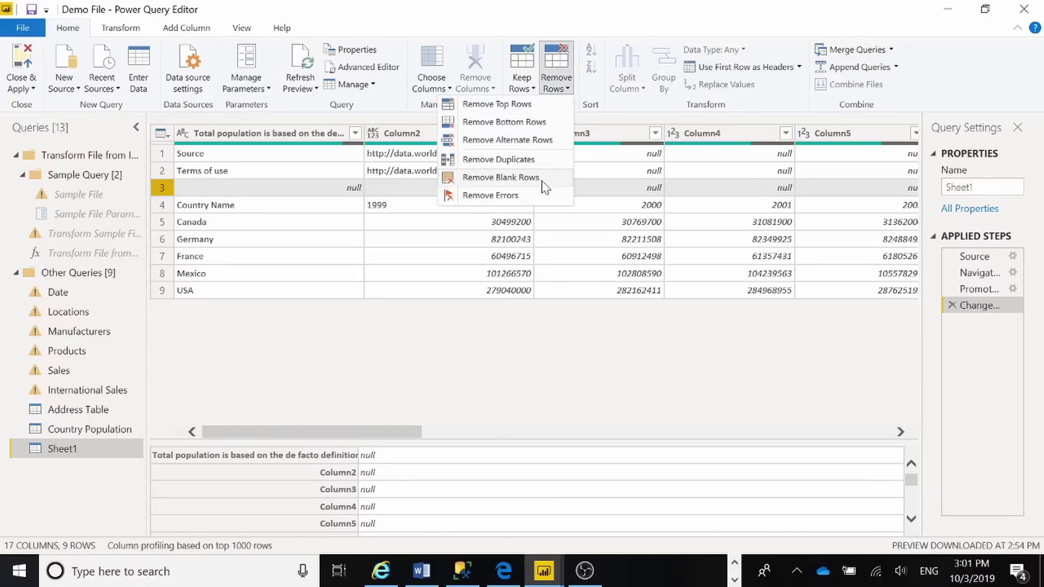
click(506, 104)
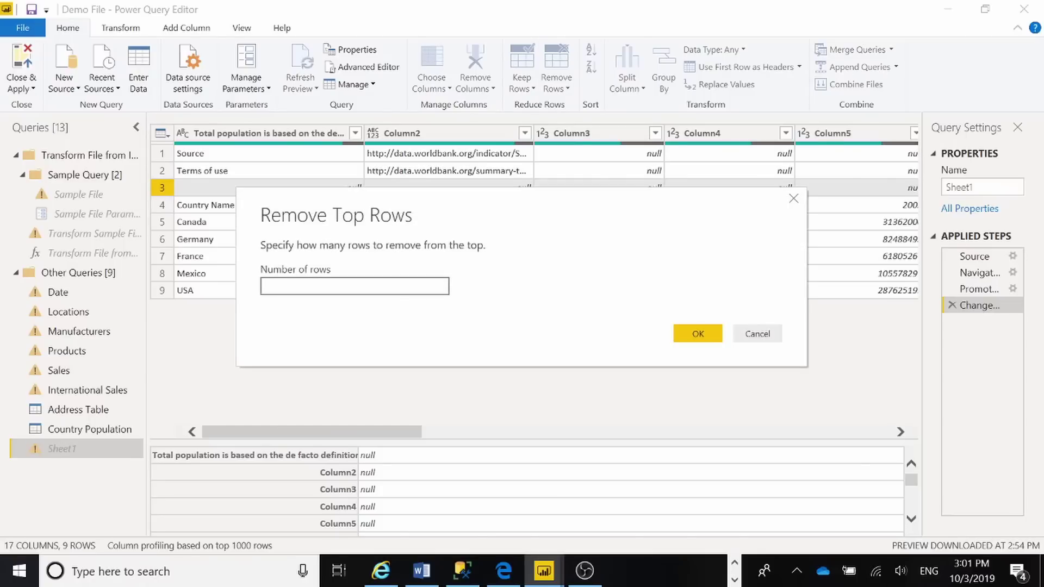
click(697, 334)
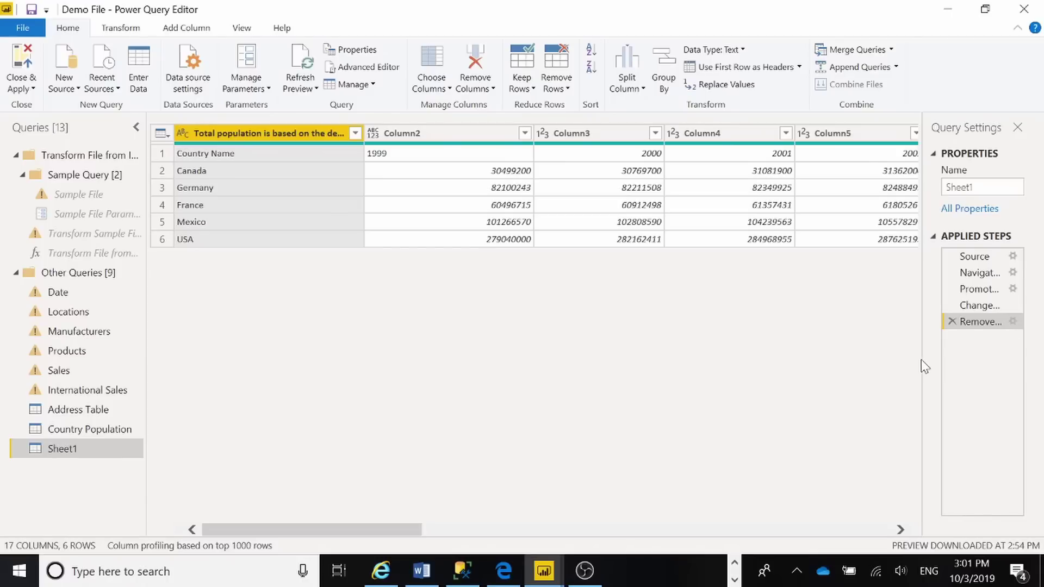
drag(923, 360, 752, 353)
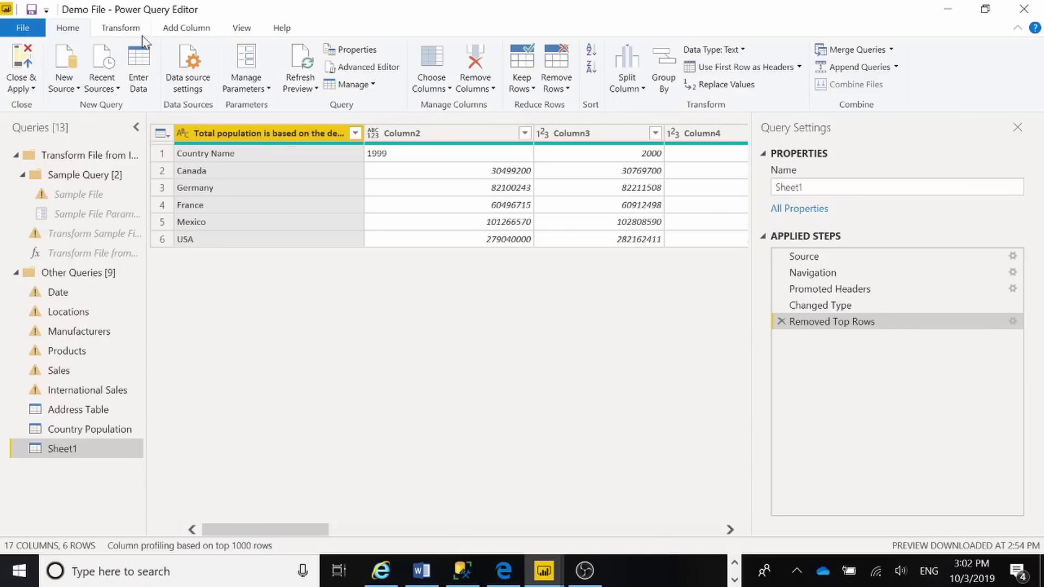
Review the M code of the Sheet1 query in the Advanced Editor, from Source to Removed Top Rows, and close it without changes.
click(196, 30)
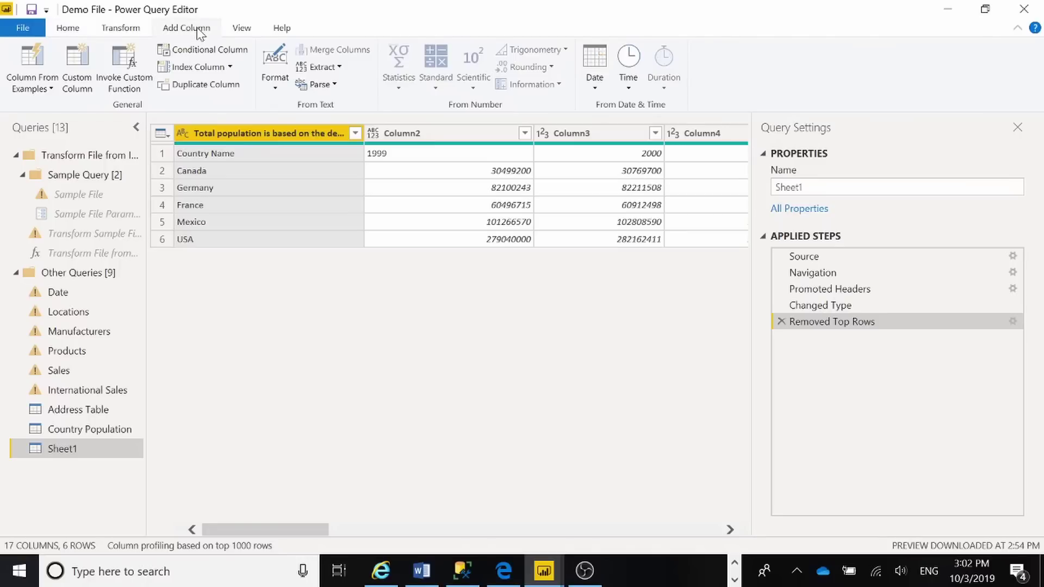
click(75, 30)
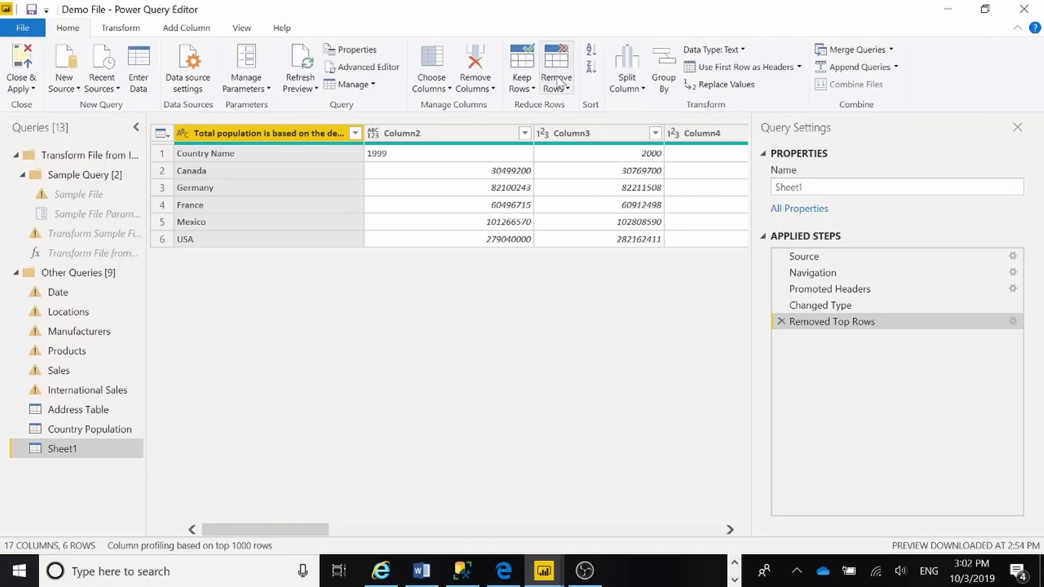
click(359, 67)
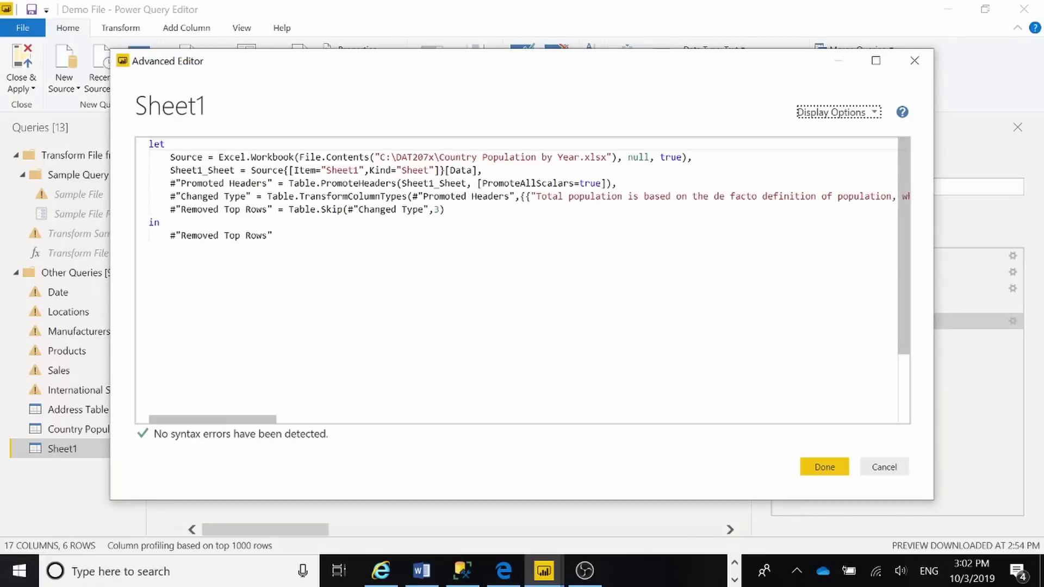
drag(273, 236, 170, 183)
drag(444, 209, 170, 209)
click(272, 236)
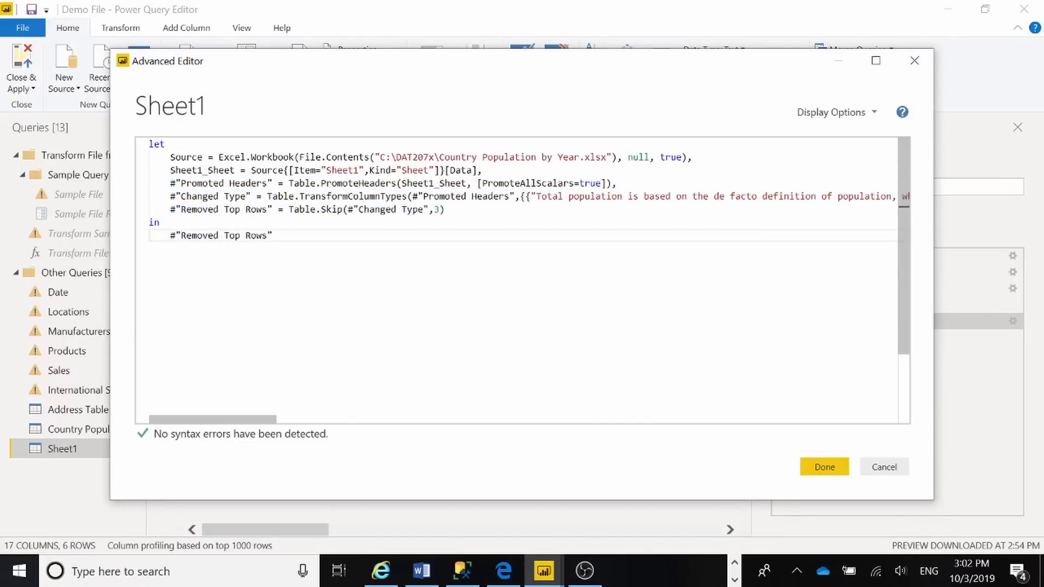
drag(415, 98, 391, 68)
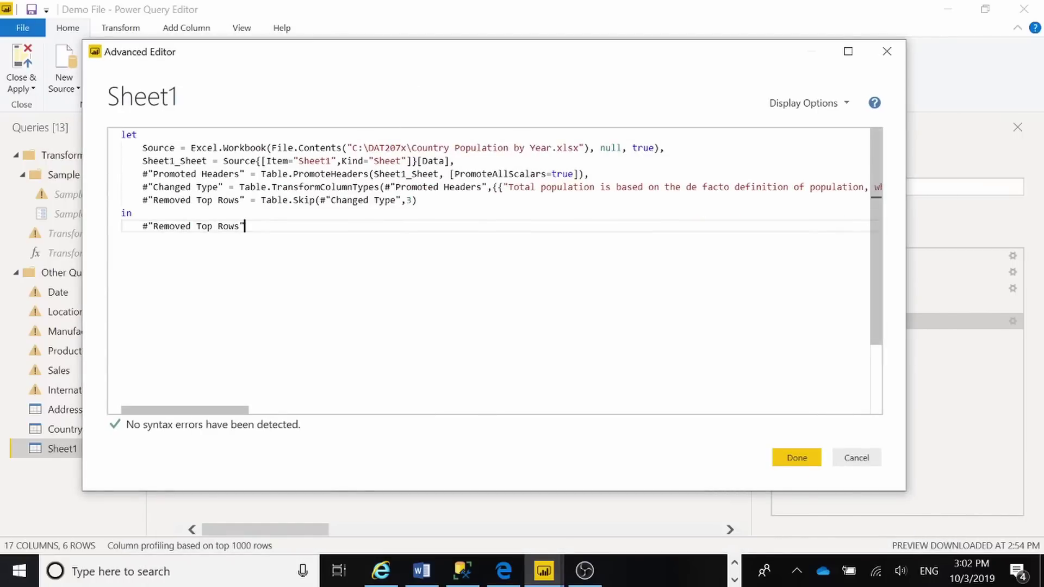
click(797, 457)
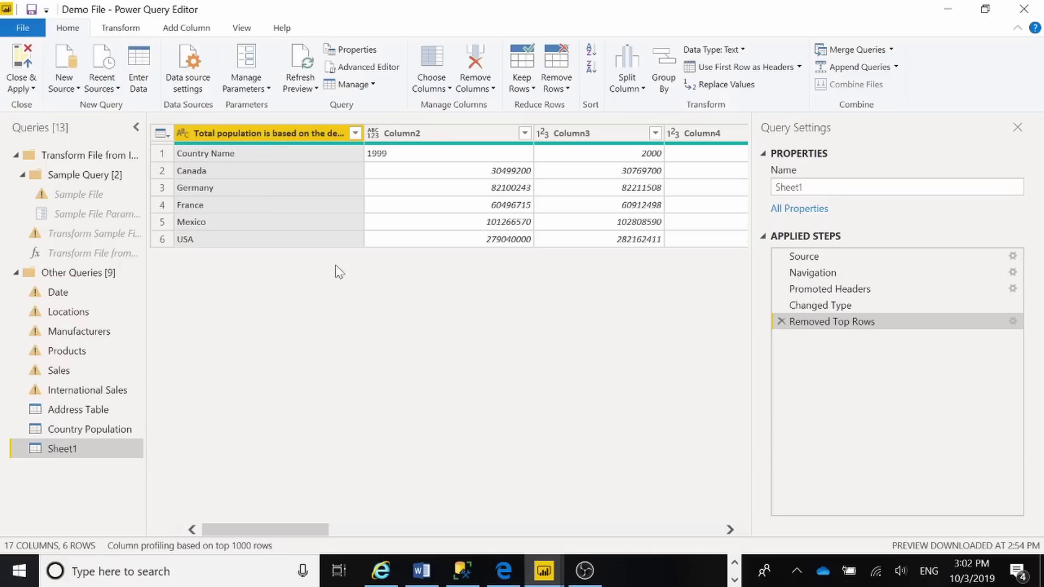
click(364, 67)
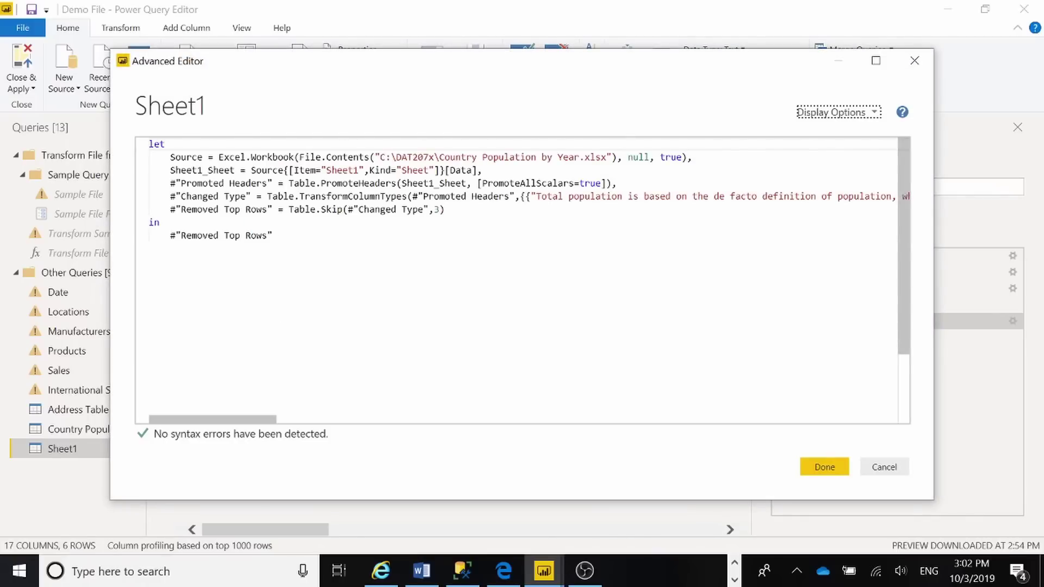
click(915, 61)
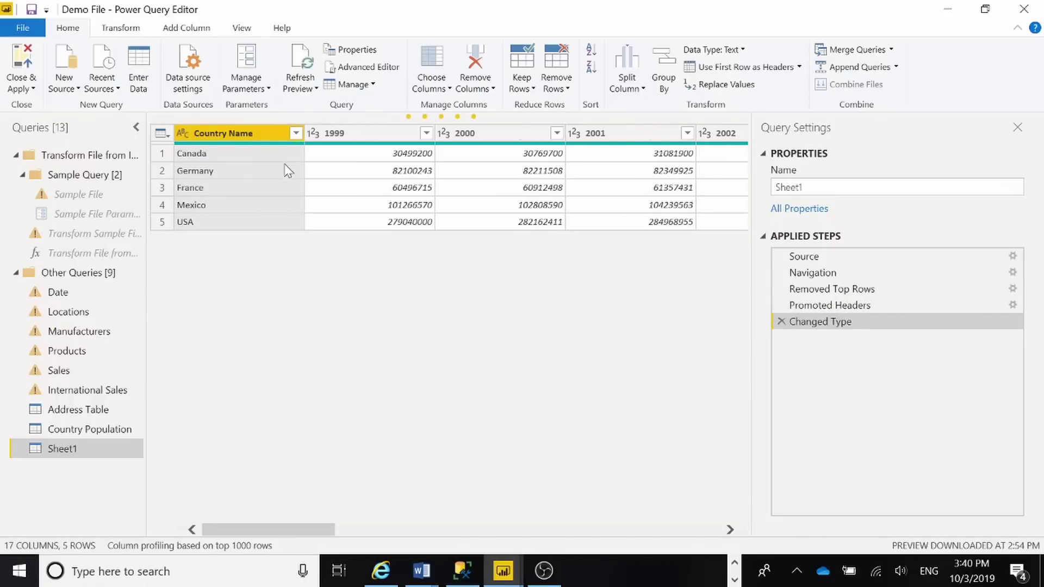
Try Unpivot Columns on the selected Country Name column, and delete the resulting applied step.
click(122, 30)
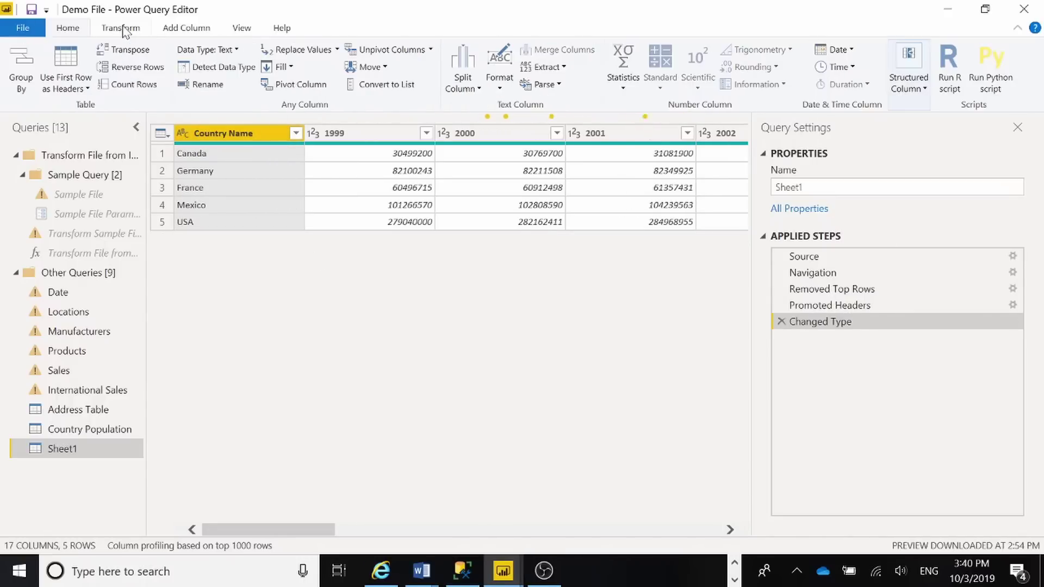
click(422, 55)
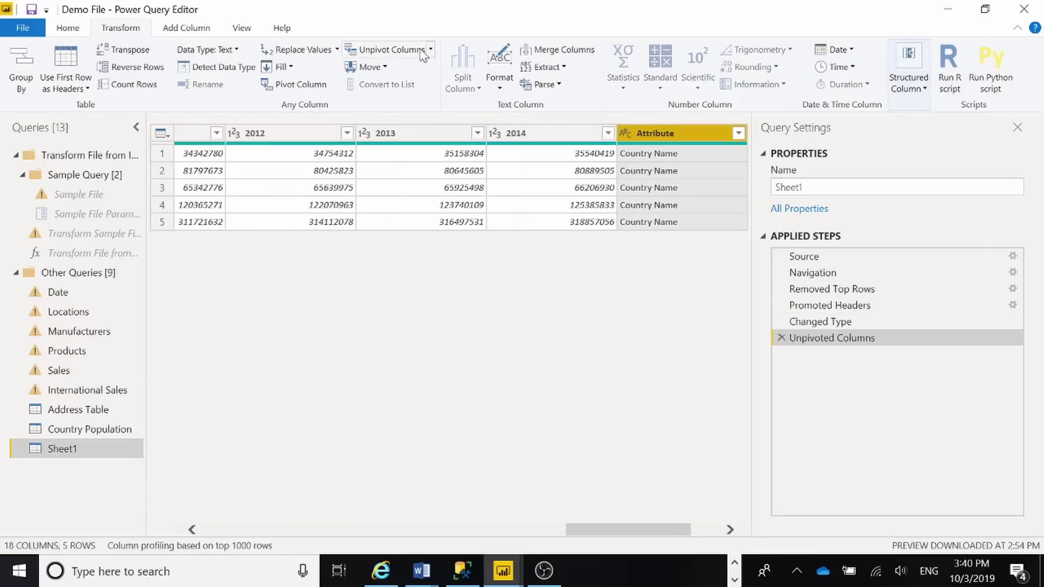
click(781, 338)
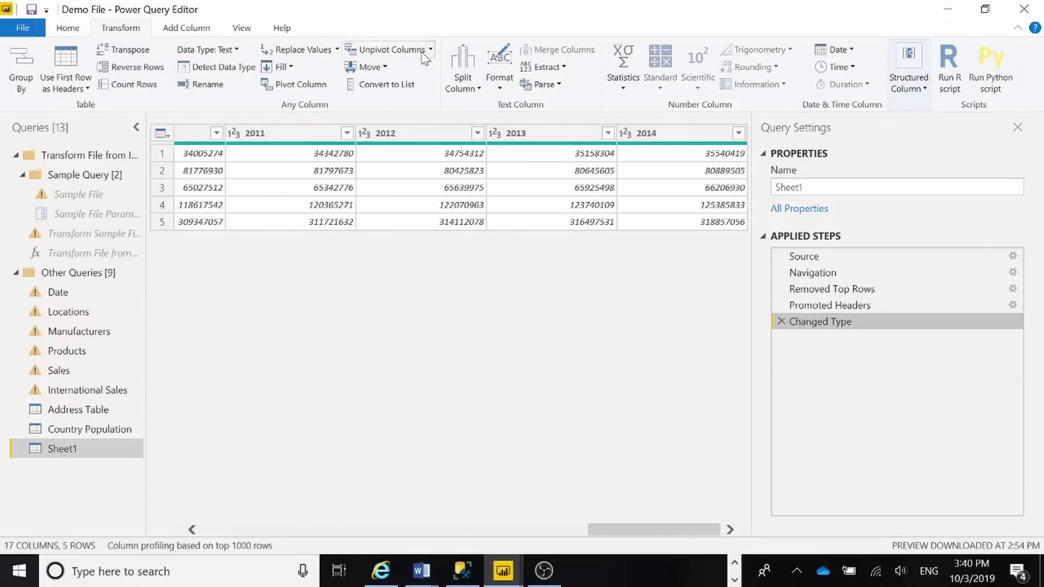
drag(650, 530, 235, 496)
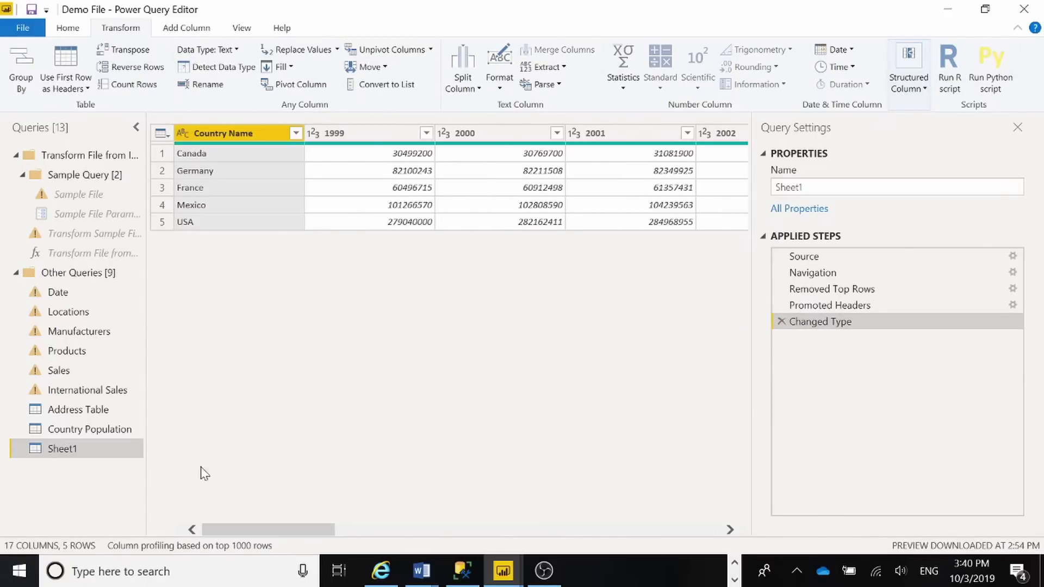
Unpivot all columns other than Country Name, and delete the resulting applied step.
click(432, 50)
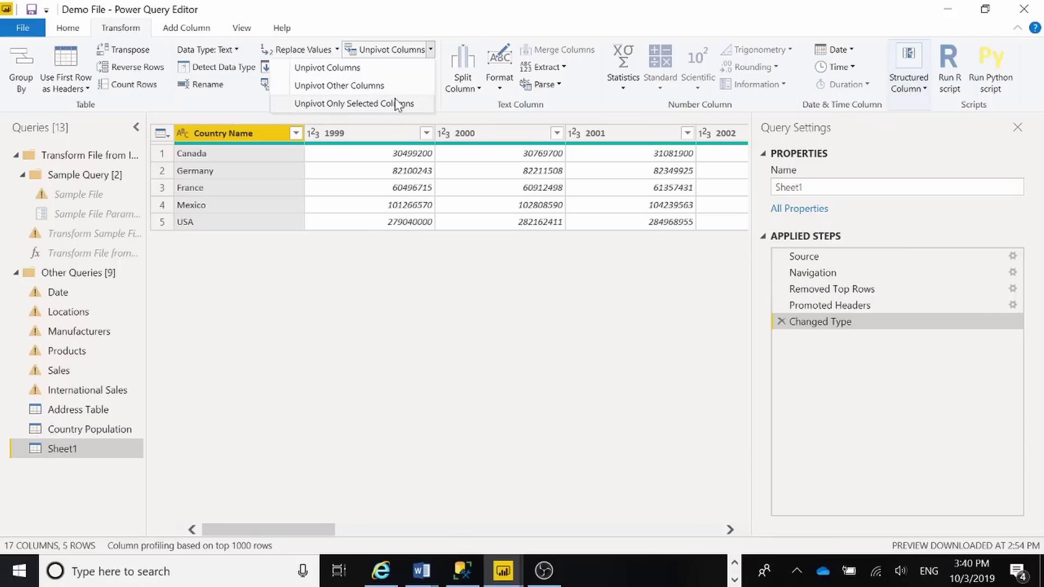
click(386, 86)
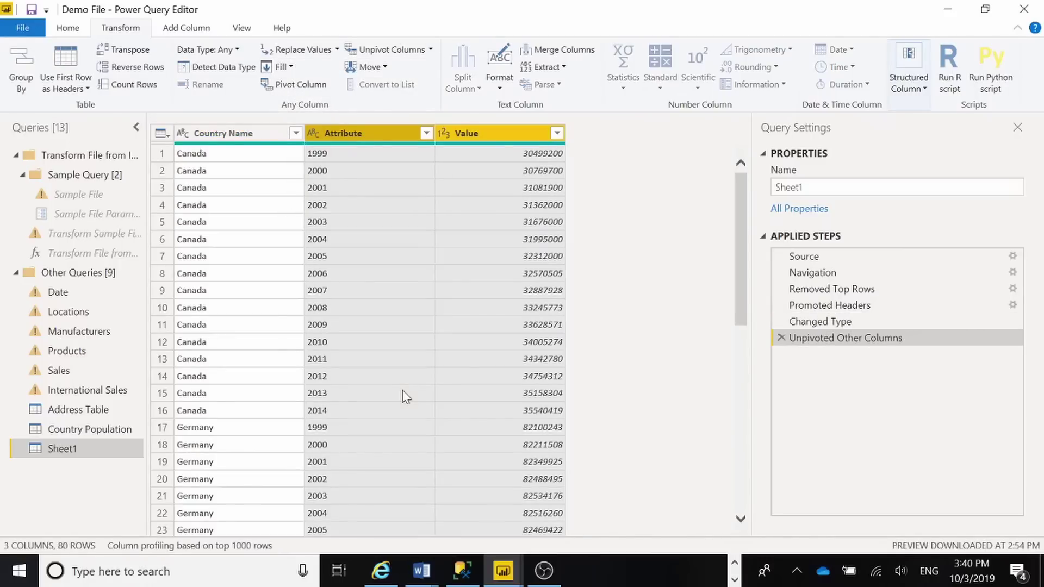
click(781, 339)
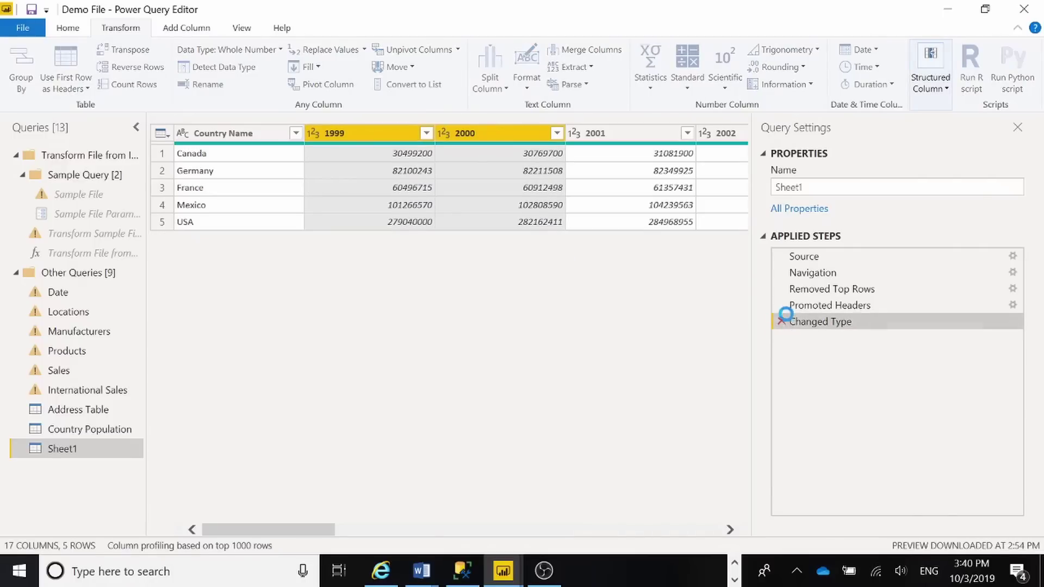
Delete the Changed Type, Promoted Headers and Removed Top Rows applied steps from the Sheet1 query.
click(782, 321)
click(782, 306)
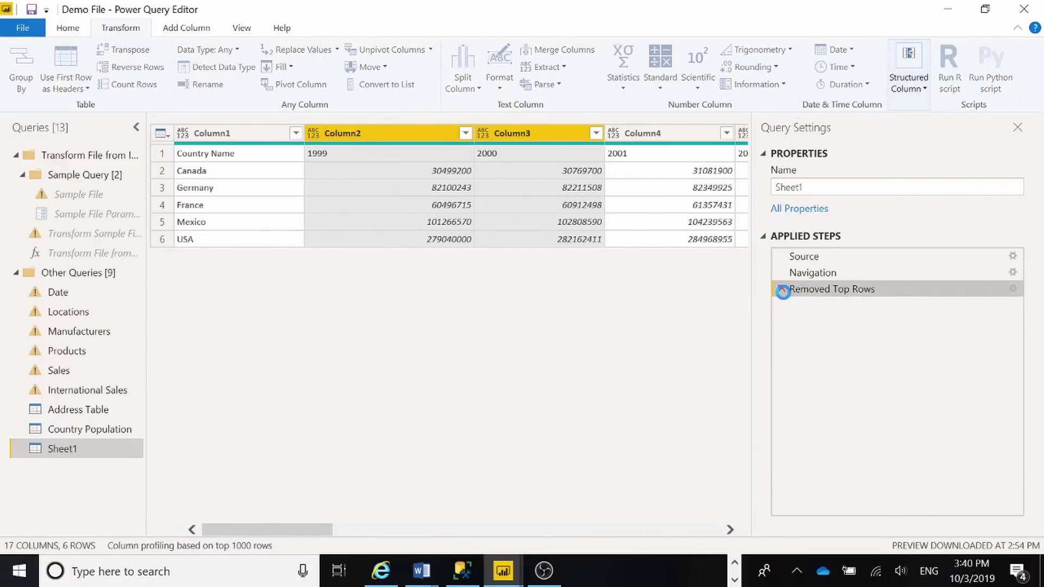
click(781, 289)
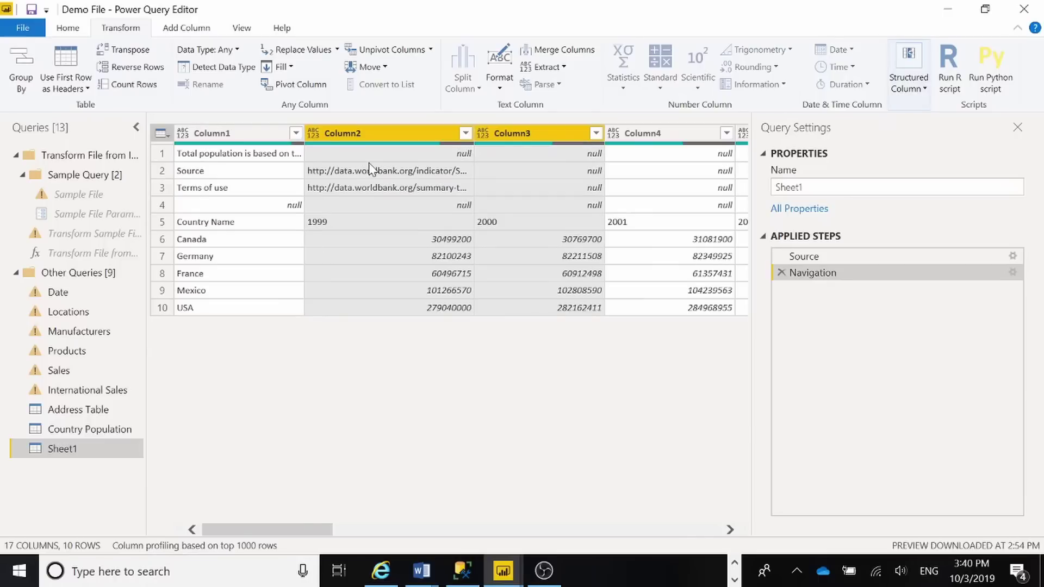
Remove the top 4 rows above the Country Name row in the Sheet1 query.
click(278, 171)
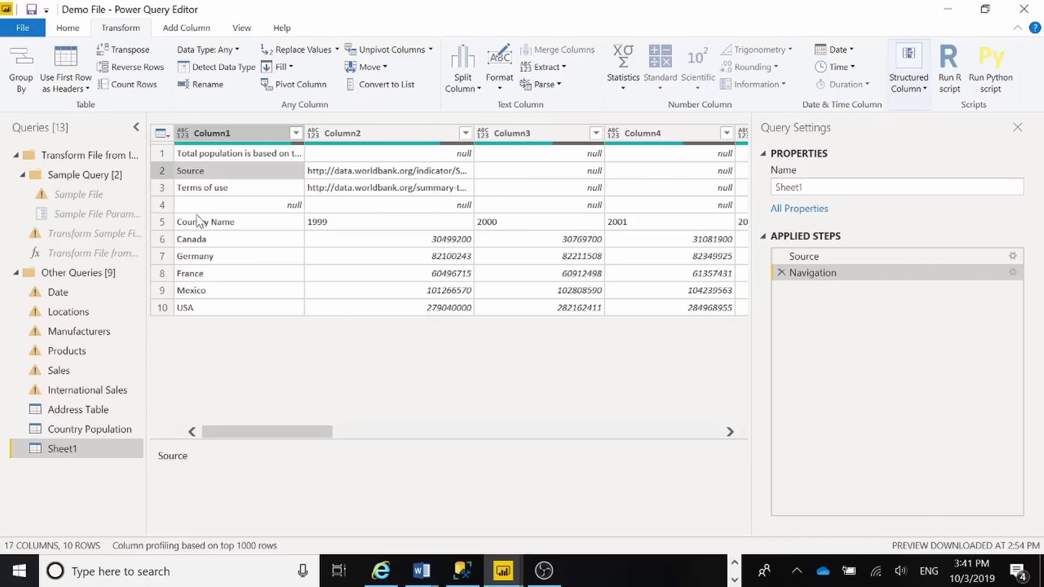
click(163, 223)
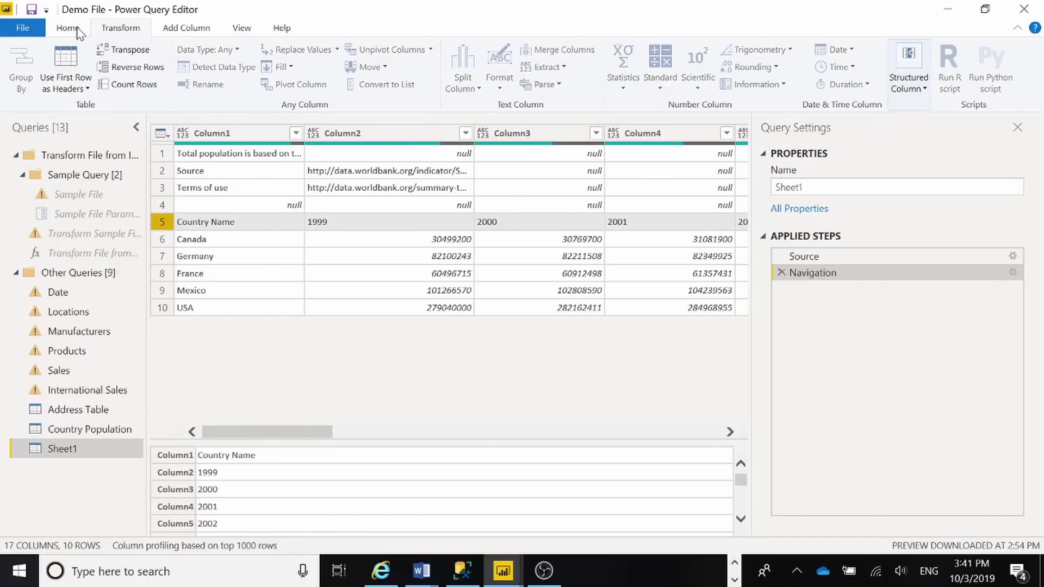
click(67, 28)
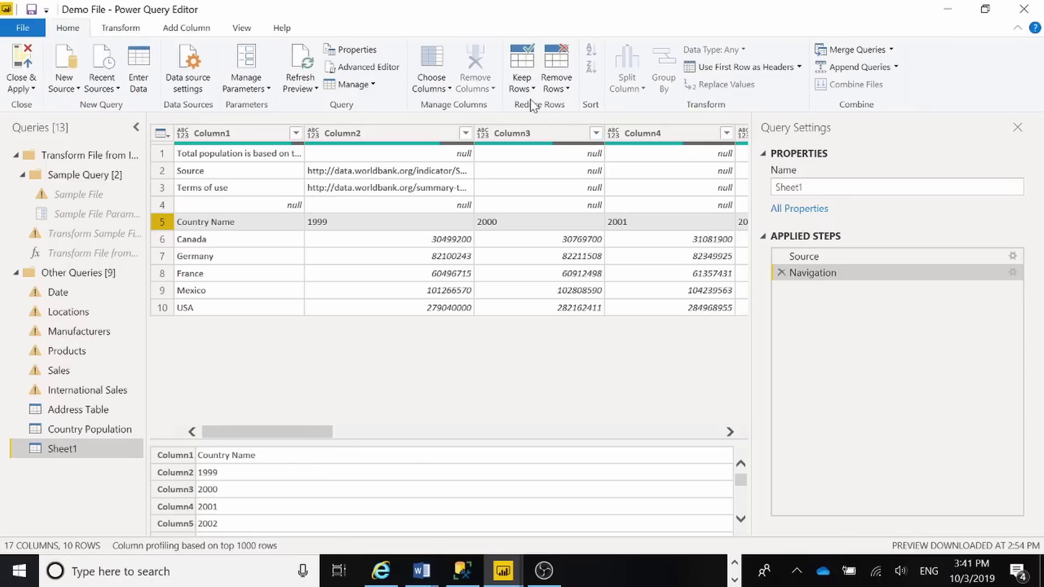
click(556, 81)
click(453, 221)
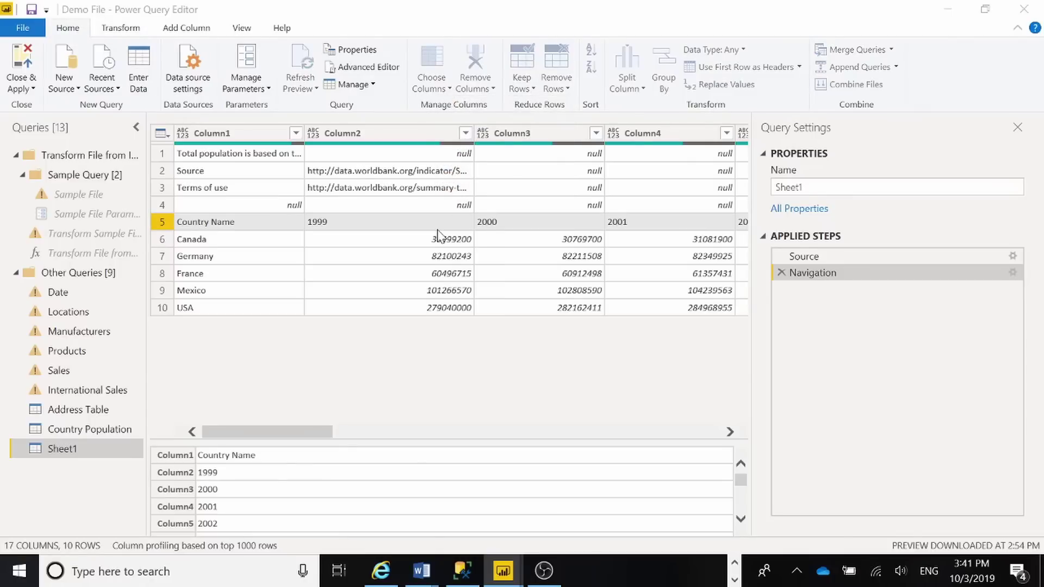
text(4)
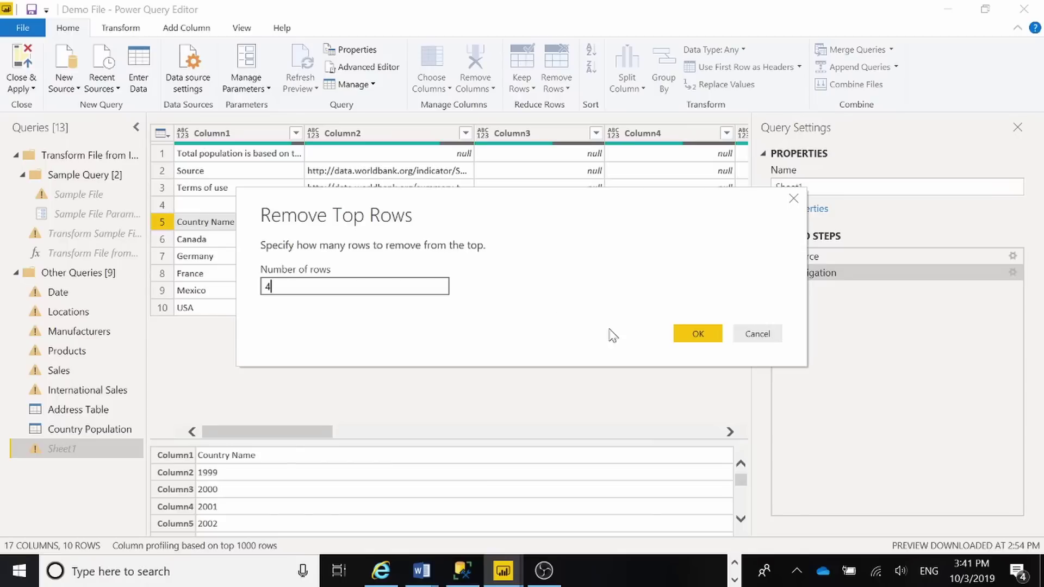
click(698, 334)
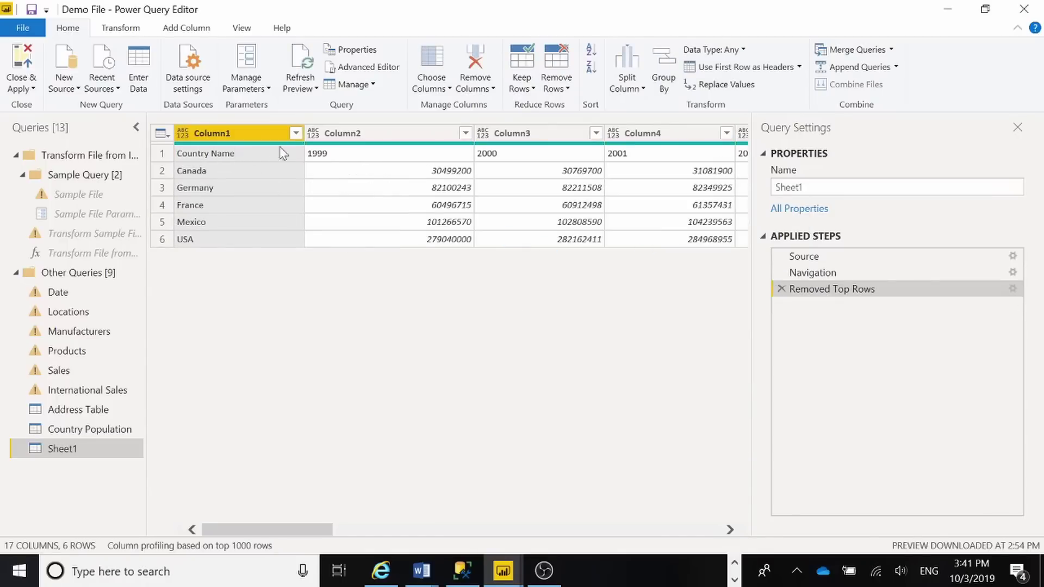
Promote the first row to headers and unpivot all columns other than Country Name.
click(175, 157)
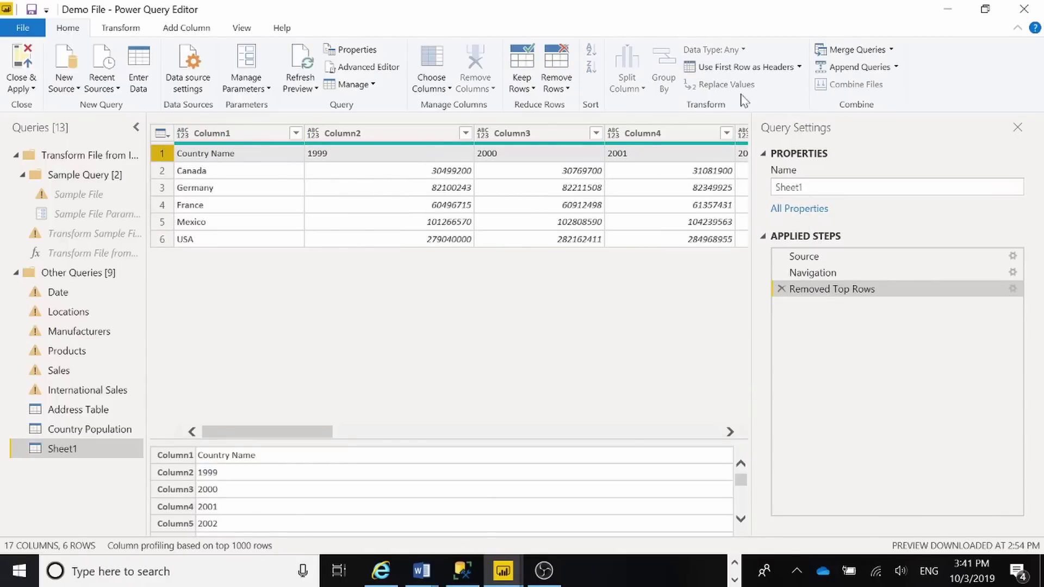
click(758, 66)
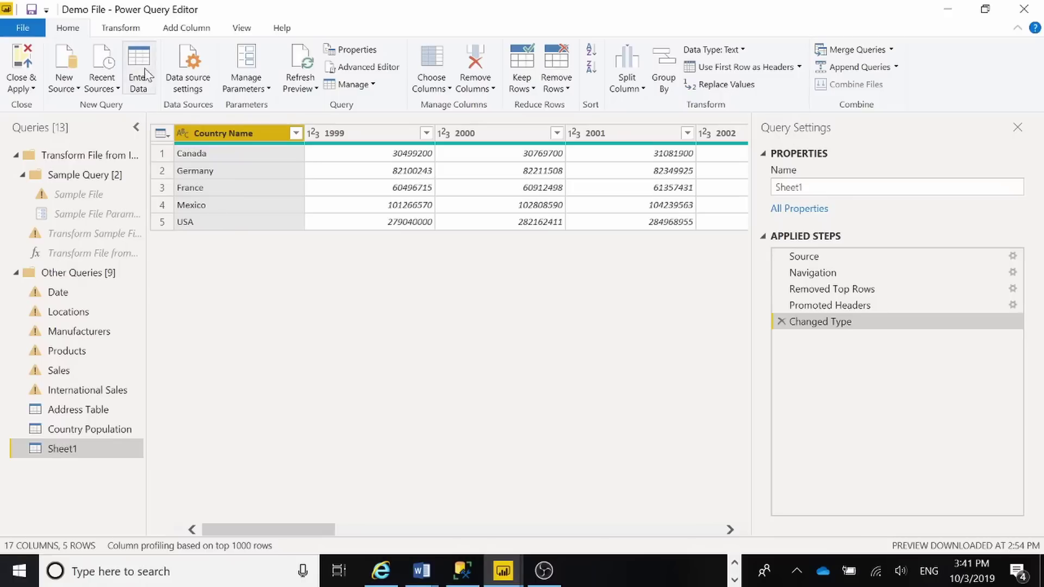
click(132, 32)
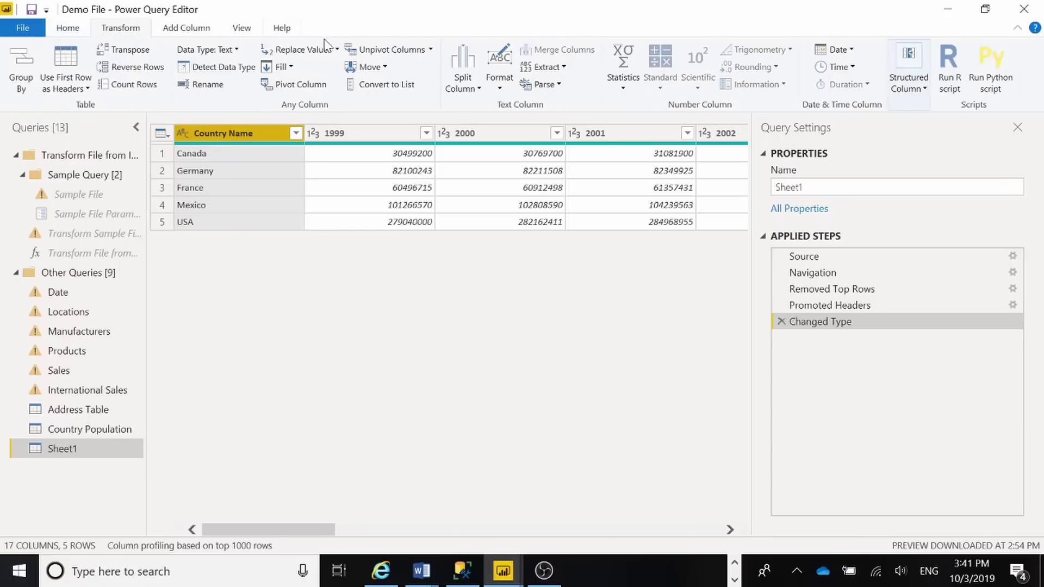
click(430, 50)
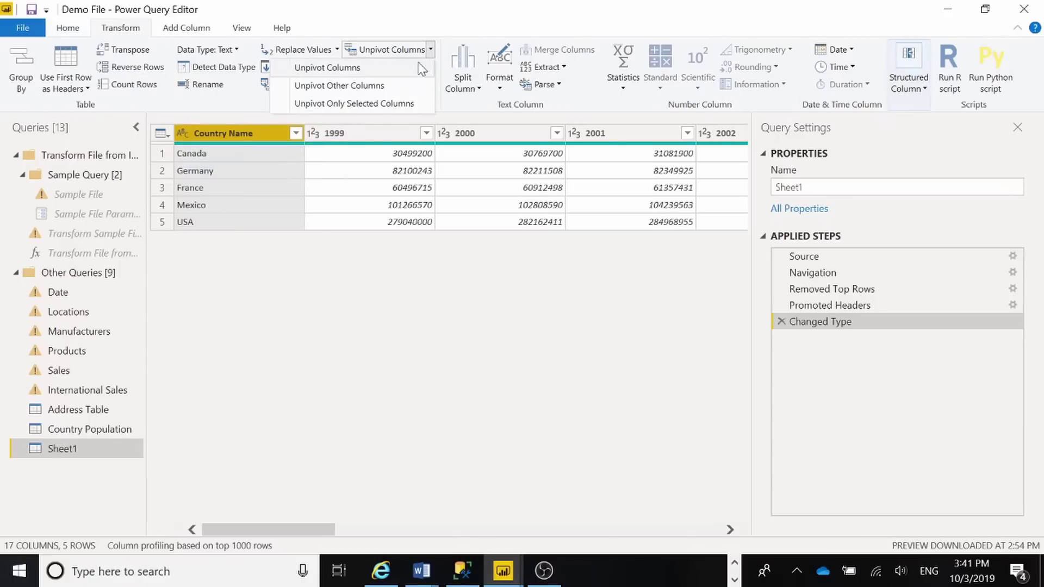
click(391, 85)
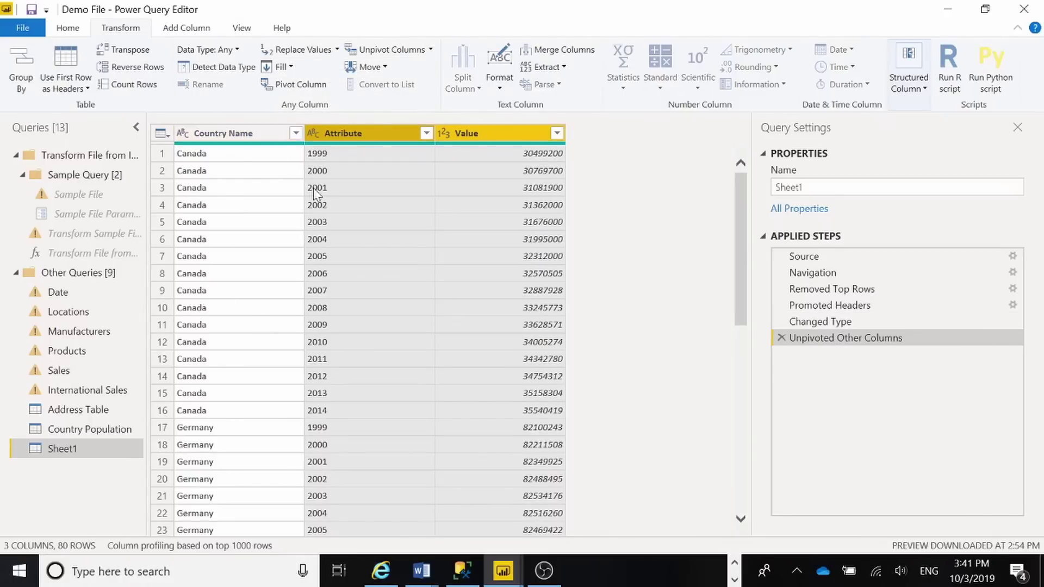
right_click(372, 136)
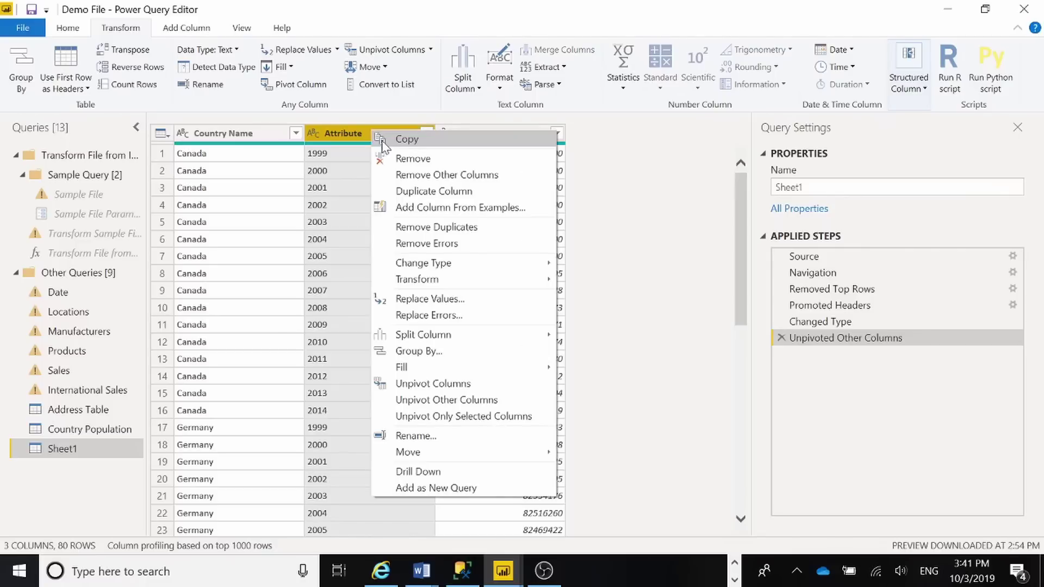
click(462, 418)
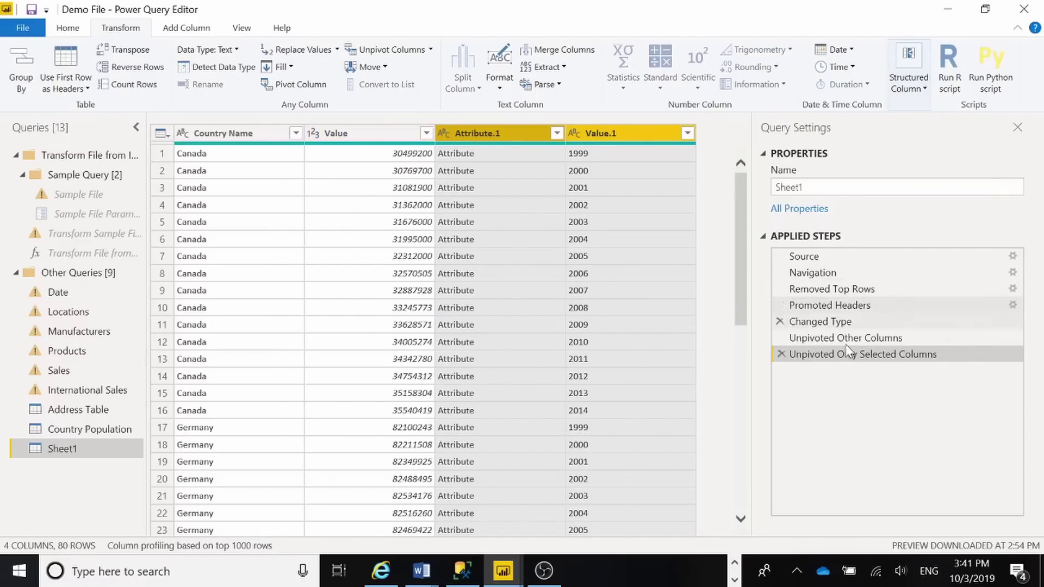
click(782, 354)
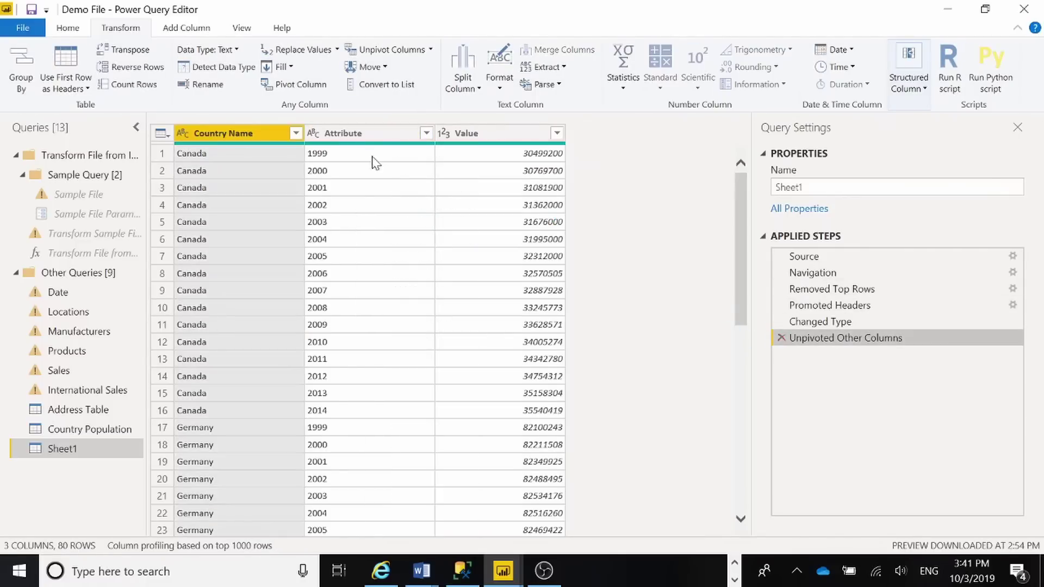
Rename the Attribute column to Year and the Value column to Population.
click(370, 132)
right_click(370, 133)
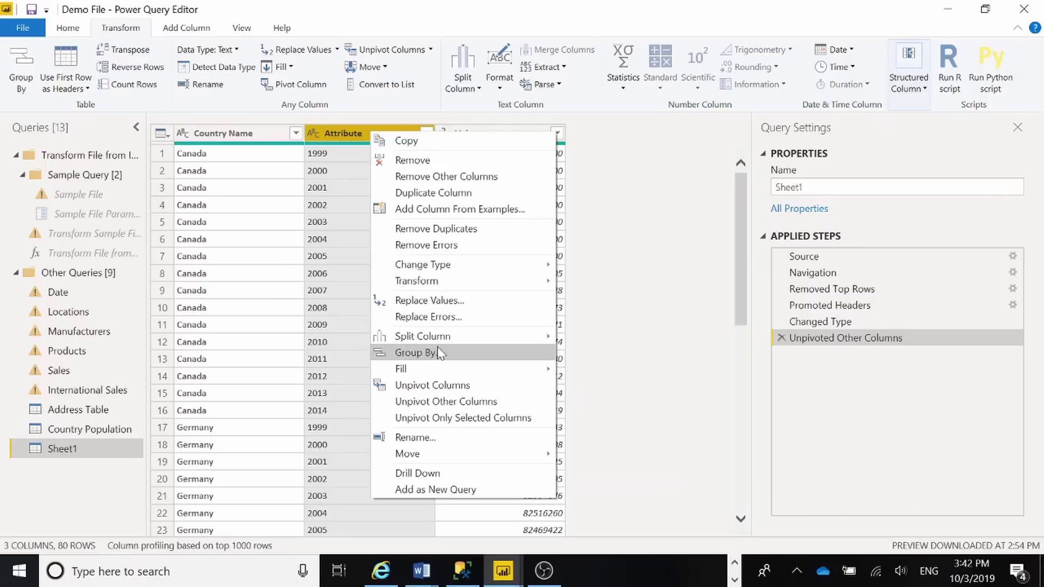
click(414, 437)
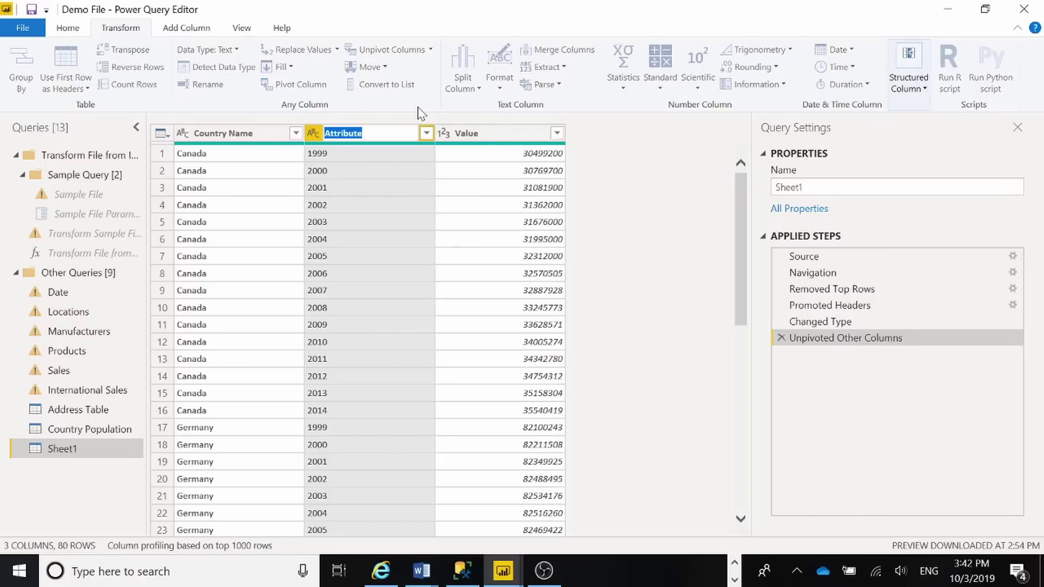
text(Year)
key(Return)
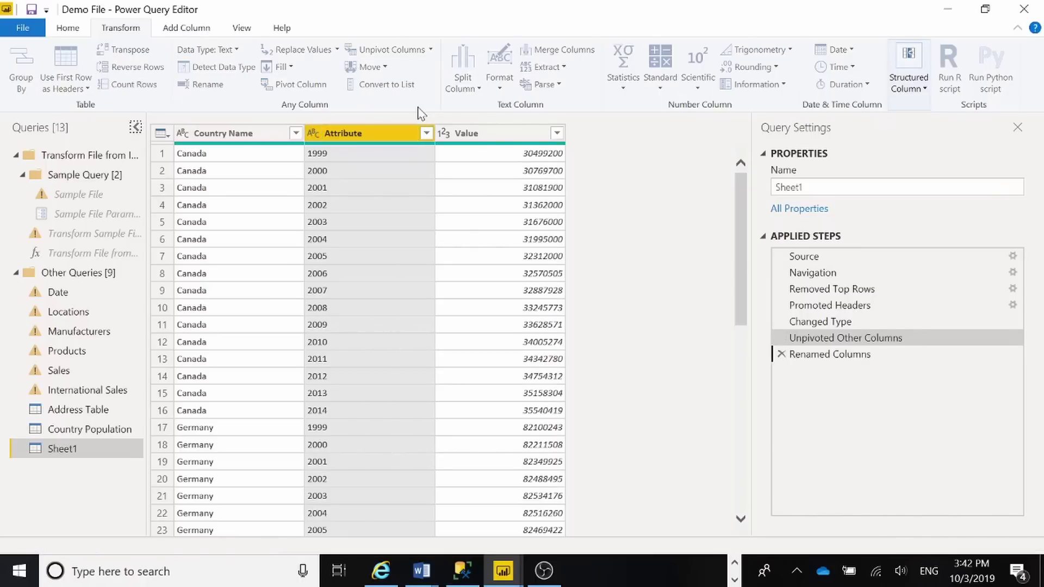
right_click(491, 130)
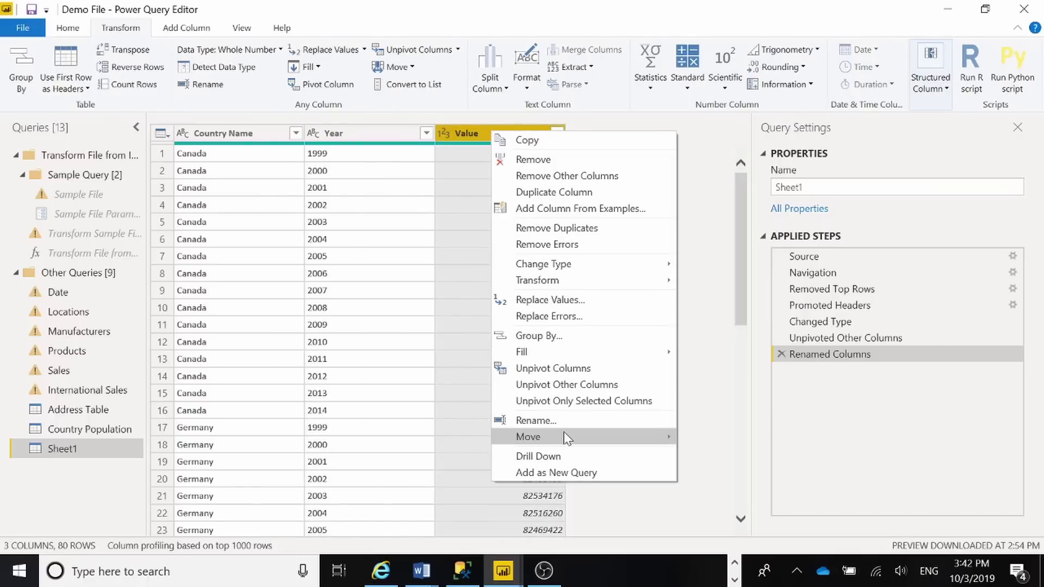
click(549, 422)
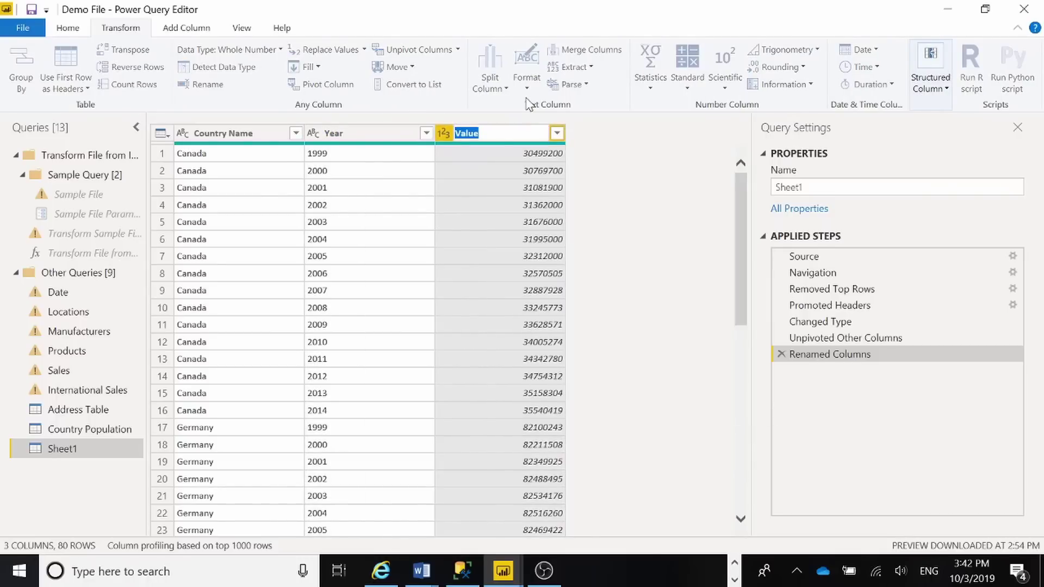
text(Population)
key(Return)
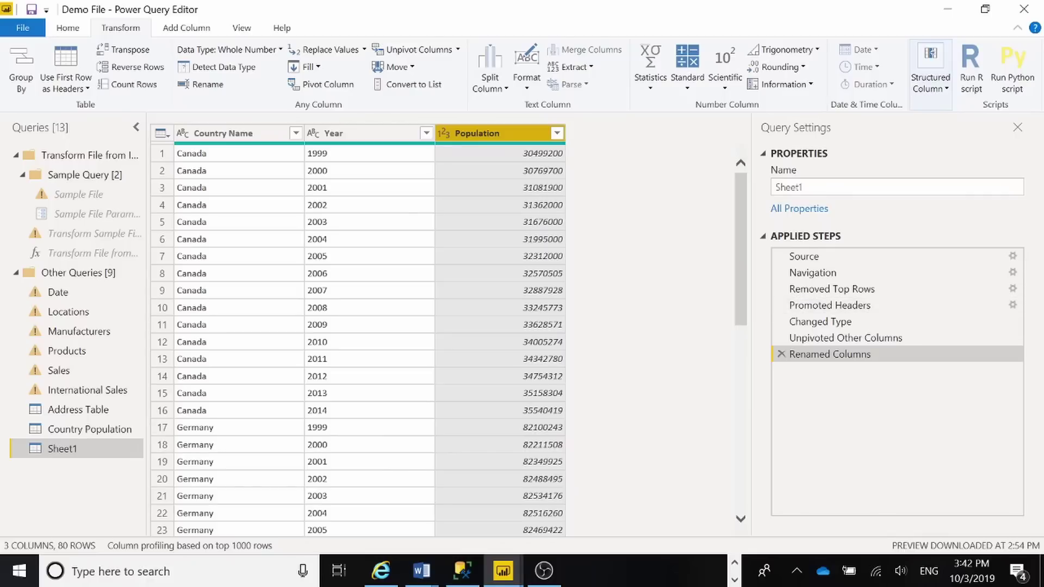
click(421, 571)
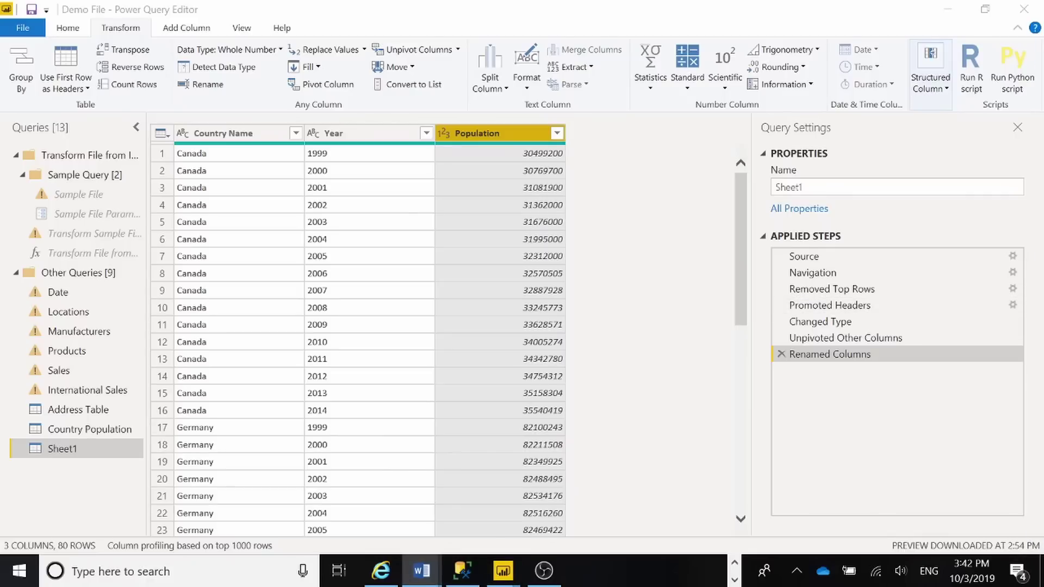
key(alt+Tab)
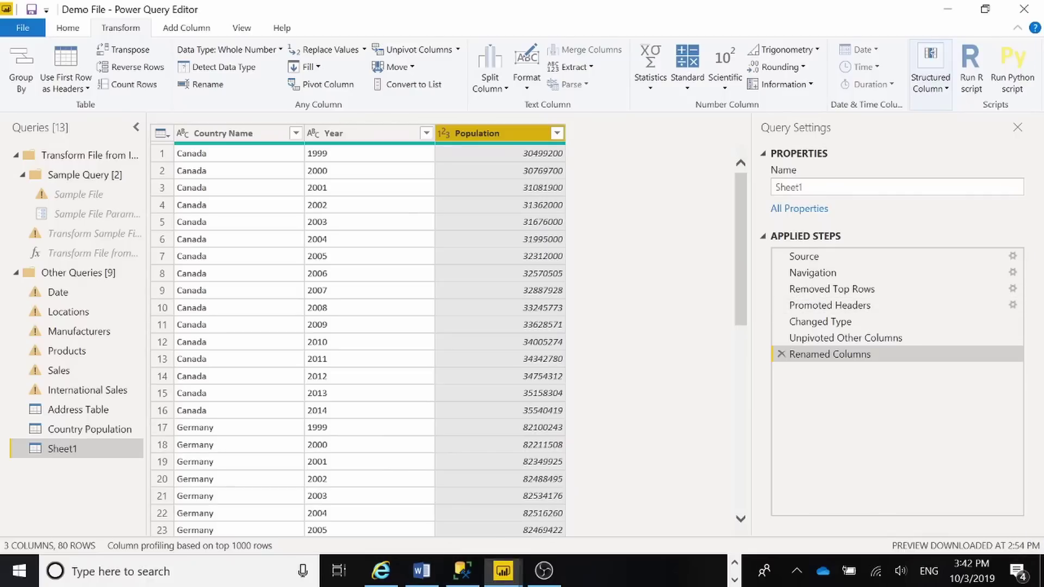
key(F10)
click(32, 32)
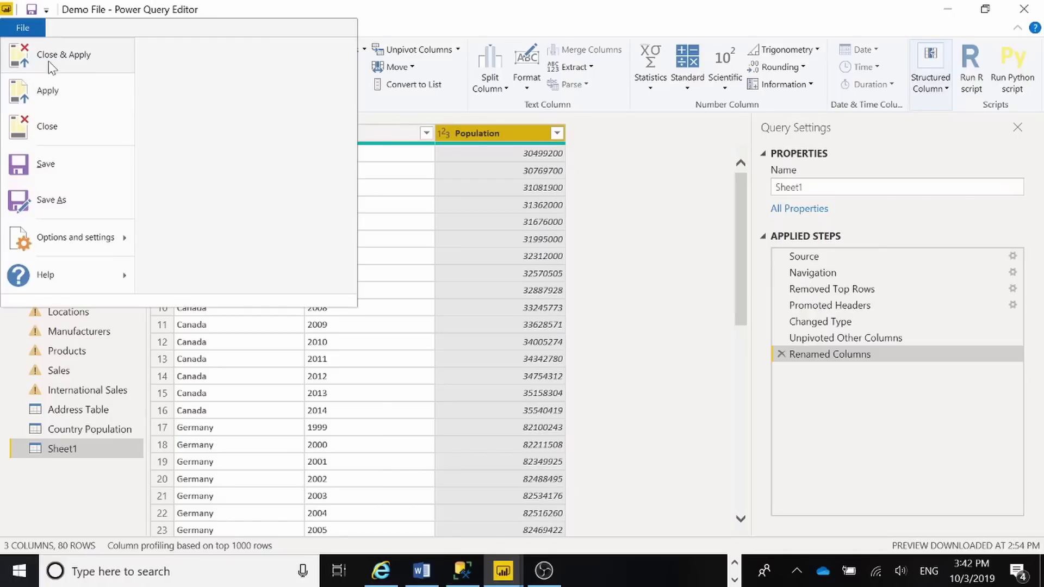
click(620, 438)
Review the applied steps of the Country Population query, and delete the duplicate Sheet1 query.
click(122, 429)
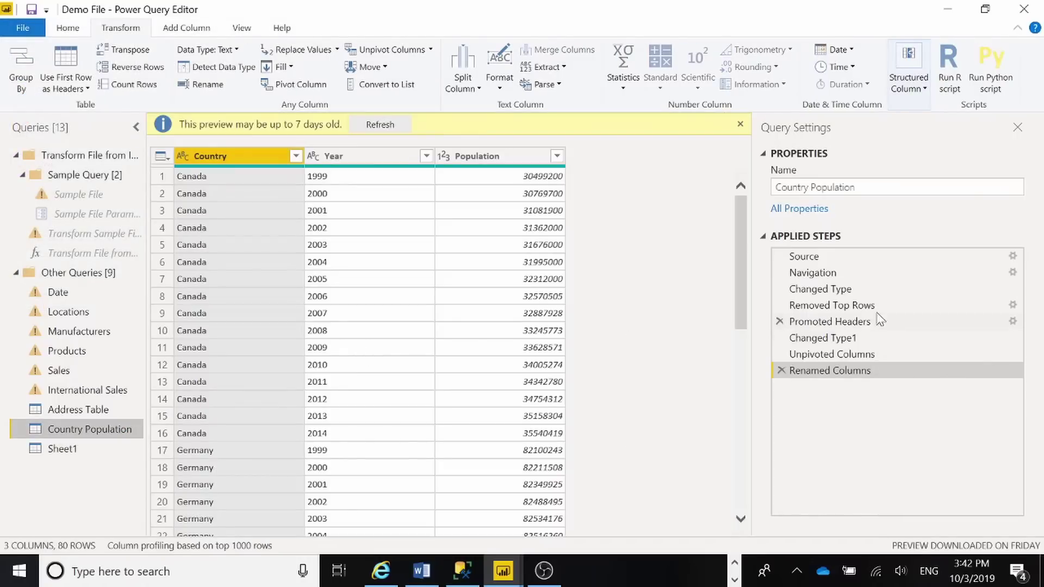
click(73, 458)
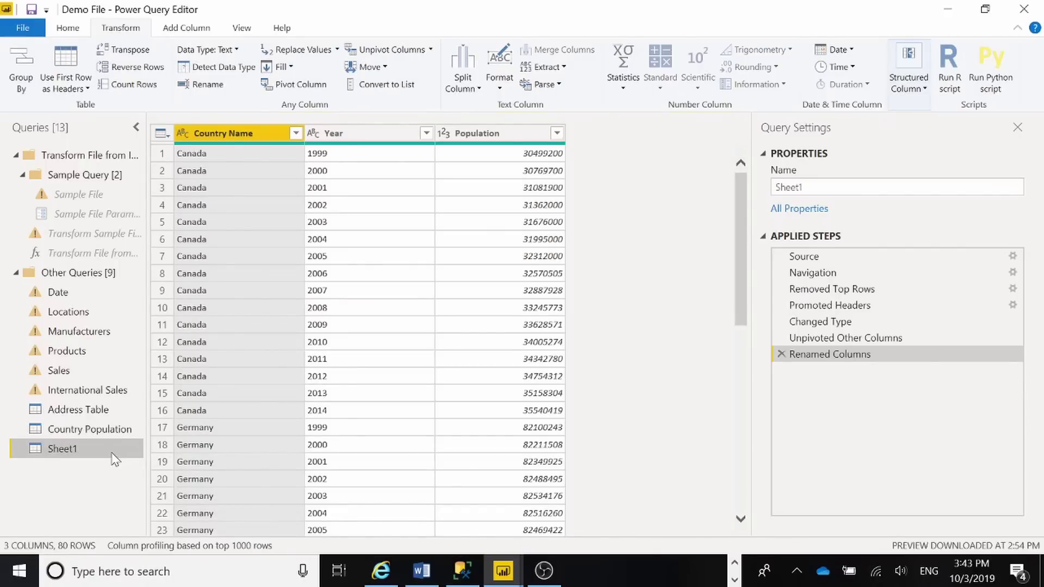
right_click(112, 455)
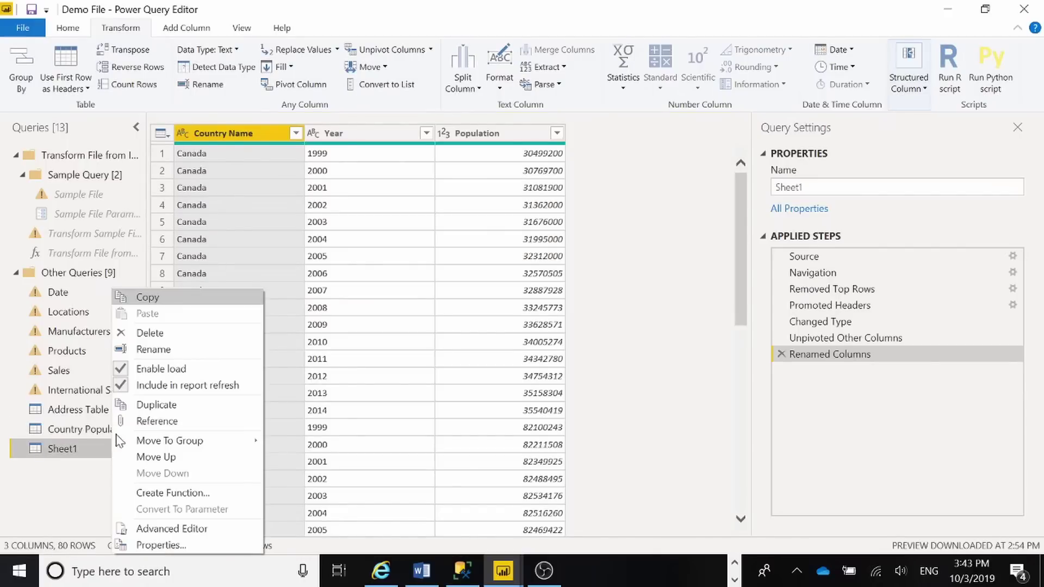
click(163, 333)
click(618, 317)
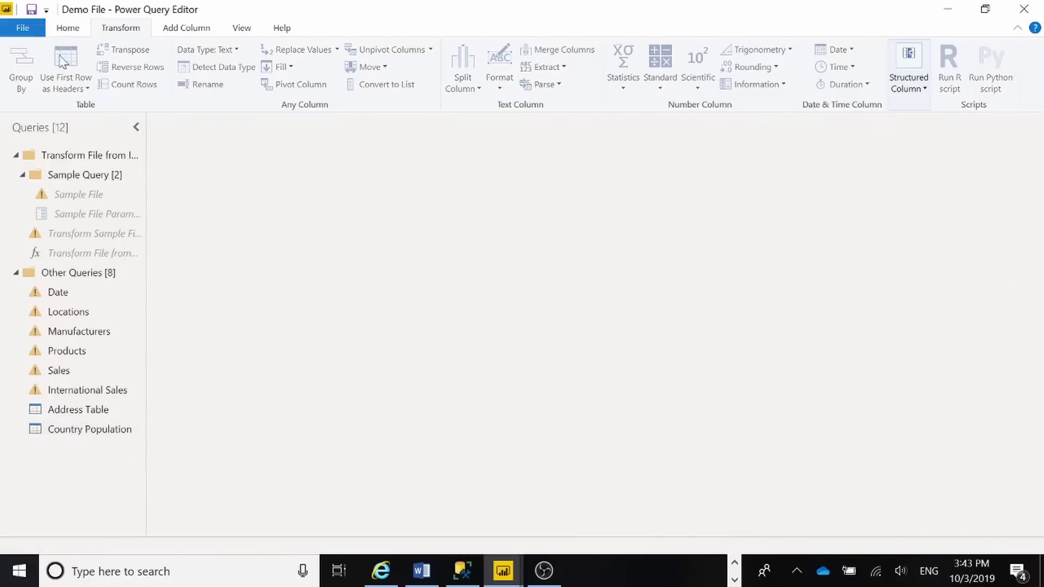
Close the Power Query Editor with the query changes applied, and display the model's relationship diagram.
click(22, 27)
click(54, 64)
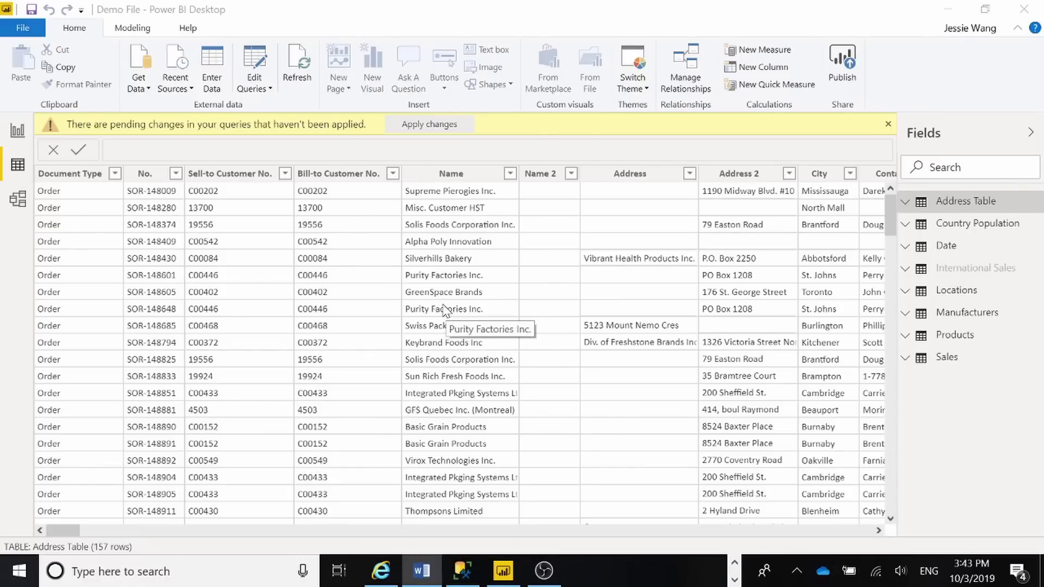
click(18, 199)
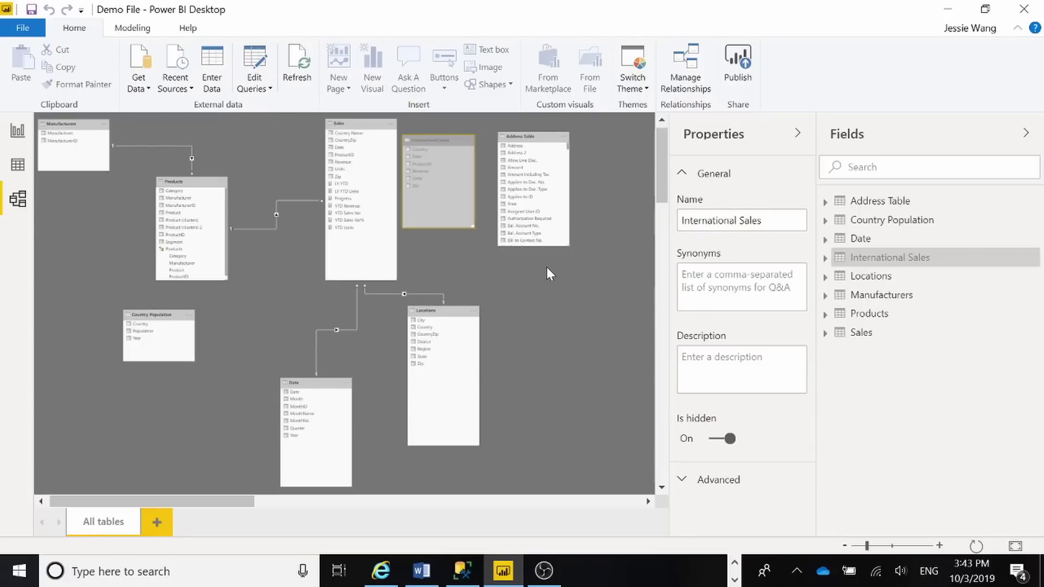
Return to the report view, add a new report page and rename it Demo1.
click(17, 132)
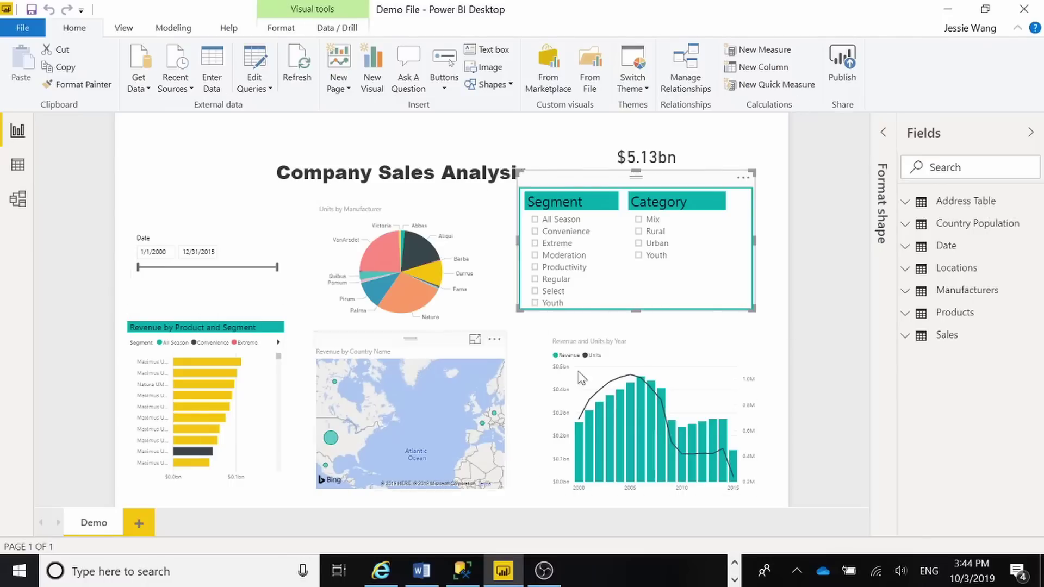
click(883, 134)
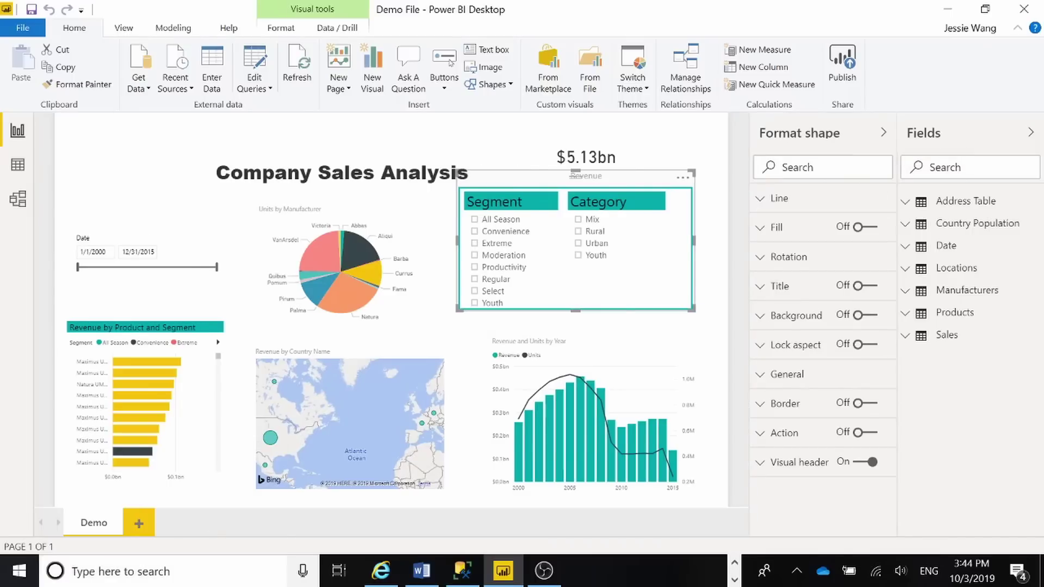
click(145, 530)
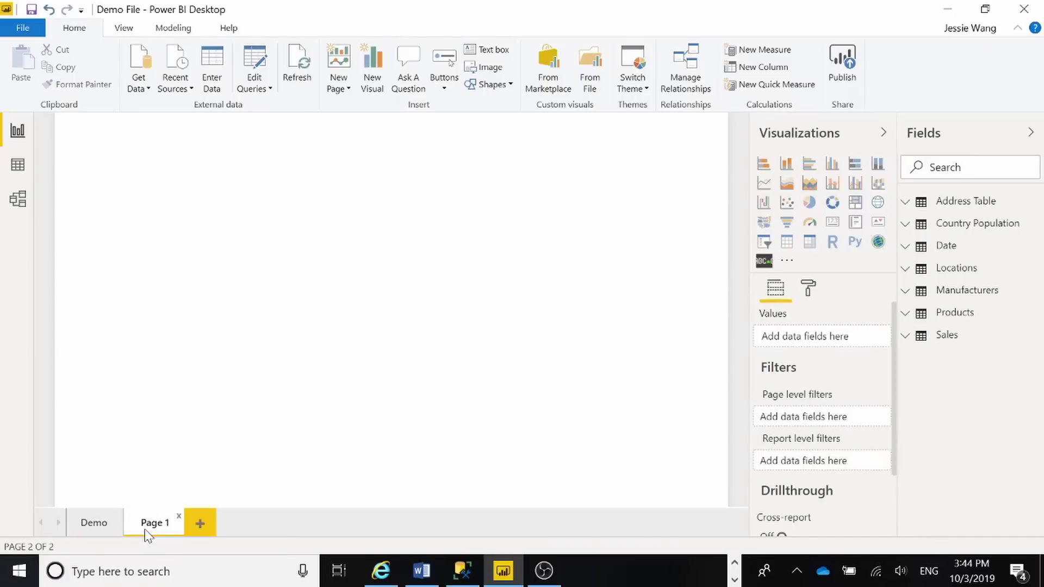
right_click(145, 530)
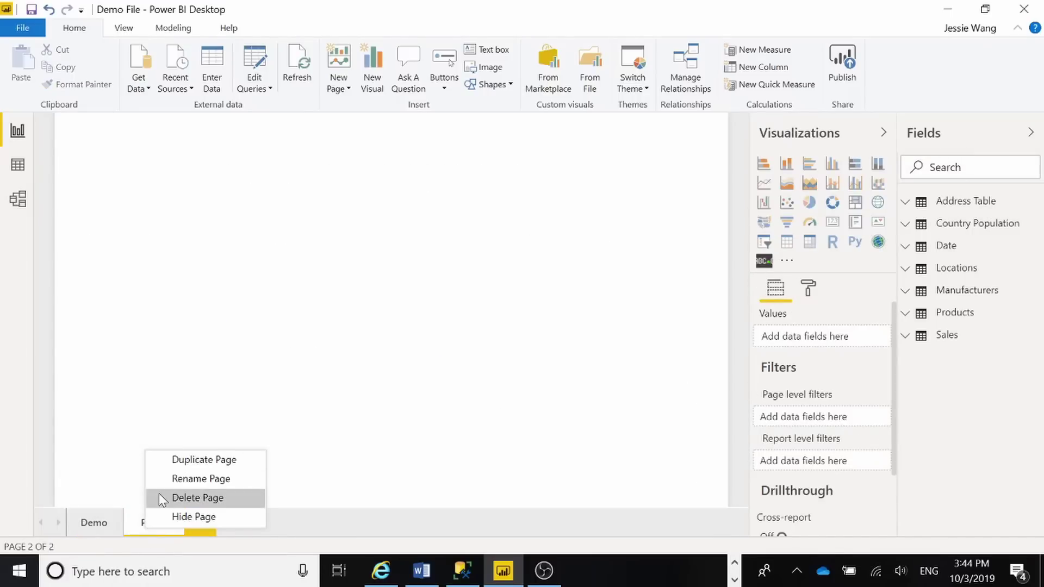
click(169, 479)
text(Demo1)
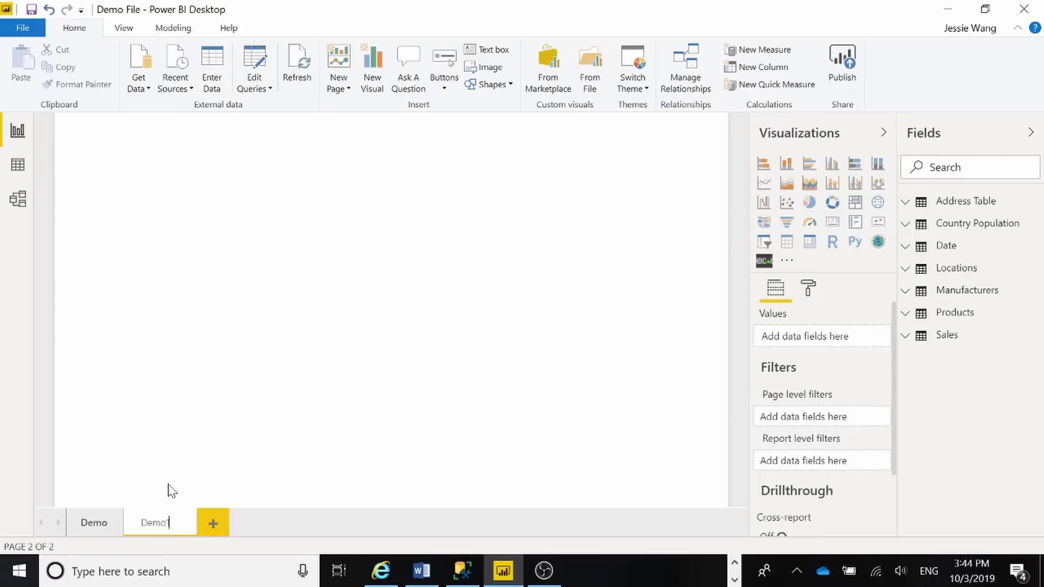
key(Return)
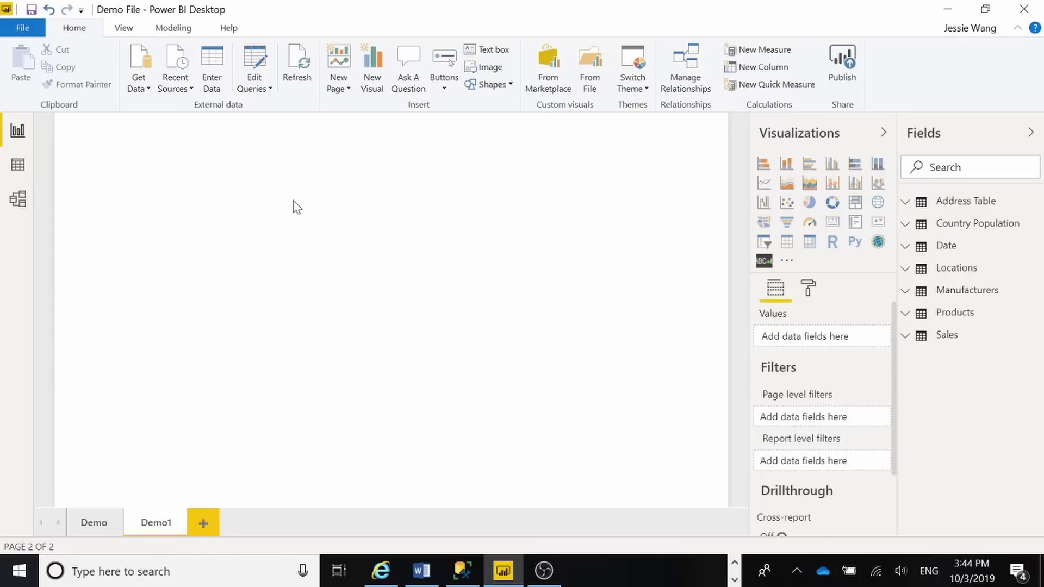
Add a text box stretched across most of the page width, containing the title "Company Sales Analysis".
click(487, 50)
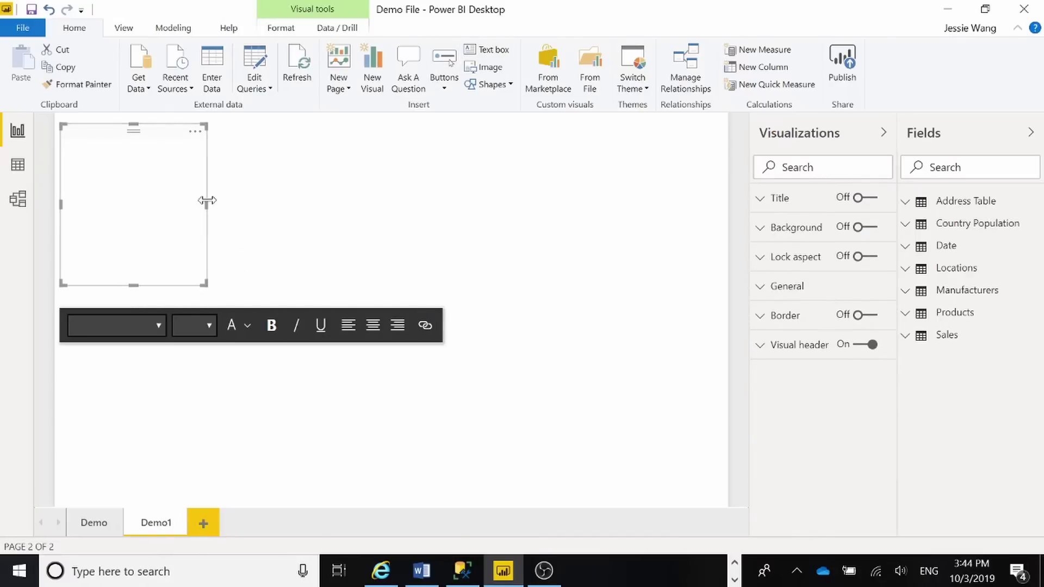
drag(206, 200, 707, 201)
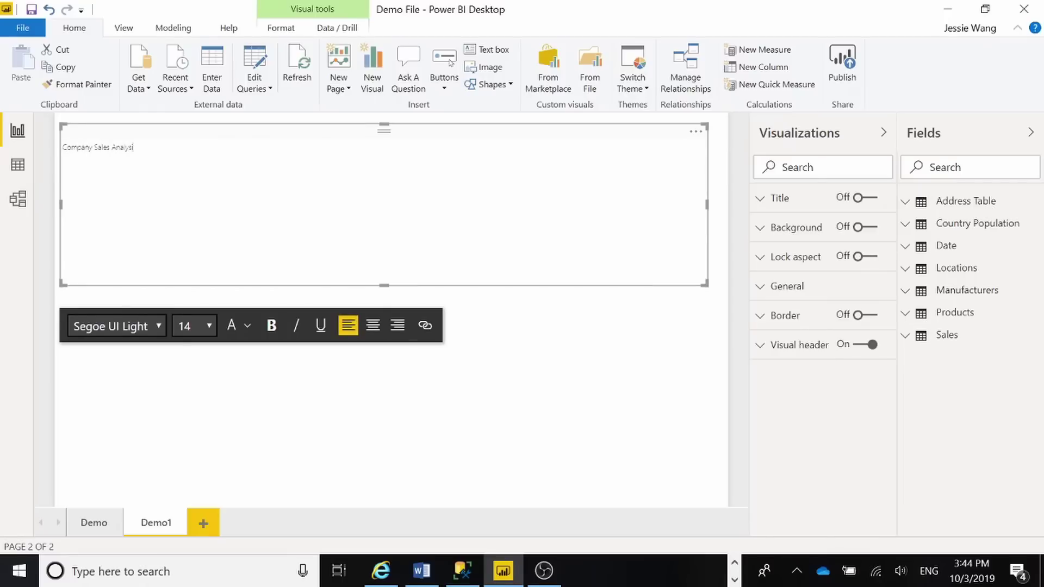
Set the font size of the "Company Sales Analysis" title text to 36.
drag(136, 147, 62, 147)
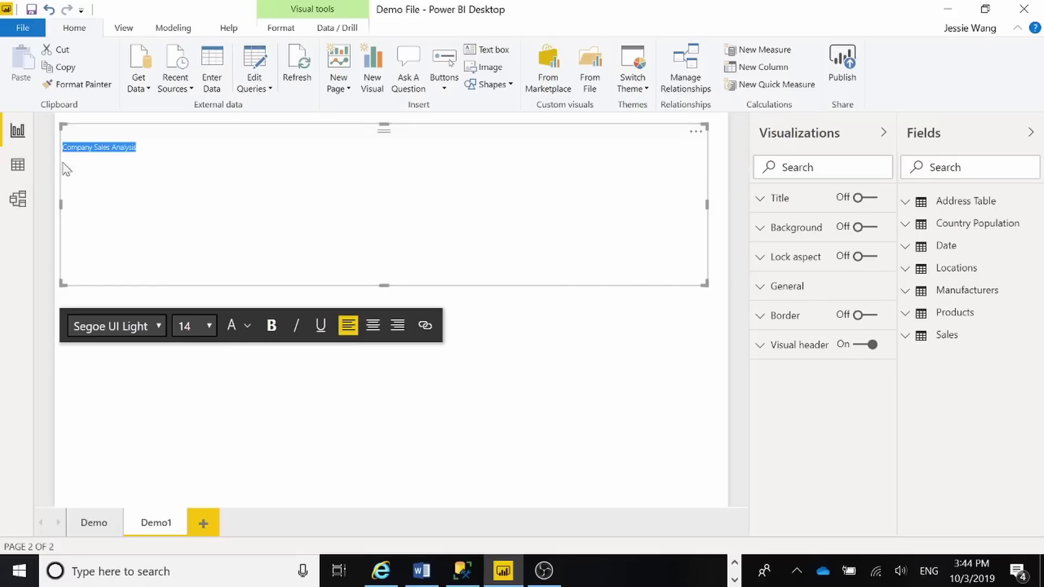
click(206, 322)
click(136, 147)
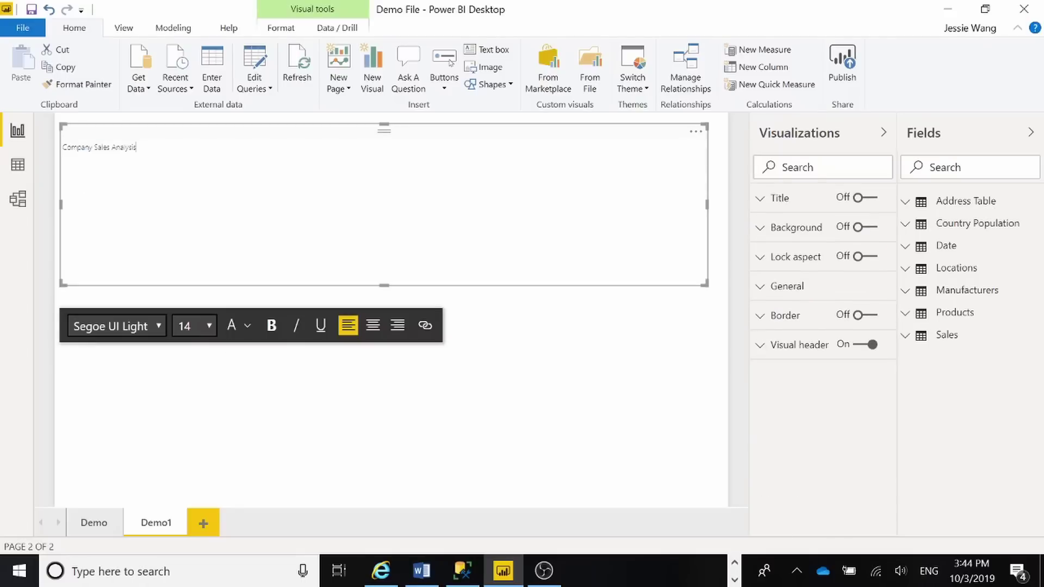
drag(136, 147, 62, 147)
click(170, 348)
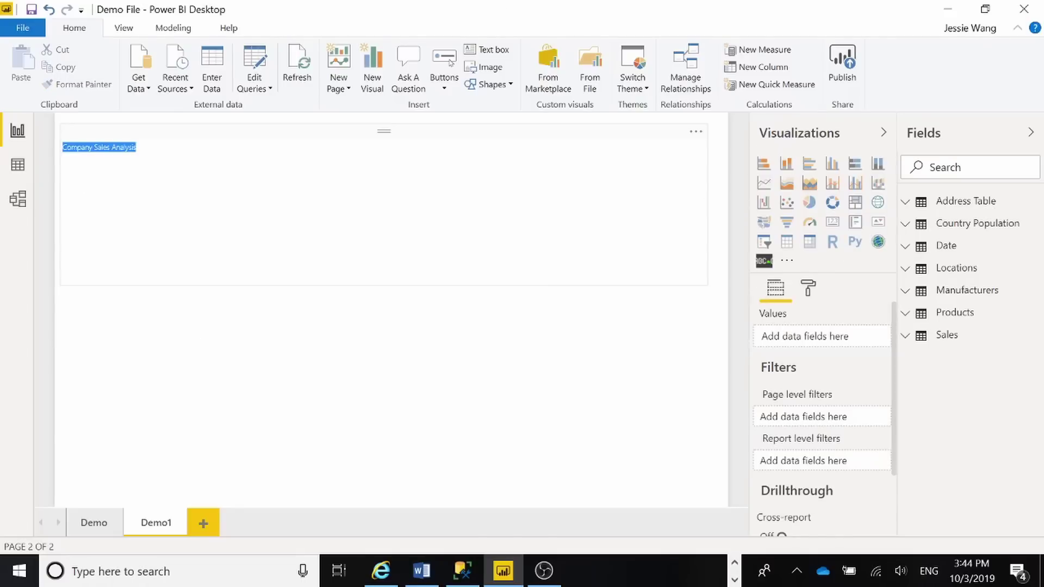
click(288, 250)
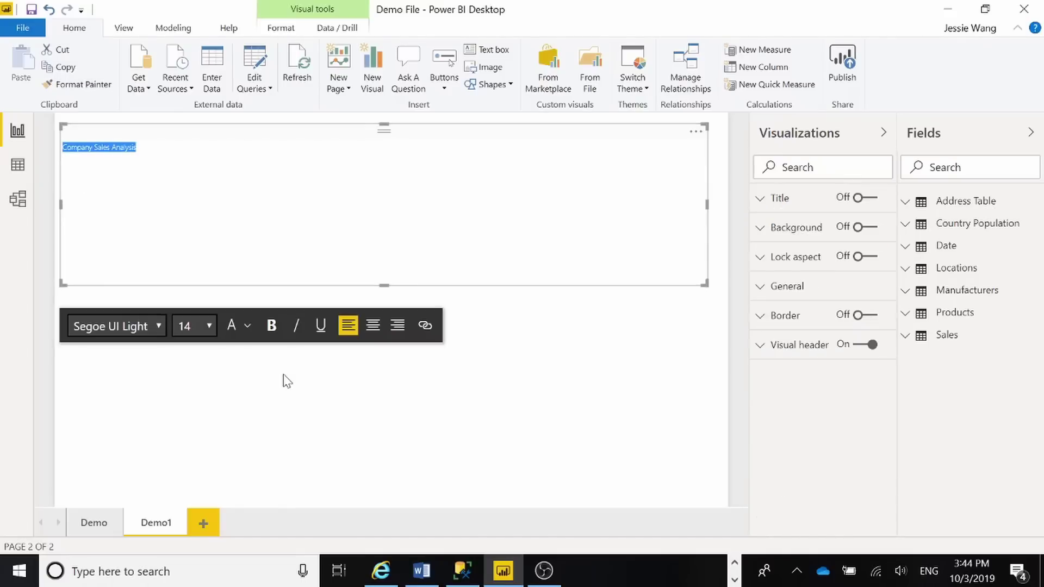
click(204, 330)
scroll(187, 234, down, 5)
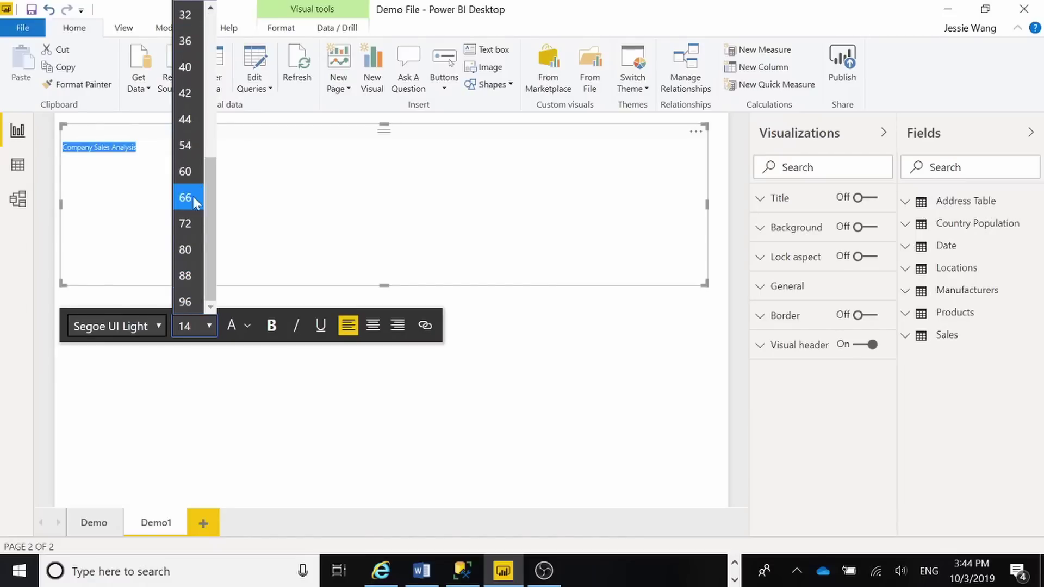
click(186, 40)
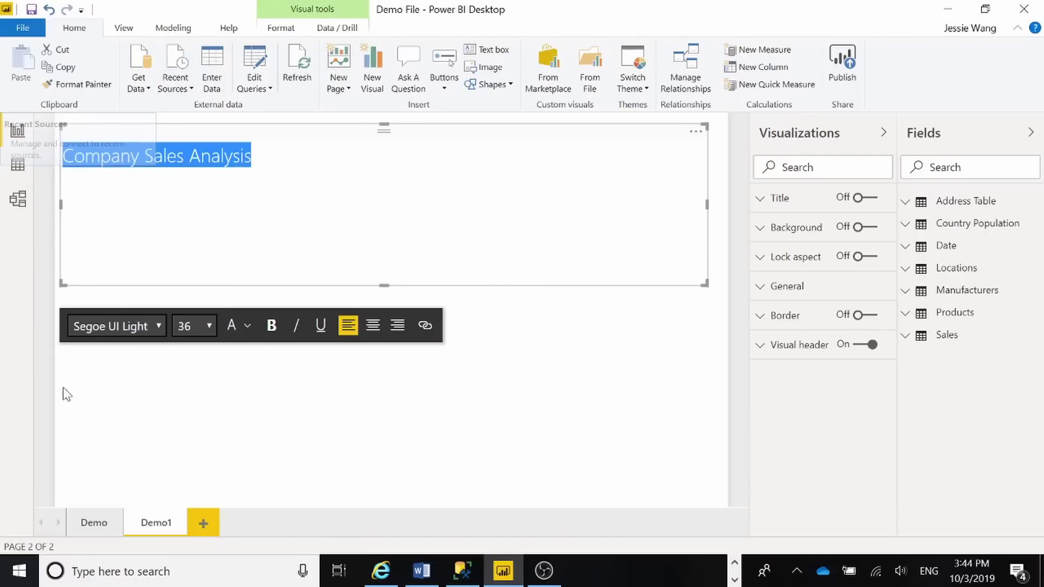
Change the font of the title text to Arial Black.
click(143, 327)
scroll(136, 65, up, 5)
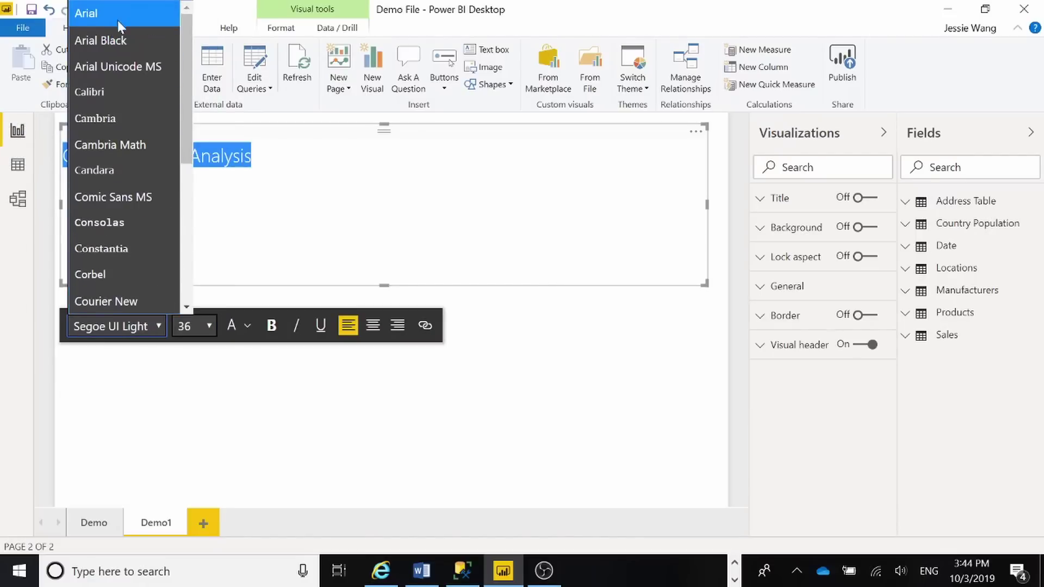
click(112, 34)
click(455, 439)
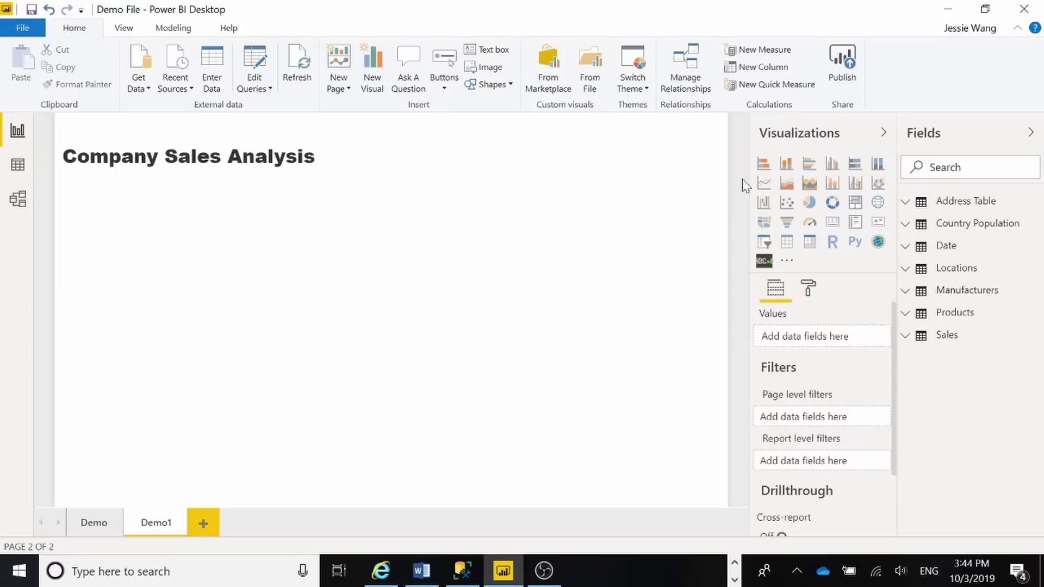
Shrink the title text box to fit its text and move it to the centre of the page's upper edge.
click(315, 157)
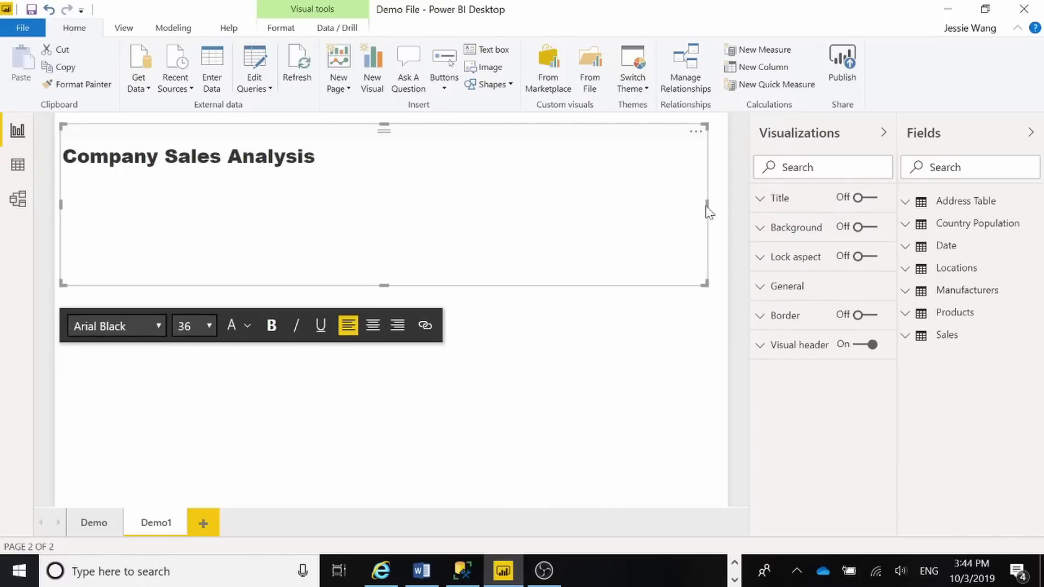
drag(707, 210, 338, 163)
click(198, 284)
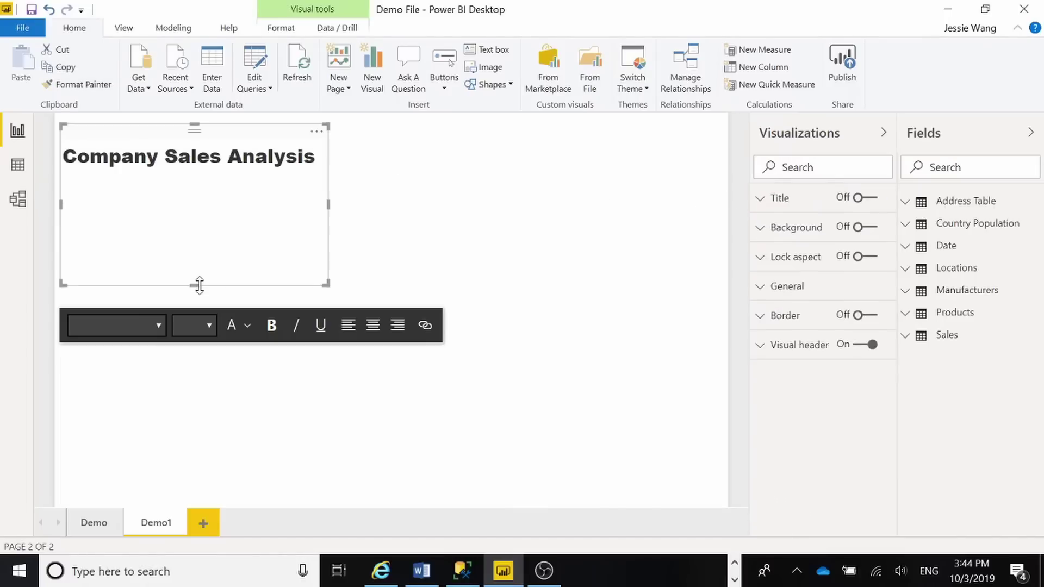
drag(198, 285, 194, 185)
drag(214, 137, 445, 144)
click(97, 204)
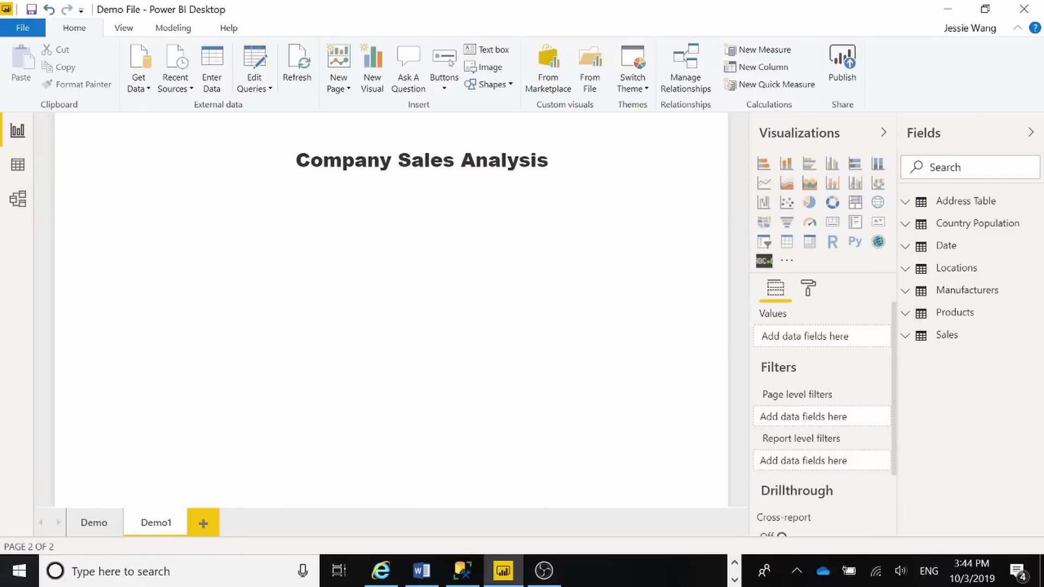
Create a slicer from the Date table's Date field, shorten it and place it beside the title near the page's upper-left corner.
click(905, 247)
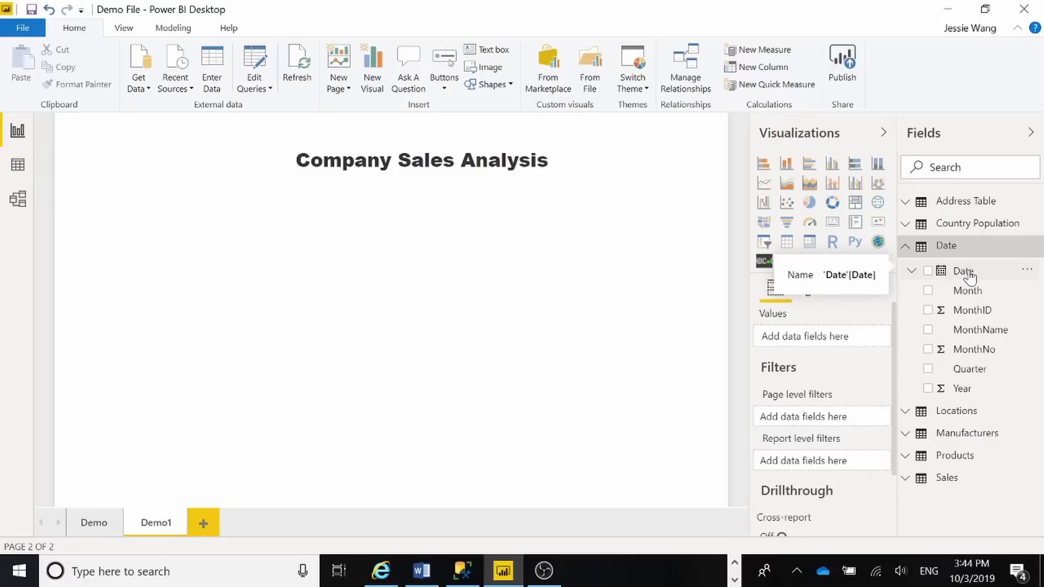
drag(970, 276, 101, 182)
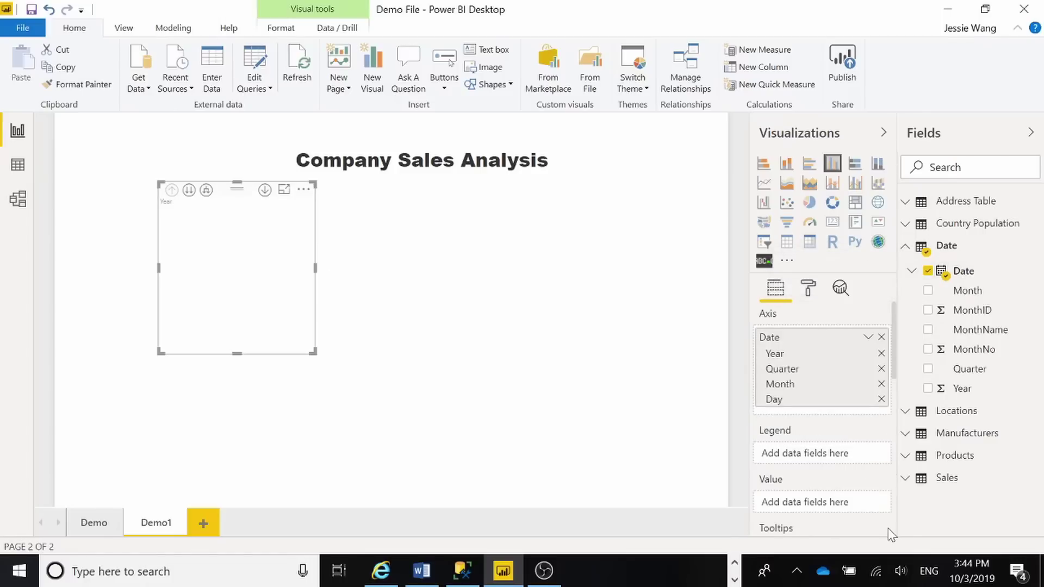
click(767, 244)
drag(210, 196, 134, 181)
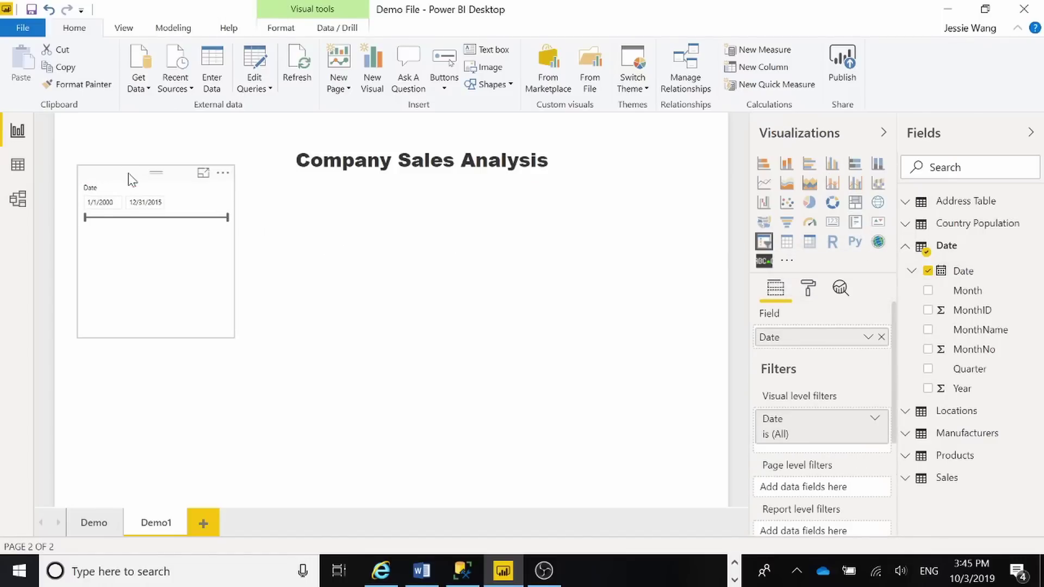
drag(161, 339, 176, 239)
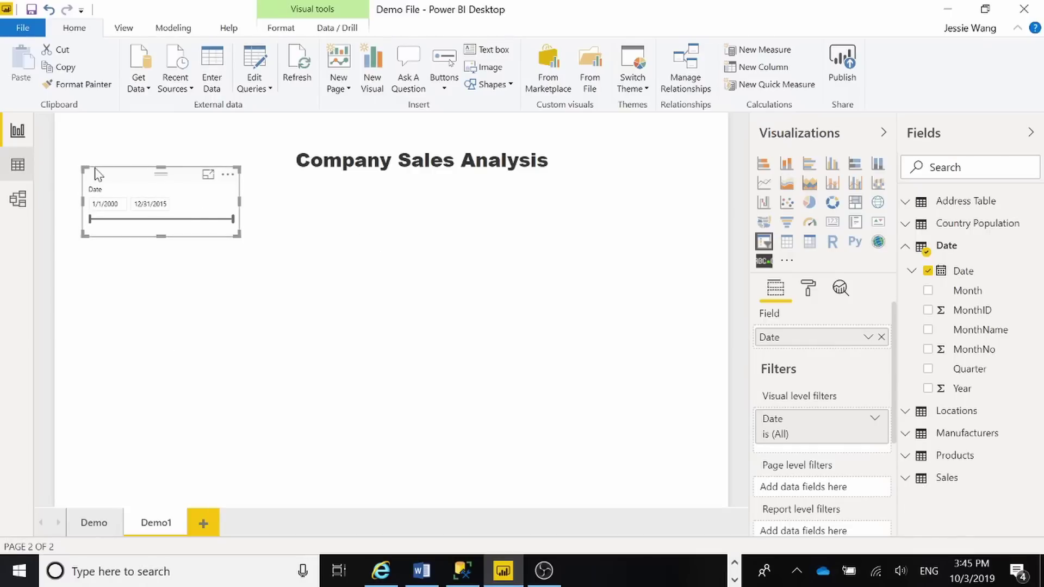
drag(115, 179, 116, 185)
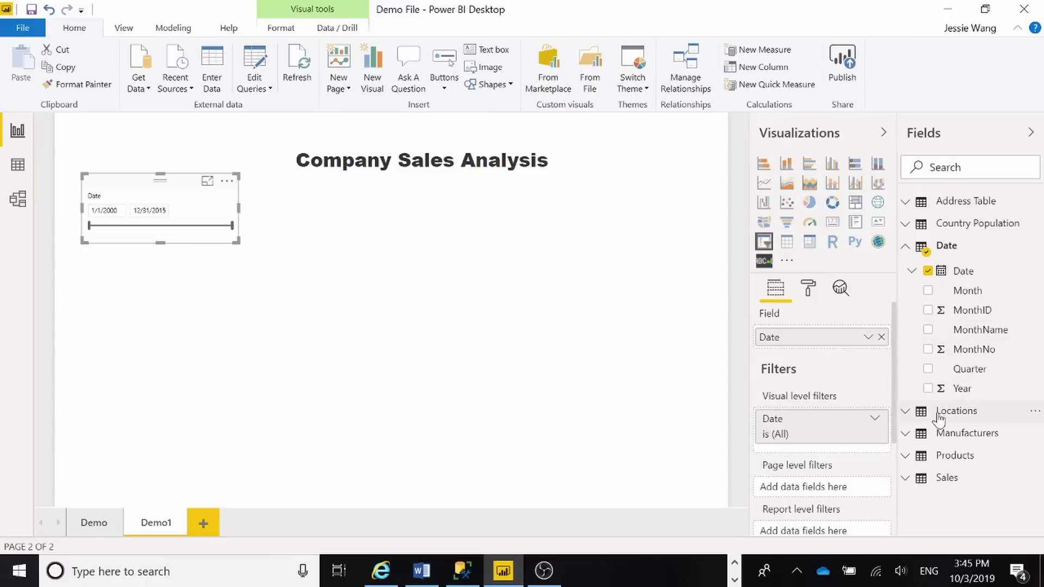
Place the Products table's Category and Segment fields on the page as two separate visuals below the title.
click(913, 272)
click(914, 272)
click(906, 436)
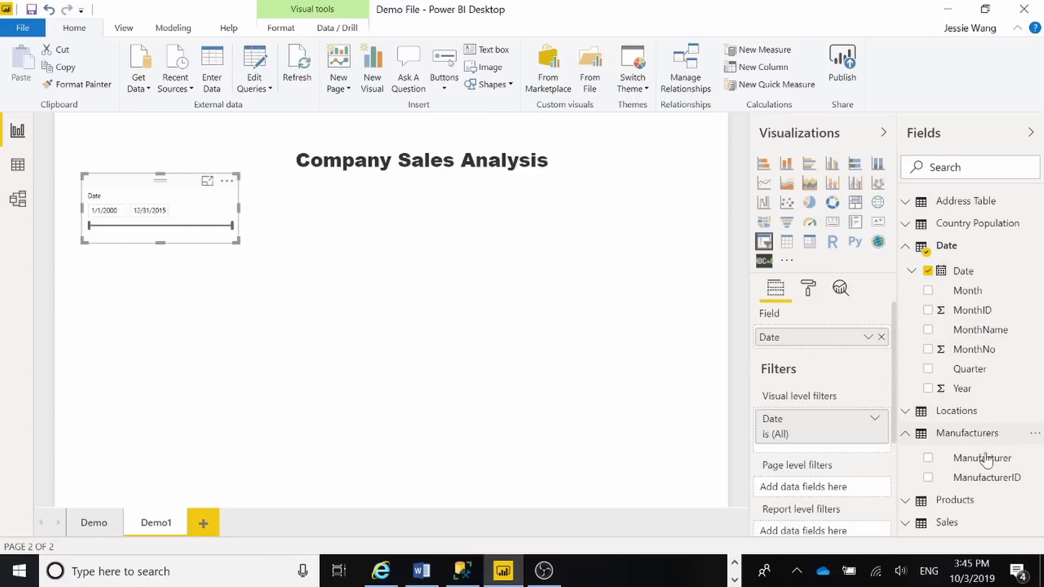
click(906, 500)
drag(976, 347, 557, 234)
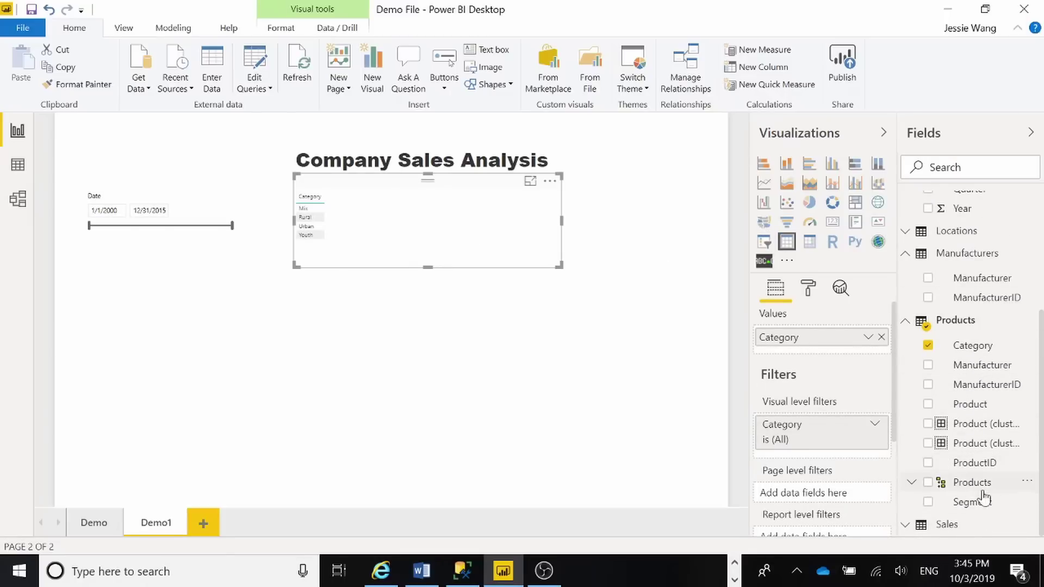
drag(994, 501, 674, 206)
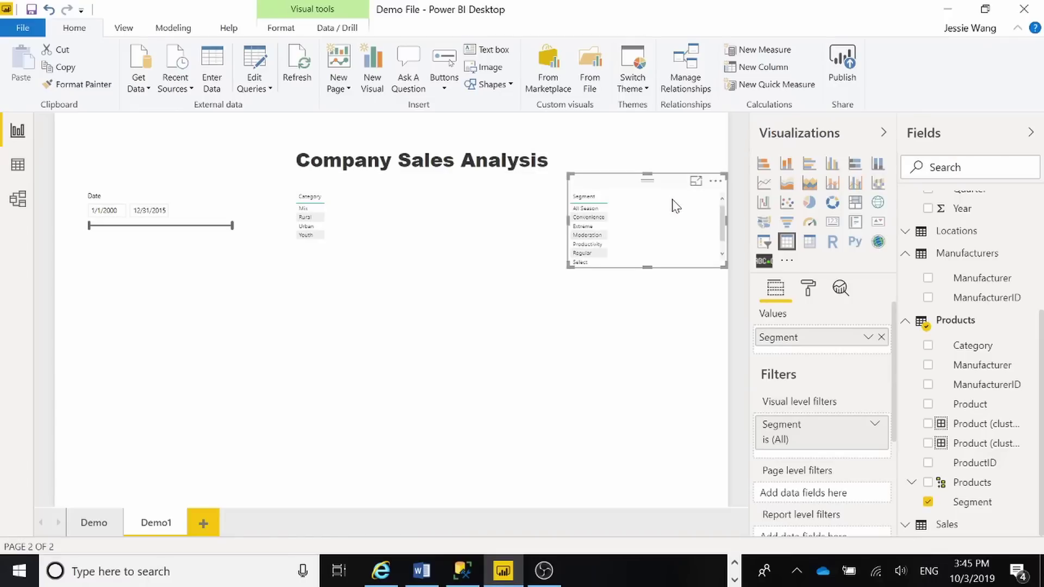
Convert the Category and Segment tables on the page into slicers.
click(386, 193)
click(764, 243)
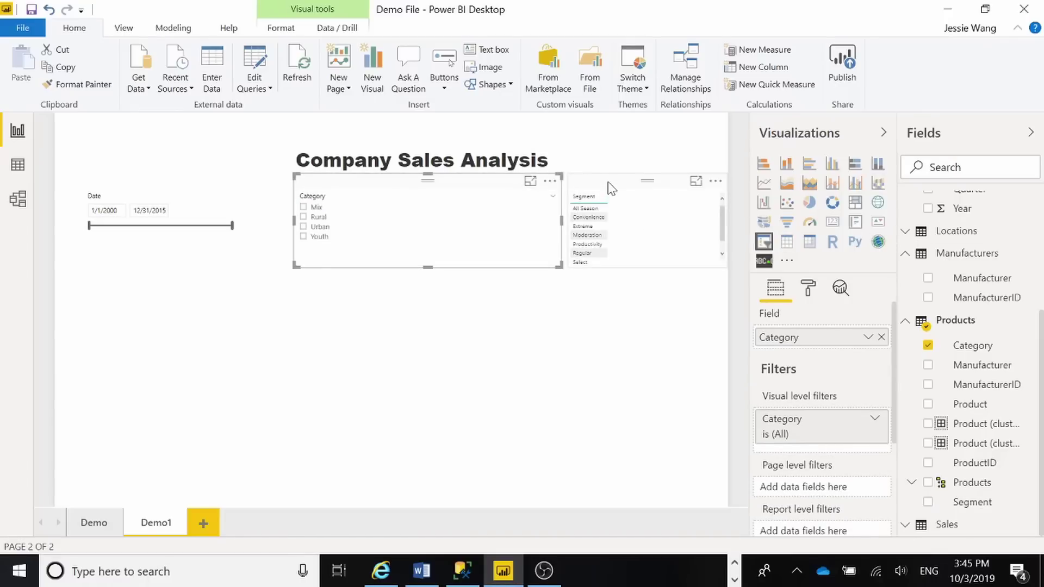
click(608, 182)
click(764, 242)
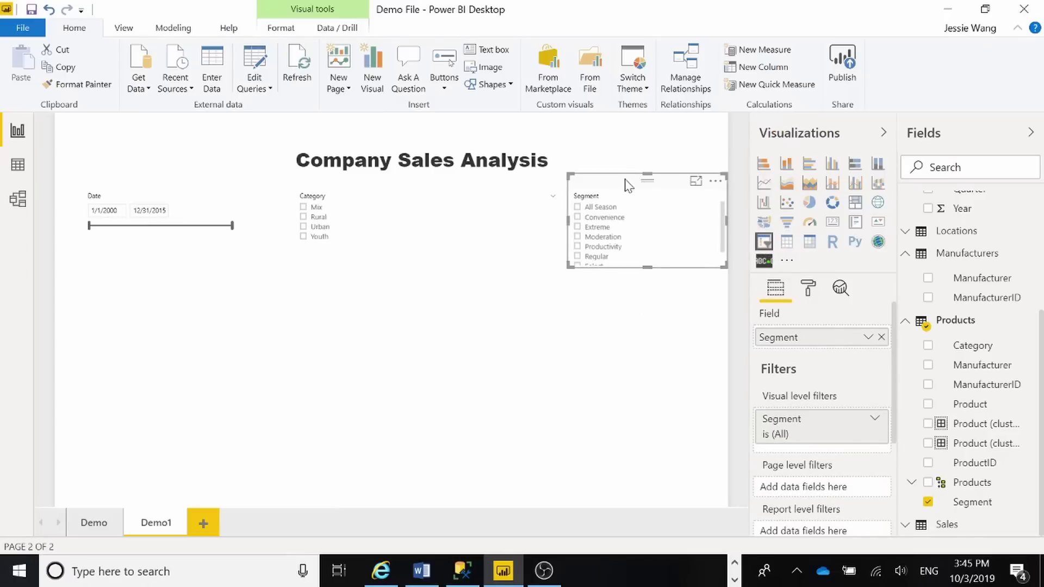
Shift the Segment slicer slightly towards the Category slicer, and narrow the Category slicer from both sides so they sit side by side.
drag(625, 185, 613, 180)
click(426, 187)
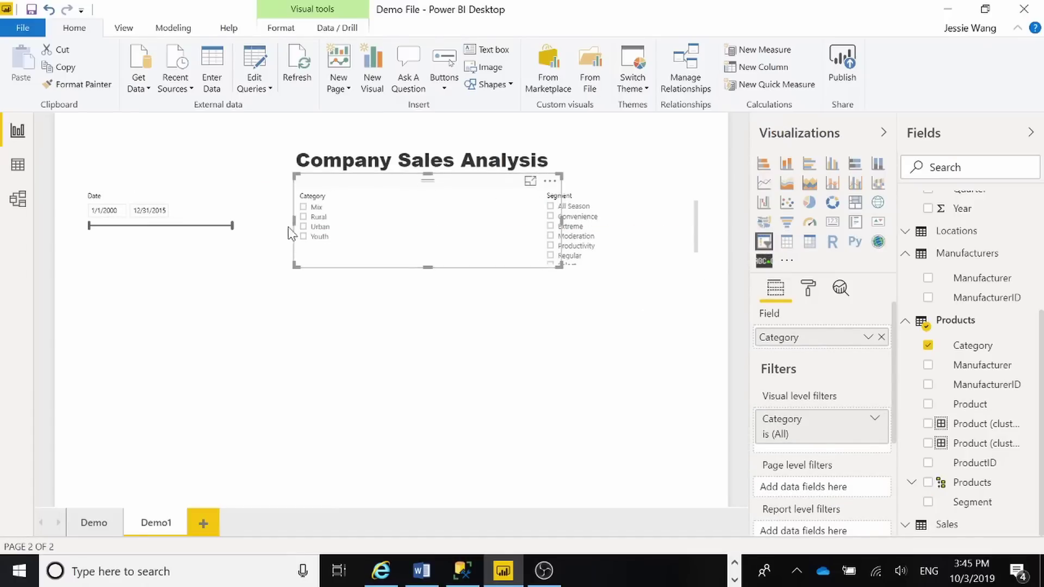
click(293, 227)
click(361, 227)
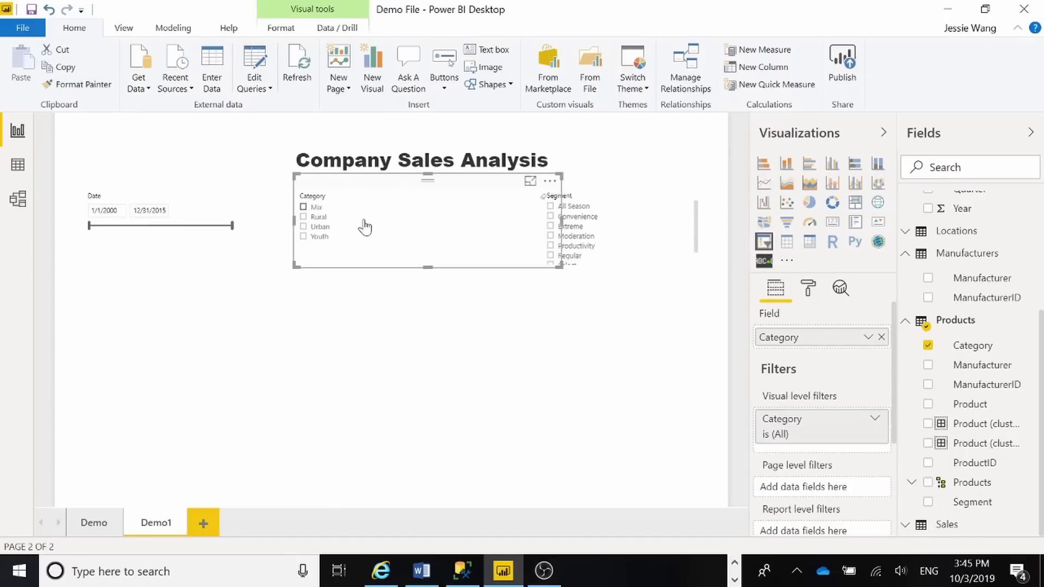
click(295, 228)
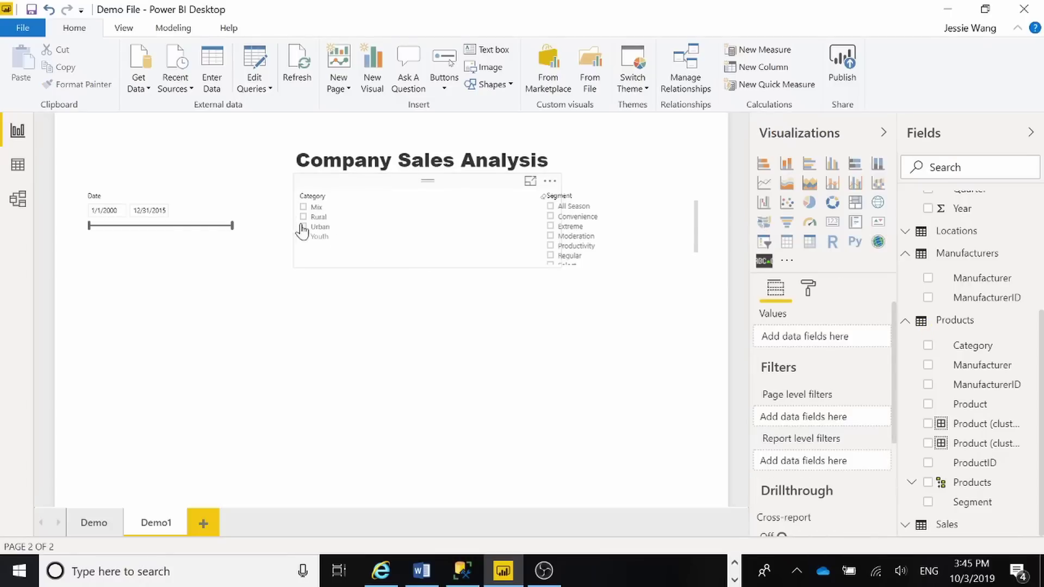
click(337, 214)
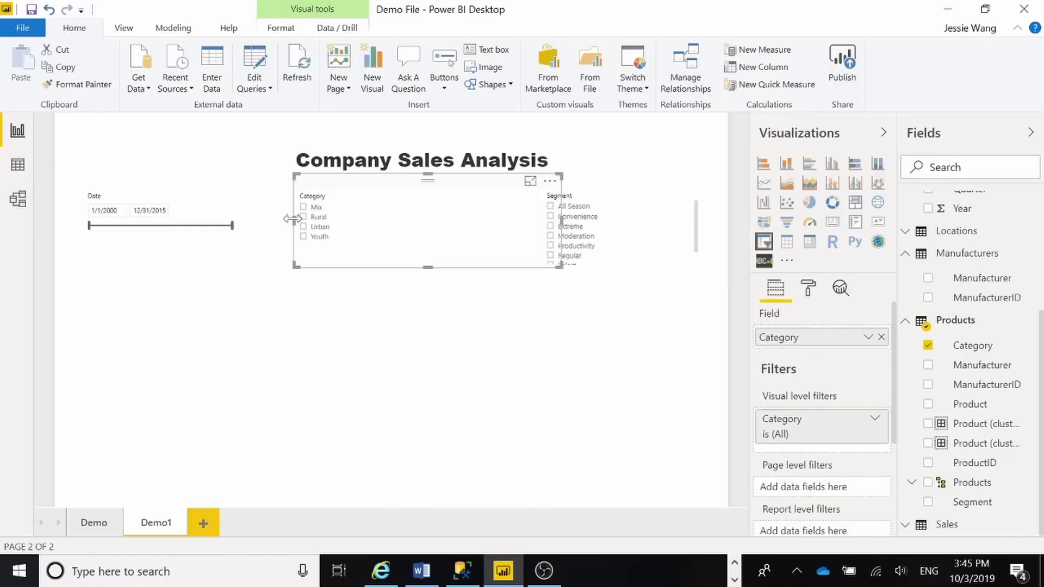
drag(293, 218, 441, 220)
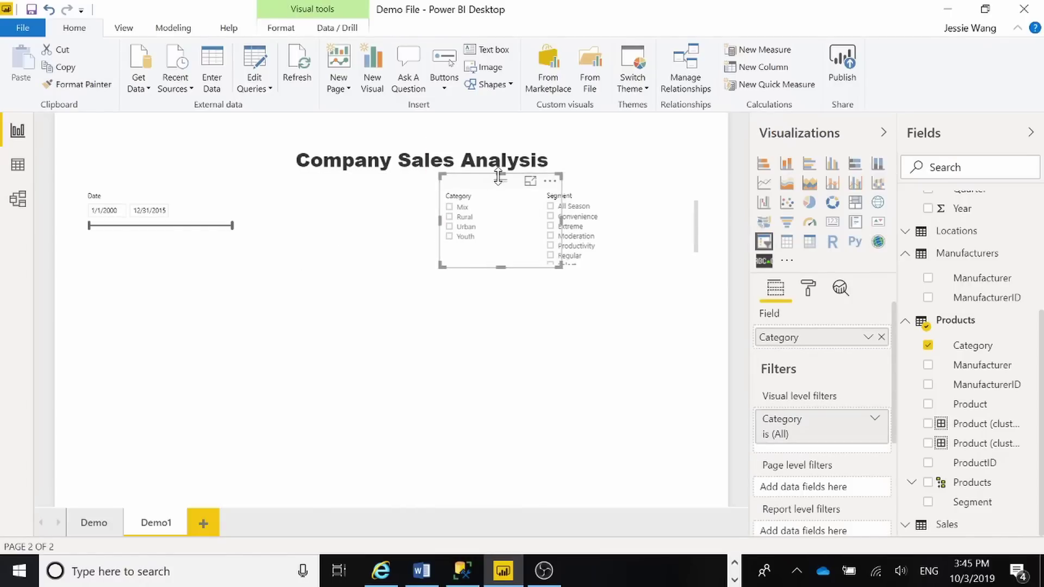
drag(560, 222, 504, 226)
click(504, 226)
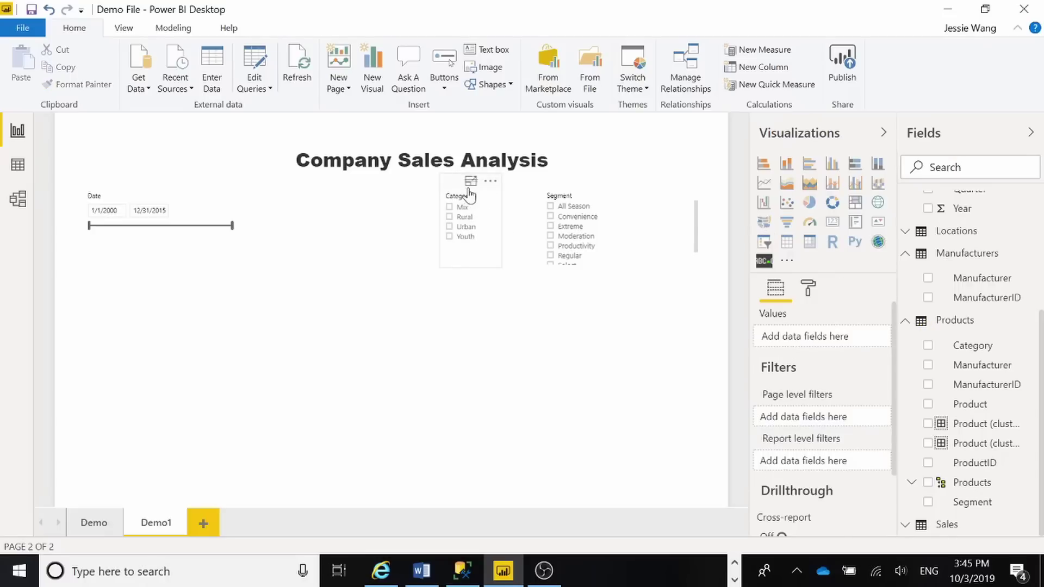
Shift the Category slicer slightly towards the Segment slicer, and lengthen the Segment slicer so all its options fit.
drag(465, 197, 477, 197)
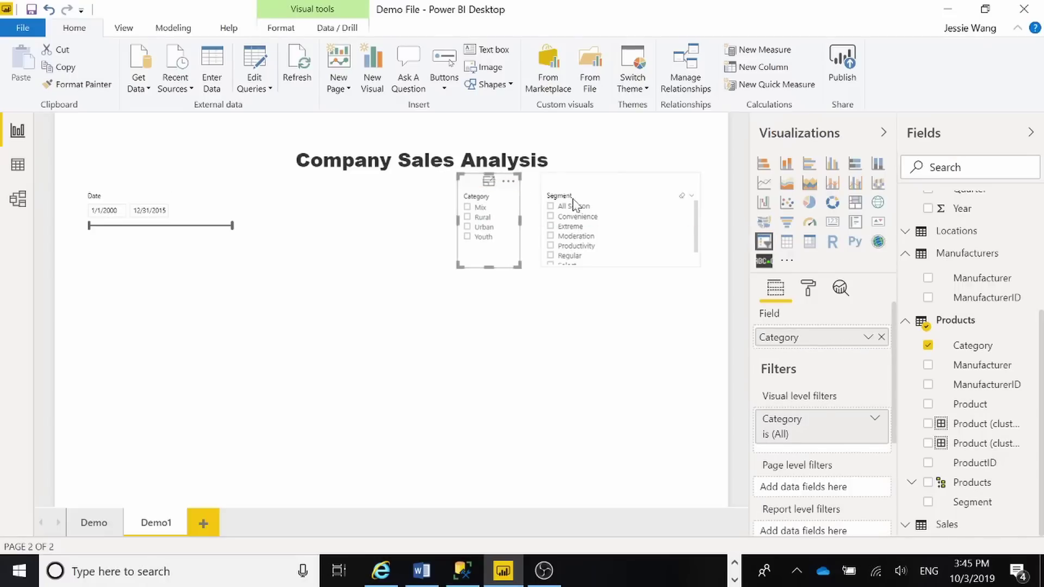
click(608, 197)
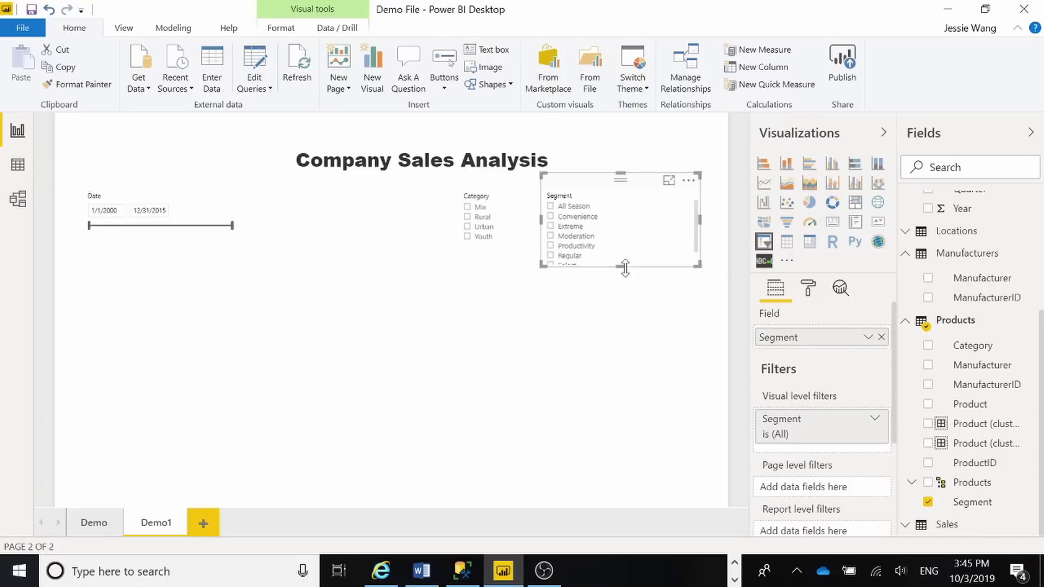
drag(625, 267, 624, 288)
click(450, 383)
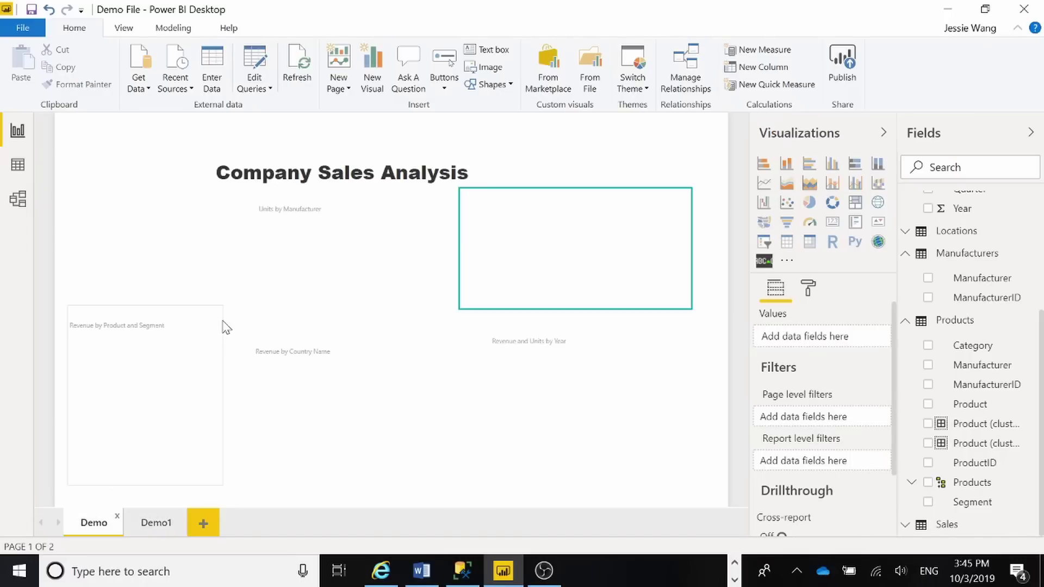
On the Demo1 page, create a stacked bar chart of Sales Revenue by Products Segment below the Date slicer.
click(170, 523)
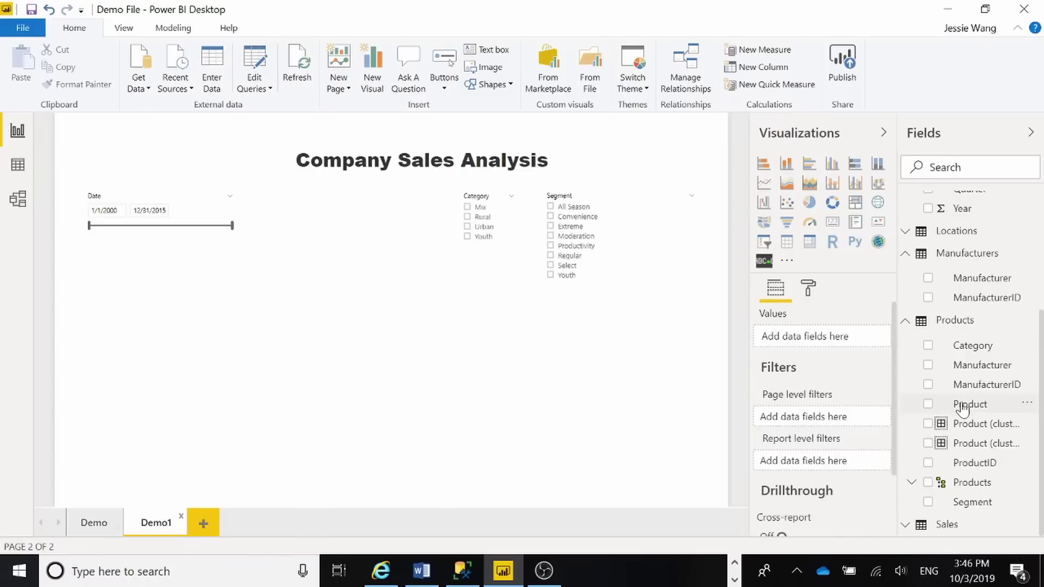
click(907, 322)
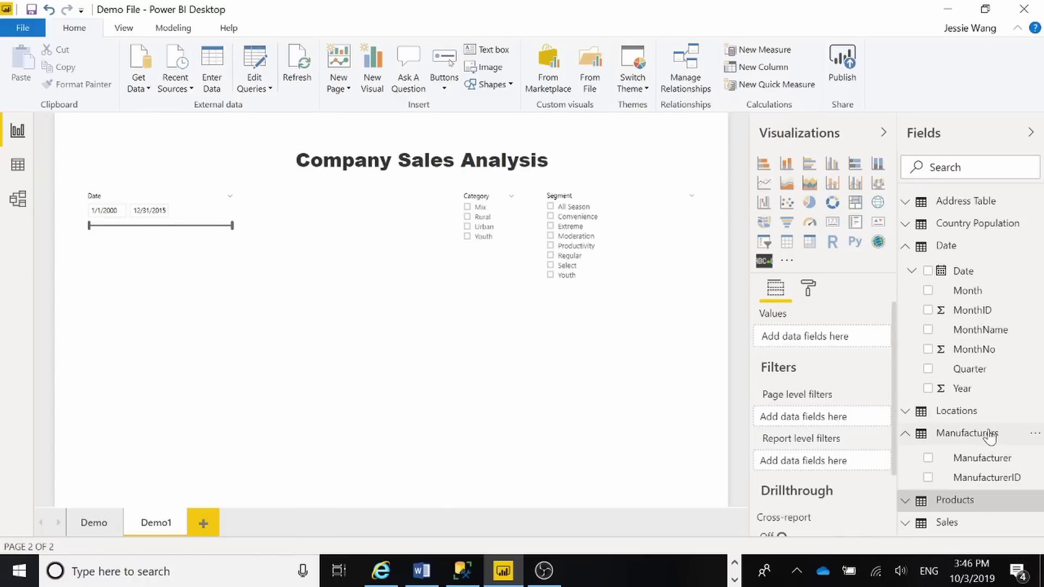
click(905, 501)
scroll(987, 397, down, 1)
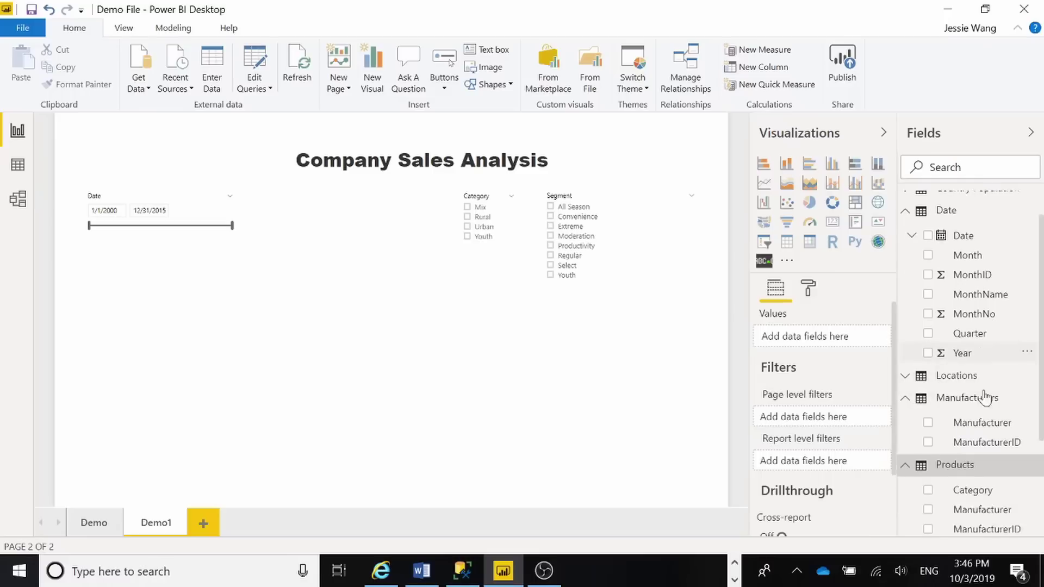
scroll(986, 397, down, 4)
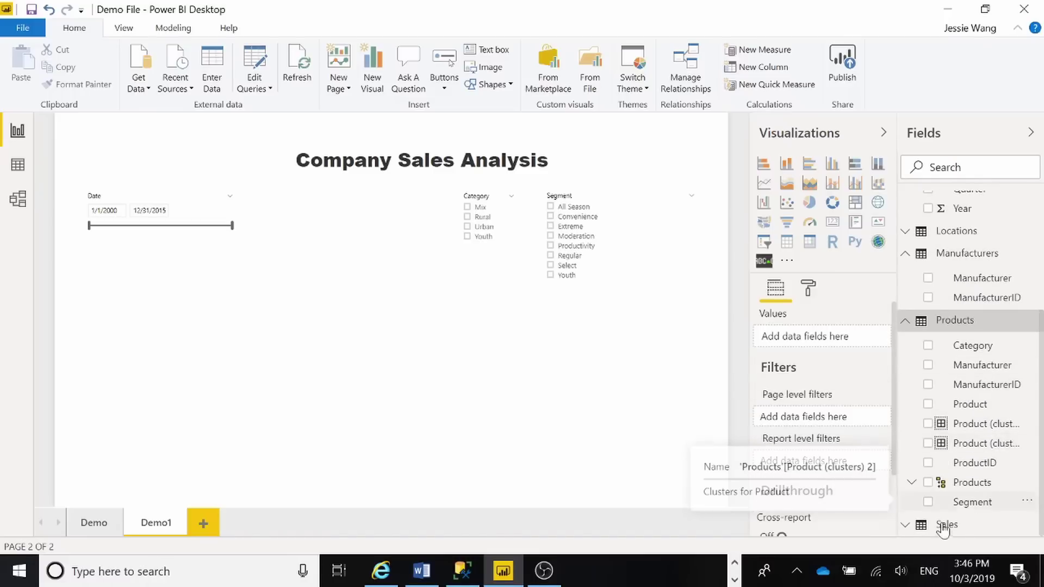
click(906, 525)
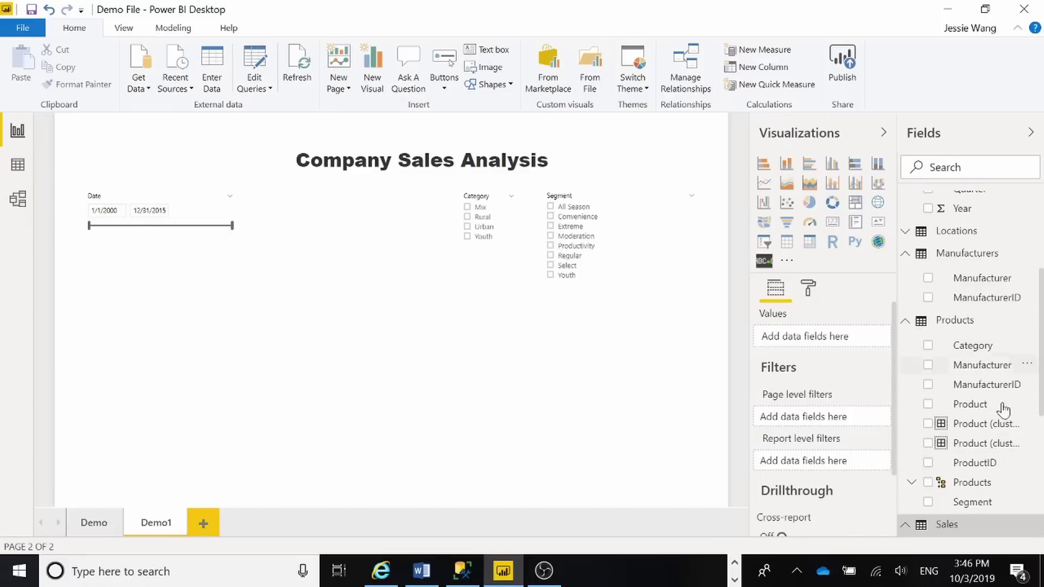
scroll(988, 429, down, 5)
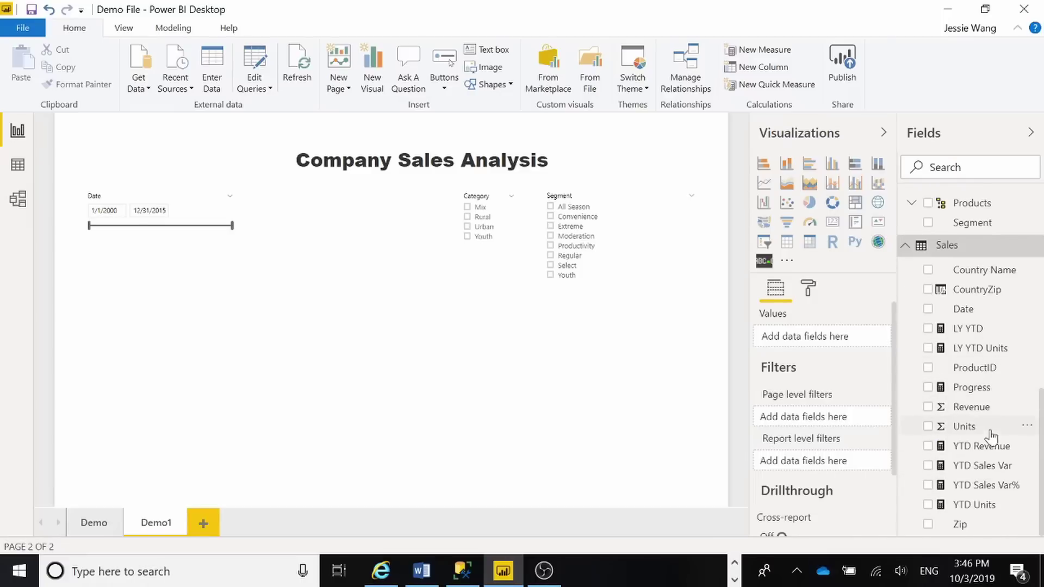
drag(963, 412, 145, 342)
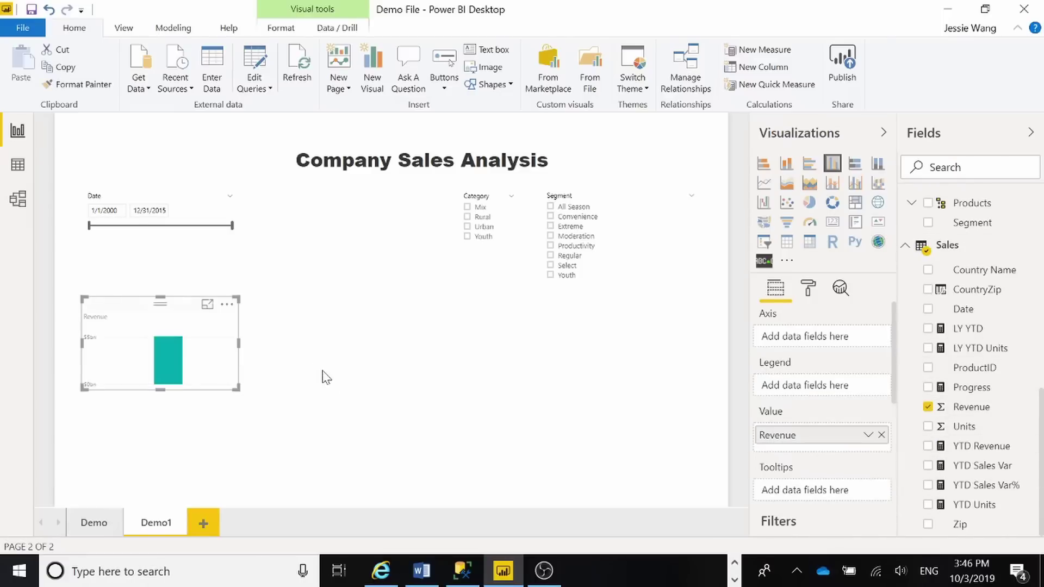
click(763, 164)
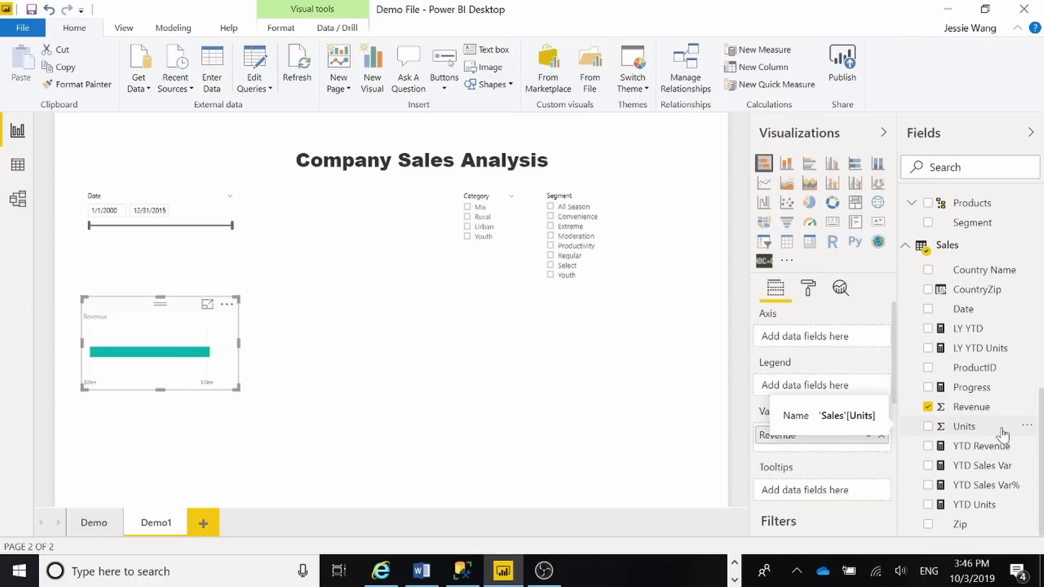
scroll(1004, 434, up, 5)
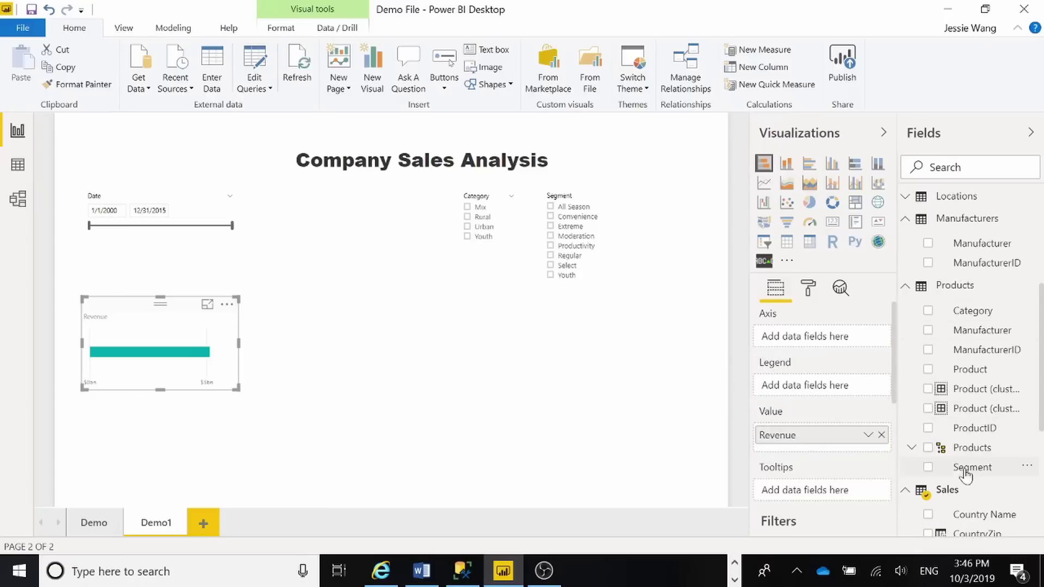
click(929, 469)
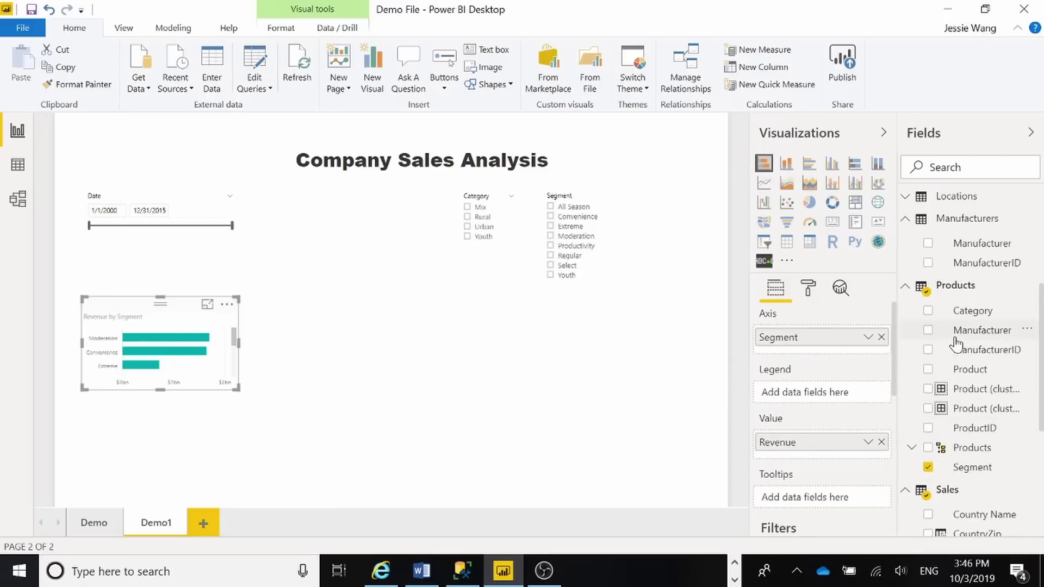
Lengthen the Revenue by Segment chart downwards so all segments fit, and nudge it slightly upwards.
drag(161, 390, 161, 468)
drag(129, 311, 129, 305)
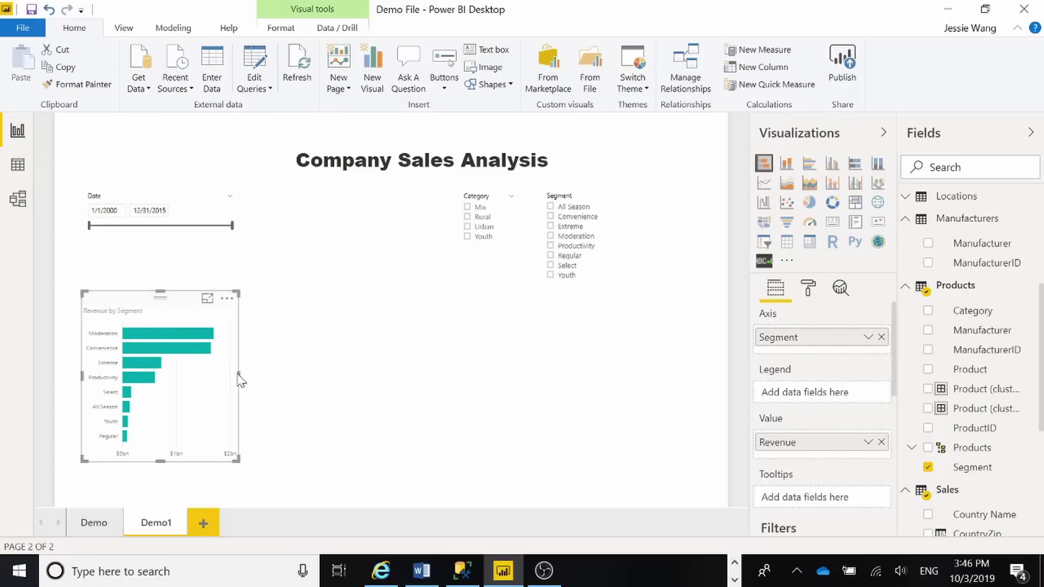
mouse_move(241, 380)
mouse_down()
mouse_move(230, 380)
mouse_move(239, 382)
mouse_up()
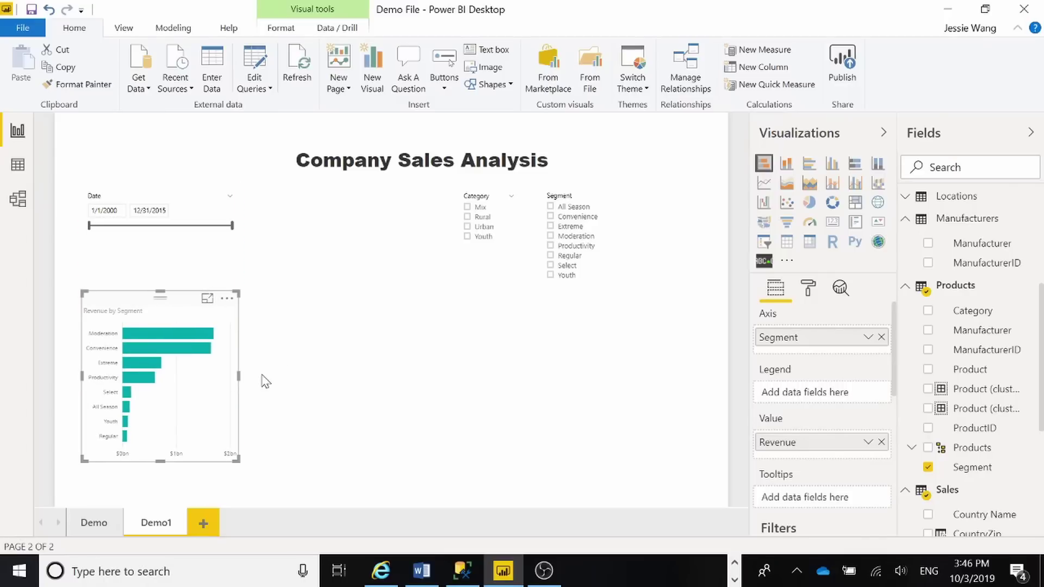
click(324, 348)
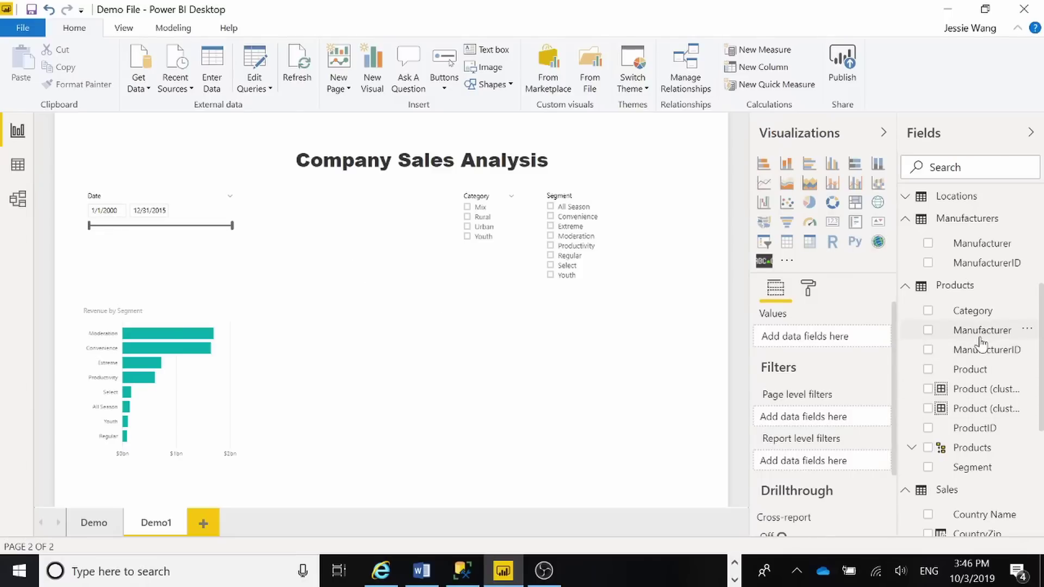
Add a pie chart of Sales Units with the Products table's Manufacturer field as its legend.
click(810, 202)
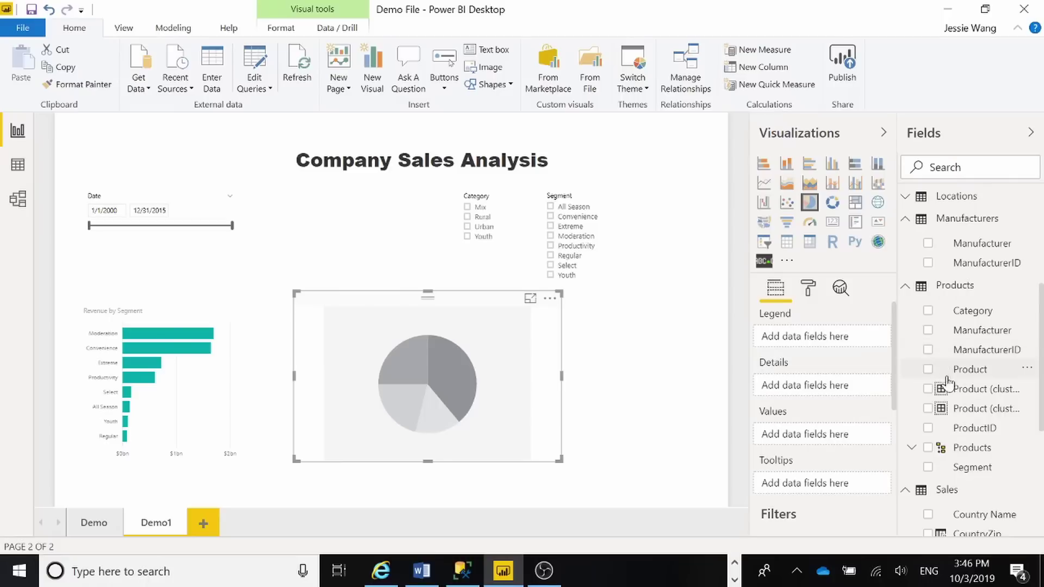
click(928, 330)
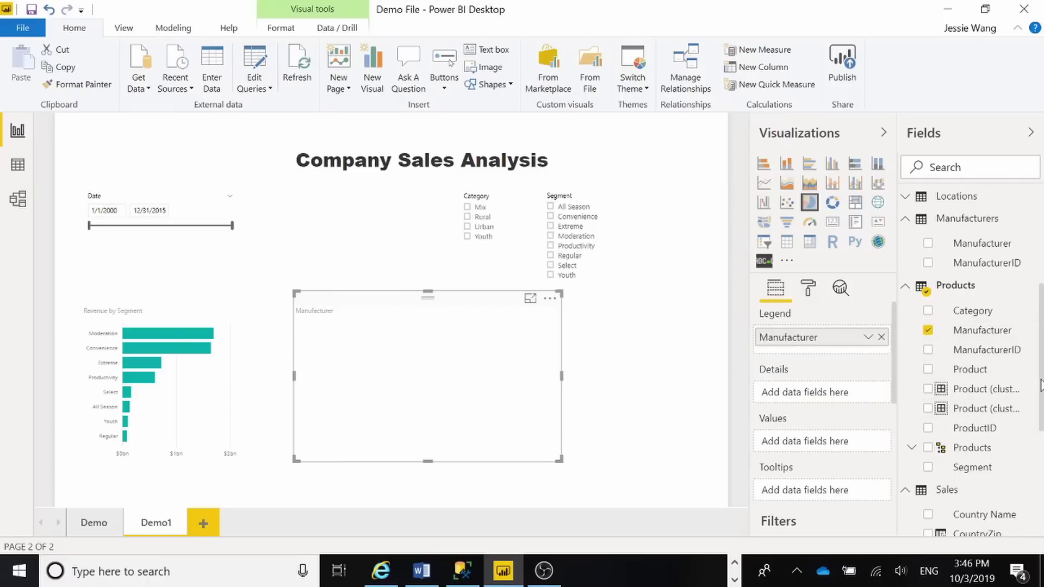
drag(1042, 386, 1033, 509)
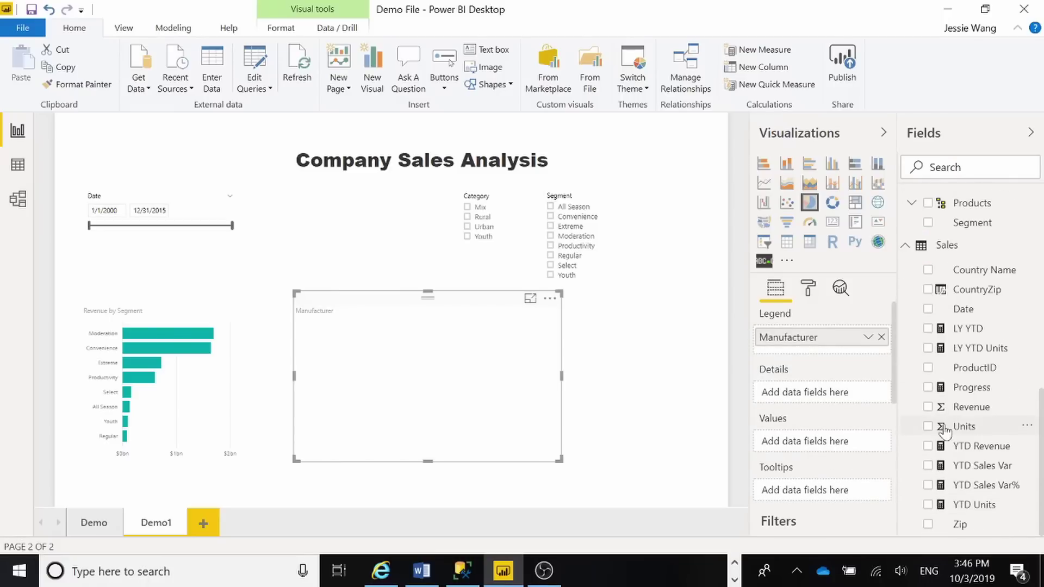
click(928, 427)
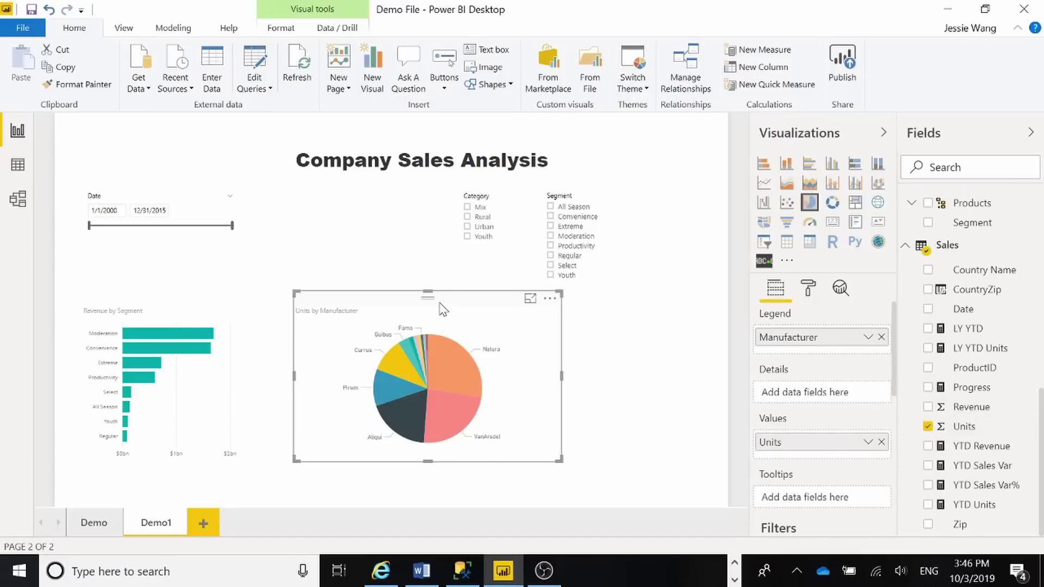
Move the Units by Manufacturer pie chart up between the Date and Category slicers, and shrink it to fit there.
drag(442, 303, 406, 232)
drag(521, 390, 428, 357)
drag(380, 245, 385, 215)
click(376, 415)
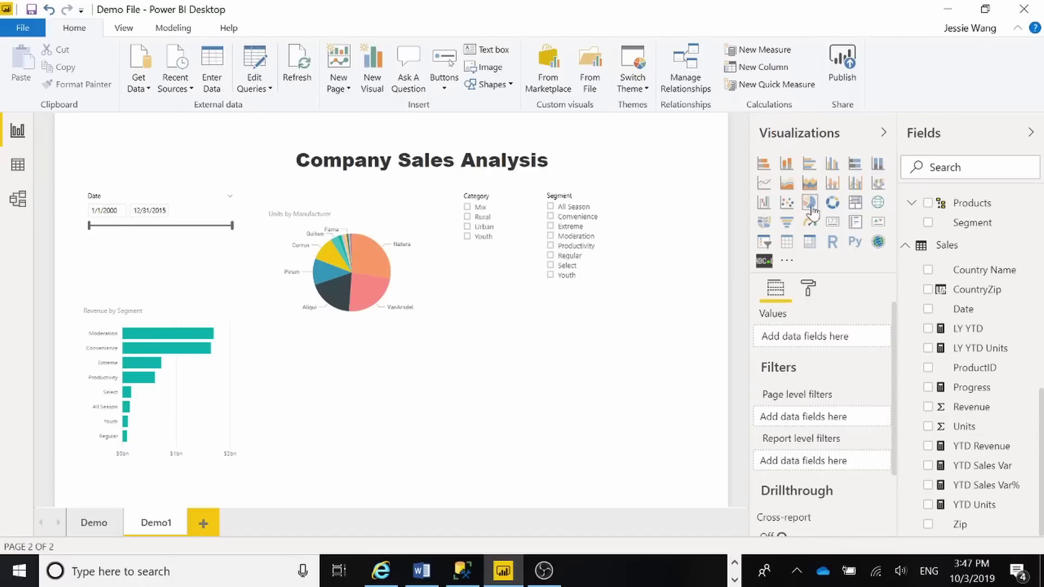
Add a map below the pie chart, widen it, and plot Sales Revenue by Country Name on it.
click(878, 203)
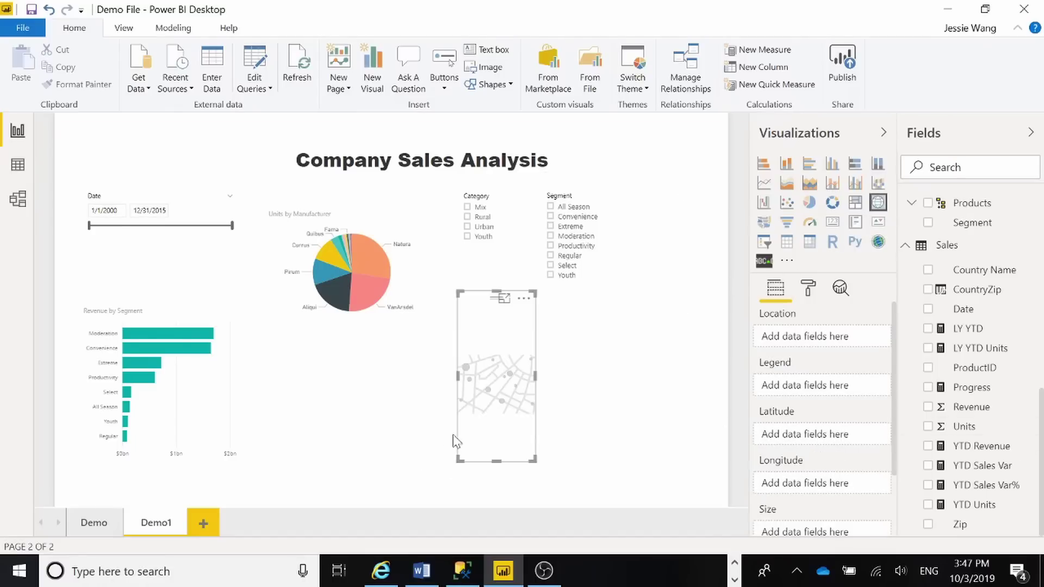
drag(473, 329, 336, 369)
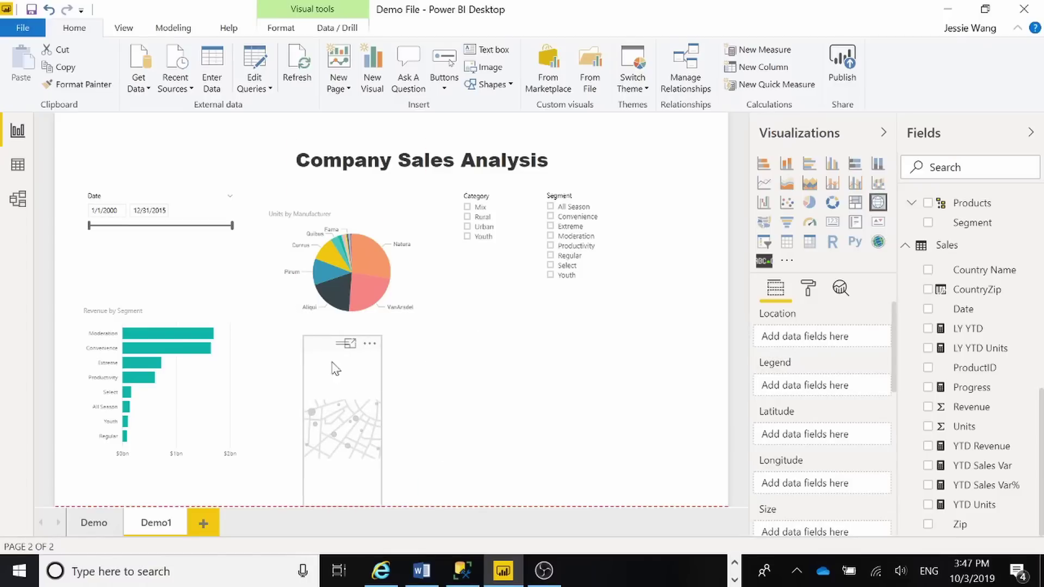
drag(382, 424, 480, 423)
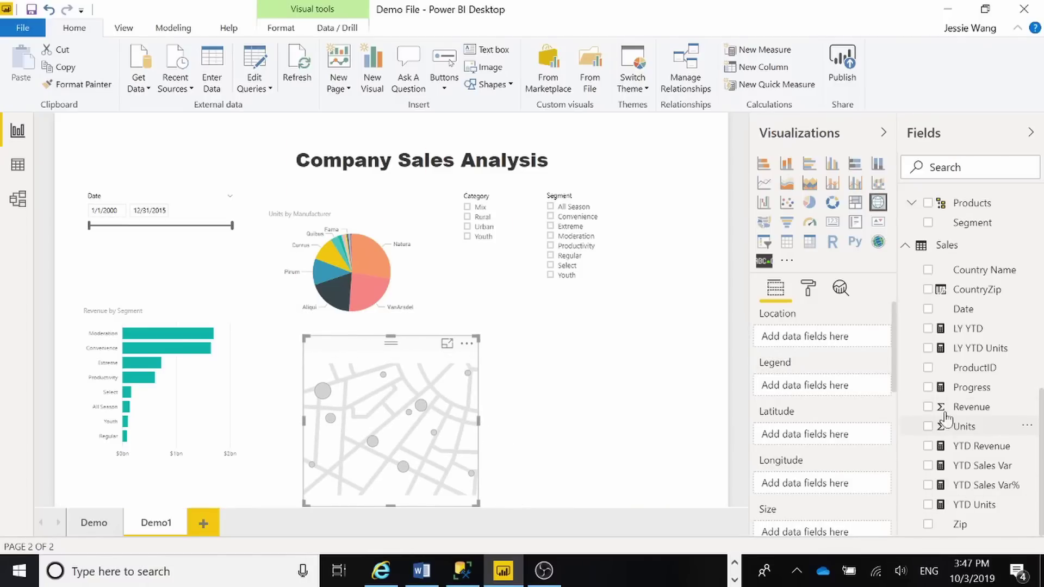
click(929, 408)
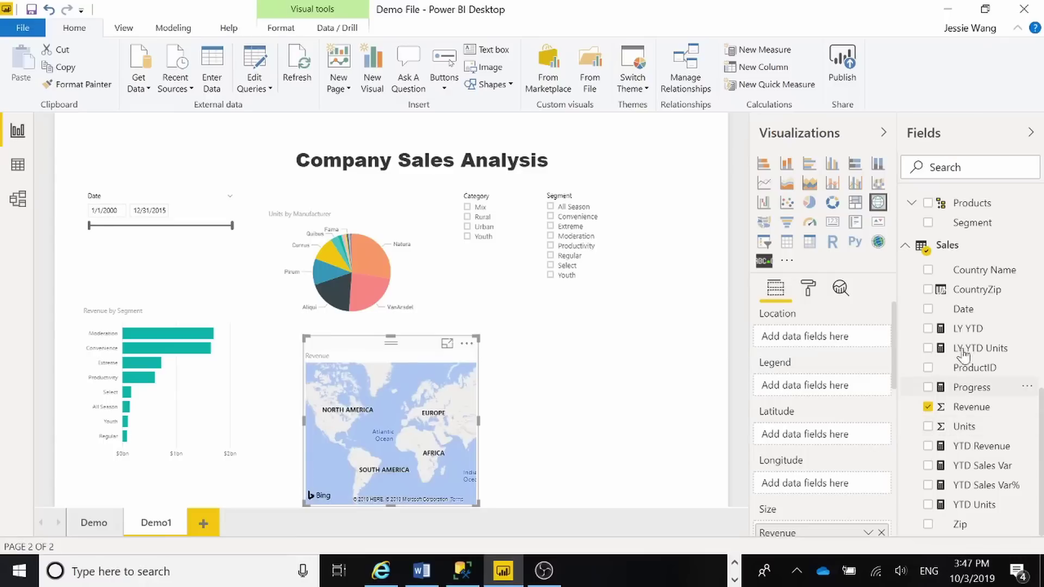
click(929, 271)
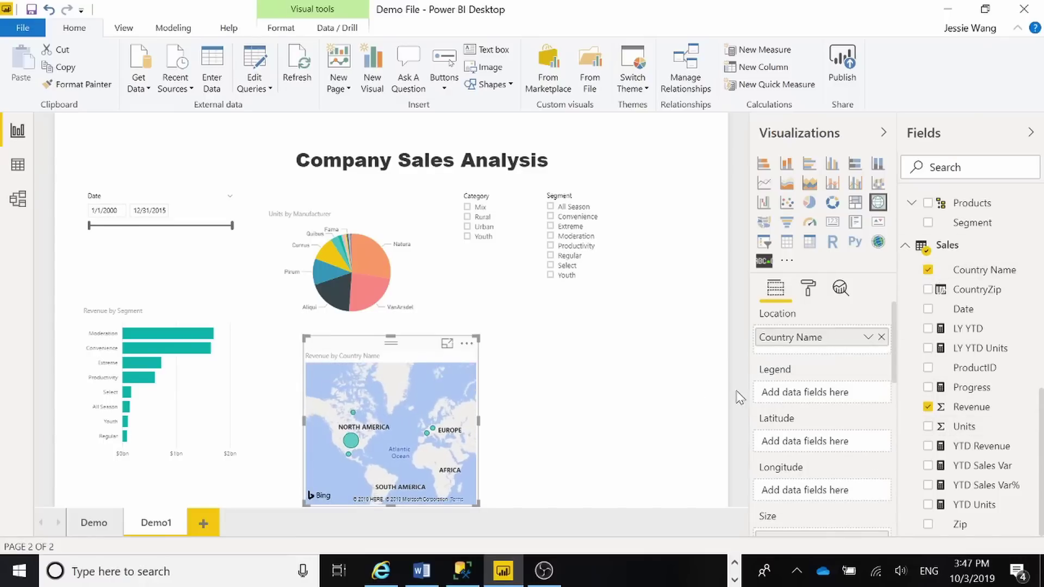
Move the Revenue by Country Name map directly below the pie chart and widen it slightly.
drag(416, 348, 385, 337)
drag(447, 412, 456, 411)
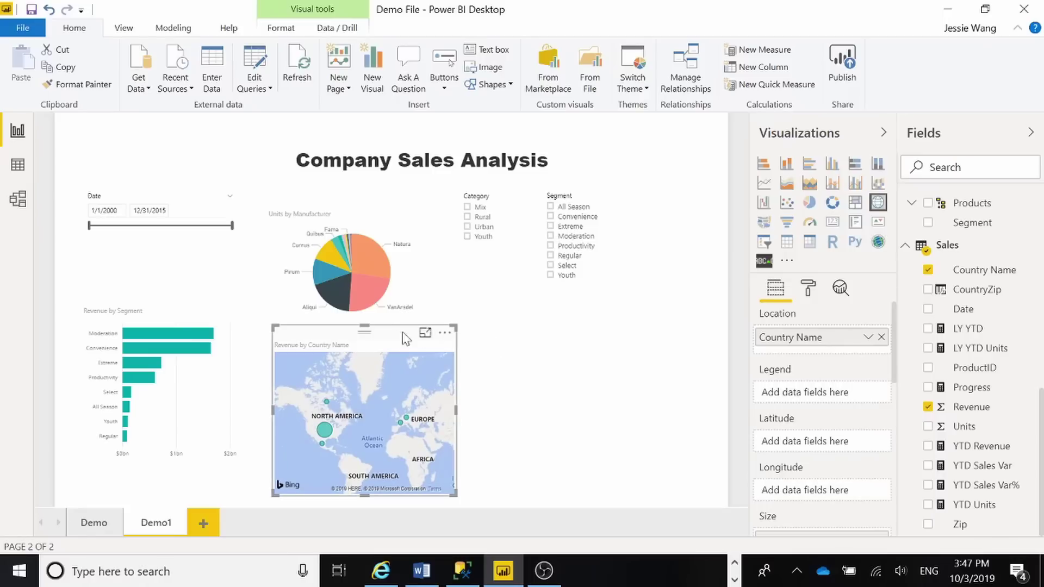
drag(314, 343, 313, 346)
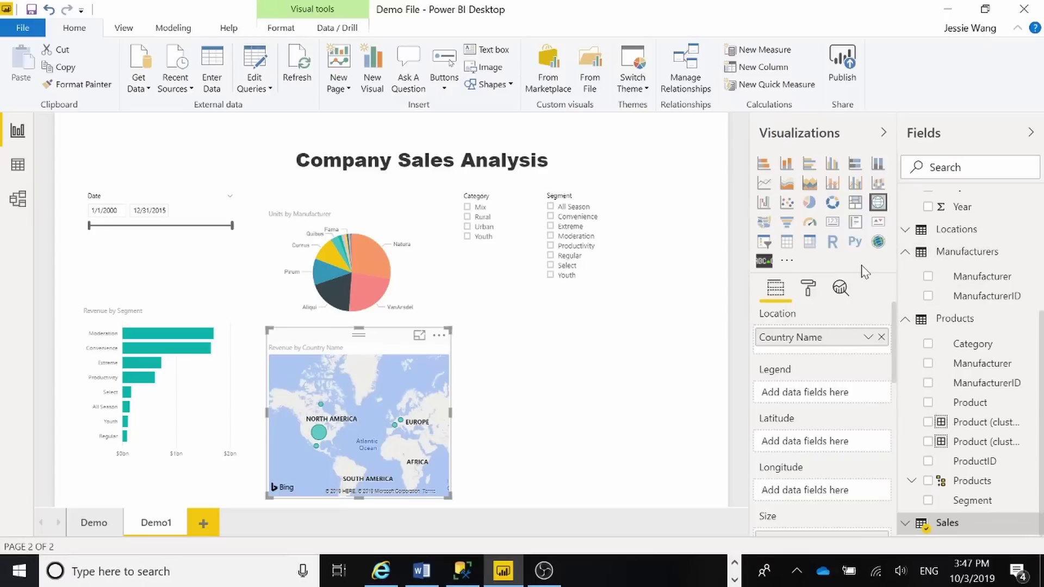
click(837, 192)
drag(394, 350, 447, 356)
key(ctrl+z)
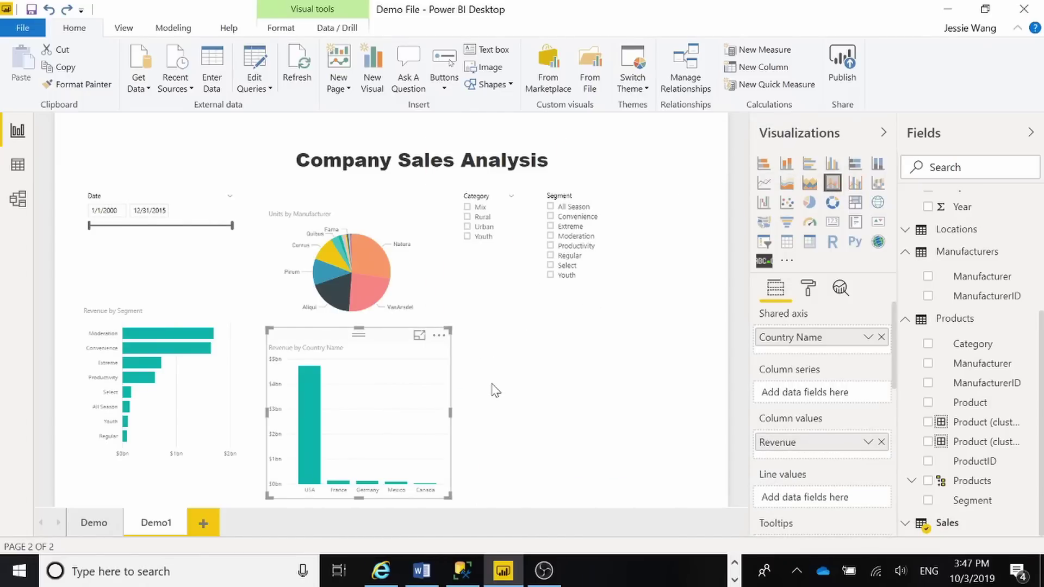
key(ctrl+z)
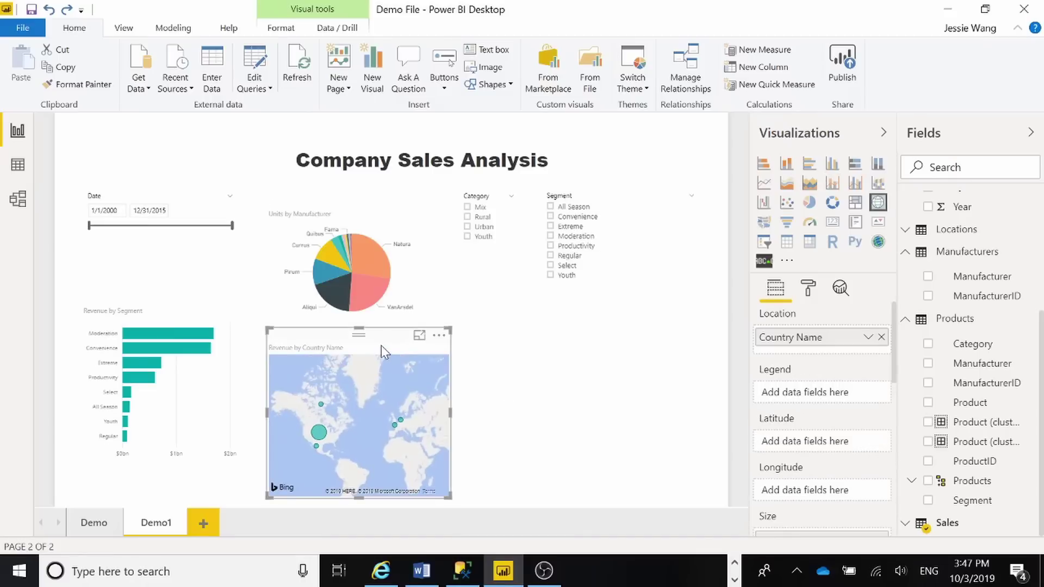
Add an empty line and stacked column chart as a separate visual beside the map, below the Segment slicer, and widen it.
click(639, 308)
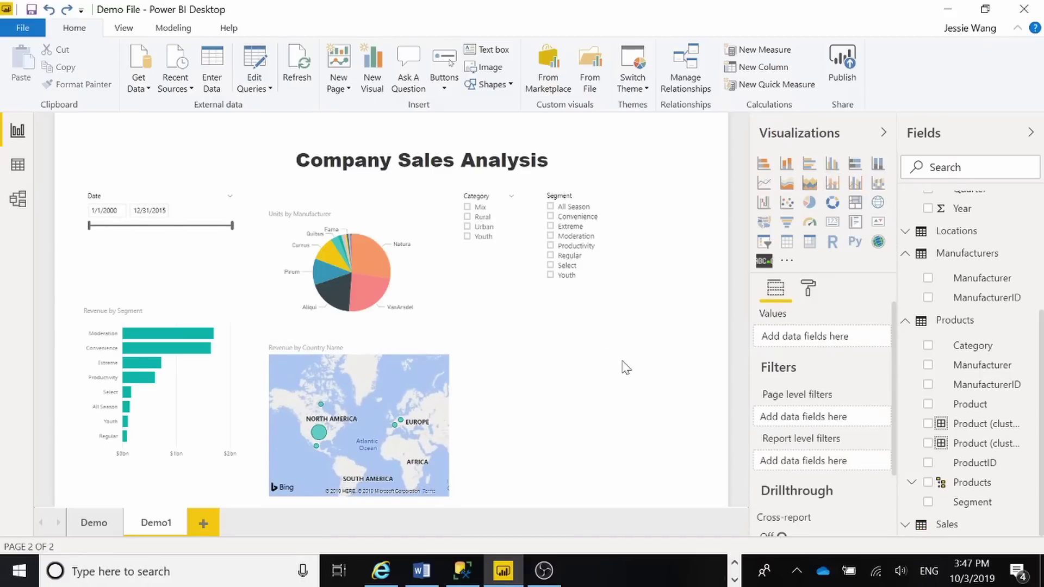
click(878, 208)
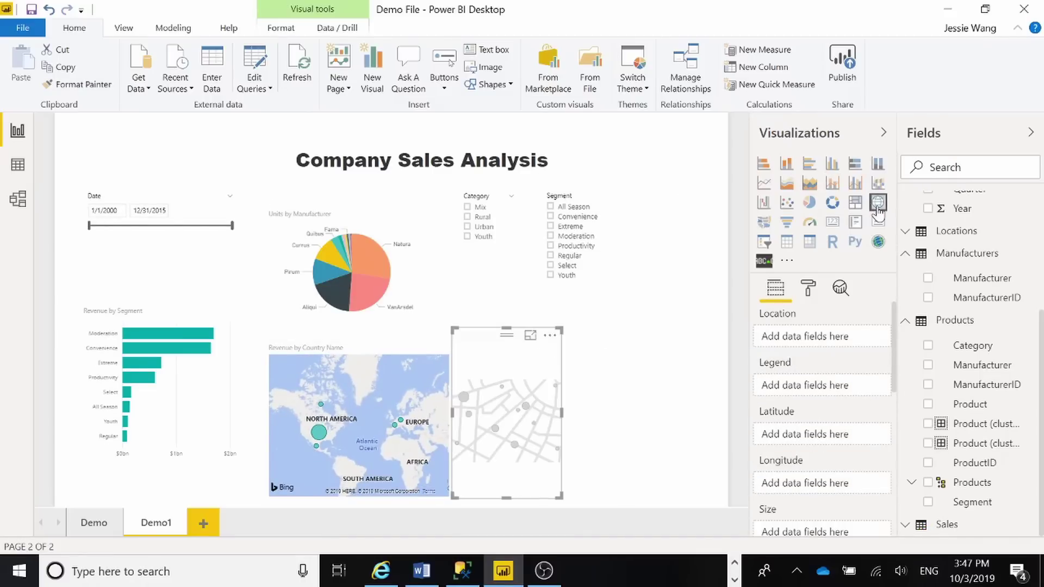
key(Delete)
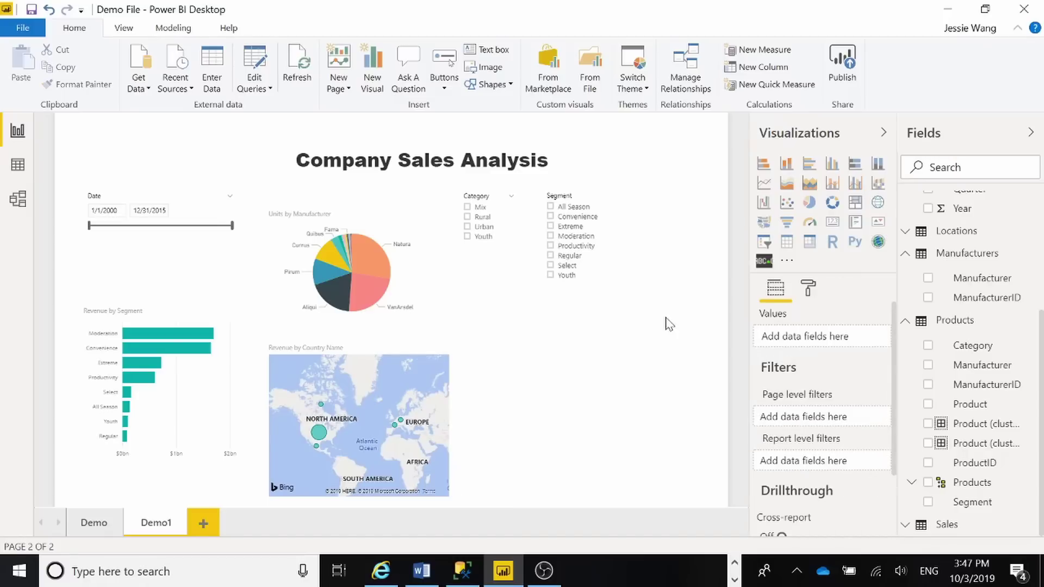
click(837, 193)
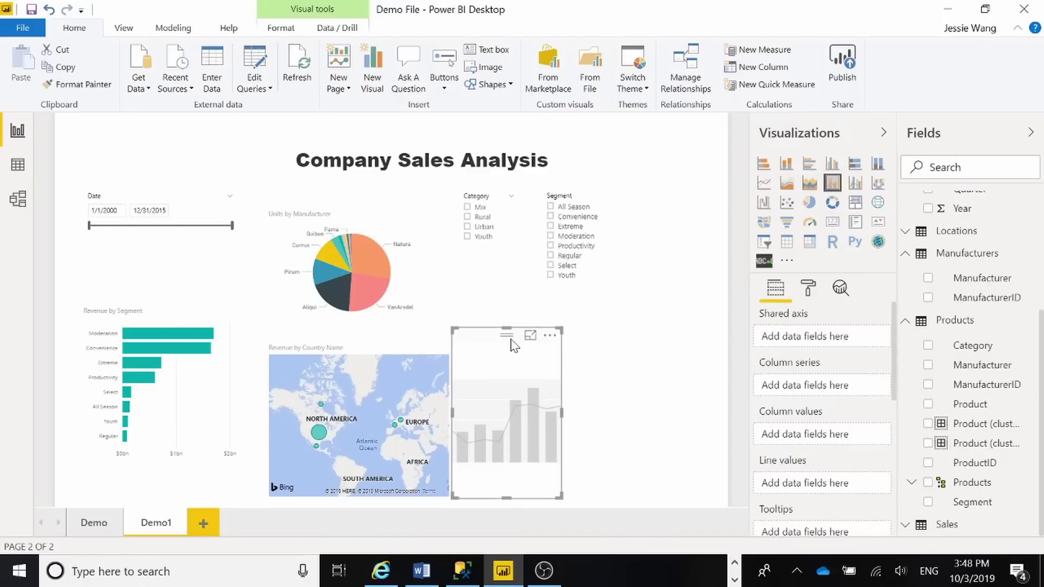
drag(517, 345, 565, 331)
drag(608, 481, 646, 483)
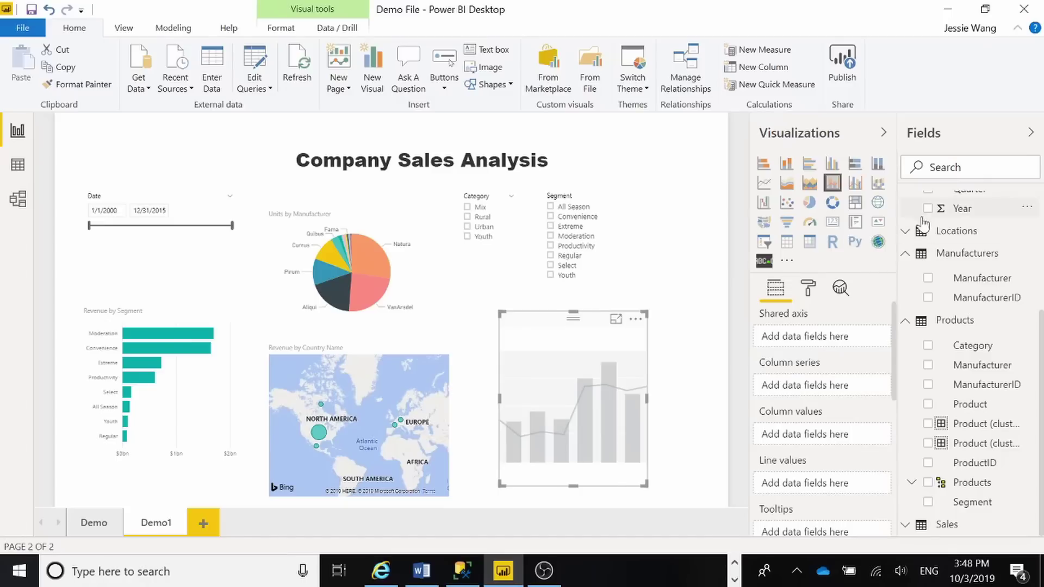
Plot Sales Revenue as columns and Units as the line by Year in the empty combo chart, and widen the chart.
drag(960, 209, 806, 342)
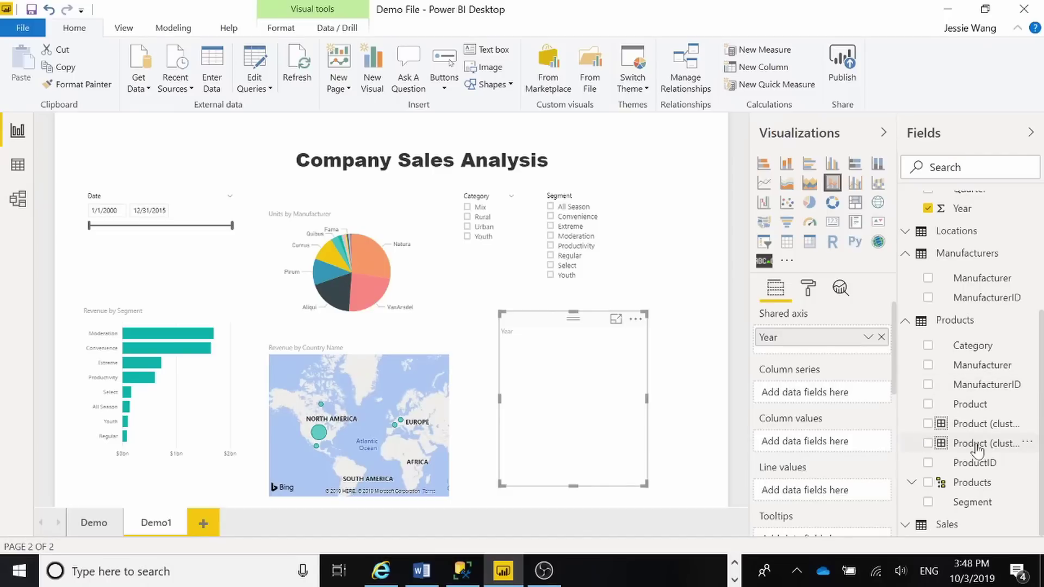
click(905, 527)
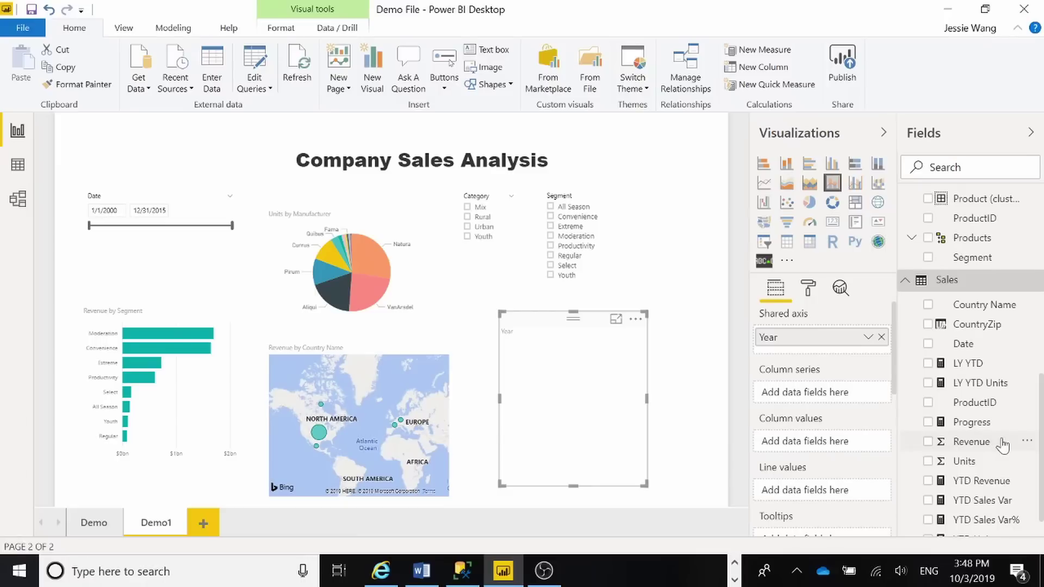
drag(1003, 444, 859, 441)
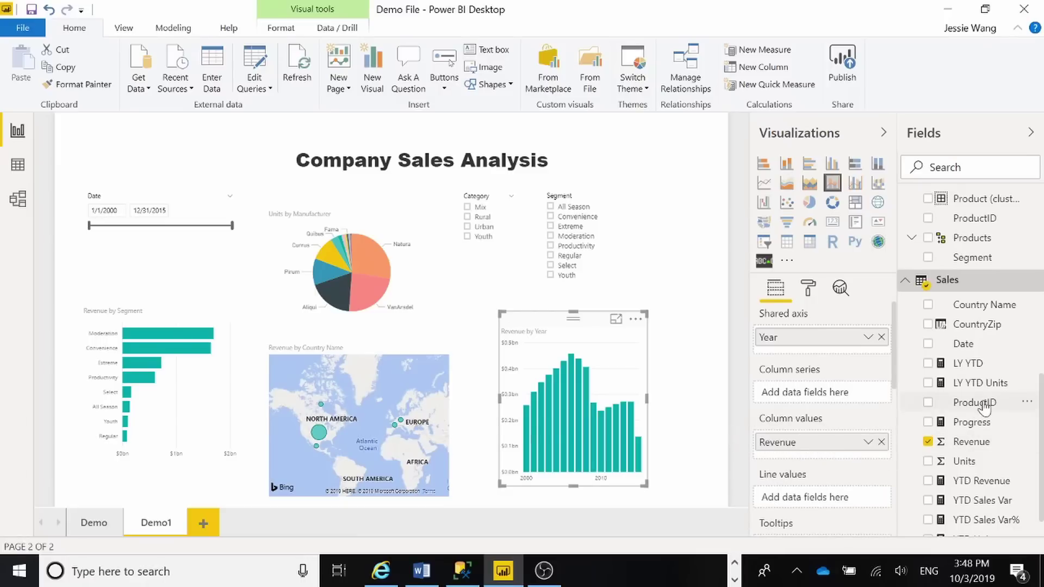
drag(991, 463, 827, 501)
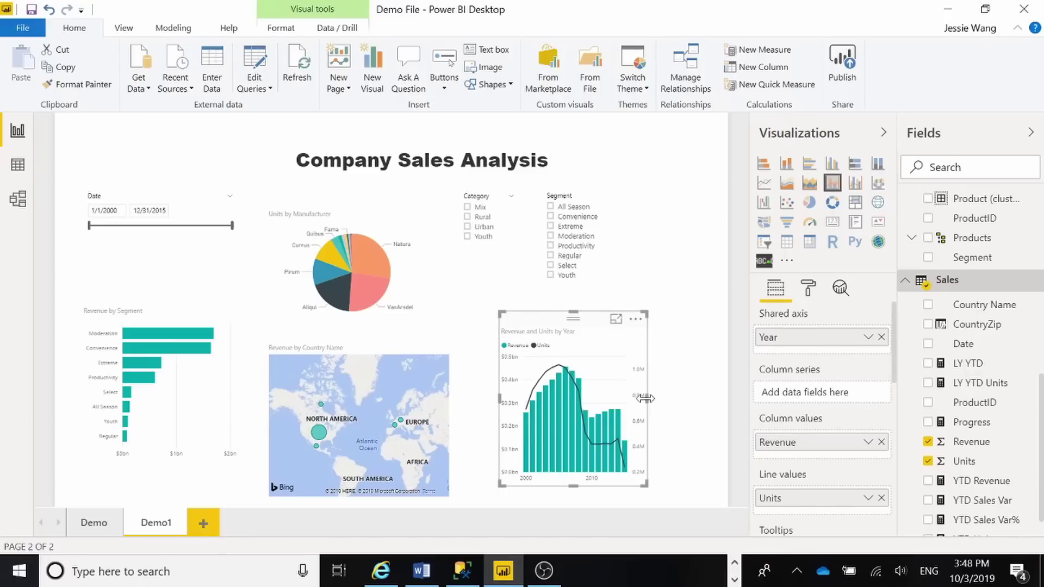
drag(645, 399, 679, 400)
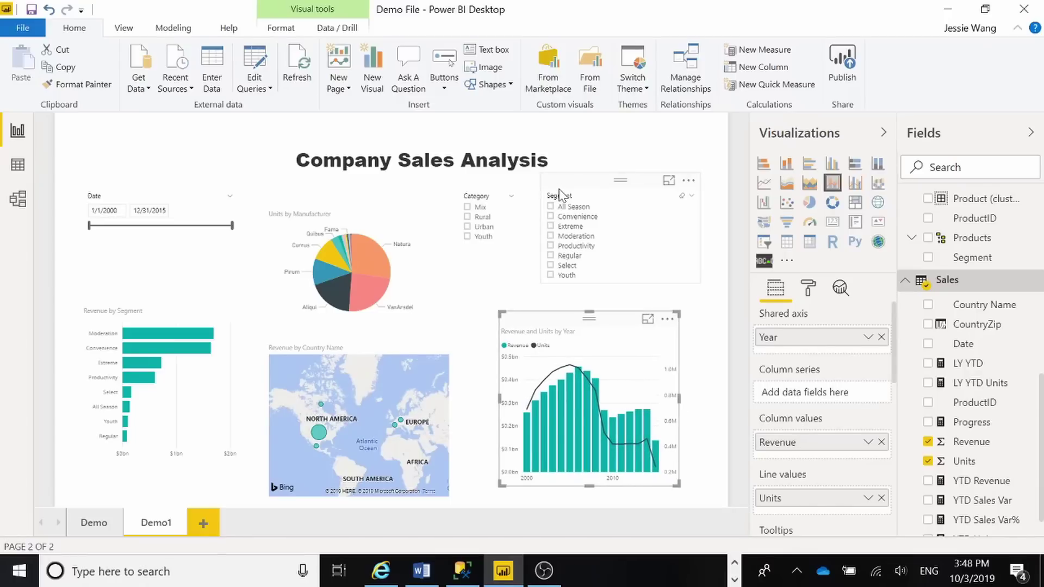
Turn on the title of the Category slicer and turn off its slicer header.
click(469, 191)
click(809, 288)
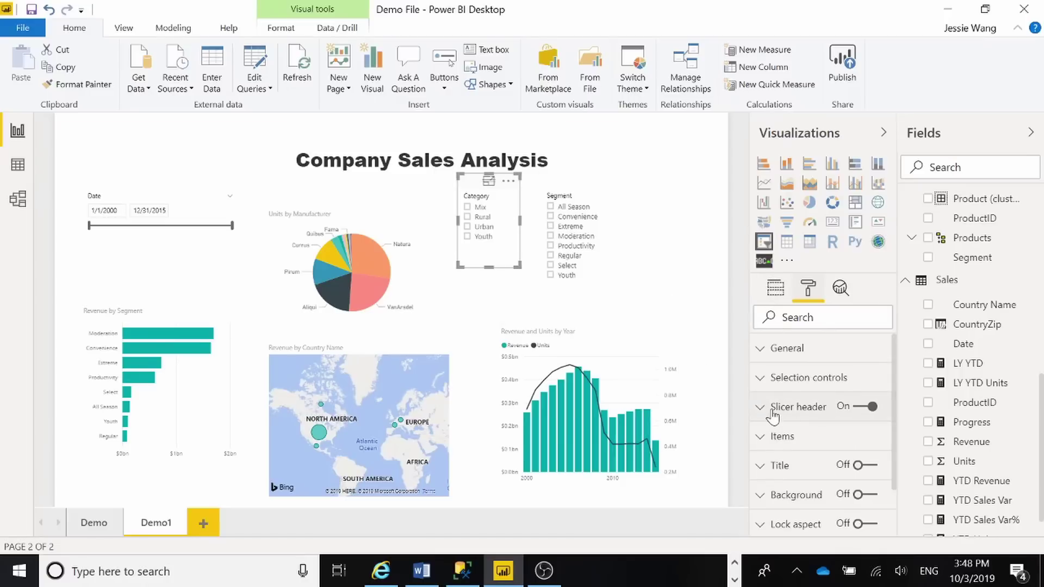
click(865, 465)
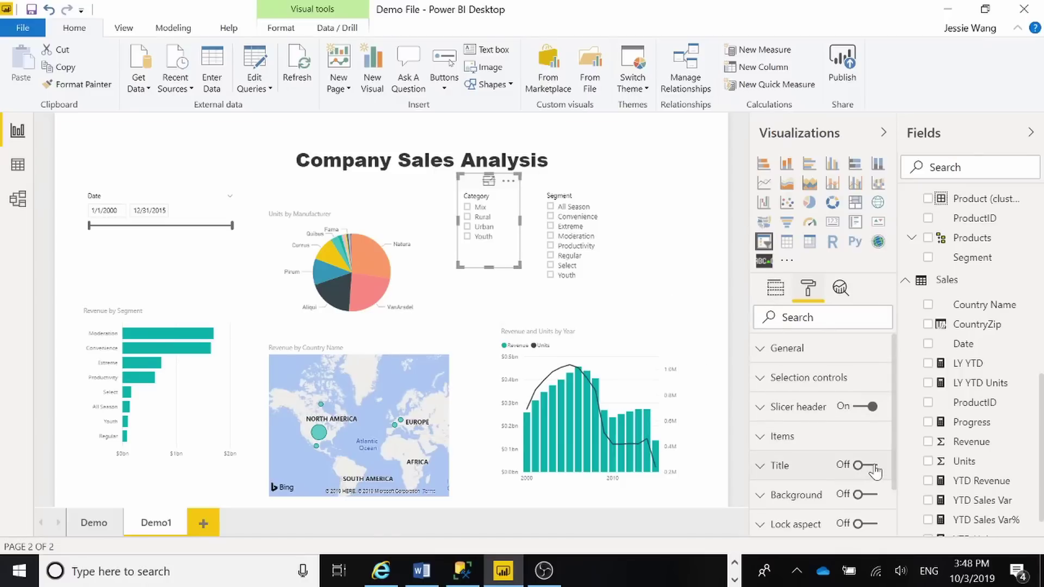
click(851, 408)
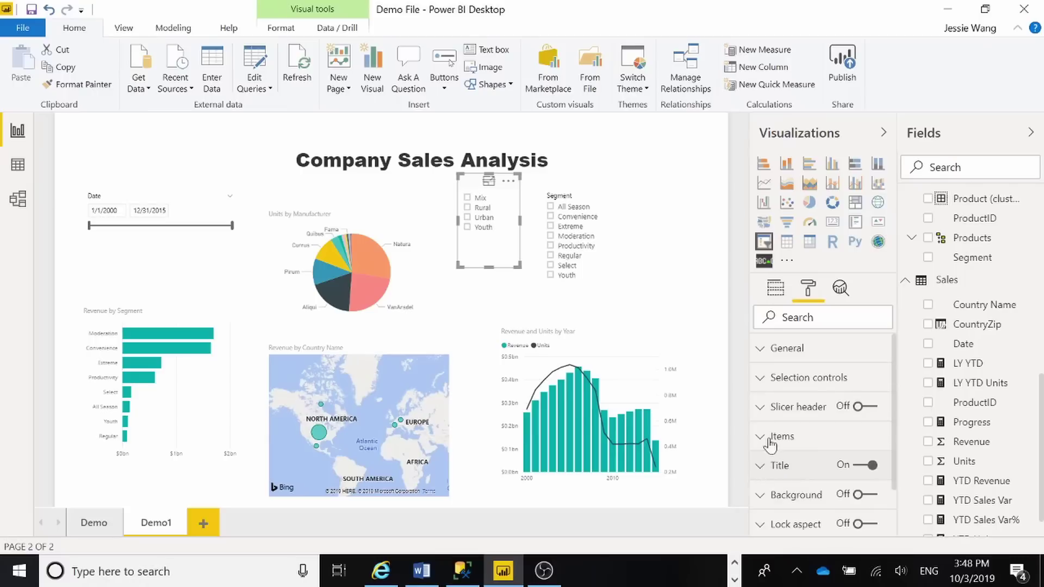
Give the Category slicer's title a teal background and a black font colour.
click(780, 466)
scroll(856, 422, up, 1)
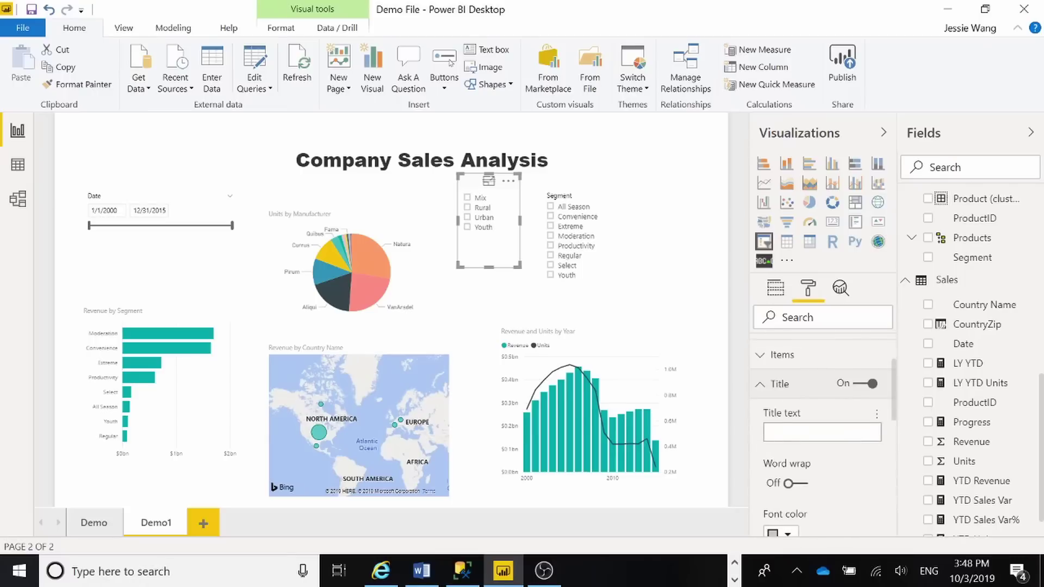
scroll(794, 464, down, 3)
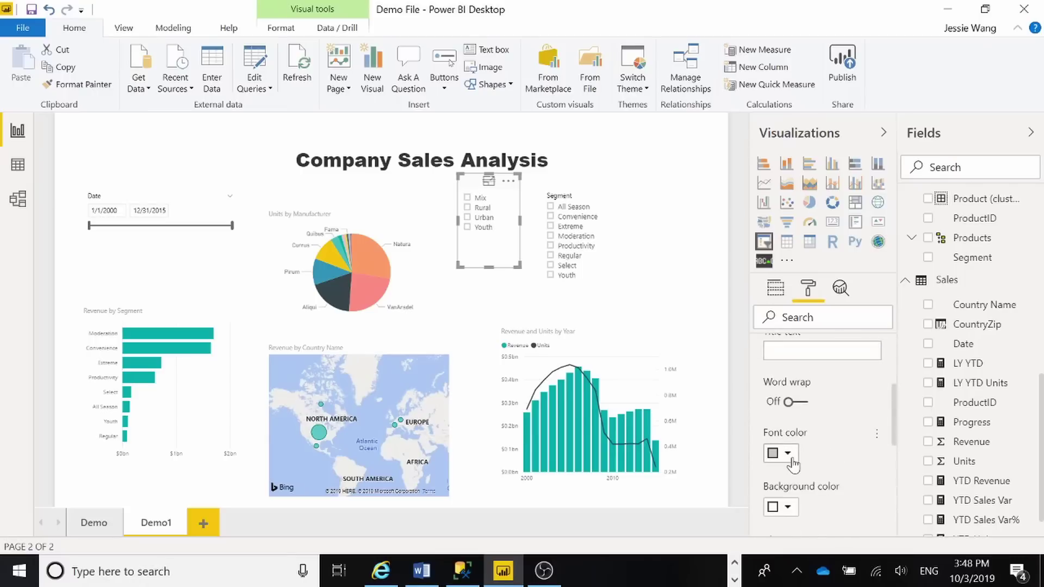
click(788, 453)
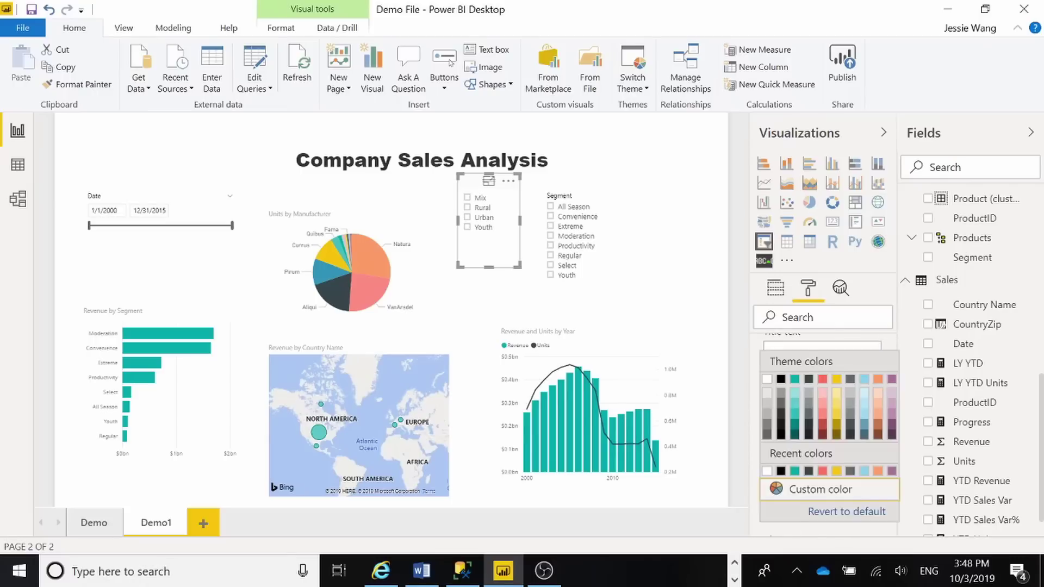
click(890, 338)
click(787, 508)
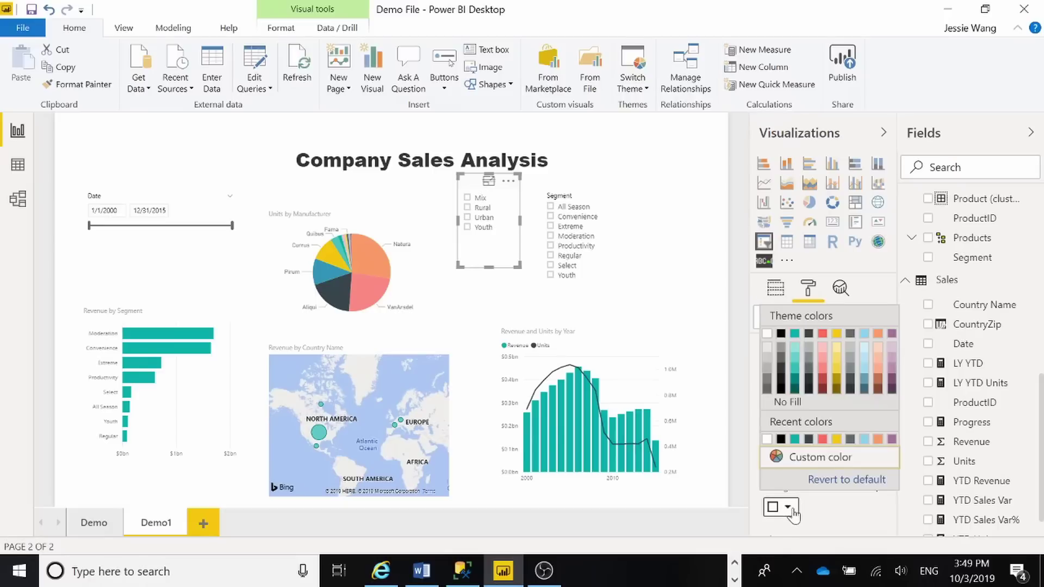
click(795, 375)
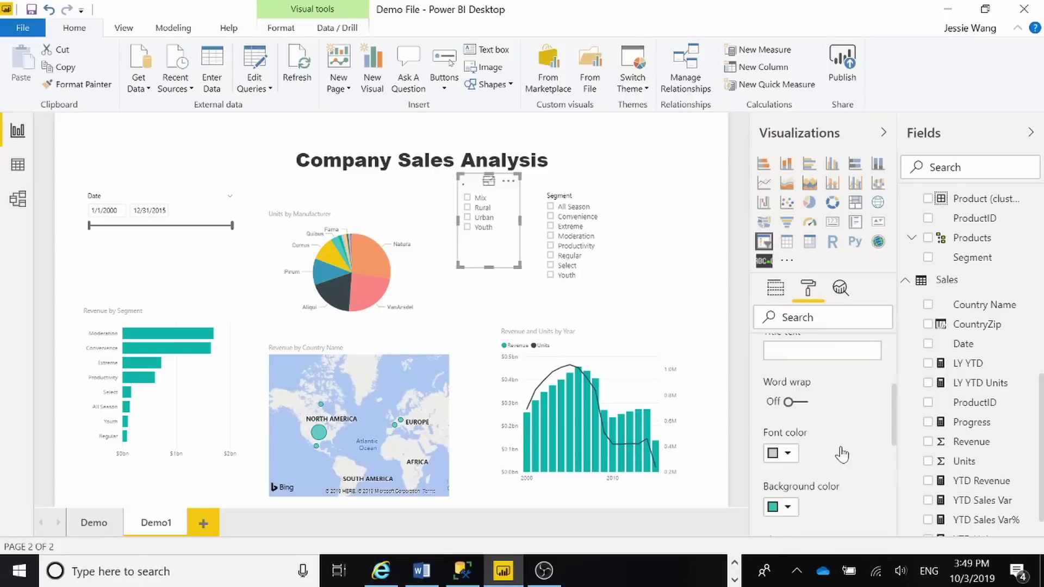
click(788, 454)
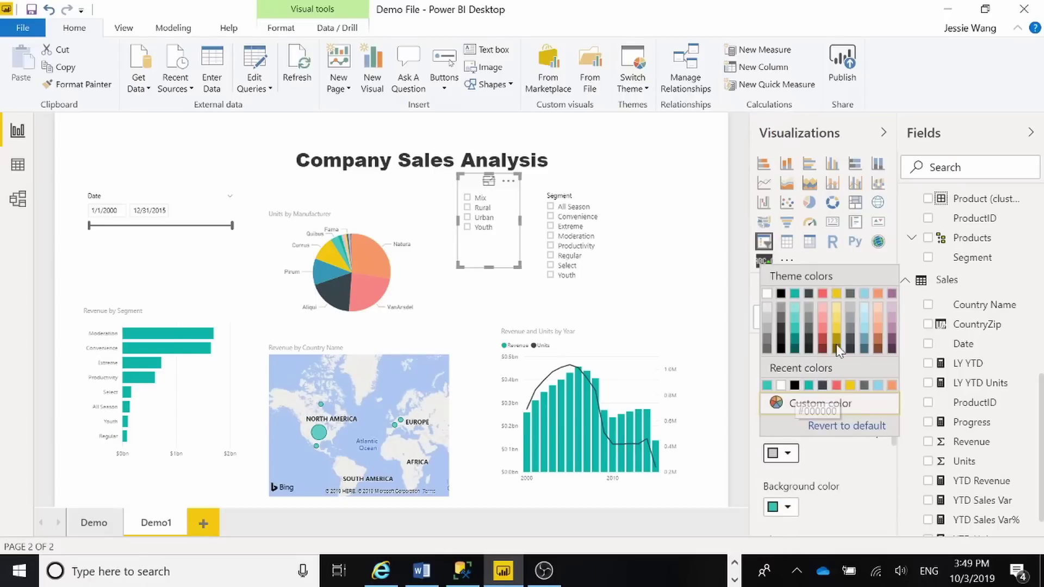
click(781, 295)
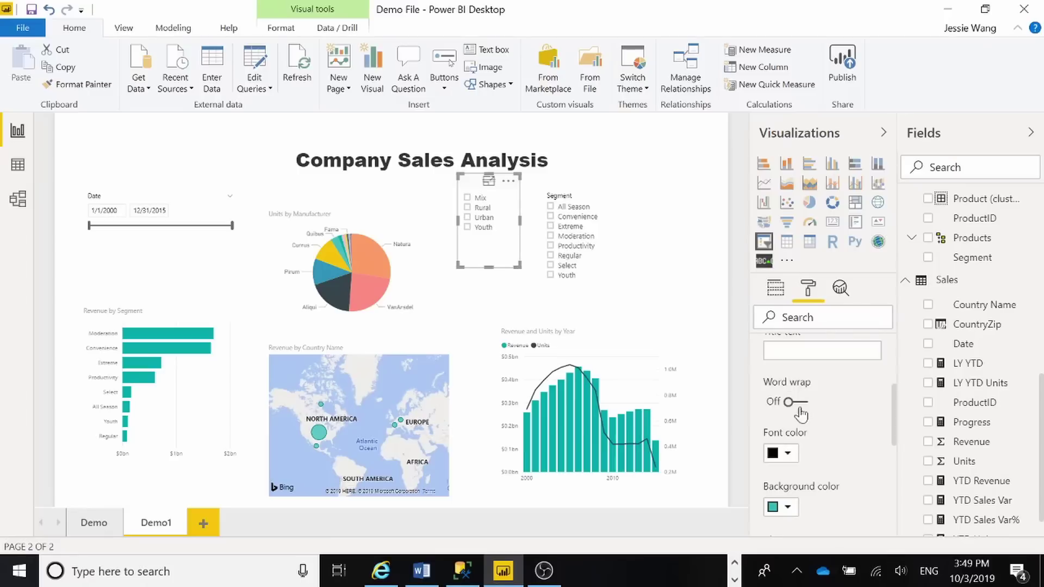
scroll(809, 363, up, 3)
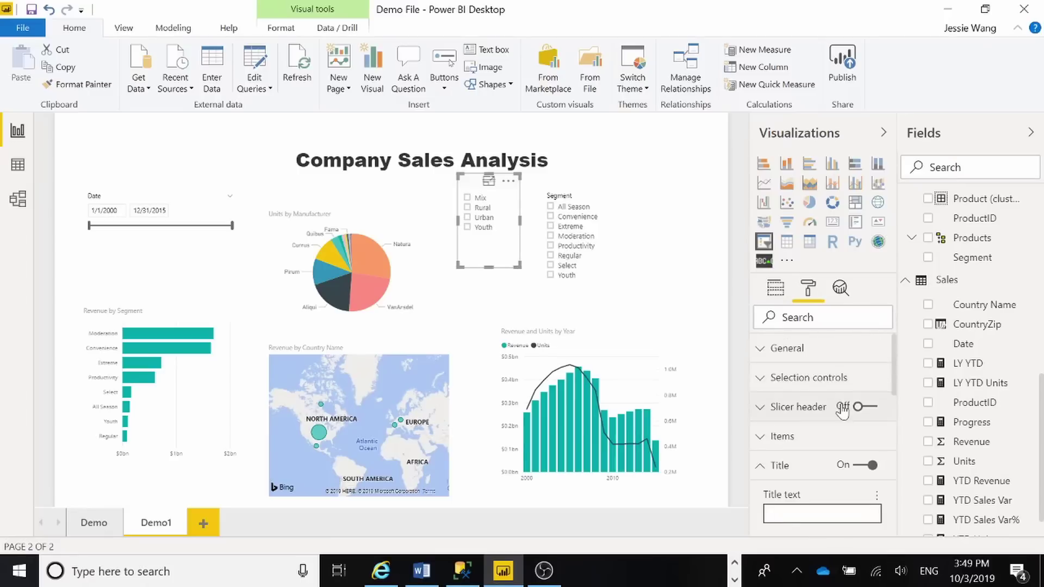
Set the category slicer's title to "Category" and its title text size to 12 pt.
scroll(843, 412, down, 3)
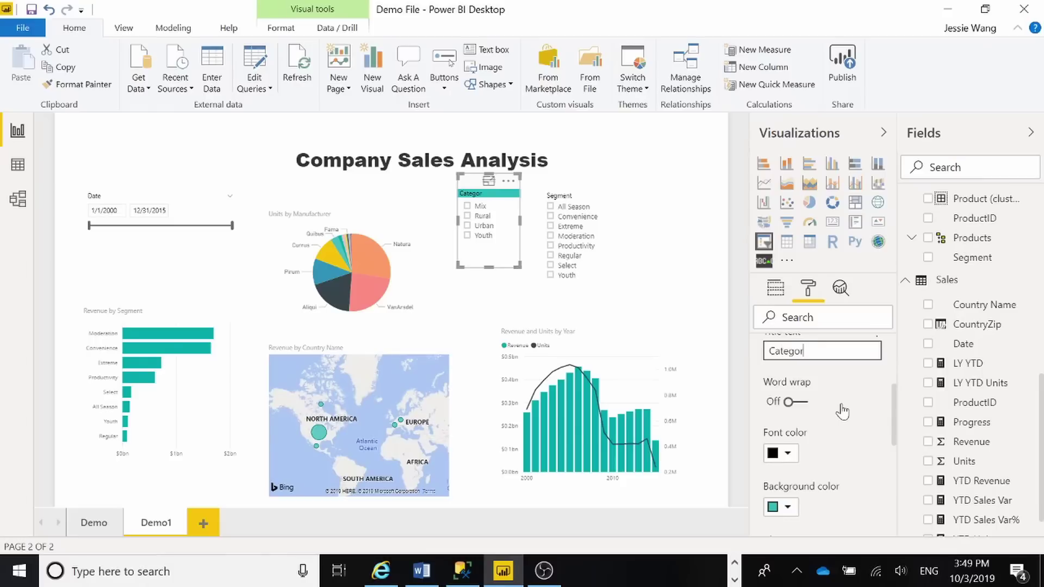
click(842, 411)
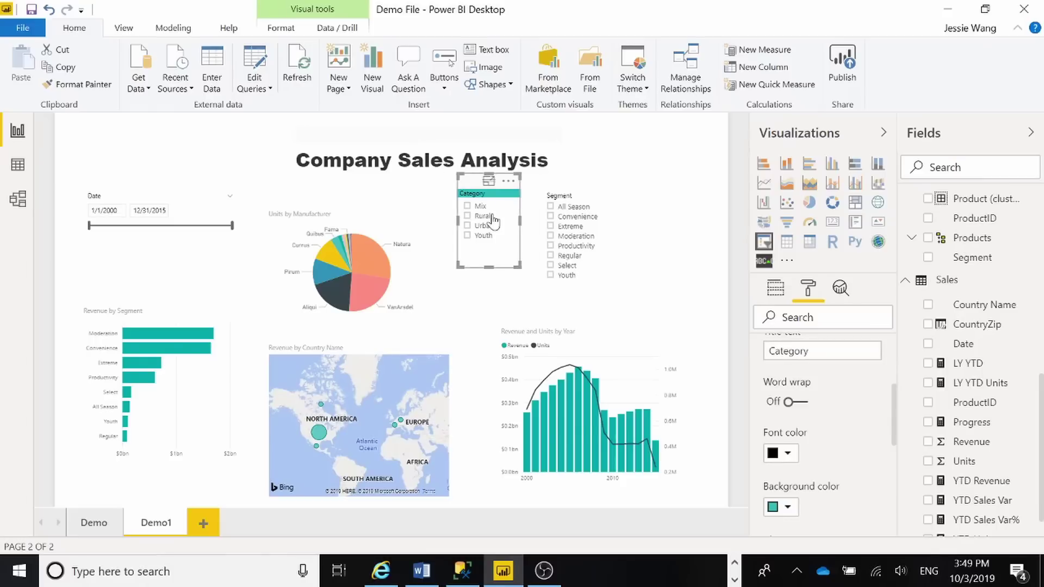
scroll(844, 440, down, 3)
scroll(843, 438, up, 3)
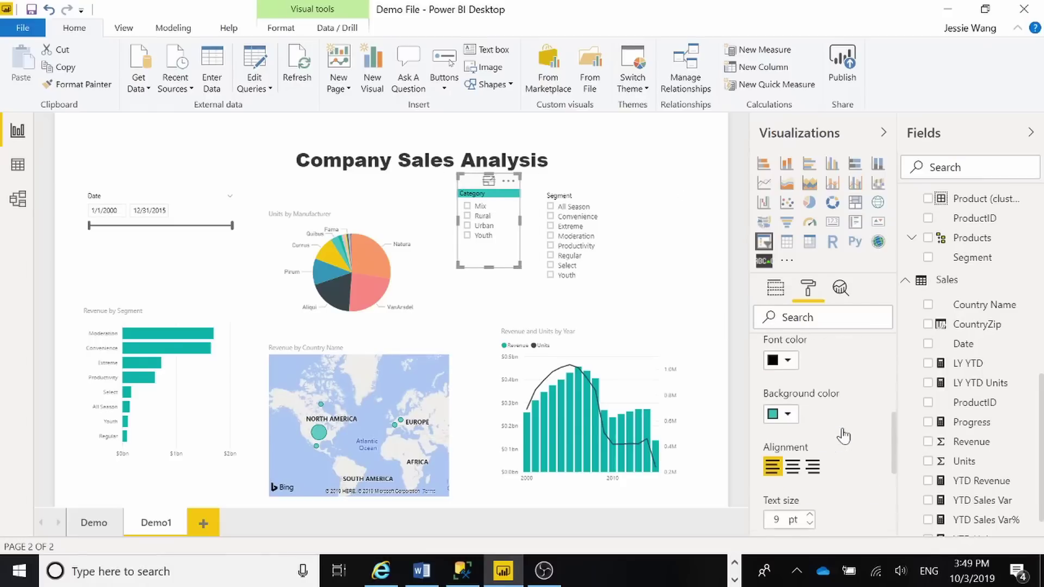
scroll(847, 483, down, 1)
click(809, 447)
click(810, 447)
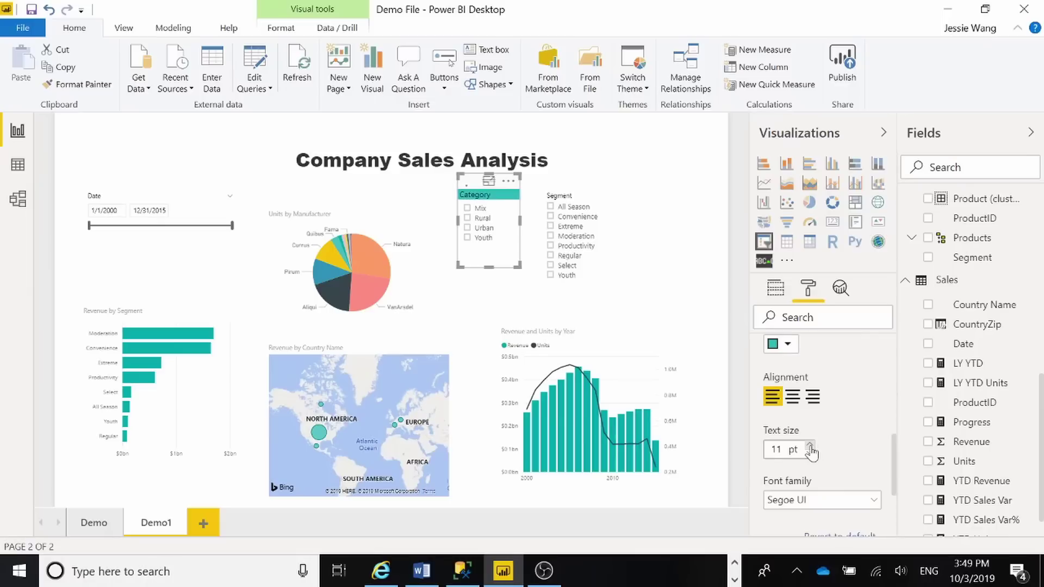
click(810, 446)
Move the Category slicer slightly down, then shift the Segment slicer toward the page's right edge and narrow it to open a gap between them.
drag(475, 180, 488, 197)
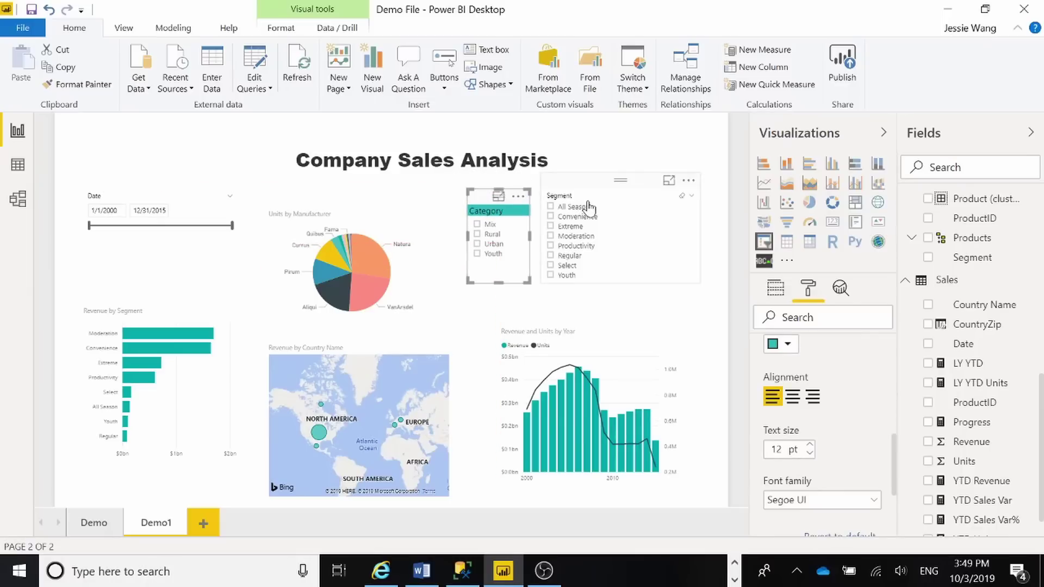
drag(615, 194, 642, 202)
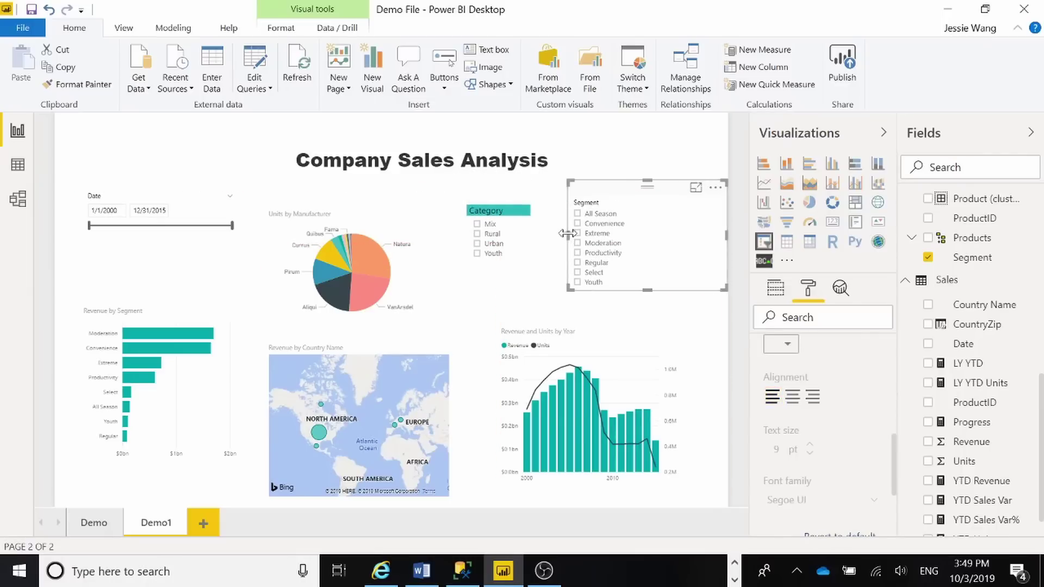
drag(567, 234, 634, 234)
Duplicate the Category slicer and place the copy between the Category and Segment slicers.
click(488, 204)
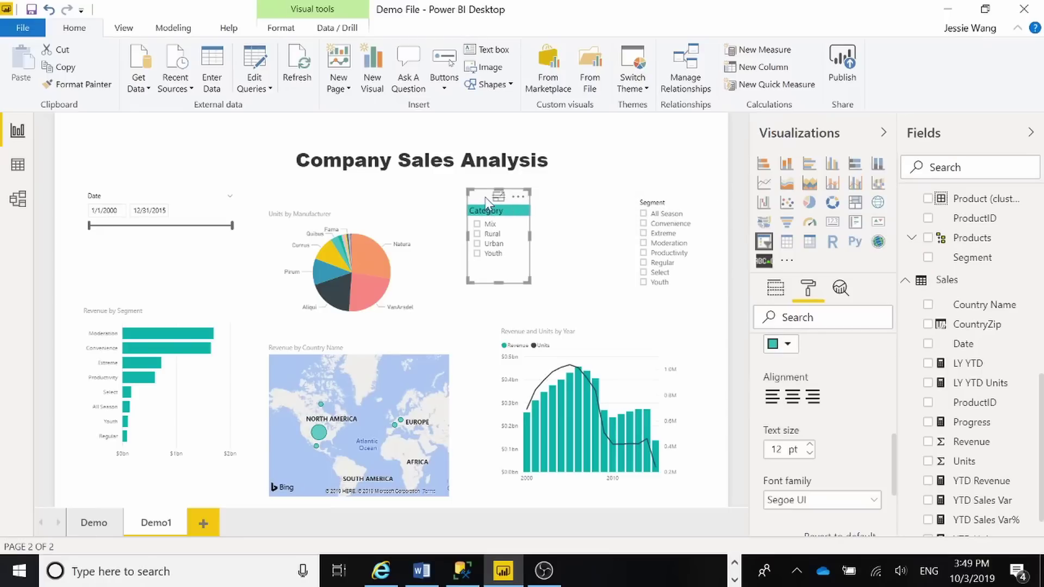
key(ctrl+c)
key(ctrl+v)
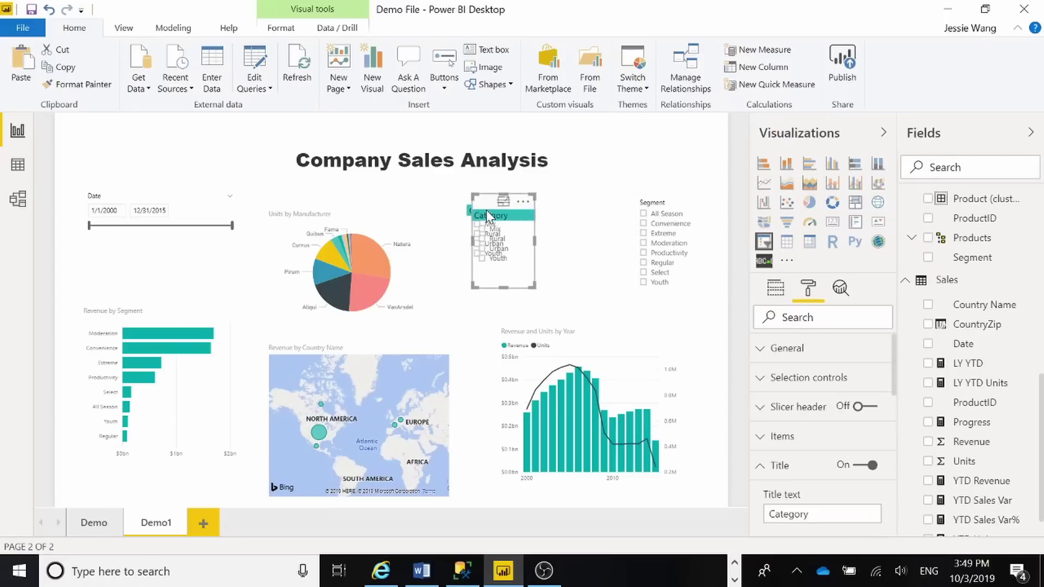
drag(484, 208, 575, 208)
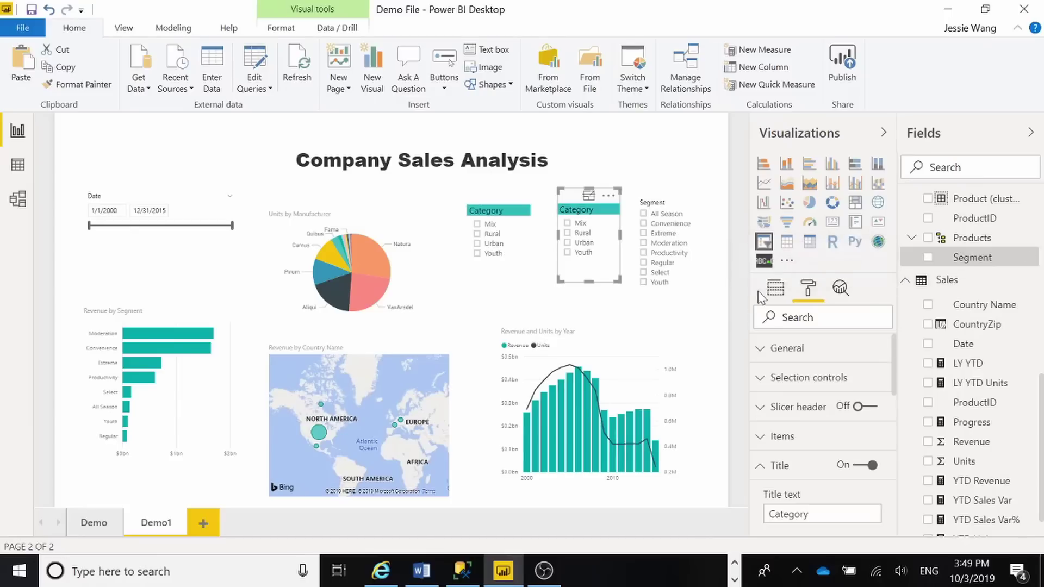
Replace the copied slicer's field with Segment and delete the original unformatted Segment slicer.
click(776, 294)
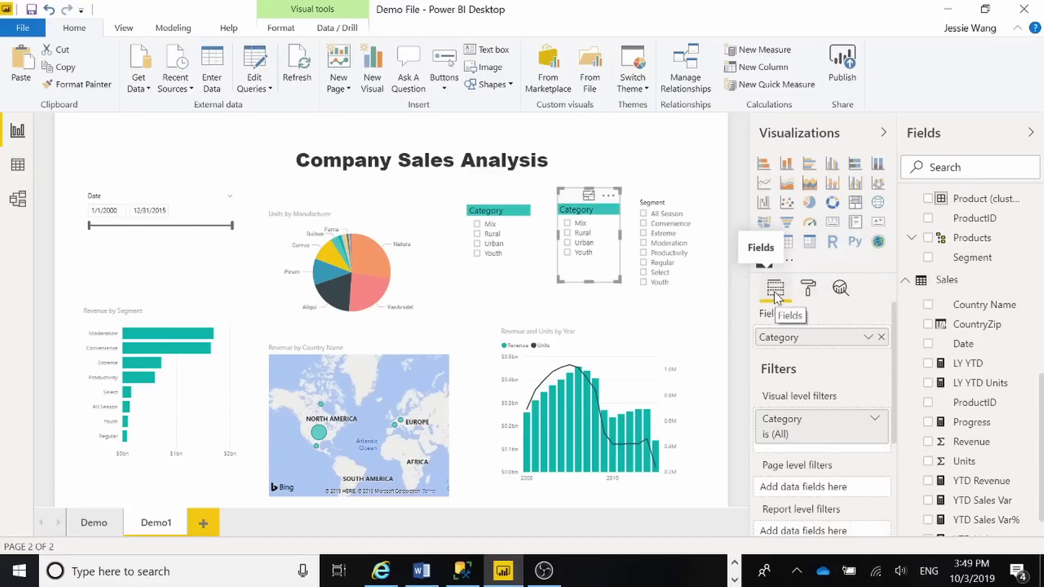
drag(972, 258, 822, 341)
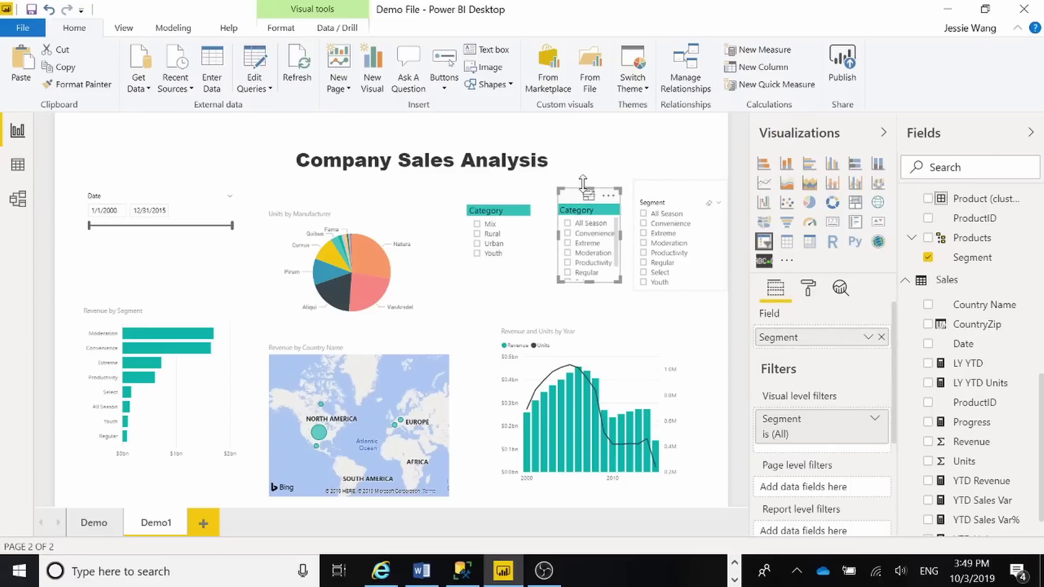
click(667, 201)
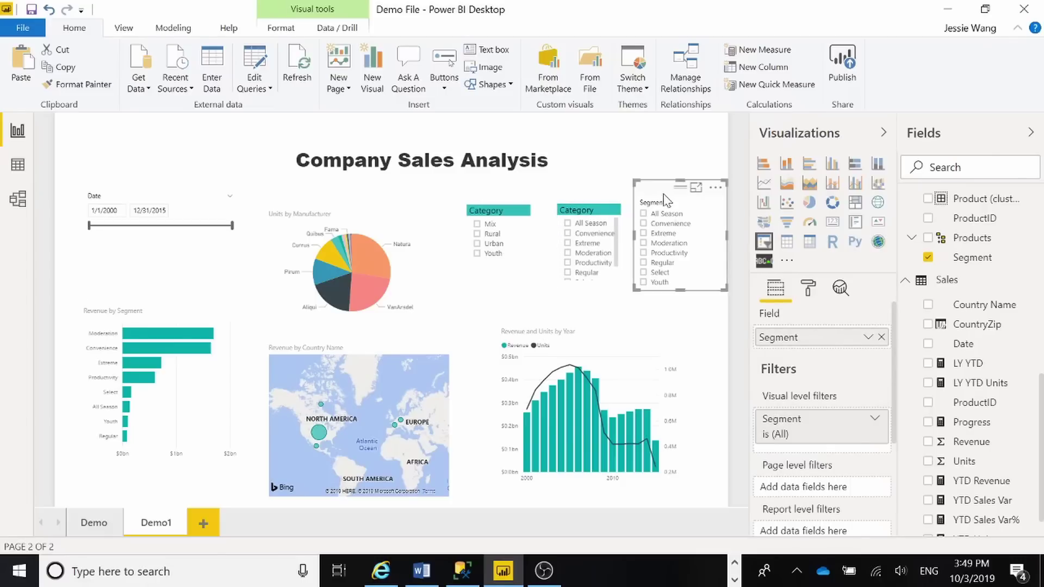
key(Delete)
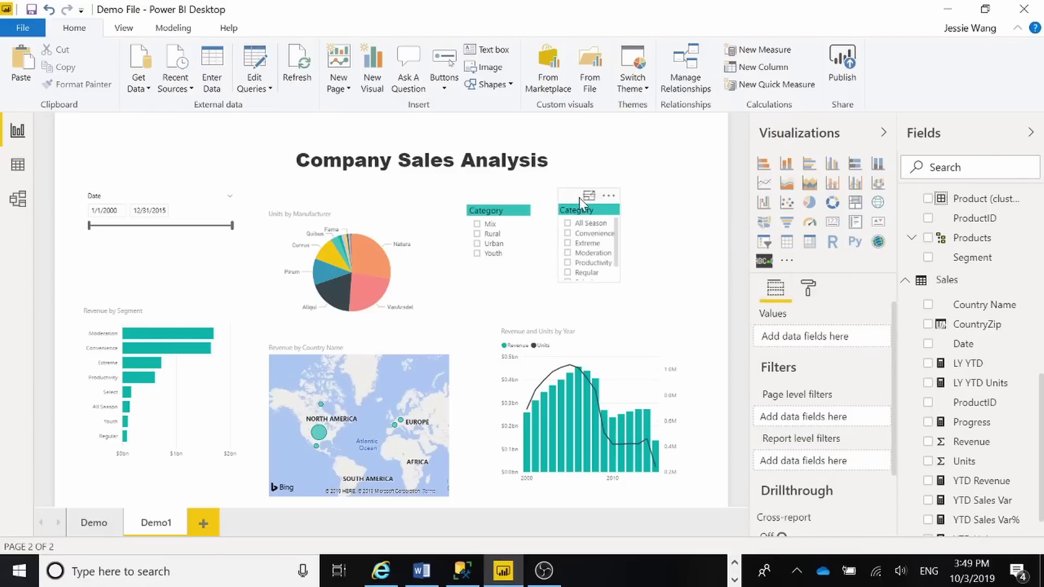
Change the copied slicer's title text to "Segment".
click(579, 197)
click(809, 288)
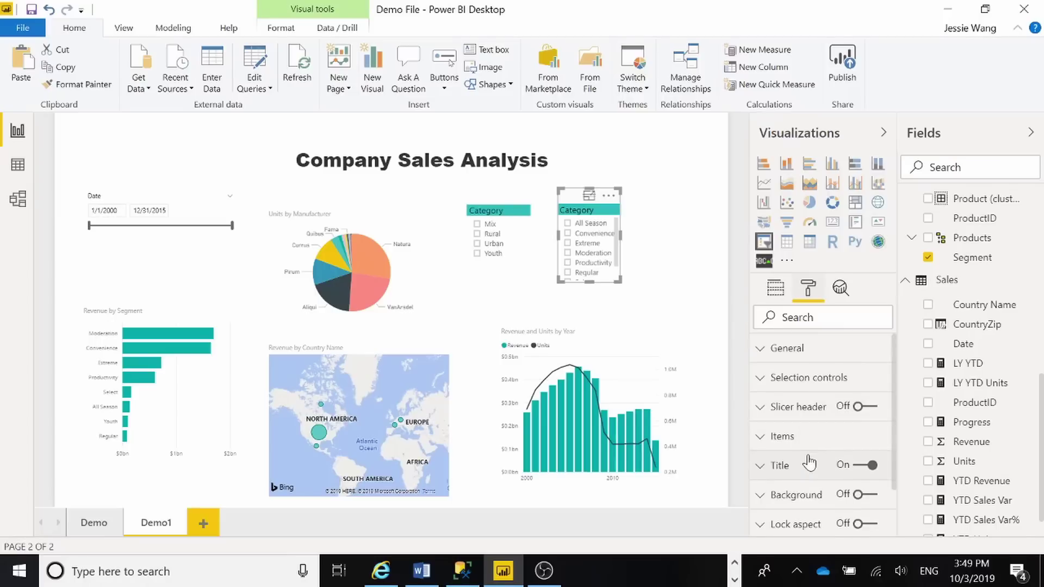
scroll(809, 460, down, 1)
click(761, 412)
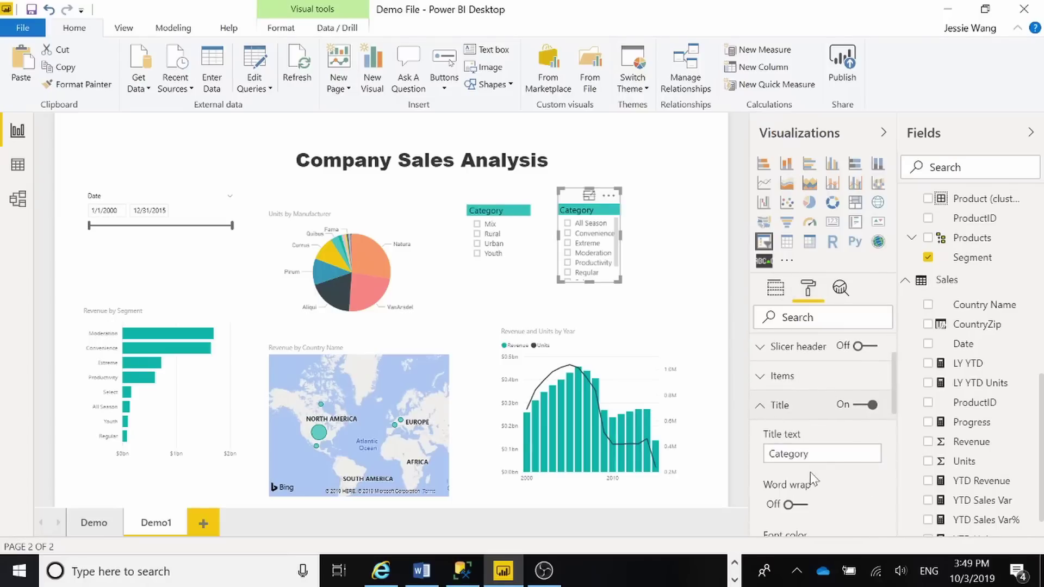
double_click(805, 454)
text(Segmebt)
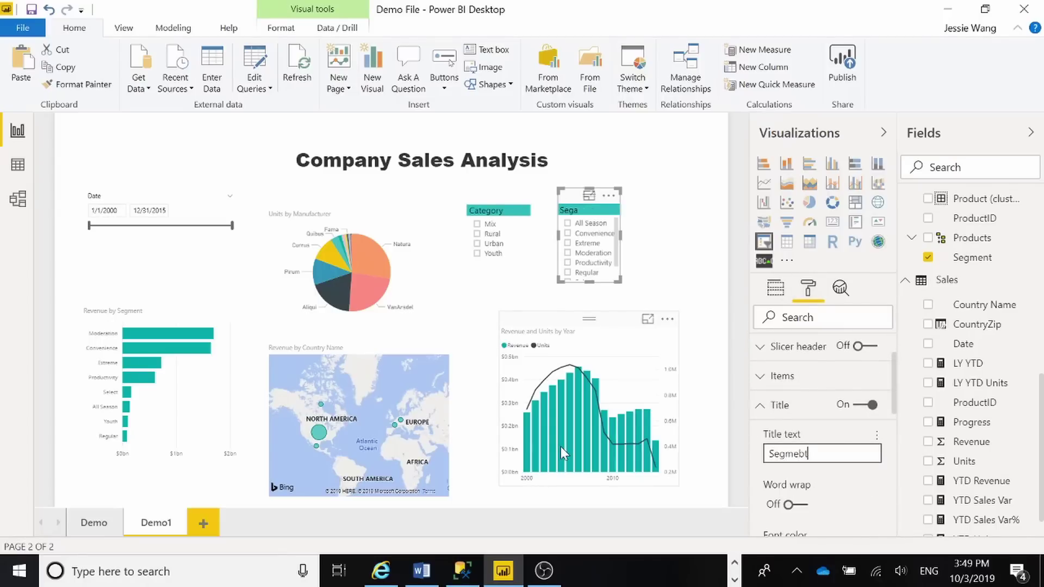
key(Return)
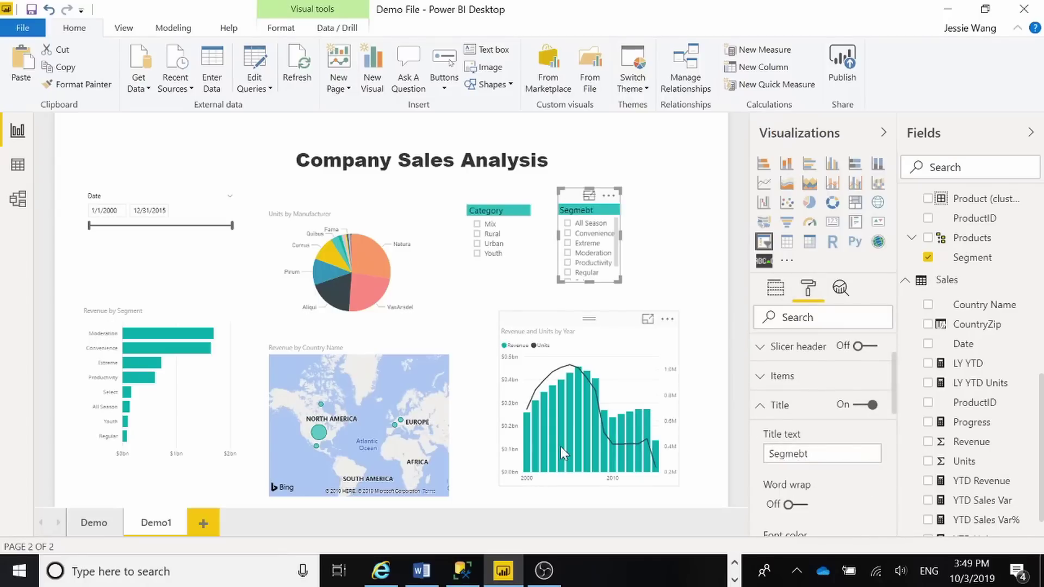
click(816, 454)
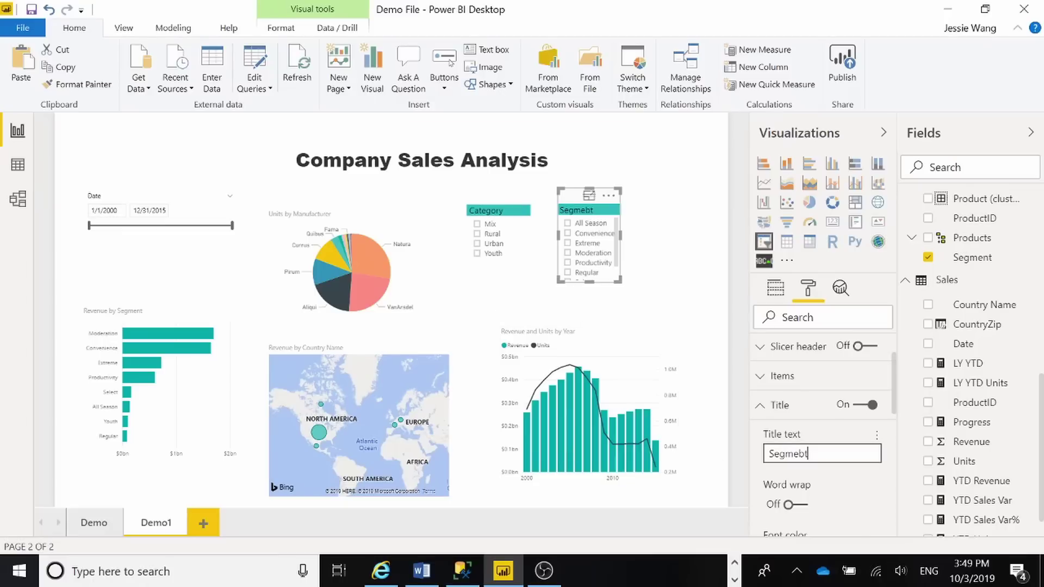
text(t)
key(Return)
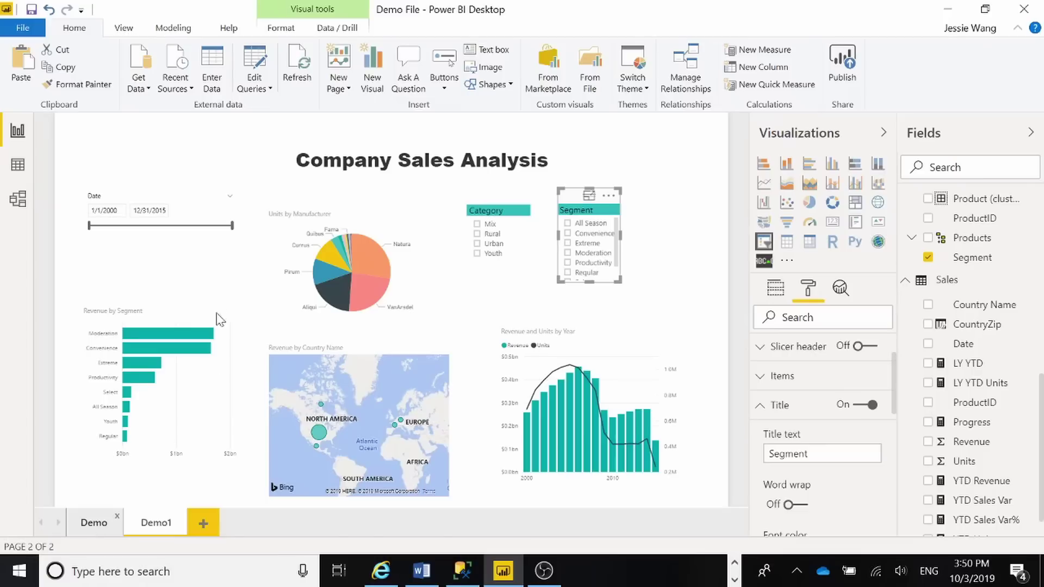
Compare the fields used by the revenue bar charts on the Demo and Demo1 pages.
click(94, 523)
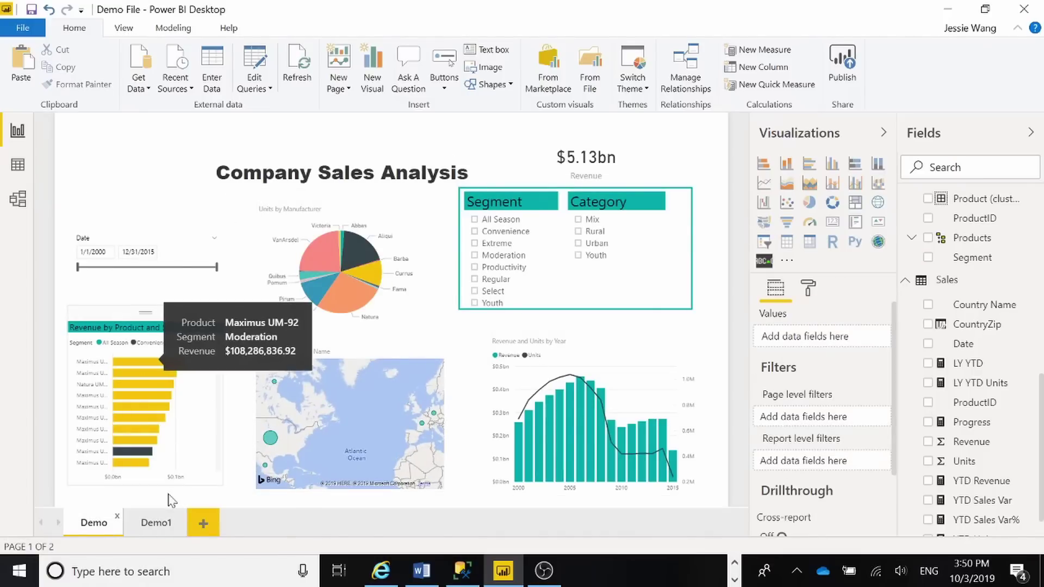
click(154, 523)
click(133, 385)
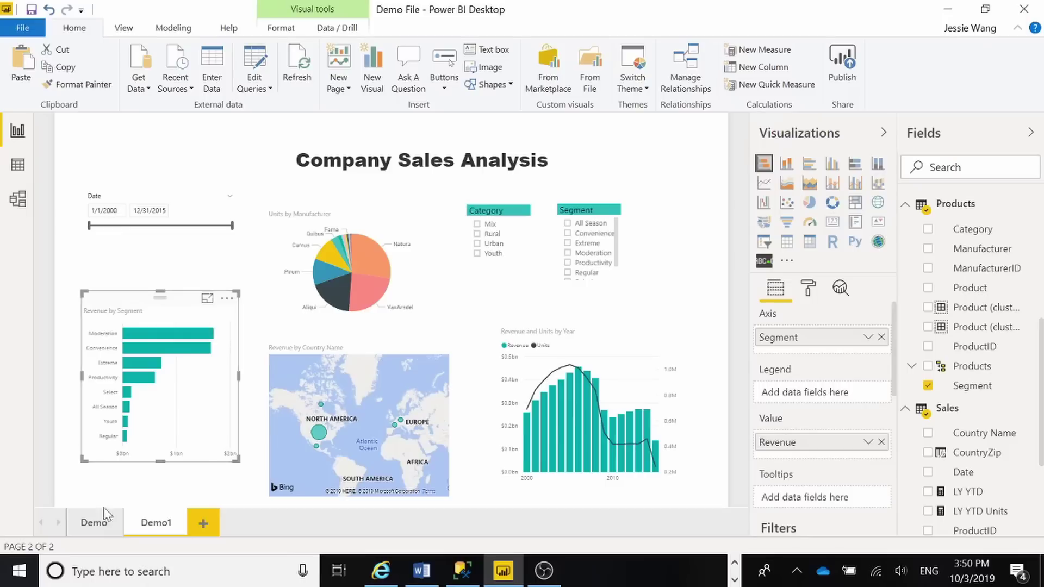
click(93, 519)
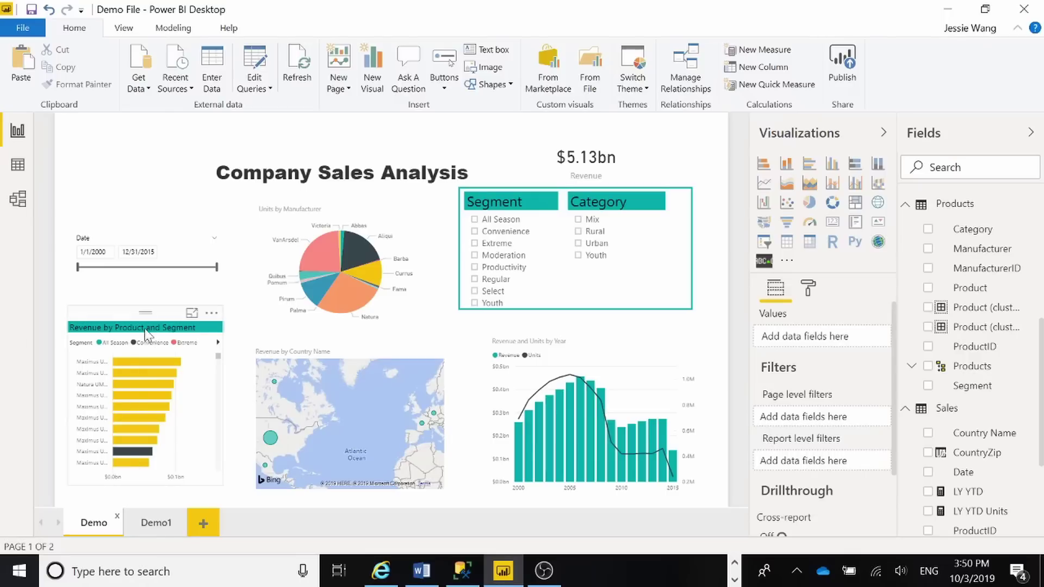
click(151, 316)
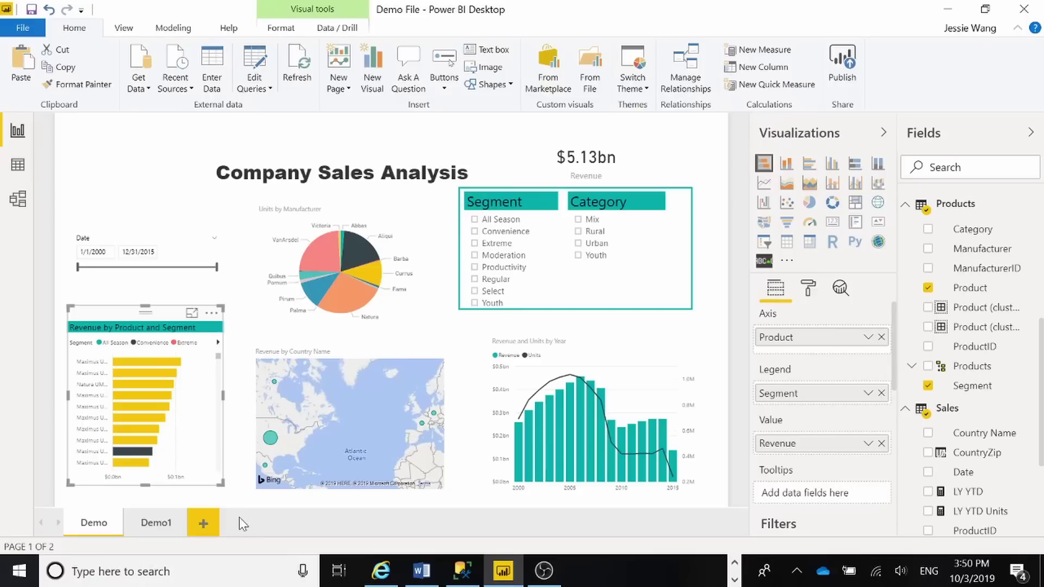
On Demo1, set the revenue bar chart's axis to Product and legend to Segment, and move the chart slightly down.
click(174, 522)
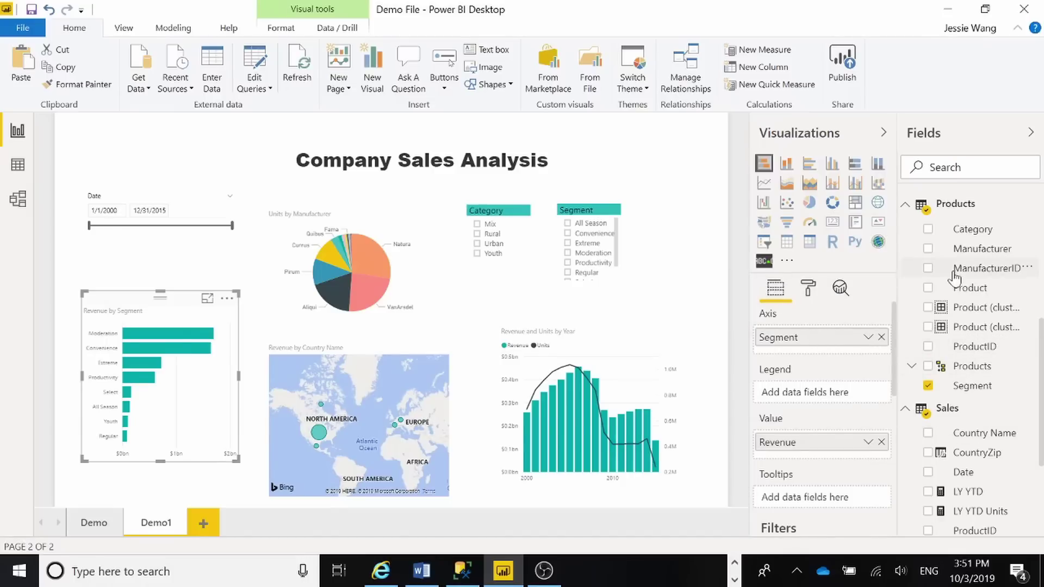
drag(958, 288, 806, 423)
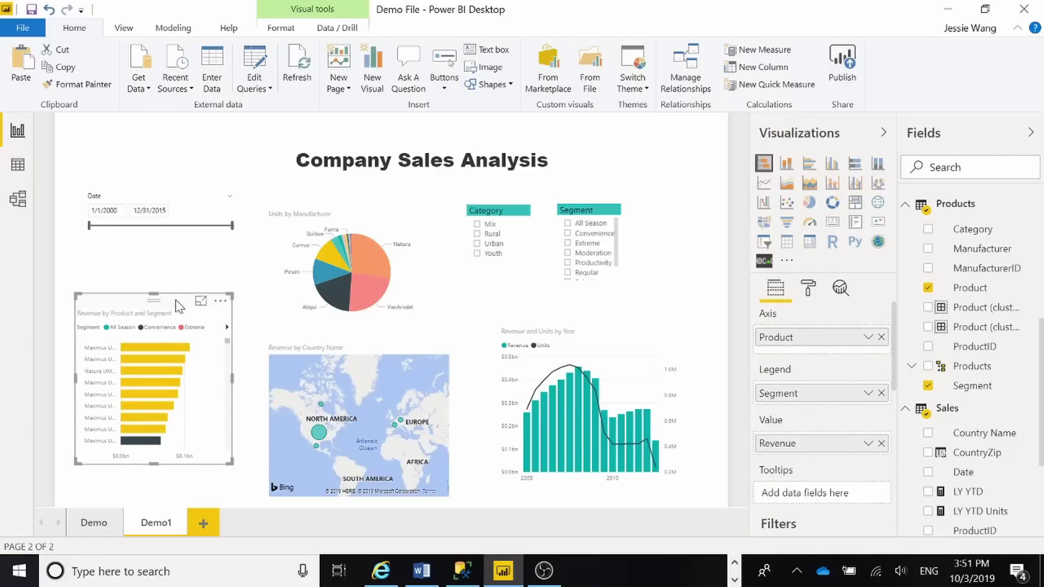
drag(181, 304, 176, 316)
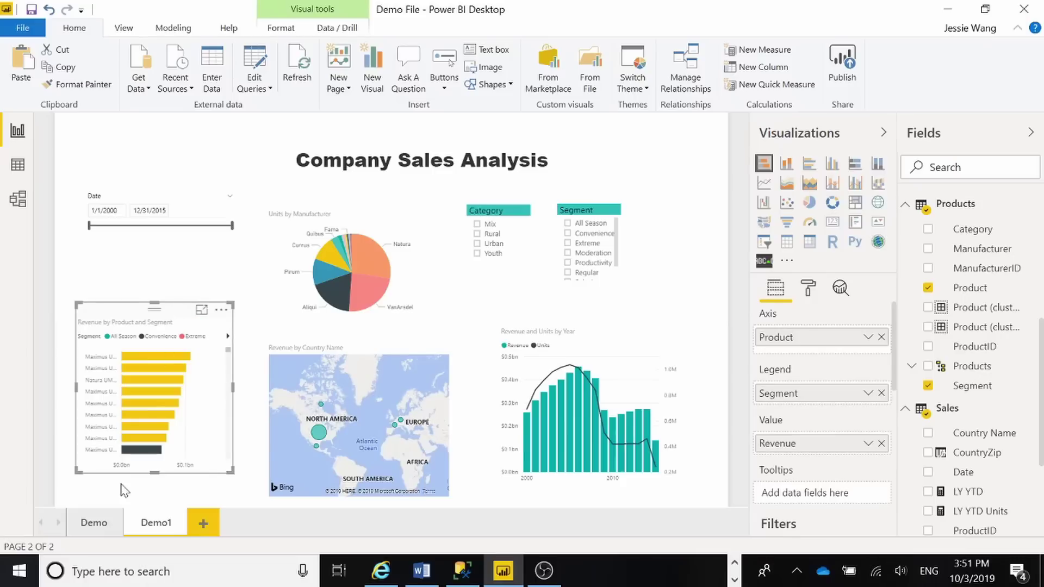
Compare the Demo and Demo1 layouts and examine the Revenue card on the Demo page.
click(87, 532)
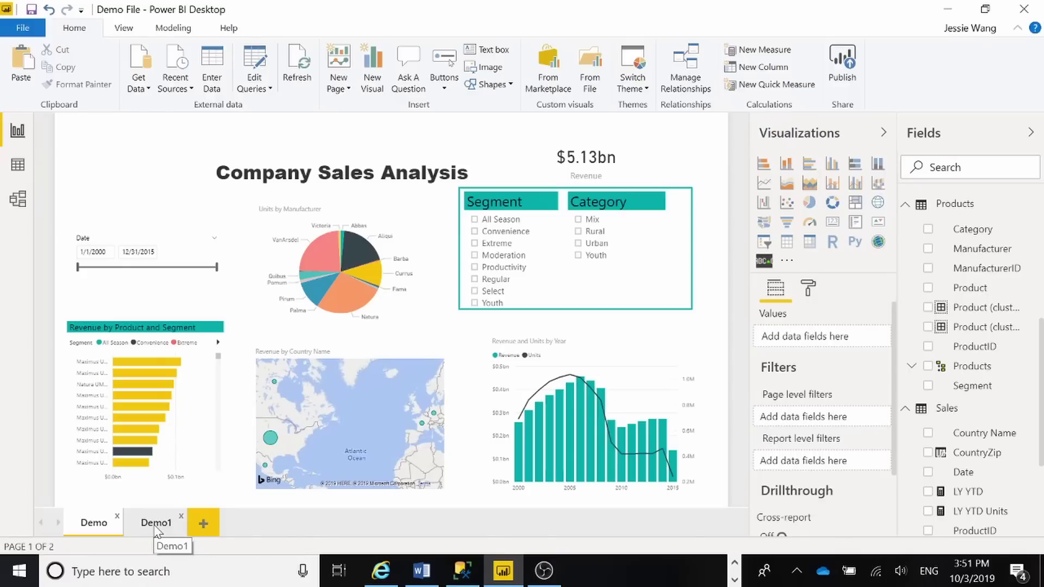
click(156, 523)
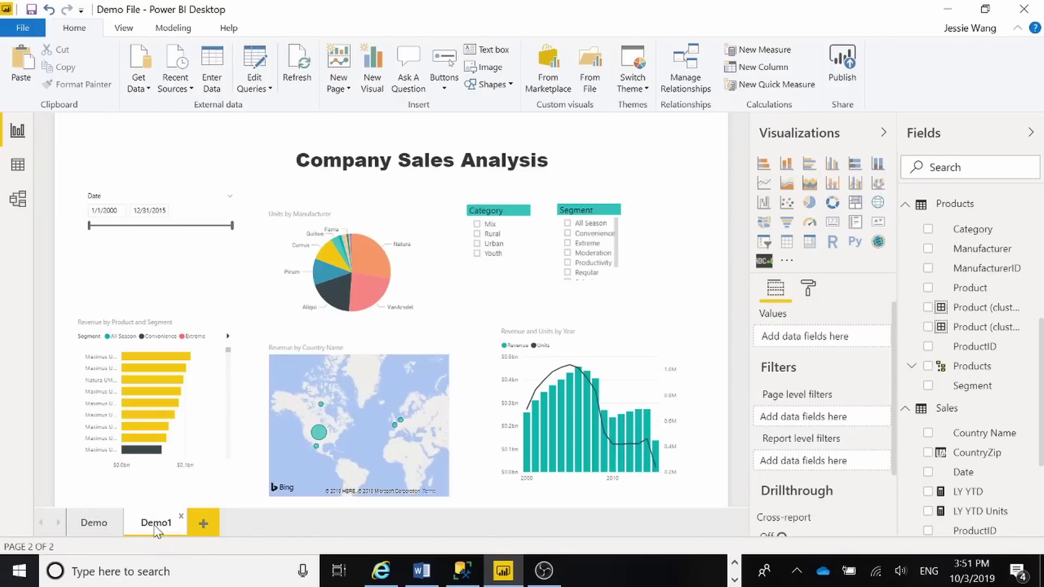
click(91, 523)
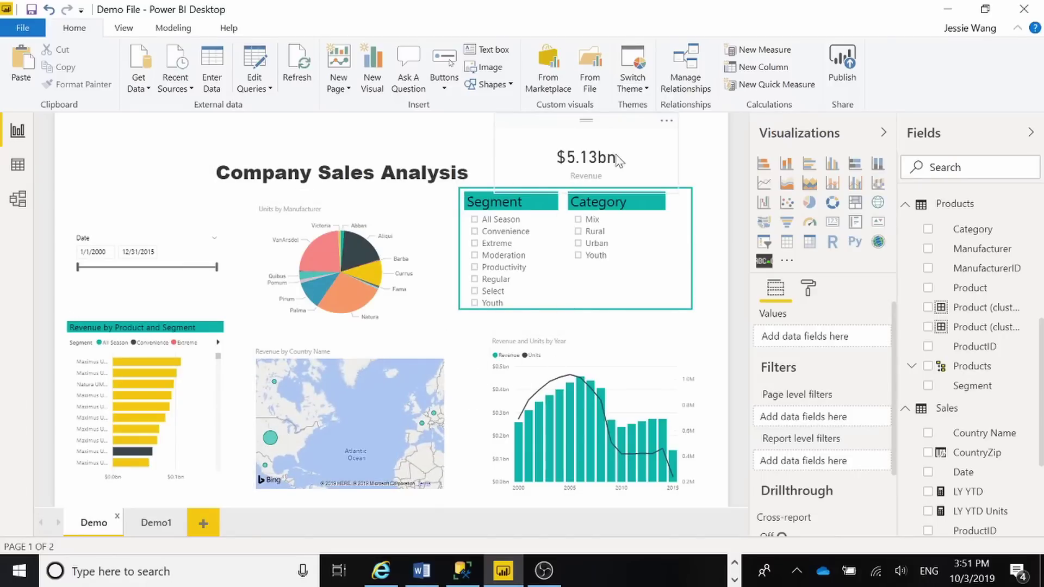
click(581, 136)
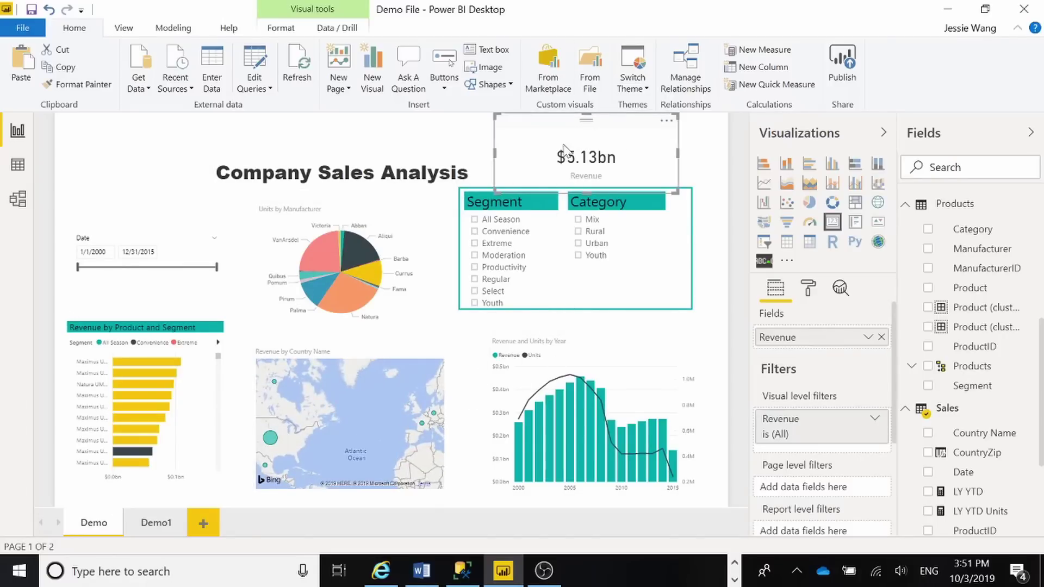
Add a card visual showing Revenue to the Demo1 page, placed in the upper corner beside the report title.
click(146, 523)
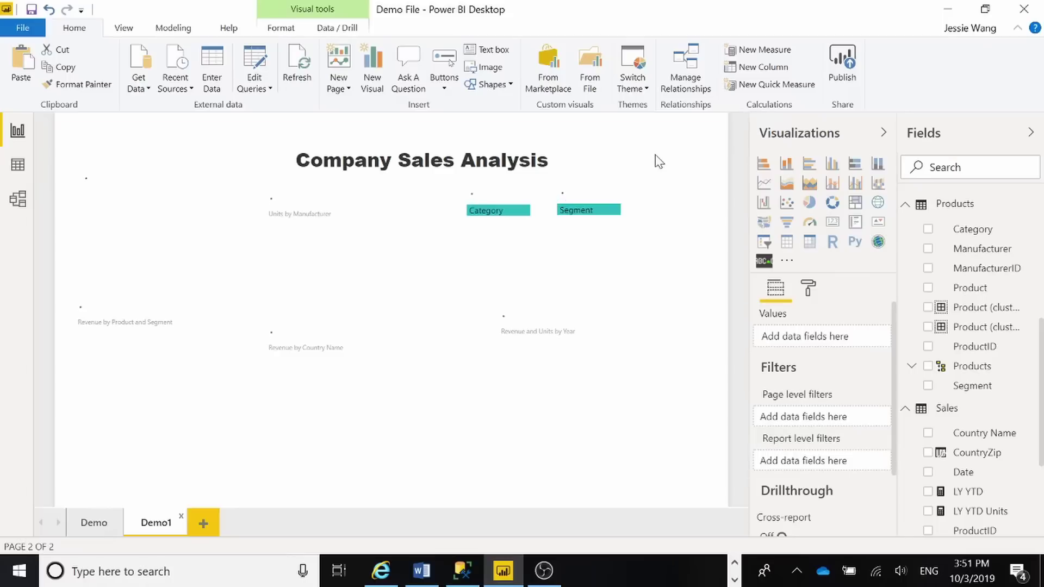
click(832, 222)
drag(625, 143, 623, 132)
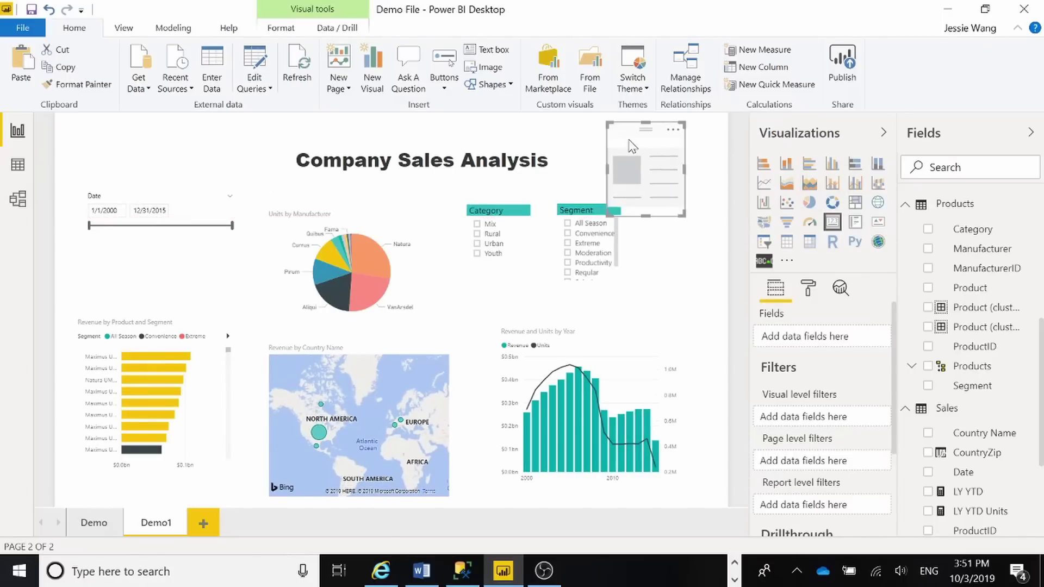
scroll(993, 437, down, 3)
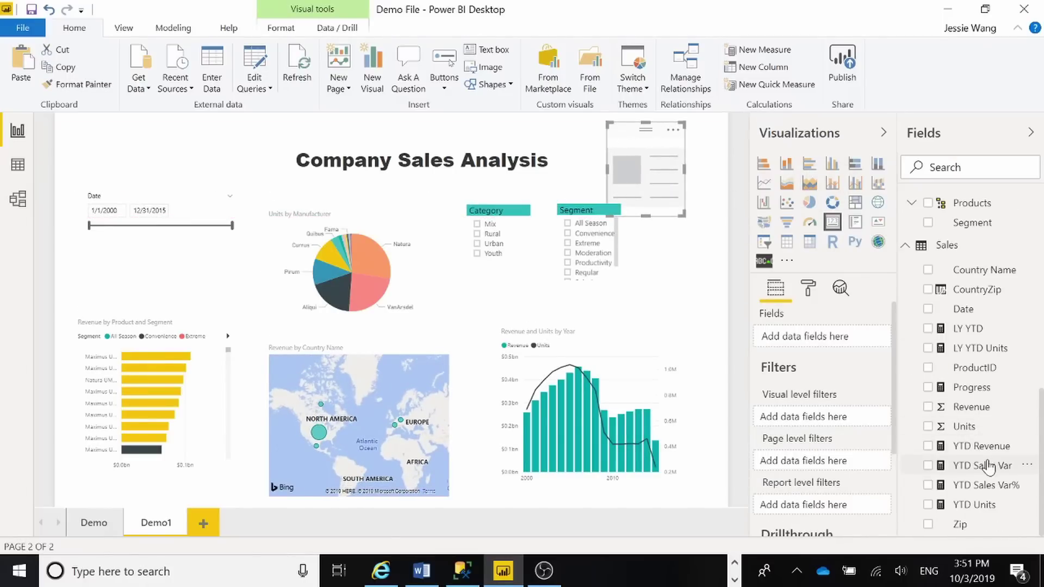
click(928, 407)
drag(613, 153, 615, 145)
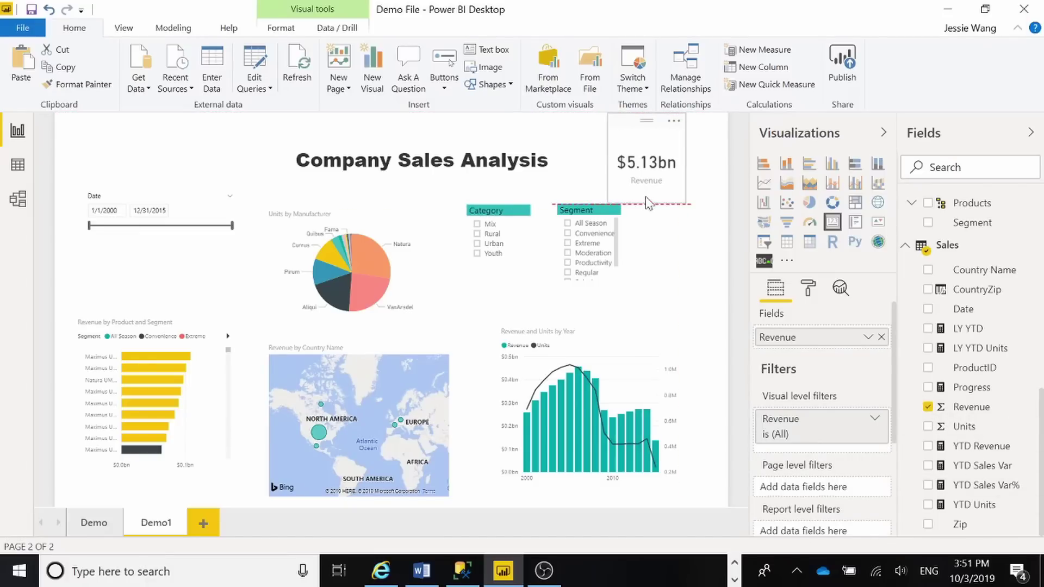
Reduce the Revenue card's height and move the Segment slicer closer to the Category slicer.
drag(648, 206, 646, 189)
click(625, 198)
drag(579, 198, 565, 198)
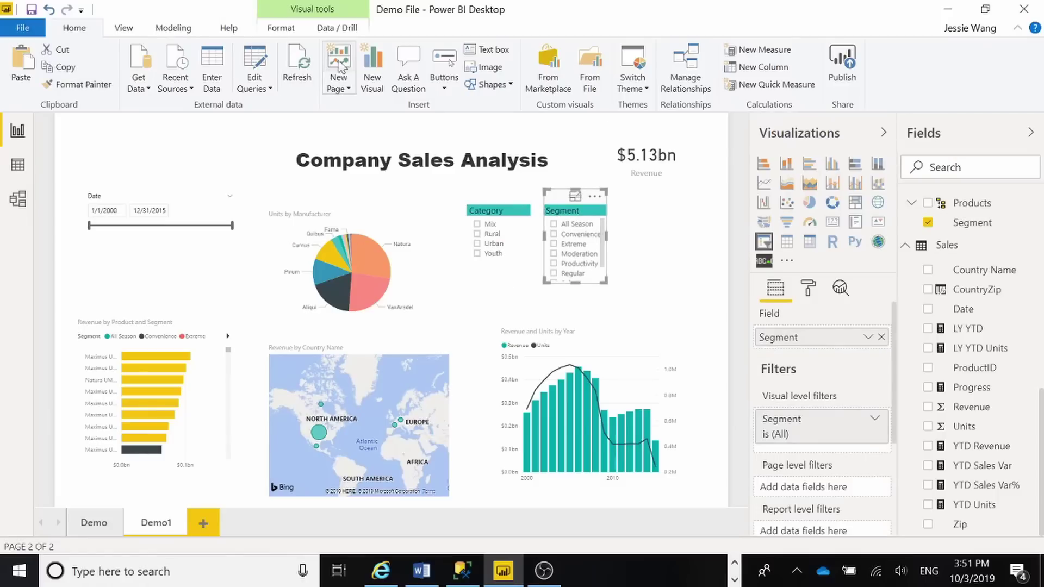
Add a rectangle shape on the Demo1 page and size it to surround the Category and Segment slicers.
click(135, 31)
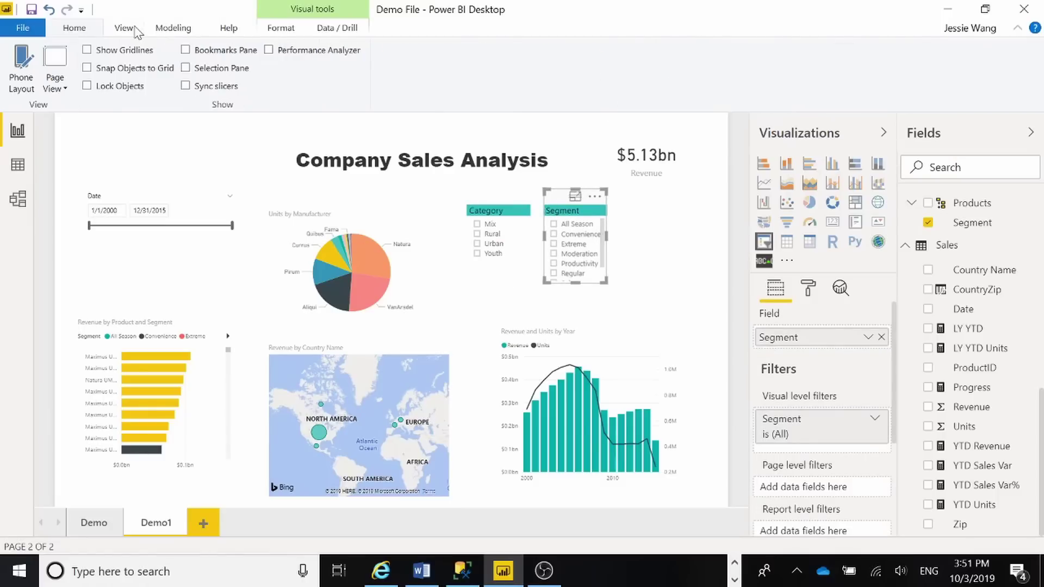
click(174, 30)
click(87, 35)
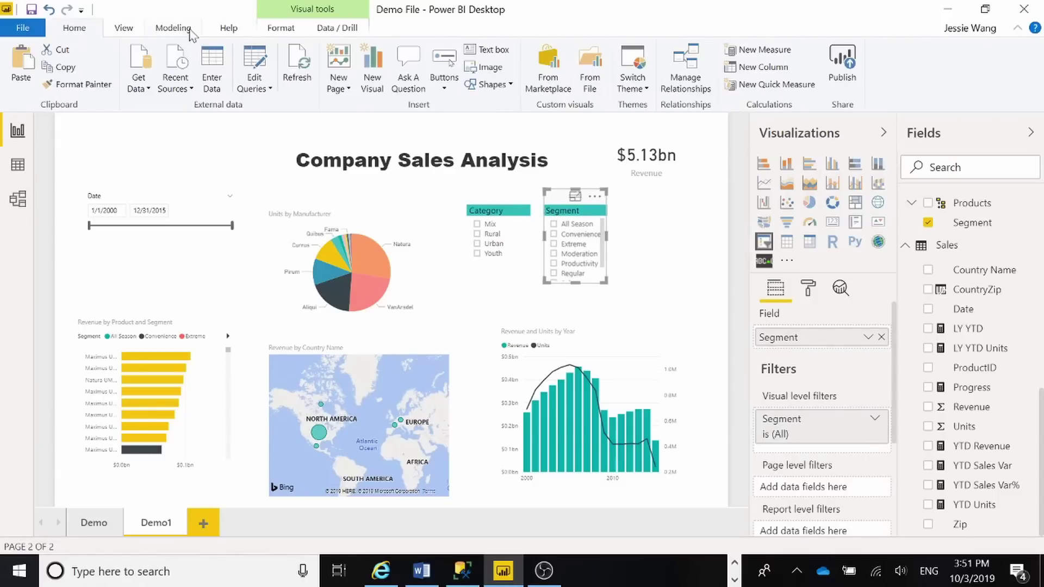
click(503, 86)
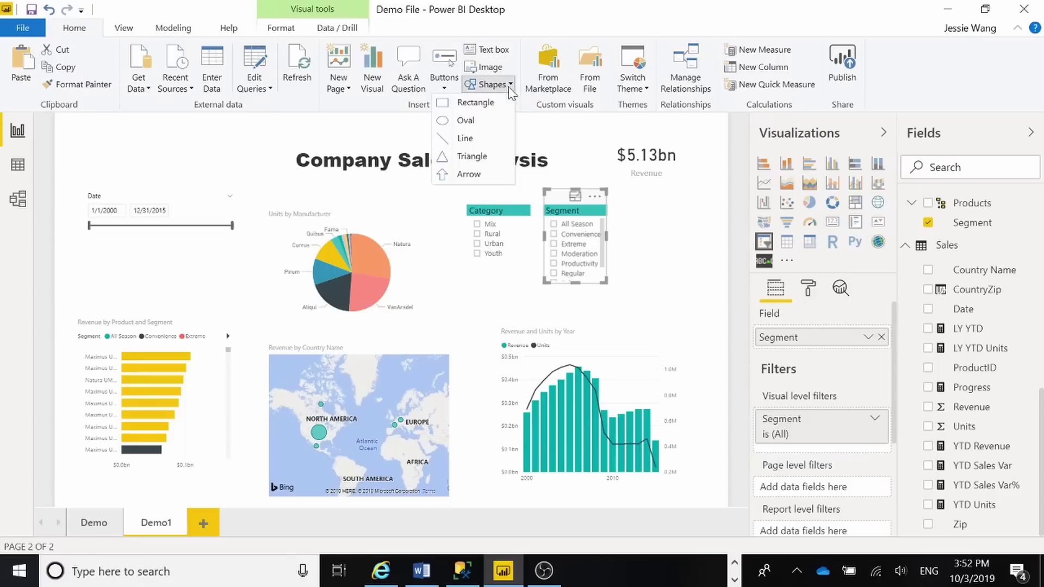
click(476, 103)
drag(636, 210, 481, 202)
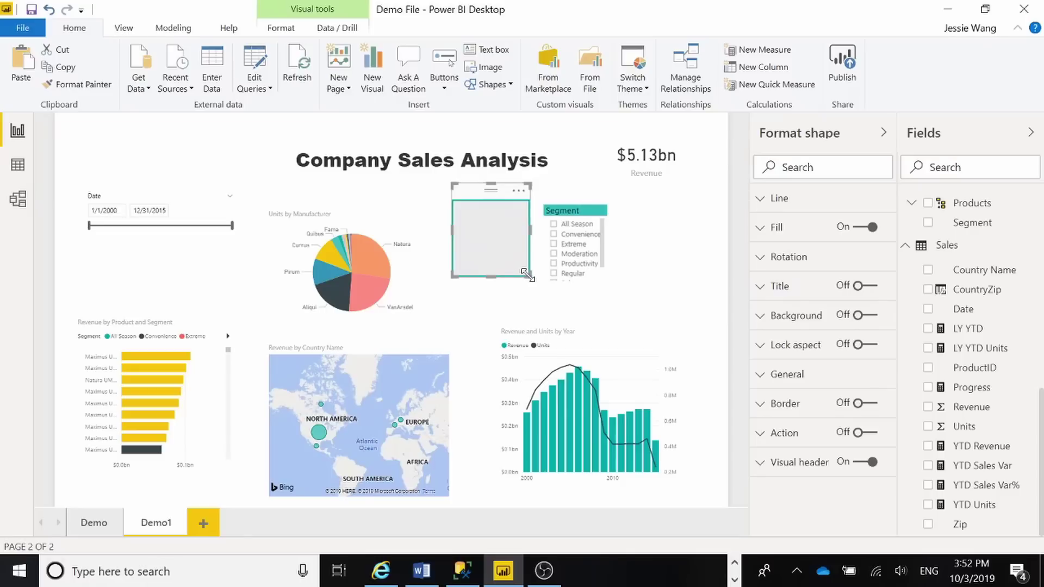
drag(530, 279, 636, 292)
click(642, 275)
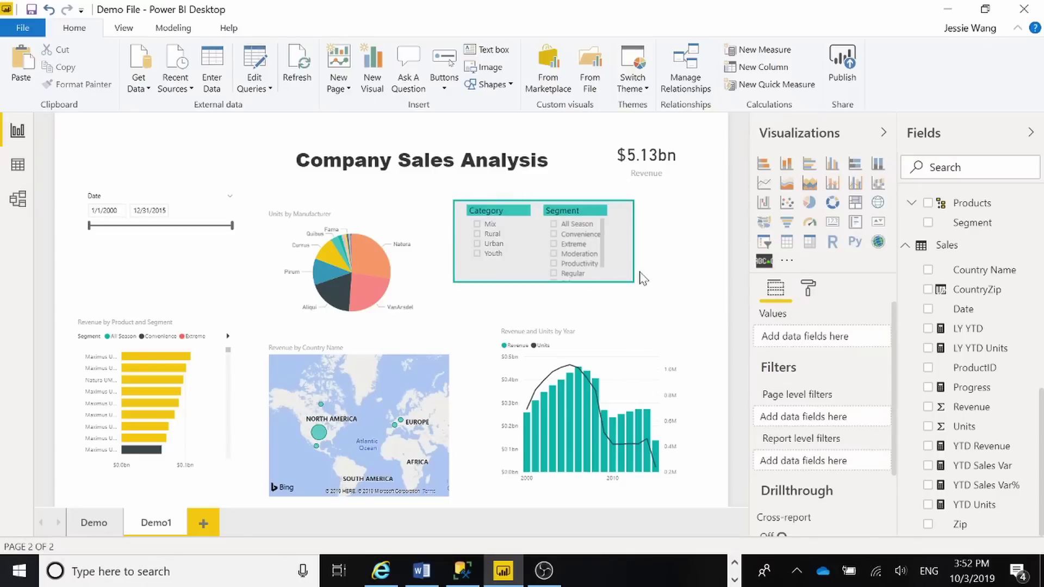
Turn off the rectangle's fill so only an outline frames the two slicers, and extend the frame slightly.
click(809, 288)
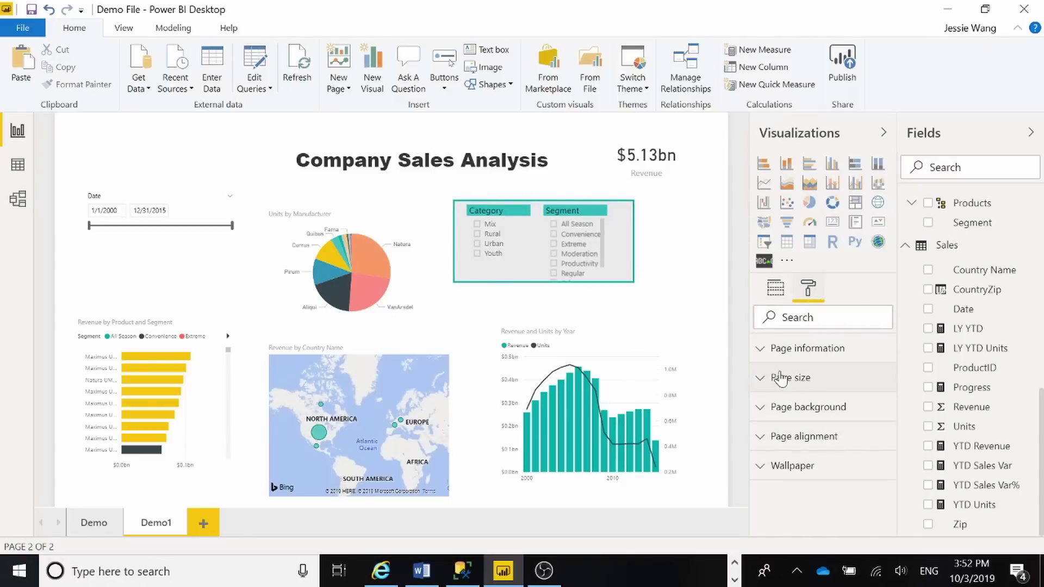
click(629, 217)
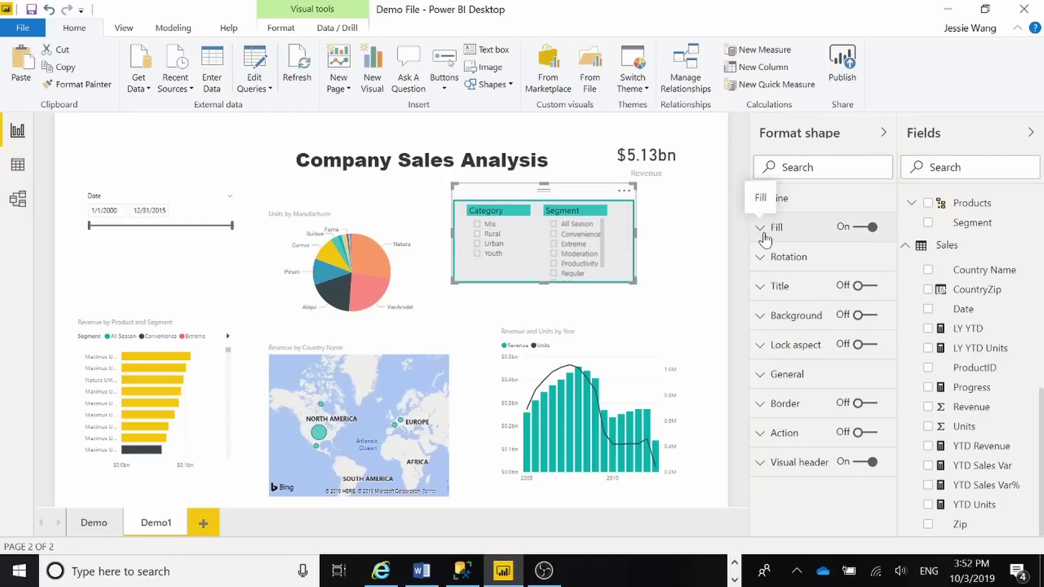
click(760, 321)
click(673, 268)
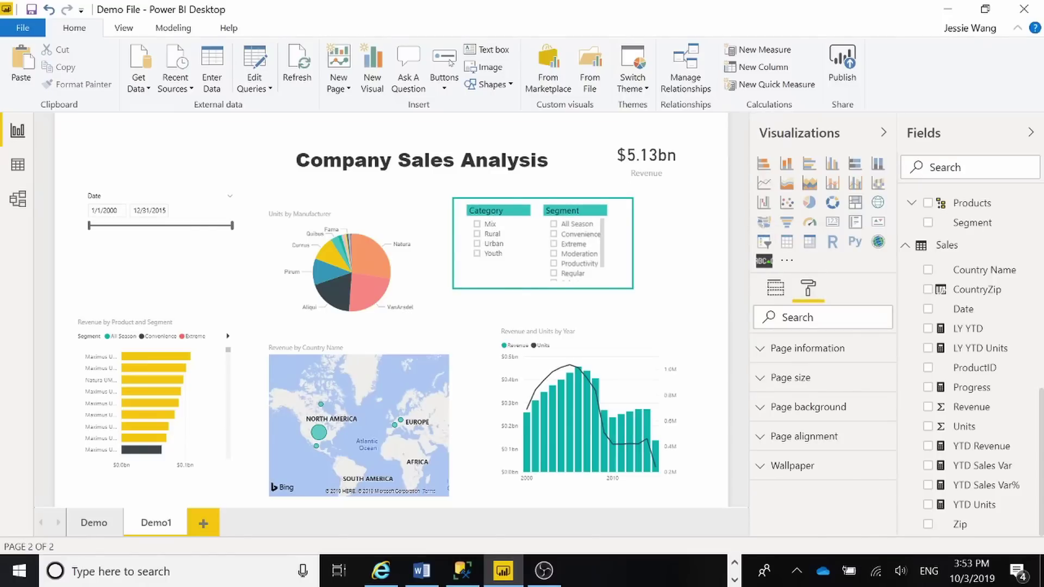
Reopen PowerBI Demo.docx in Word at full size and read agenda item 3 on accessing the report from anywhere.
key(alt+Tab)
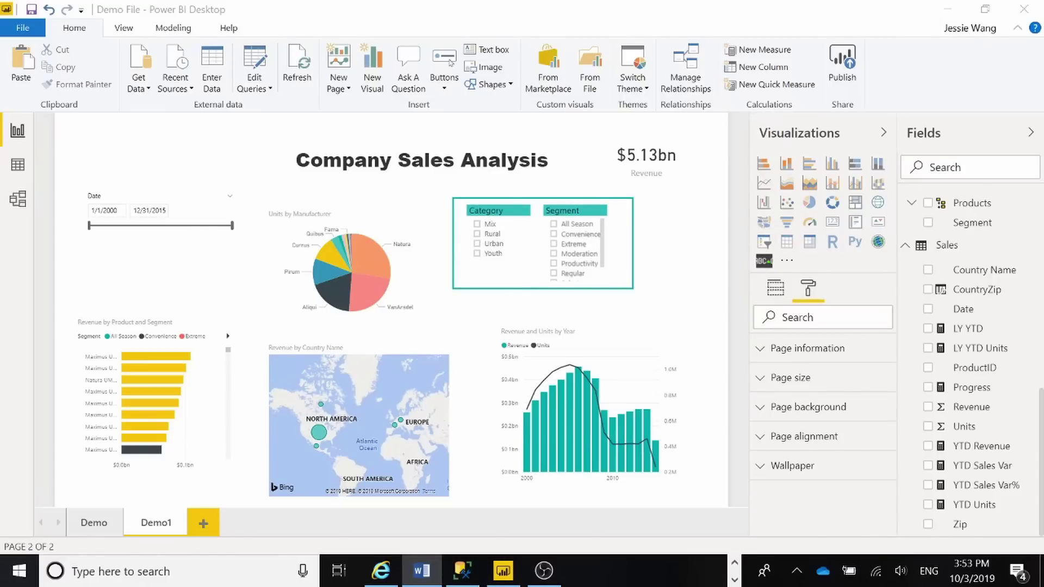
key(alt+F4)
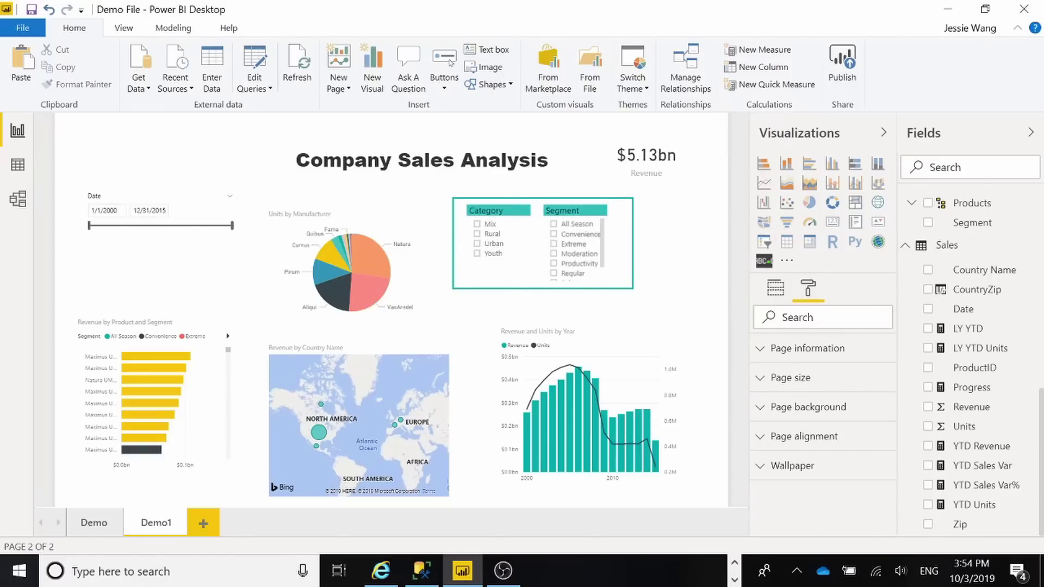
click(734, 580)
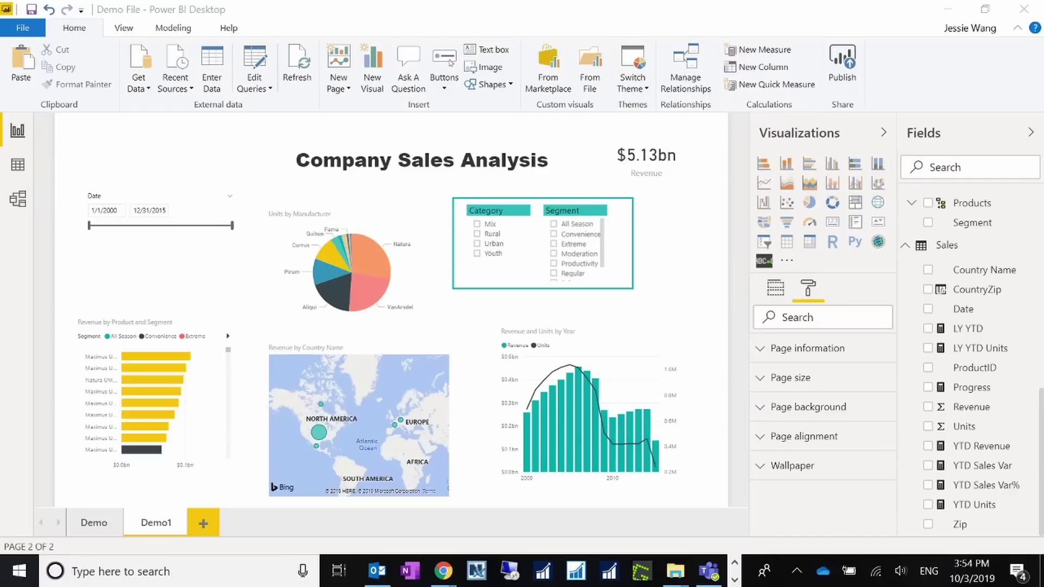
click(543, 570)
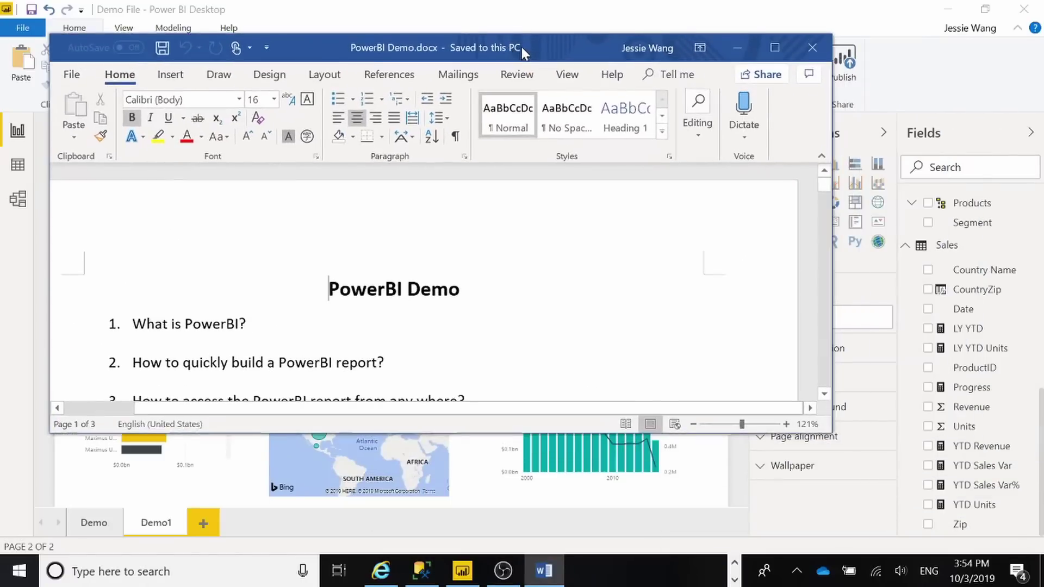
click(775, 48)
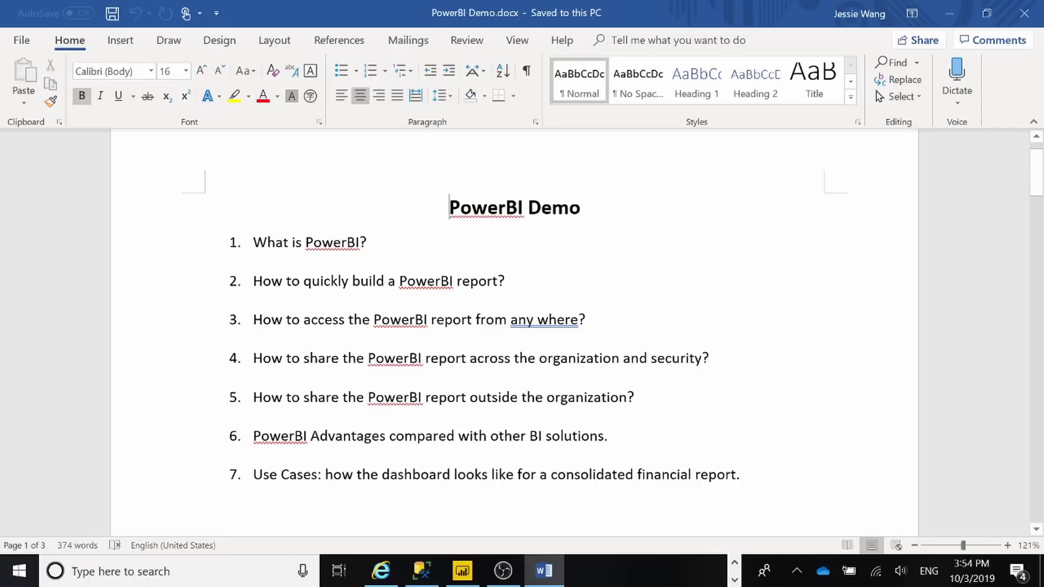
click(254, 320)
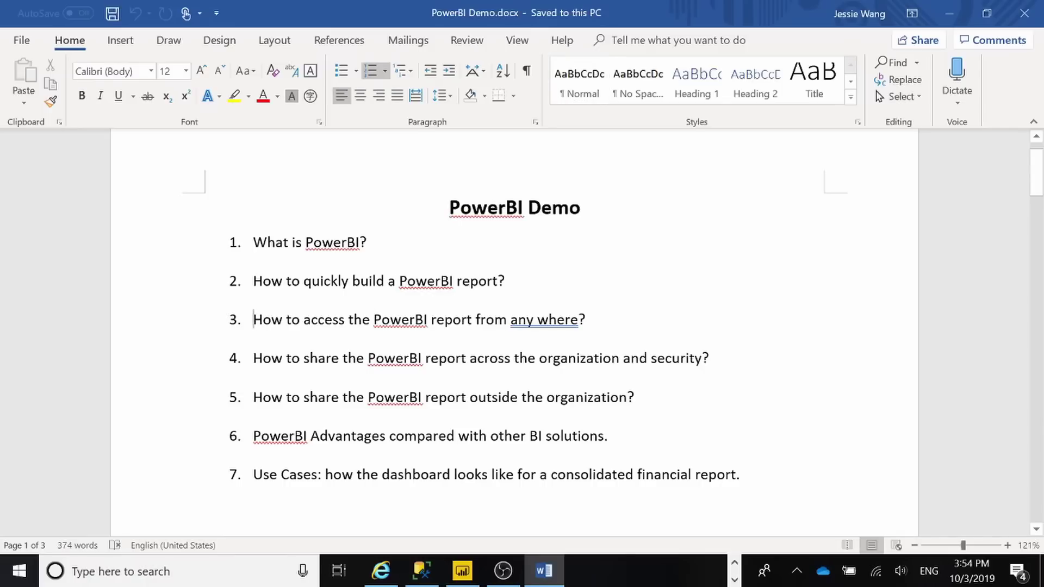
drag(254, 319, 600, 321)
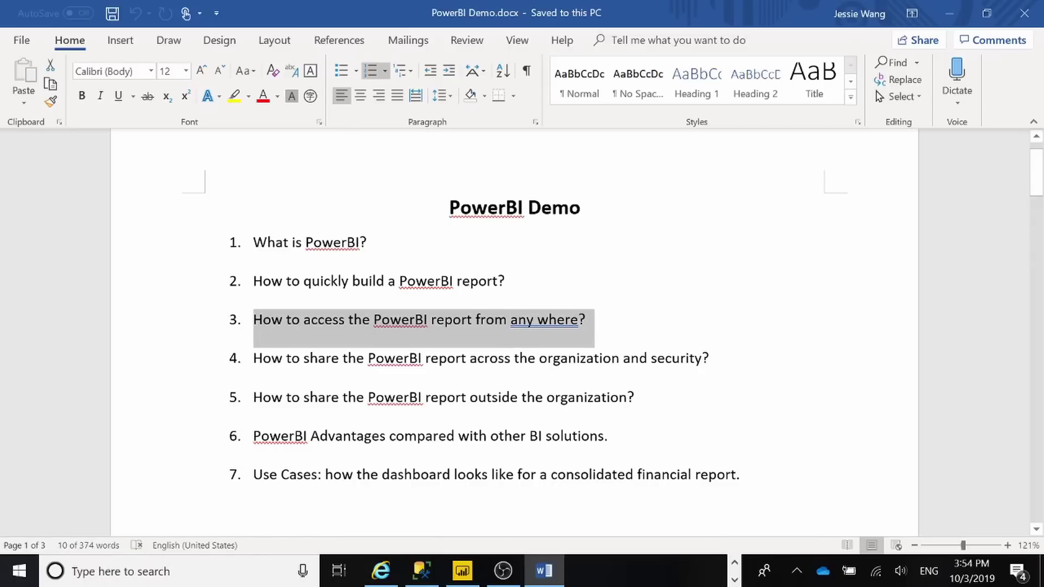
Switch back to the Demo page in Power BI Desktop, start publishing the report and save the pending changes.
click(734, 564)
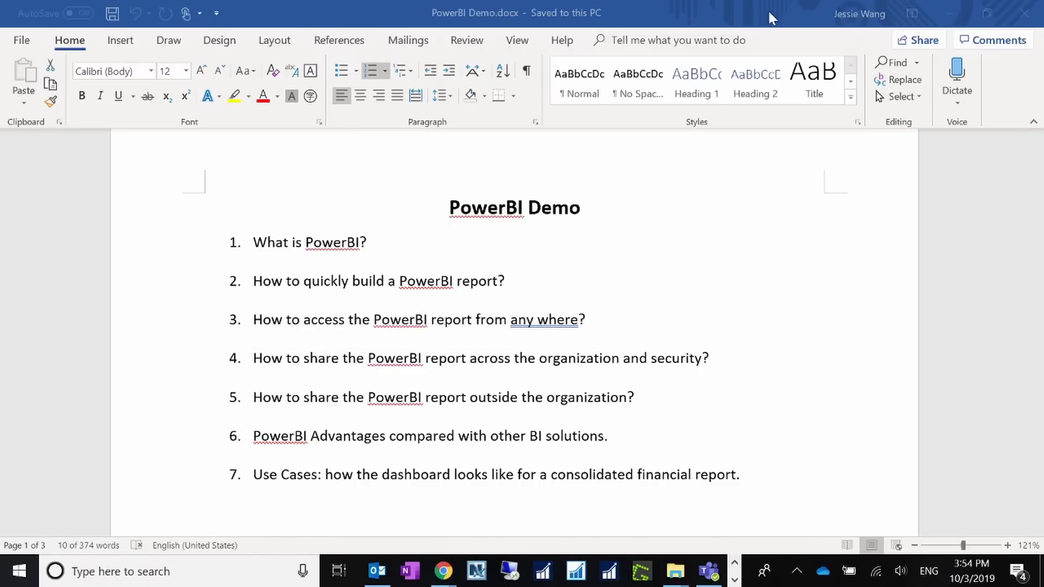
click(987, 13)
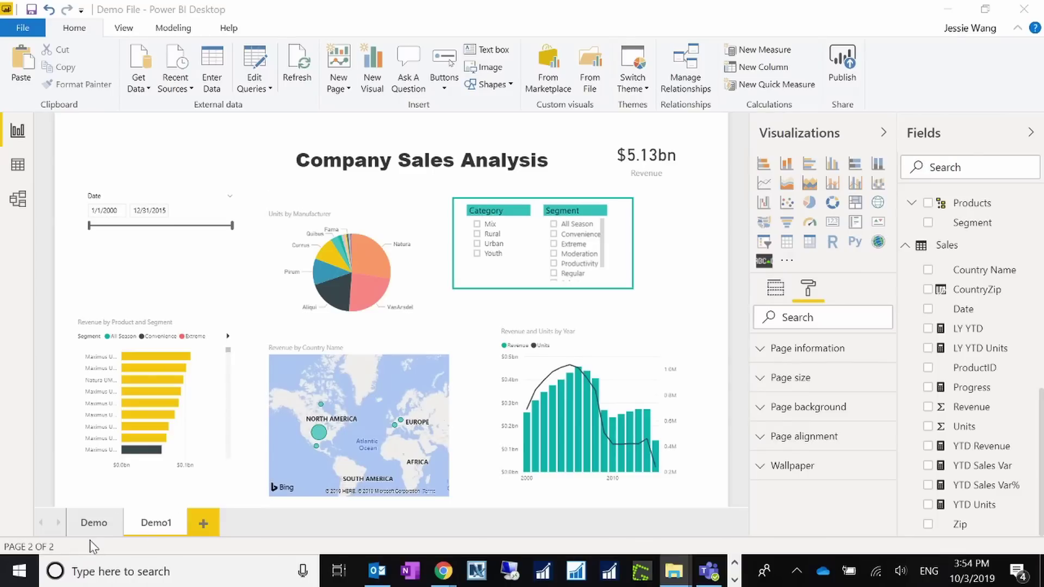
click(94, 523)
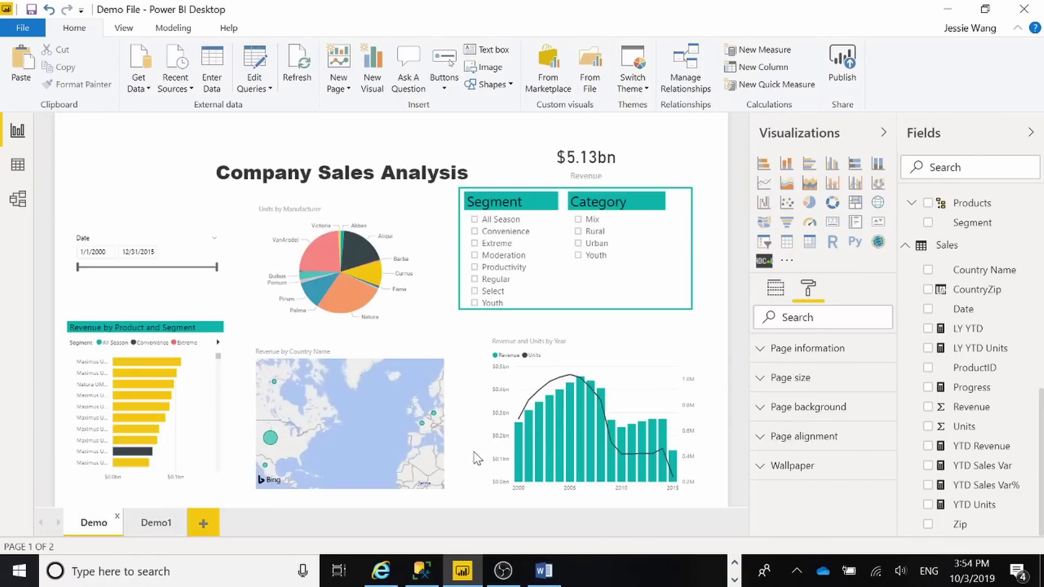
click(843, 66)
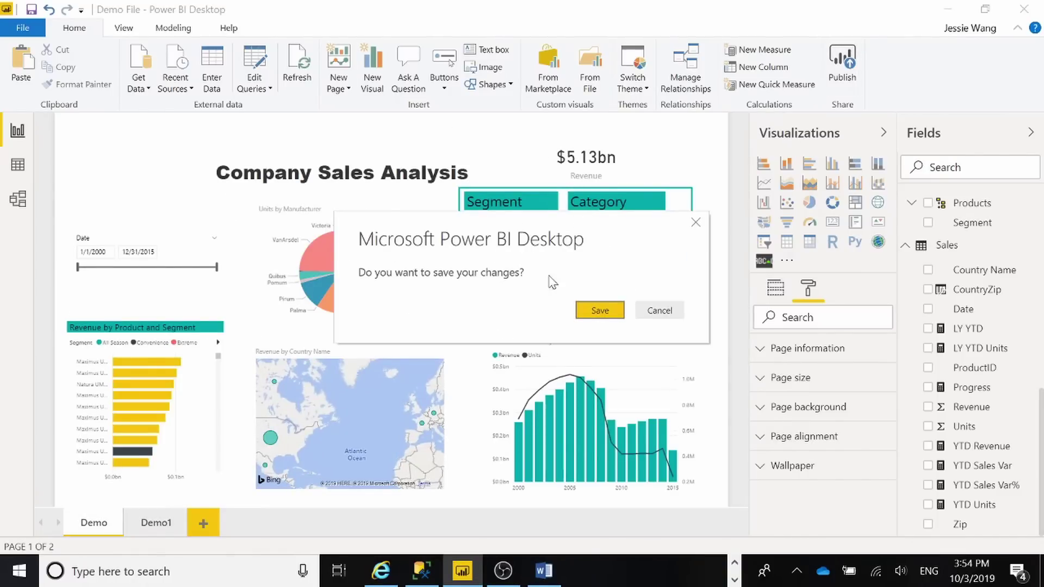
click(593, 315)
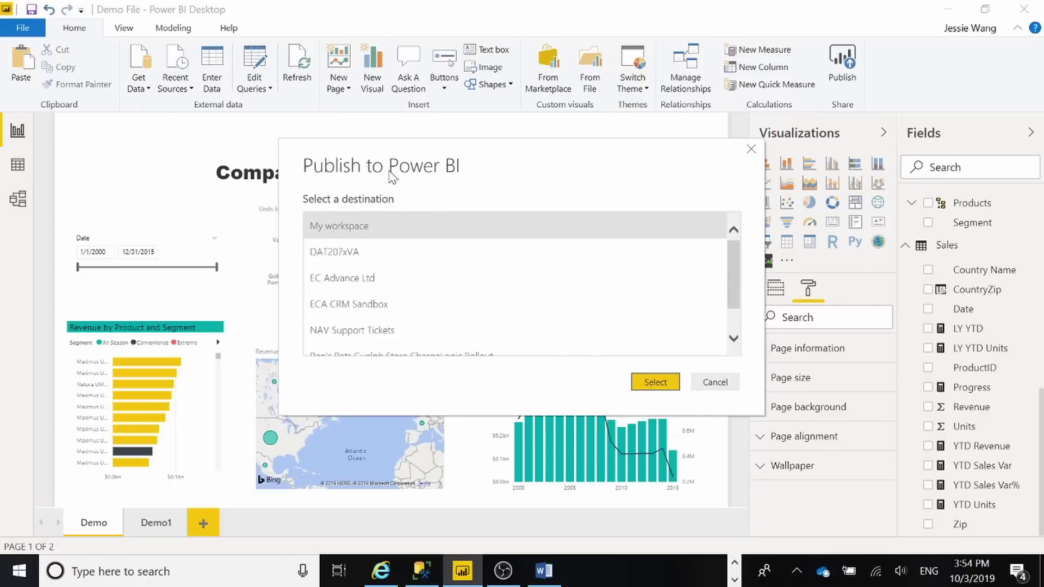
Review the available publishing destinations and publish the report to My workspace.
click(416, 249)
scroll(408, 318, down, 2)
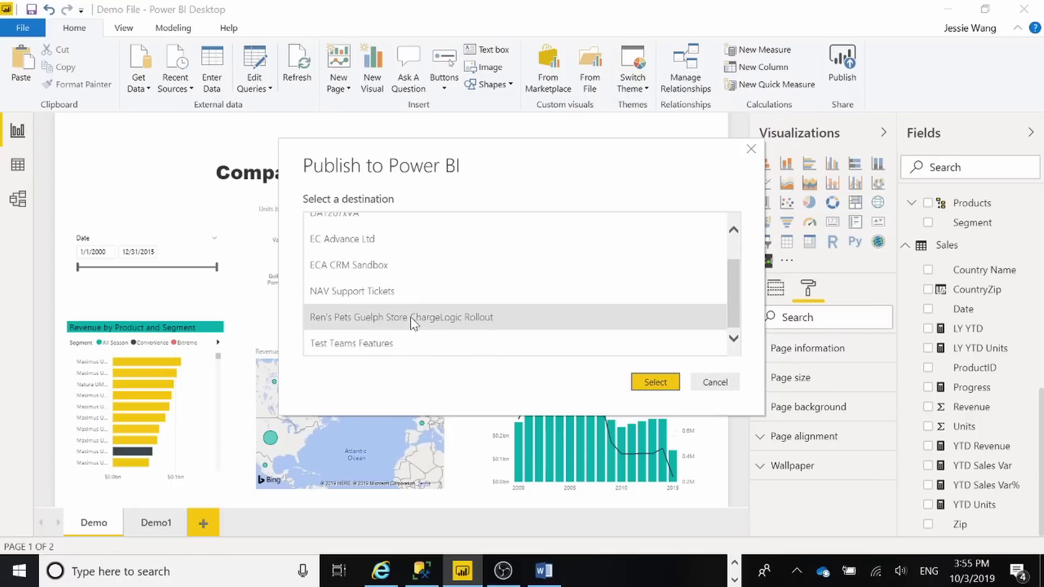
scroll(411, 318, up, 2)
click(373, 226)
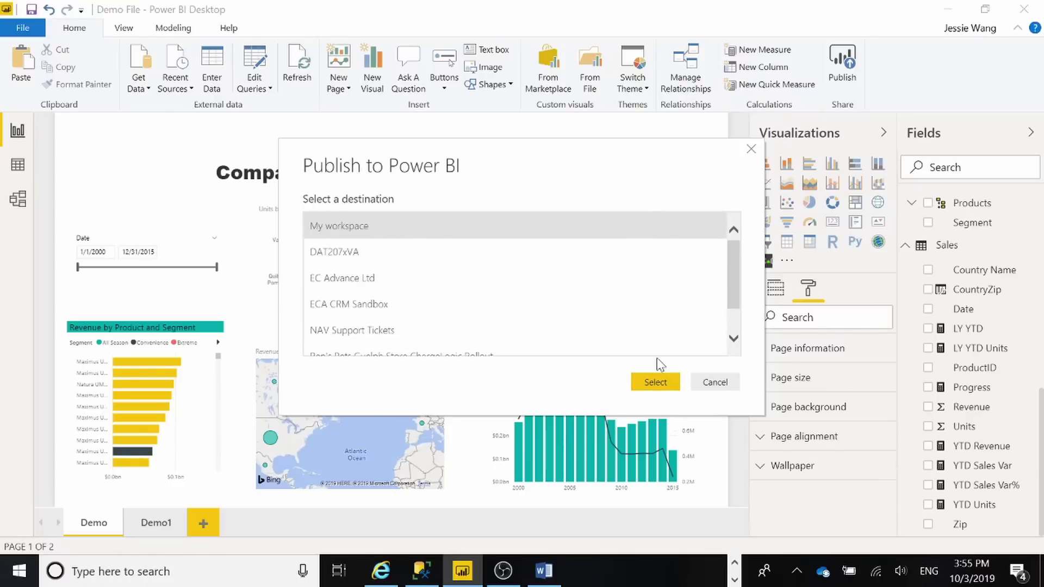
click(652, 384)
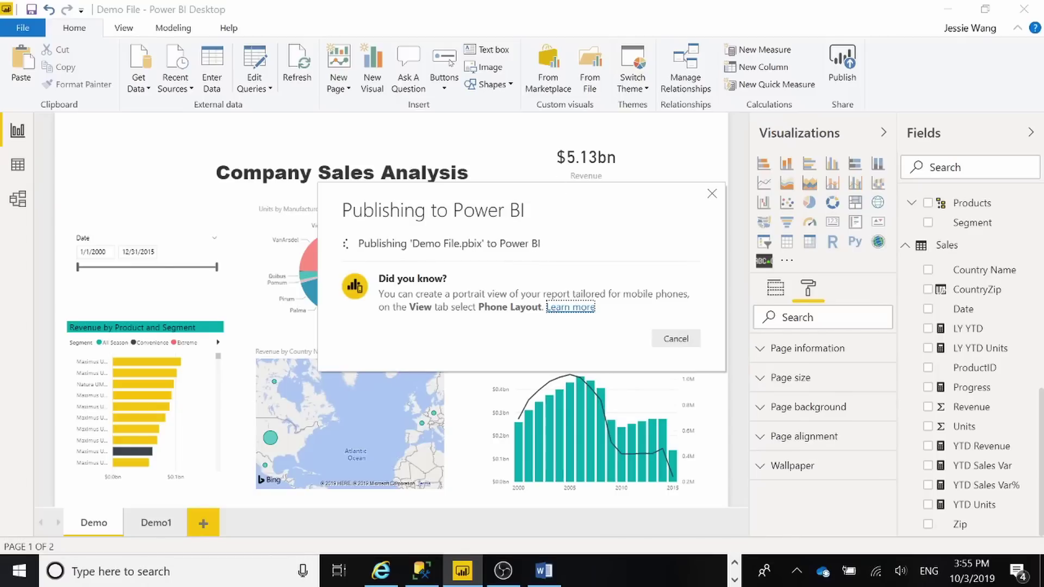
Switch to File Explorer, maximize the Skyline folder window and locate Demo File.pbix.
click(734, 580)
click(675, 571)
drag(1023, 42, 429, 43)
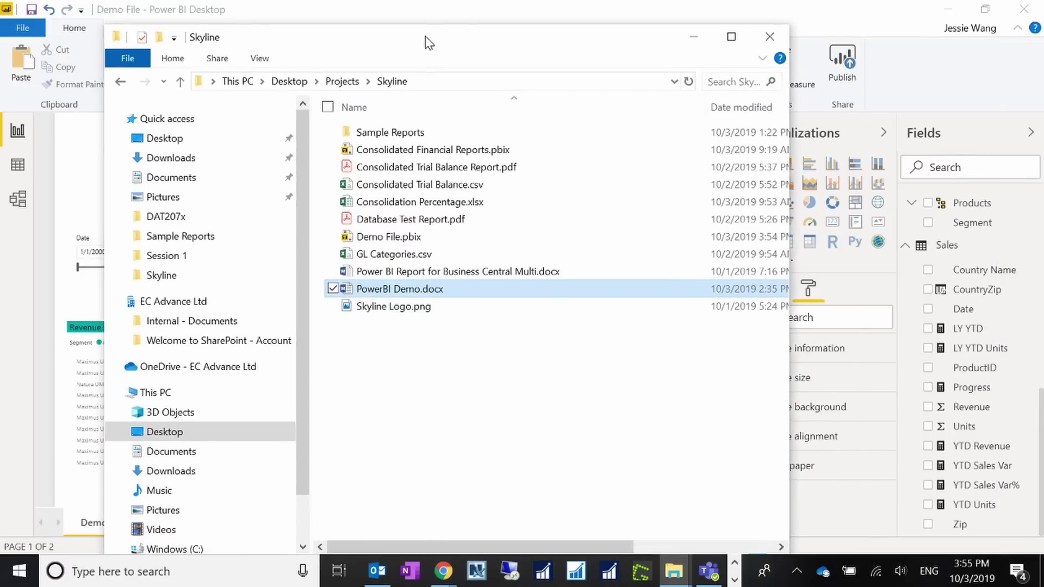
click(731, 36)
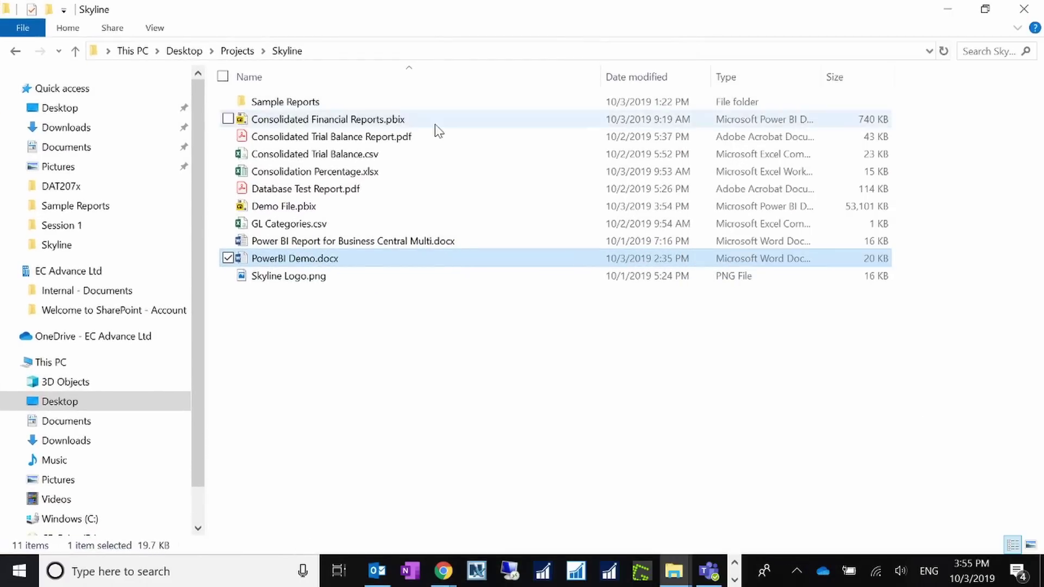
click(315, 206)
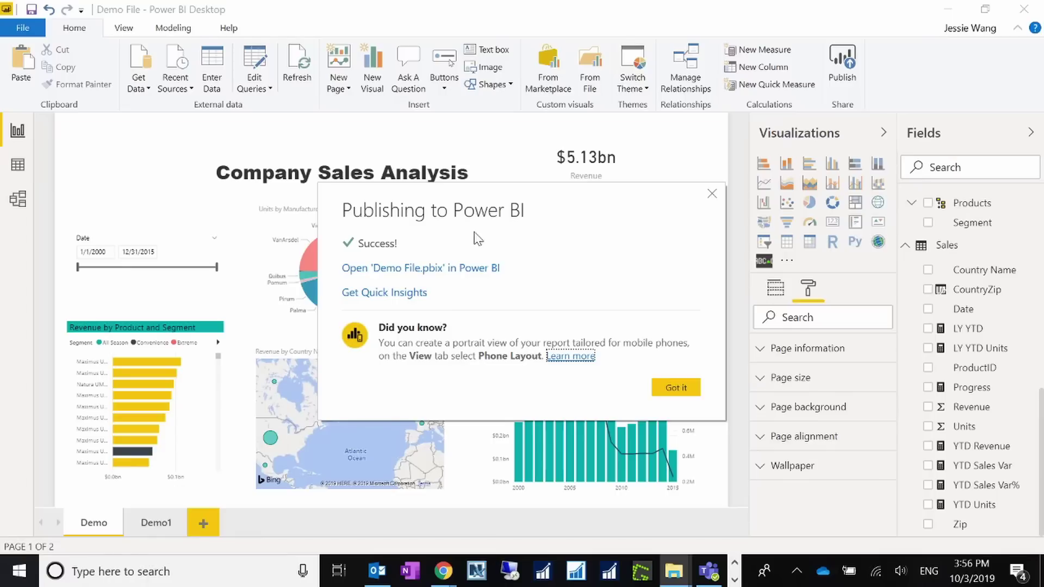
Open the published Demo File report in the Power BI service and bring up the datasets of My workspace.
click(423, 268)
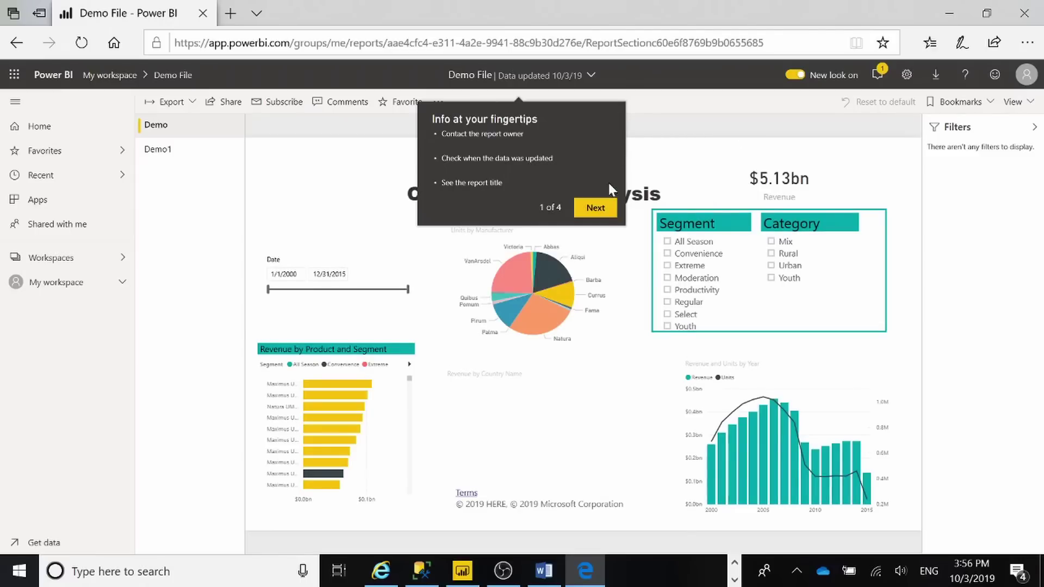
click(599, 208)
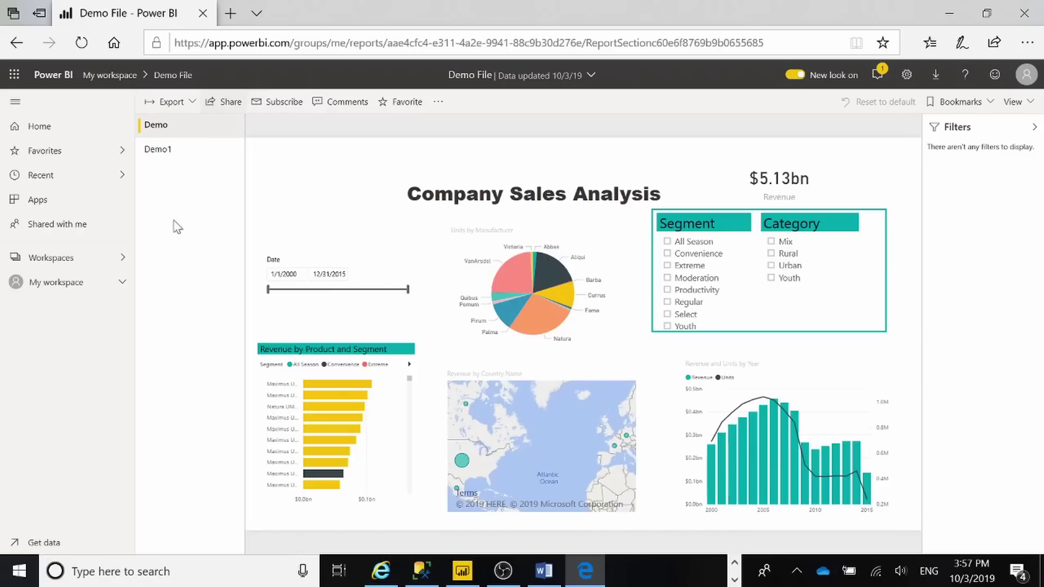
click(49, 286)
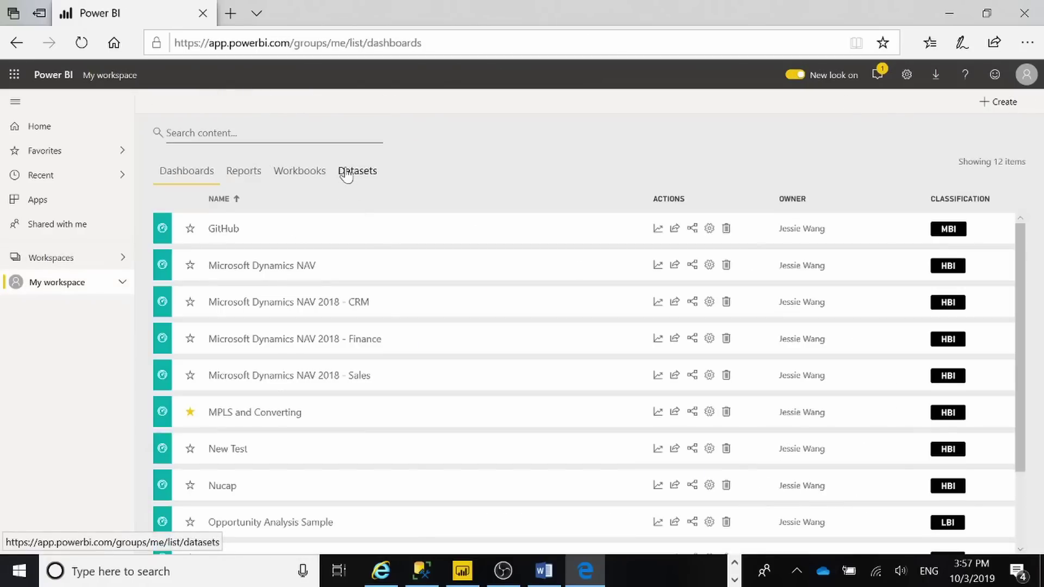
click(347, 173)
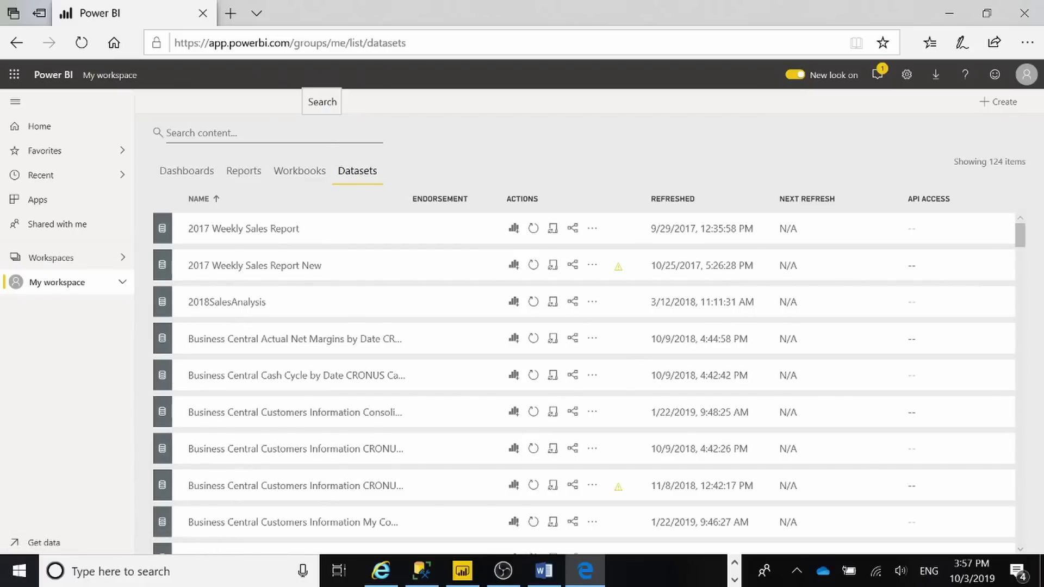
Close the Internet Explorer window with the Admin portal, return to Edge and search the datasets for "Demo File".
click(477, 578)
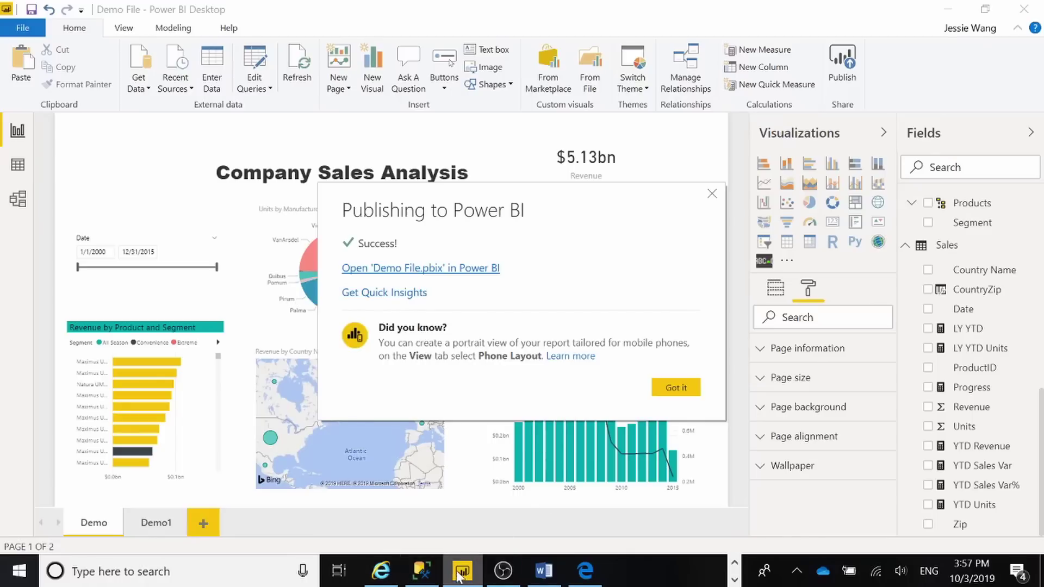
click(382, 569)
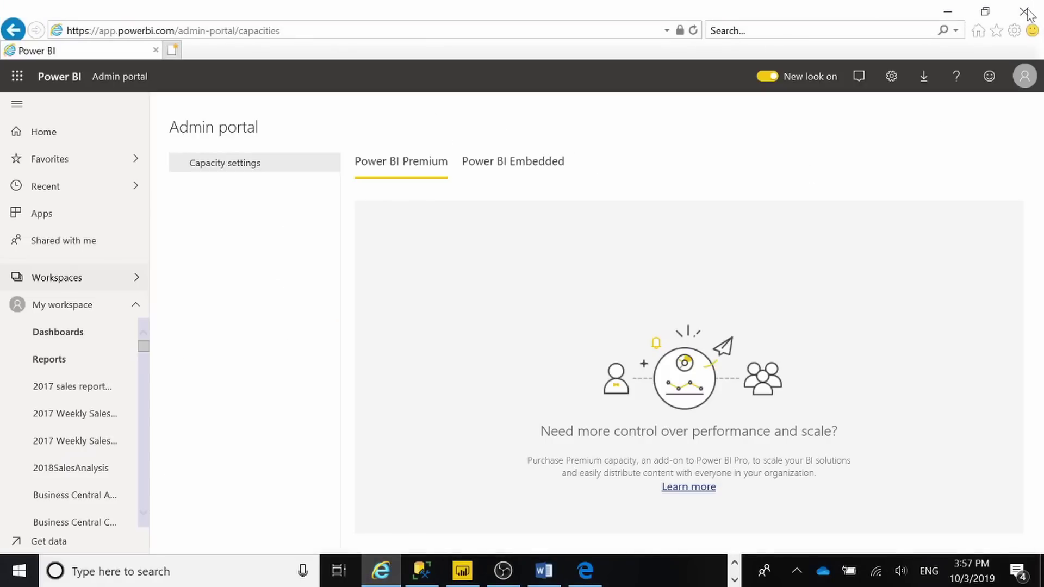
click(1024, 11)
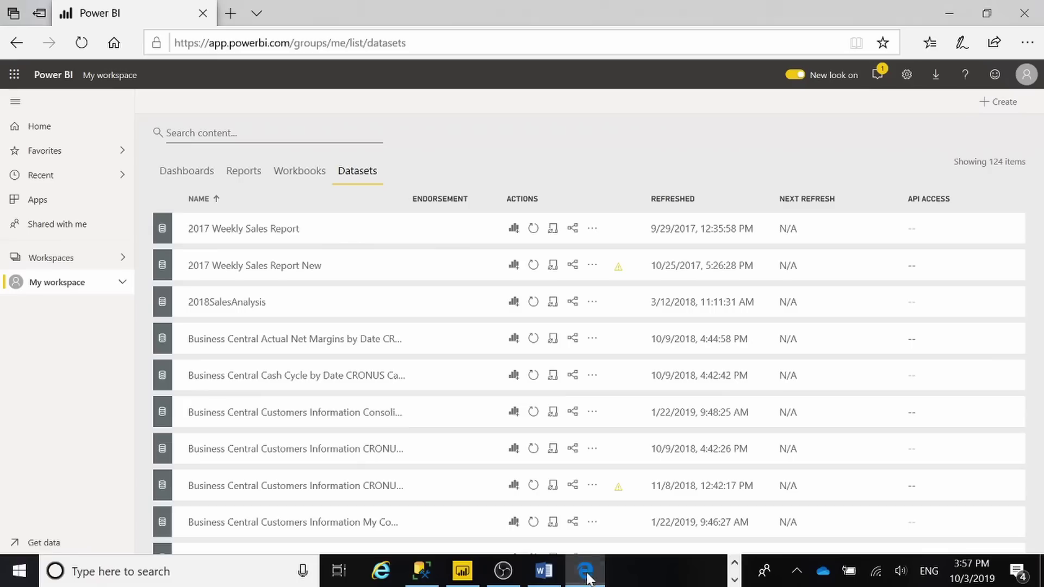
click(585, 571)
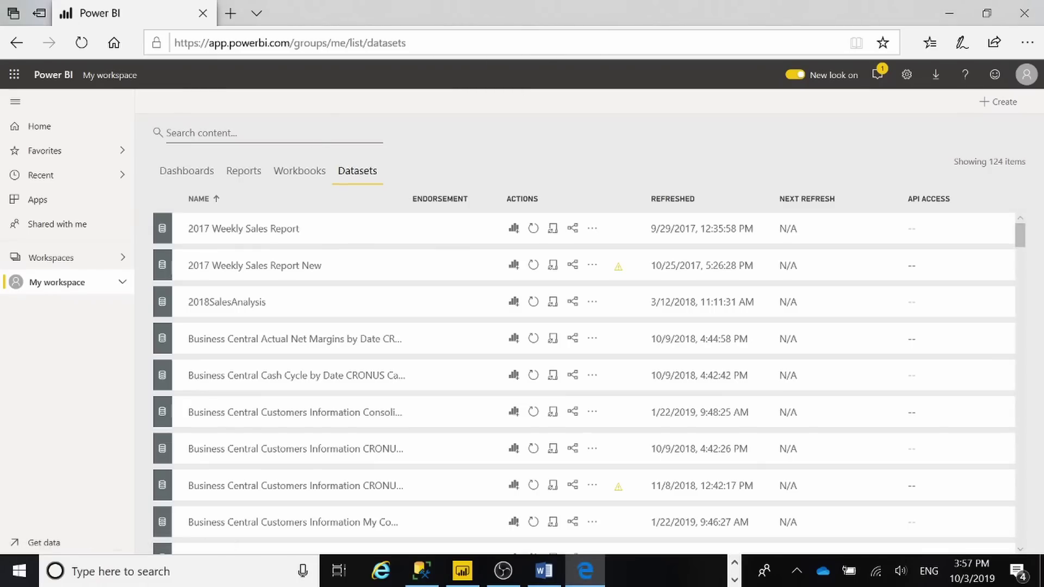
click(288, 132)
text(Demo File)
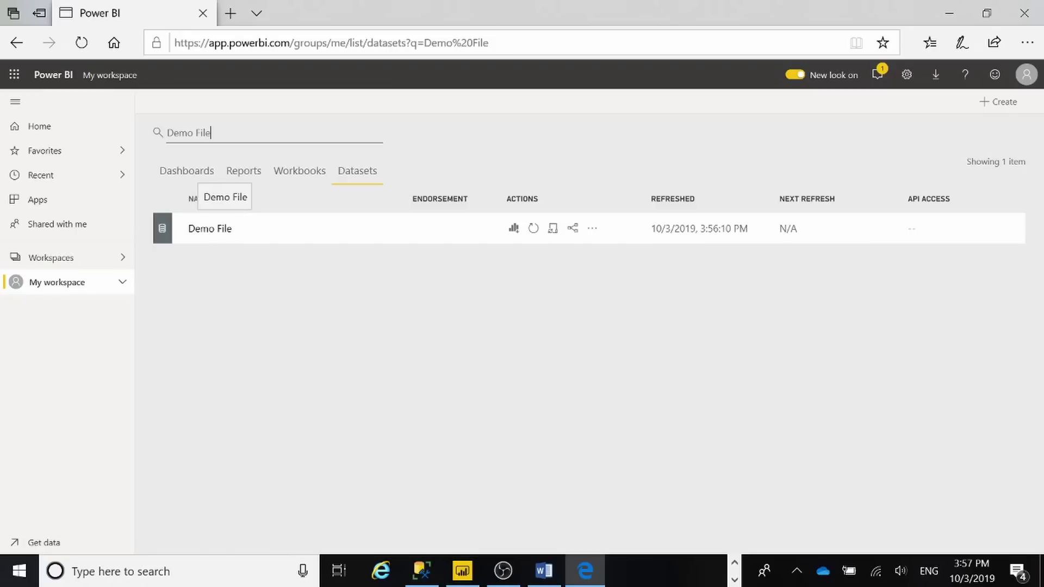
List the My workspace reports matching "Demo File", check the agenda in Word and open the Demo File report in the Power BI service.
click(243, 179)
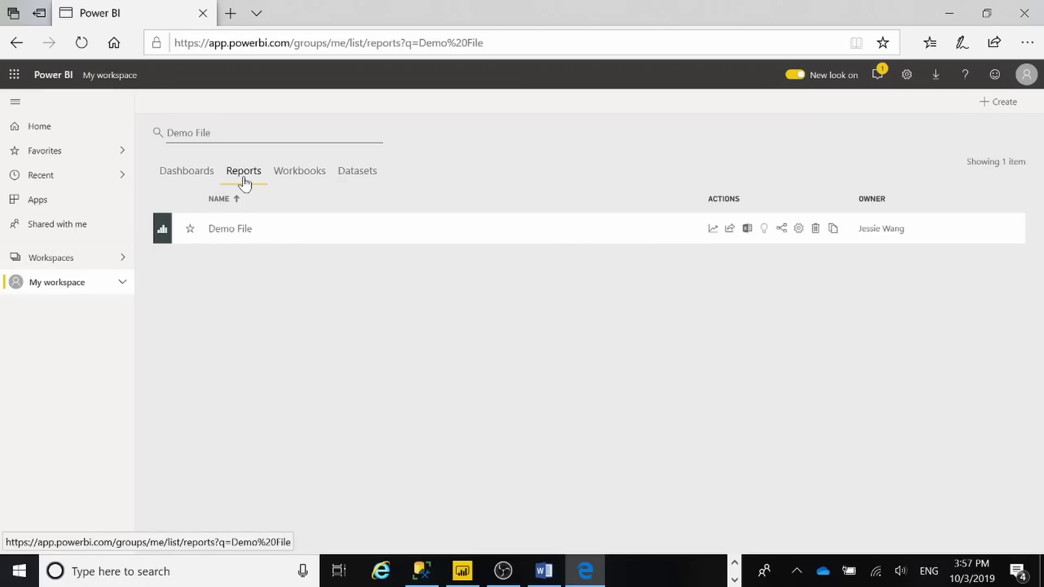
click(246, 139)
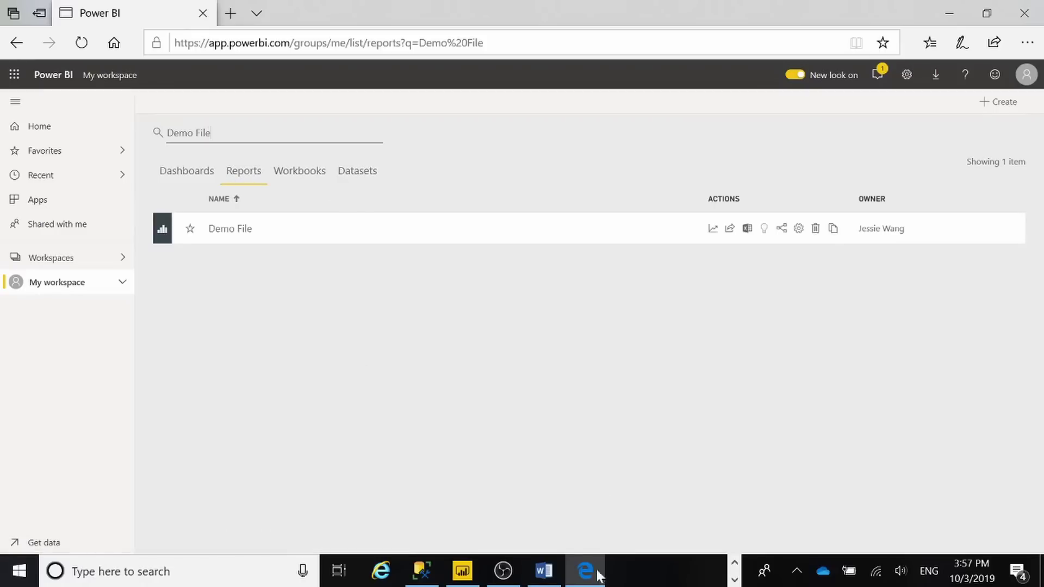
click(543, 571)
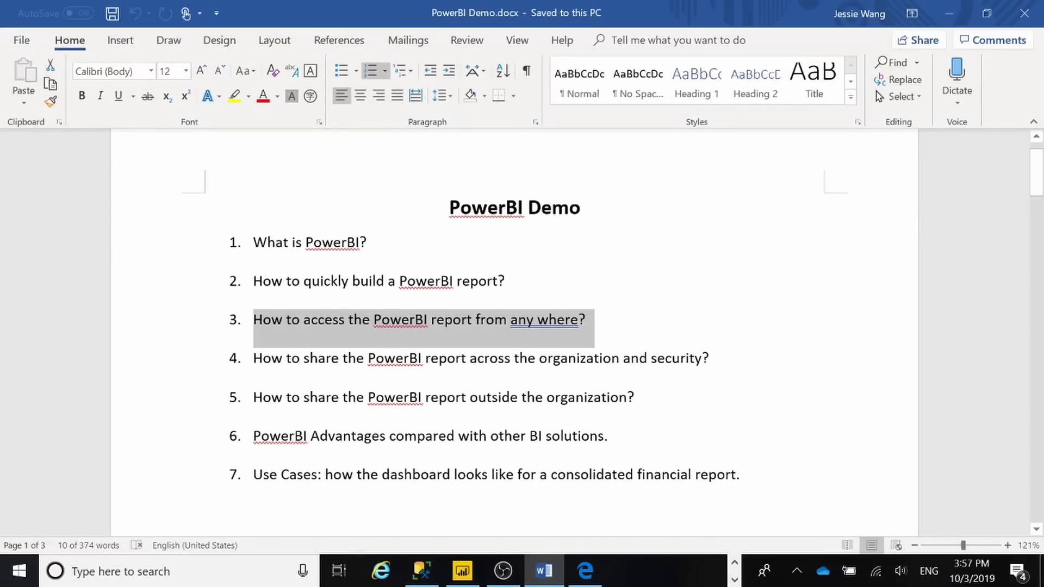
click(950, 13)
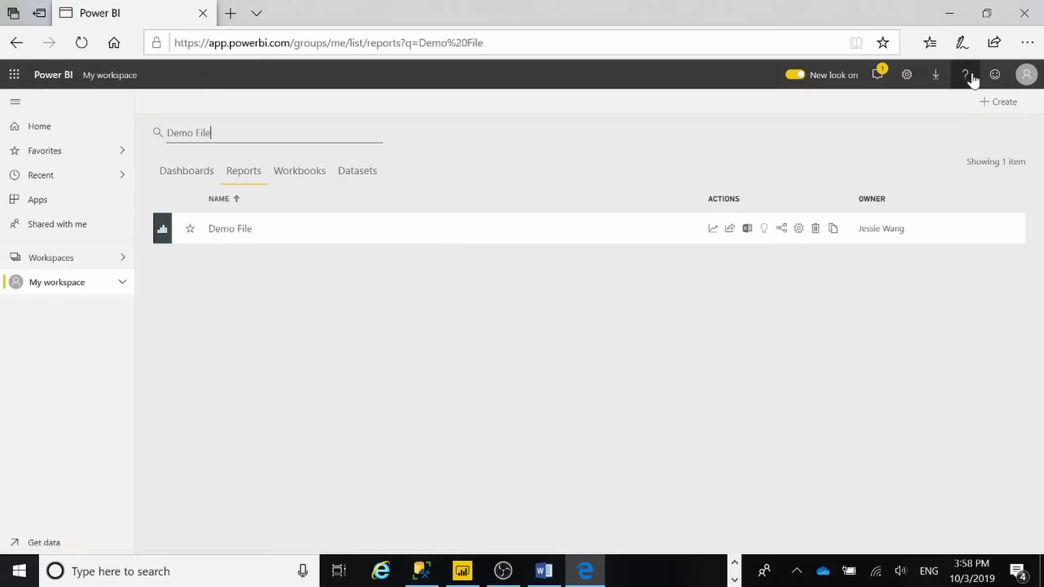
click(226, 237)
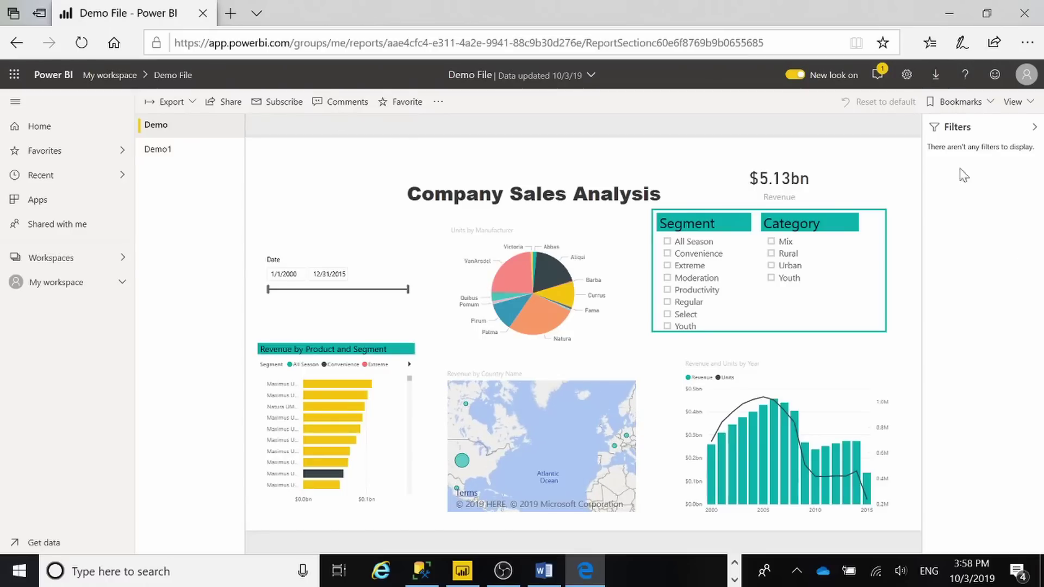
mouse_move(699, 356)
Consult the agenda in PowerBI Demo.docx and return to the Demo File report in Edge.
click(544, 571)
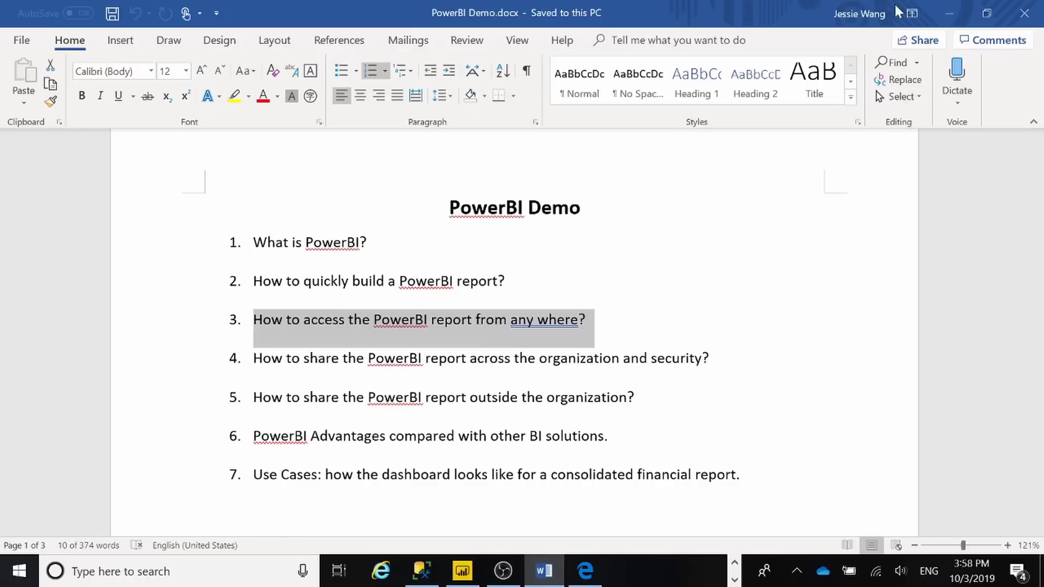
key(alt+Tab)
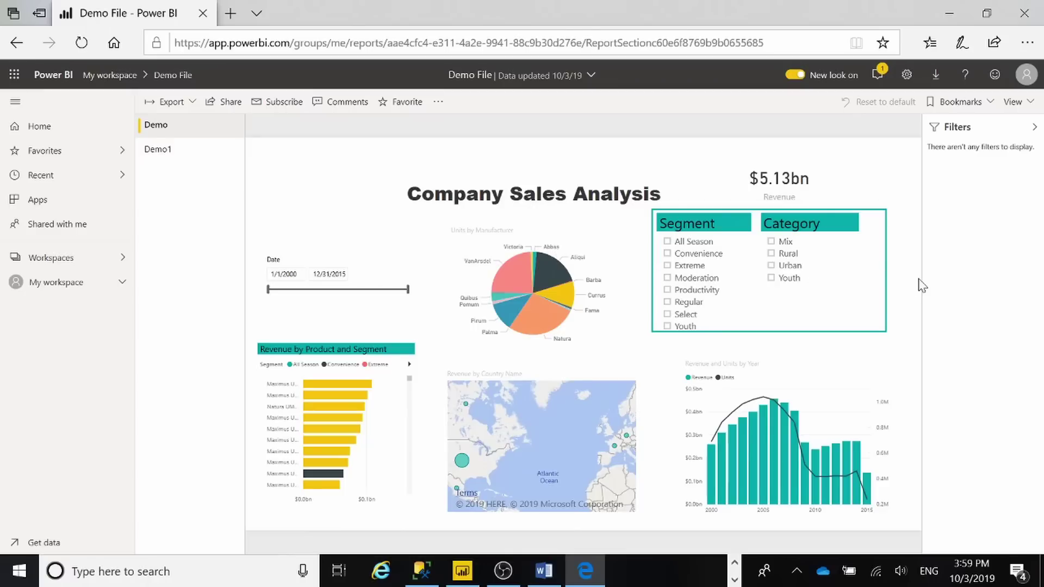
click(544, 570)
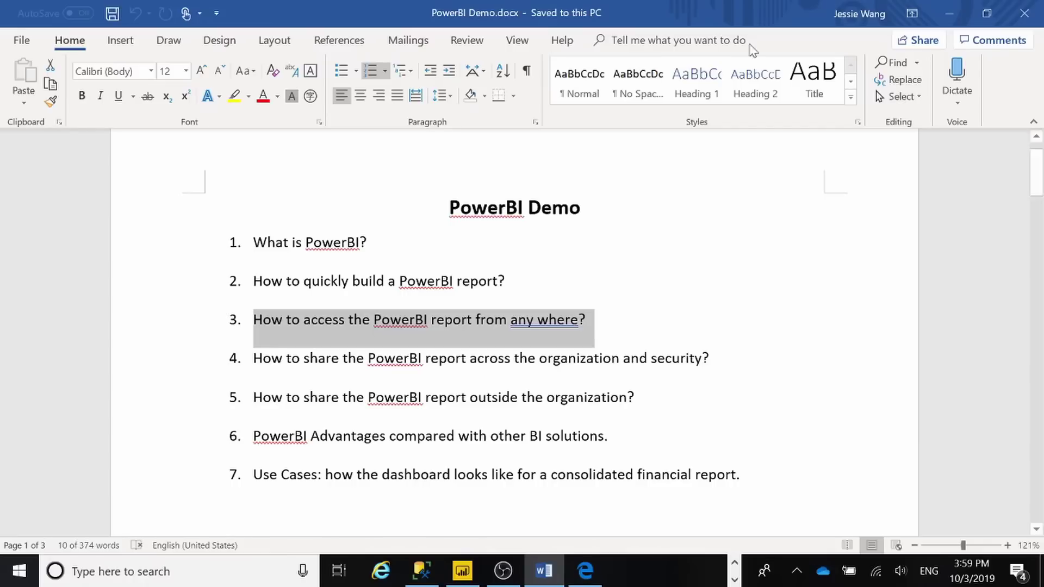
click(950, 14)
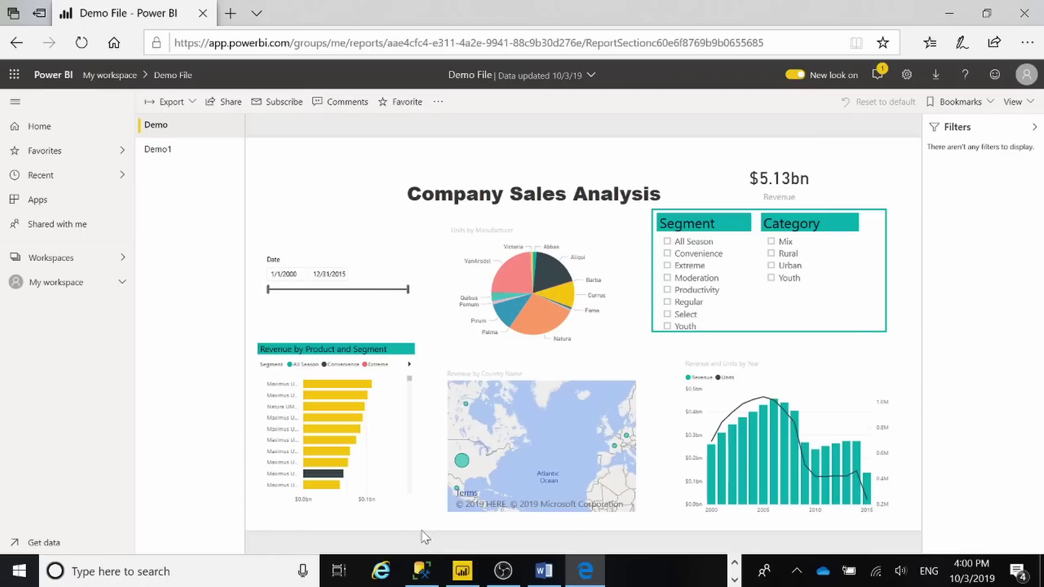
Switch to PowerBI Demo.docx, highlight agenda item 4 about sharing across the organization and security, and return to the report in Edge.
click(544, 571)
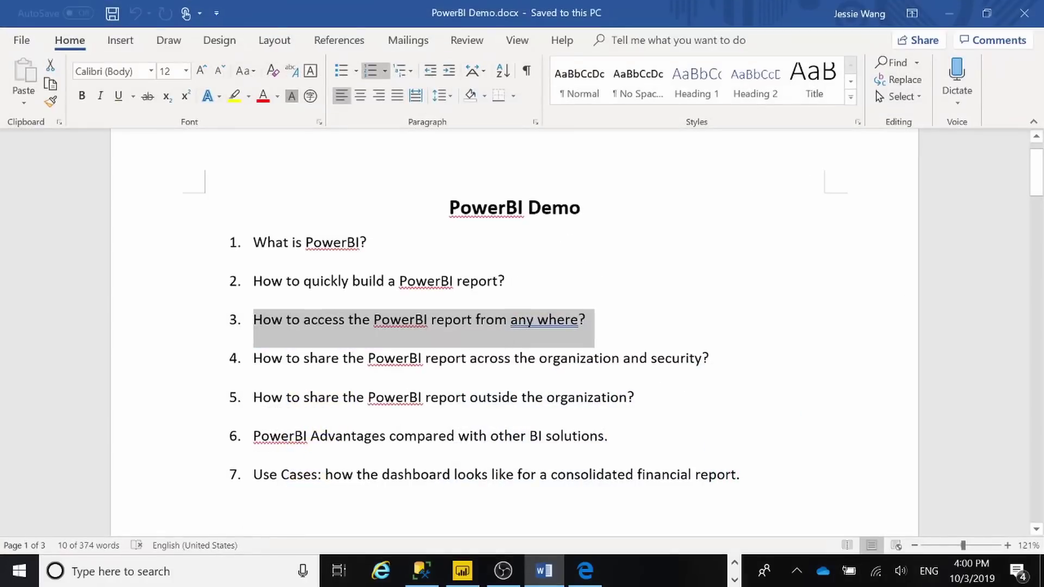
click(385, 358)
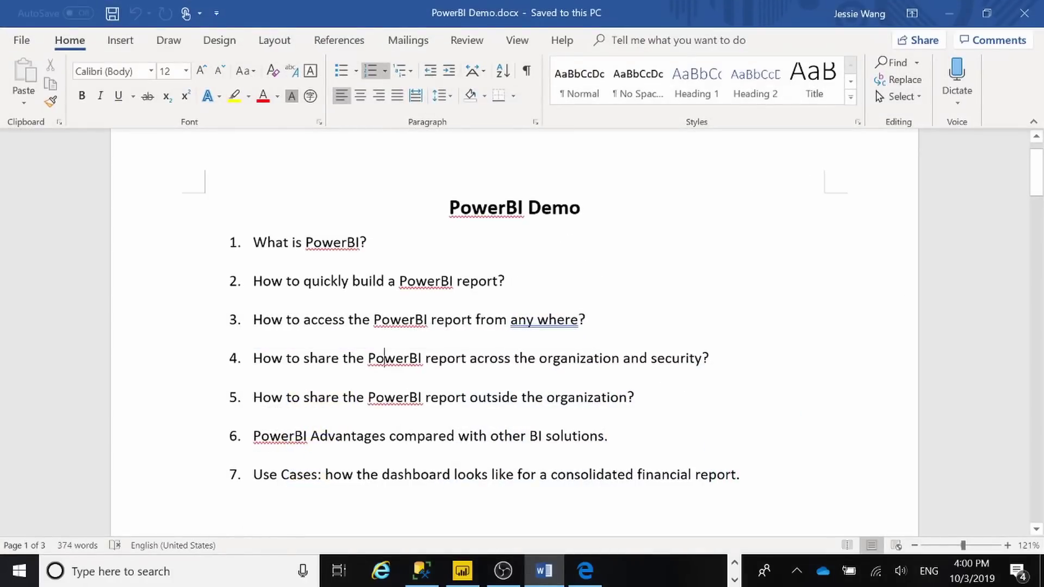
drag(253, 358, 702, 359)
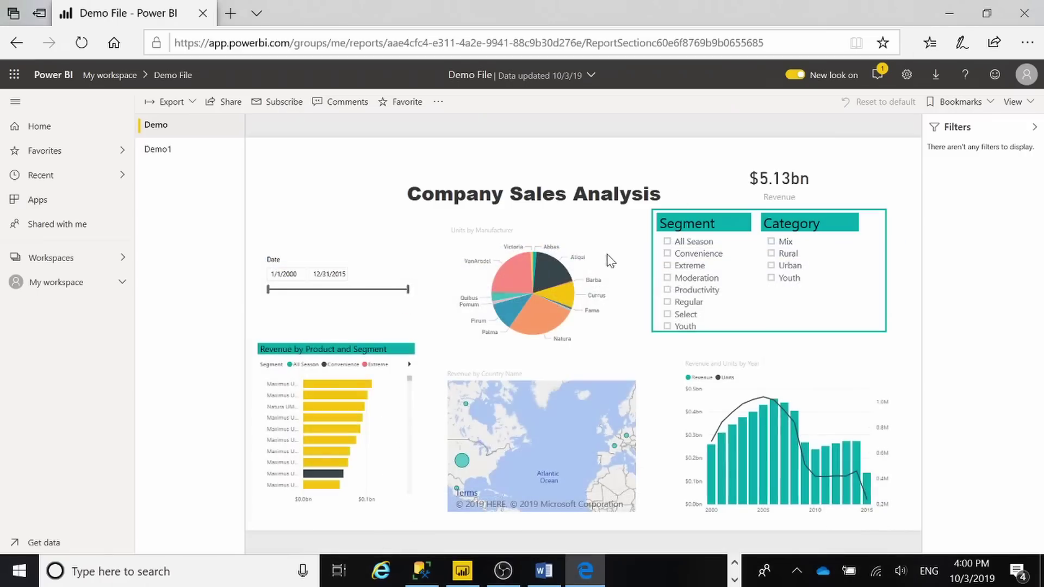
click(949, 13)
Switch to File Explorer and open Demo File.pbix from the Skyline folder in Power BI Desktop.
click(735, 566)
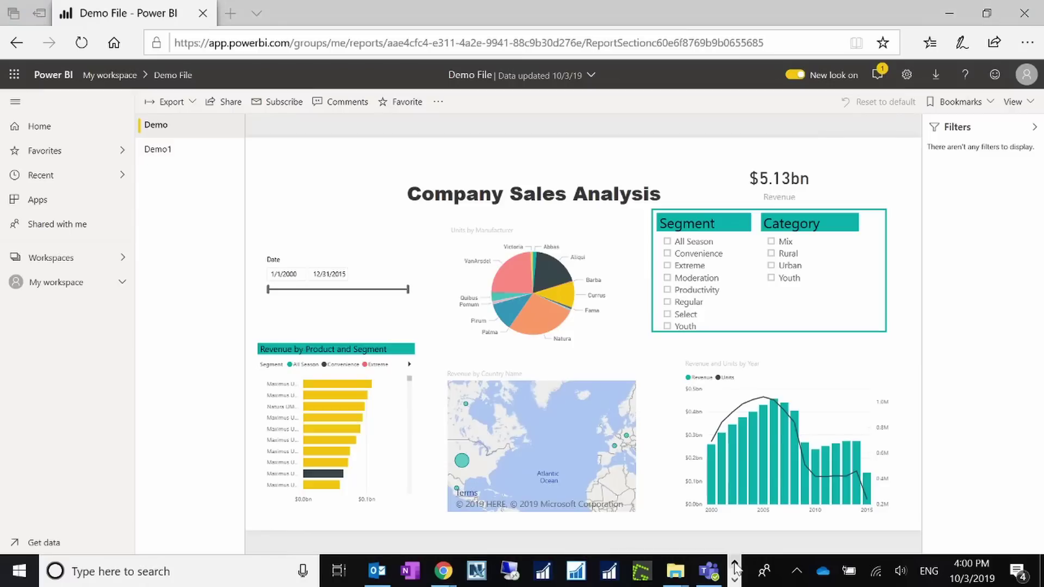
mouse_move(674, 571)
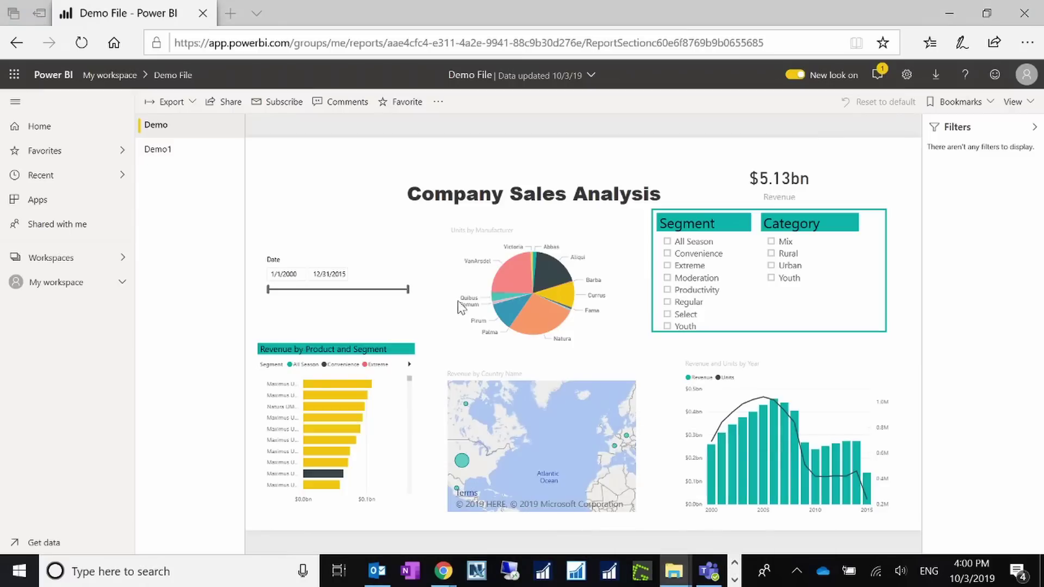
click(674, 571)
drag(849, 40, 419, 2)
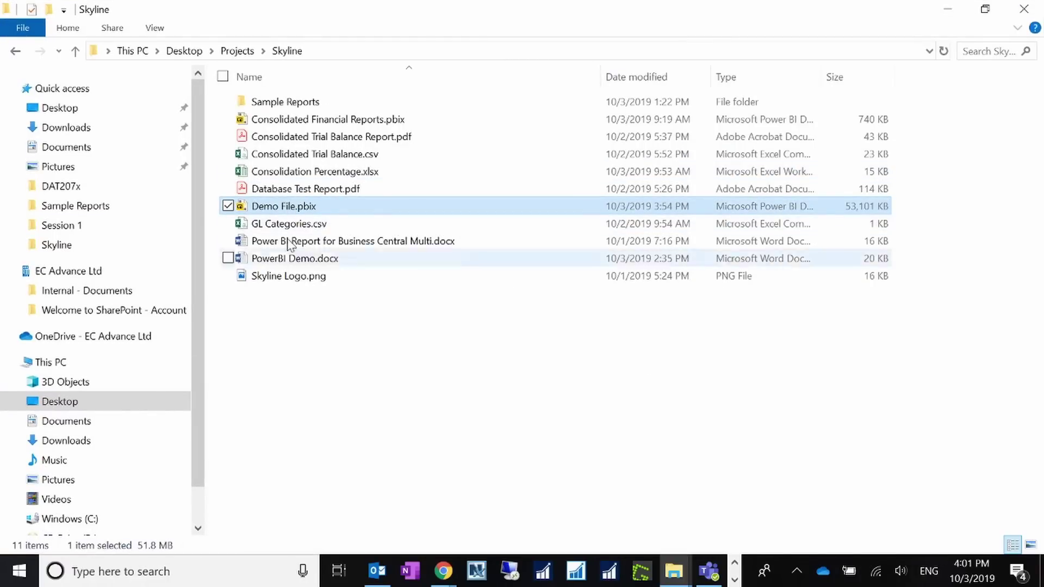
double_click(276, 206)
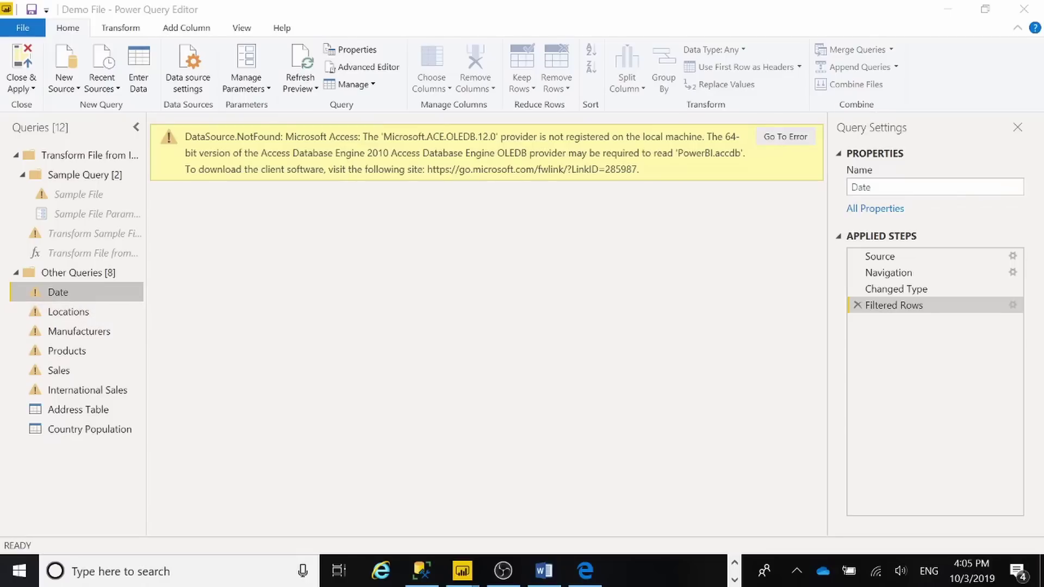
Inspect the Locations and Manufacturers queries in Power Query Editor and close the editor, applying the changes.
click(87, 313)
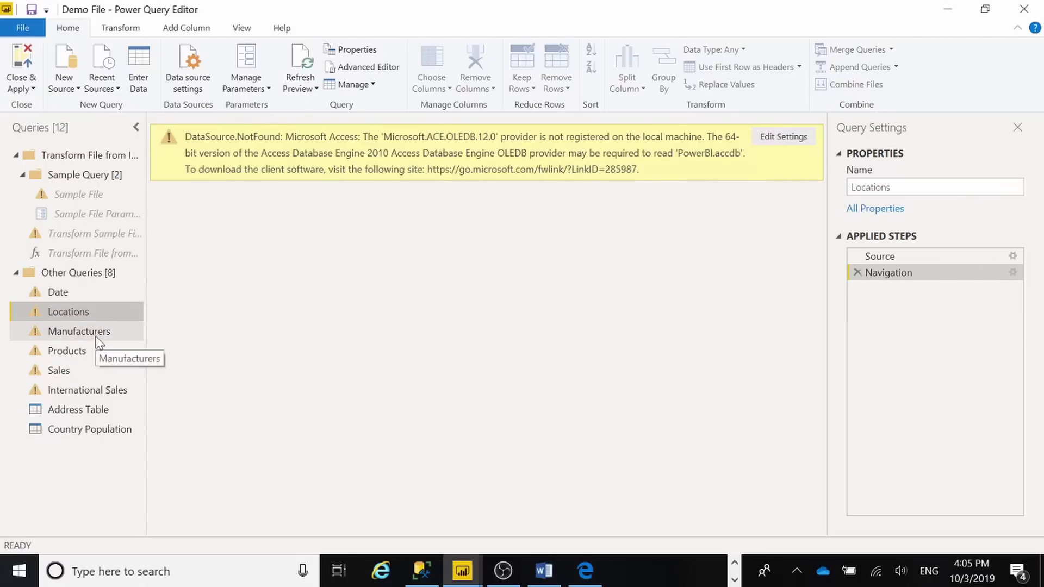
click(96, 337)
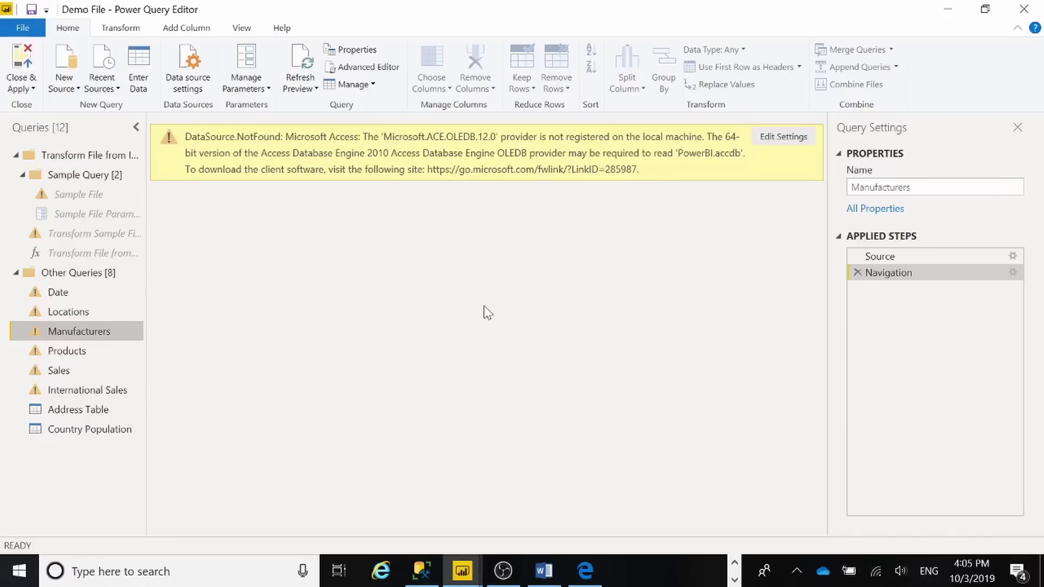
click(32, 91)
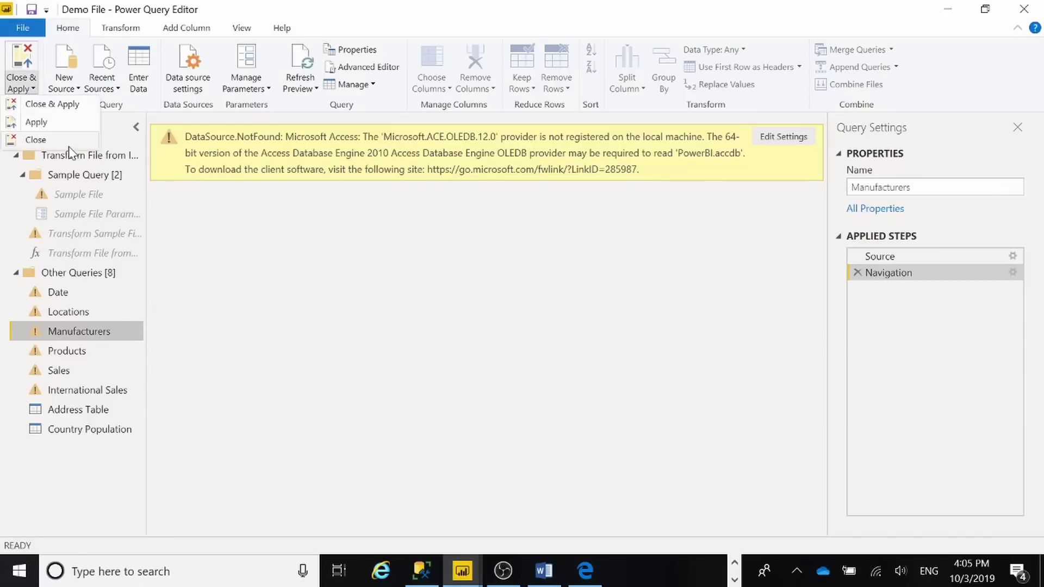
click(73, 104)
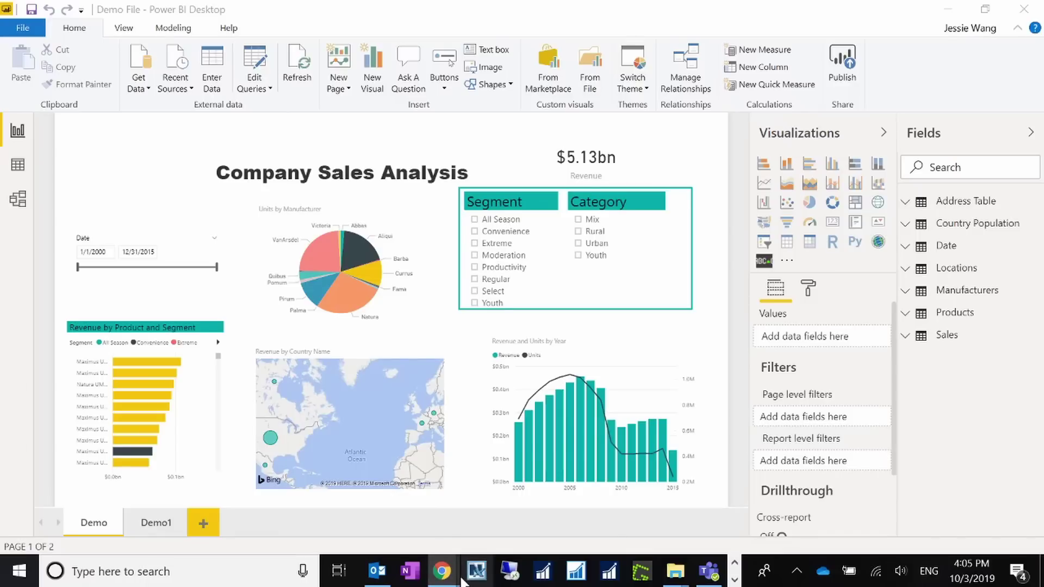
Switch to Edge and search the datasets of My workspace for "demo file".
mouse_move(458, 577)
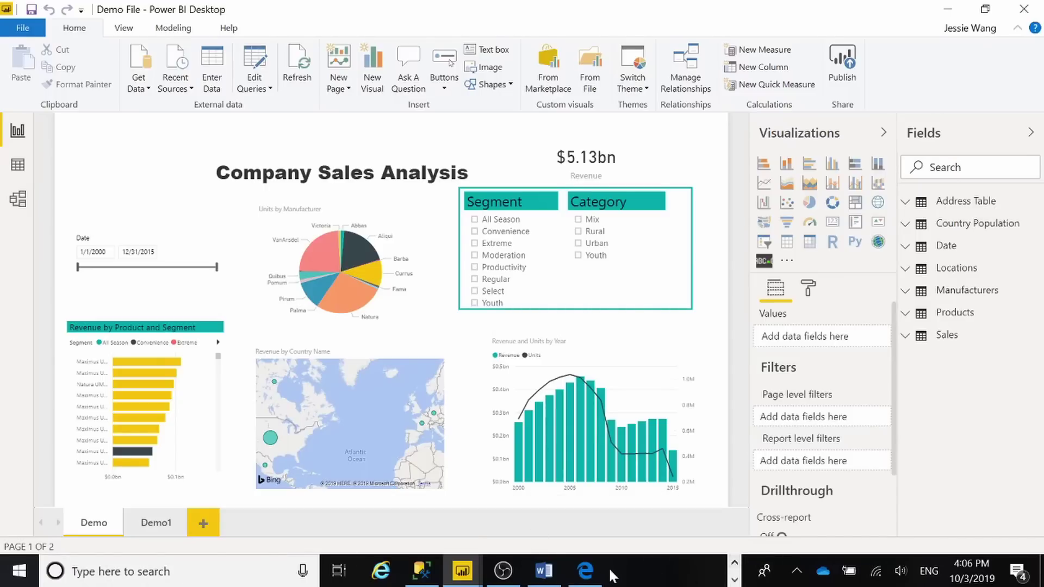
click(586, 578)
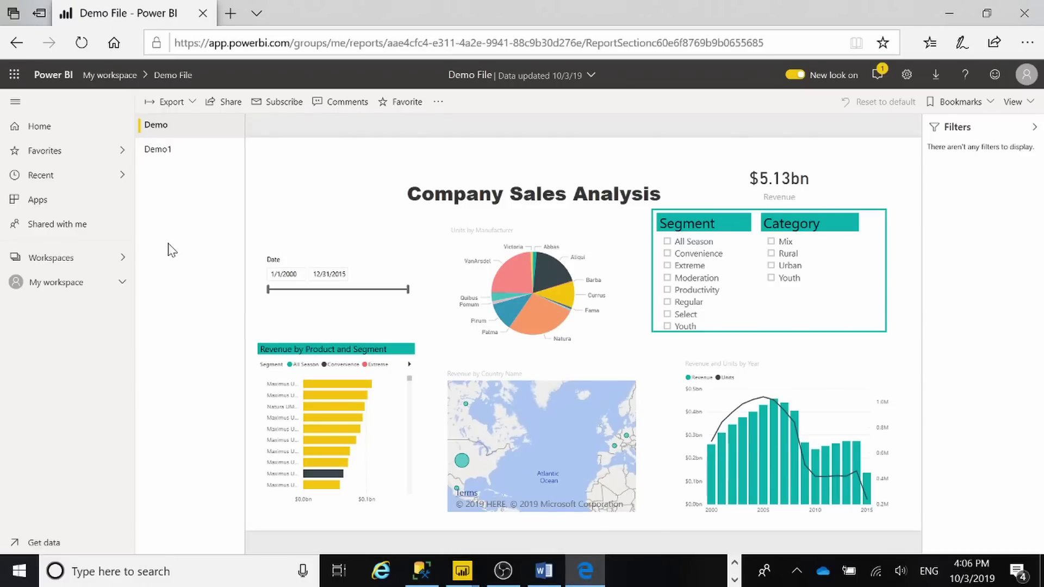
click(74, 290)
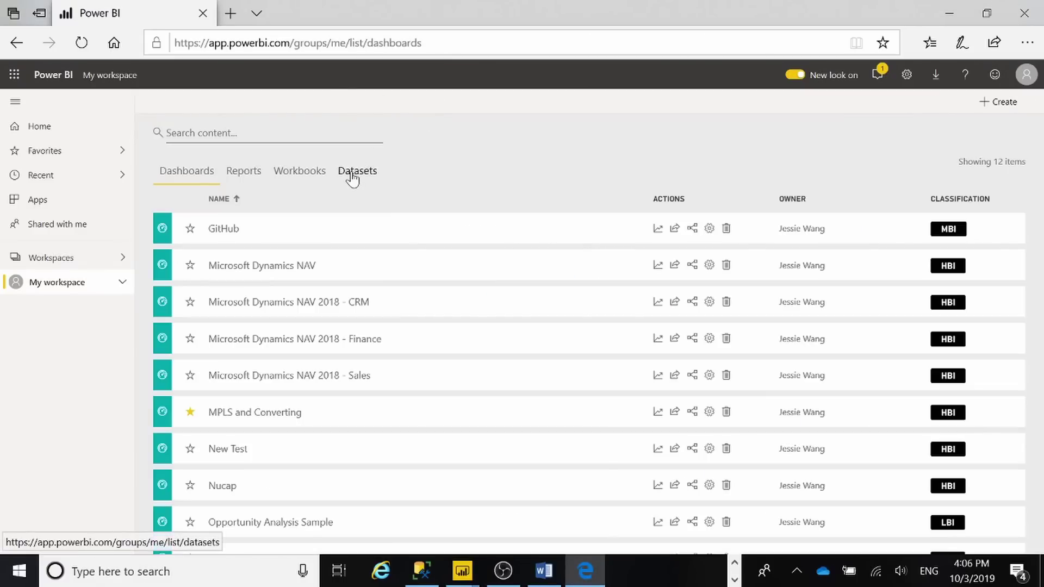
click(352, 173)
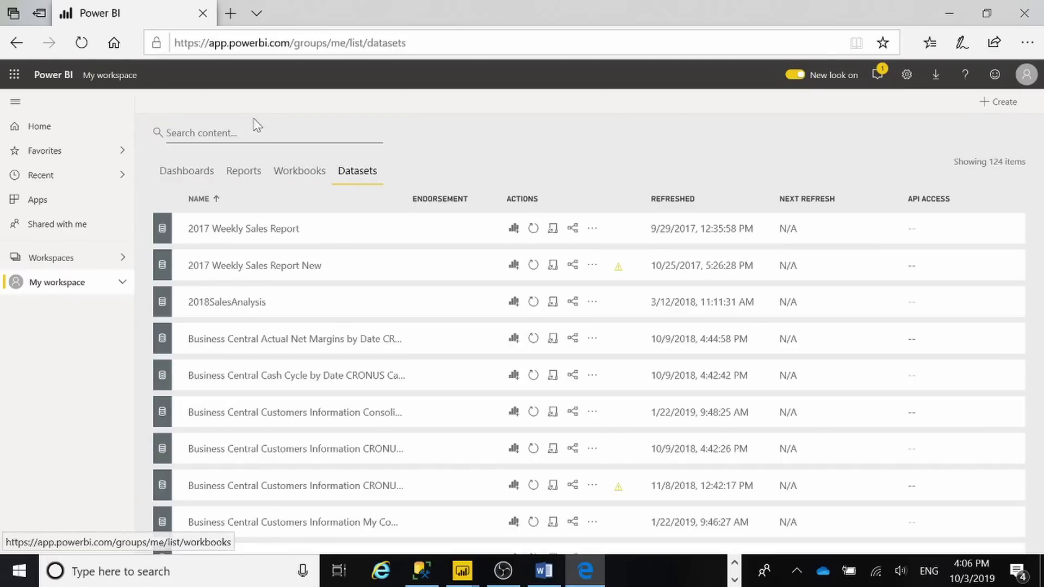
click(236, 138)
text(demo file)
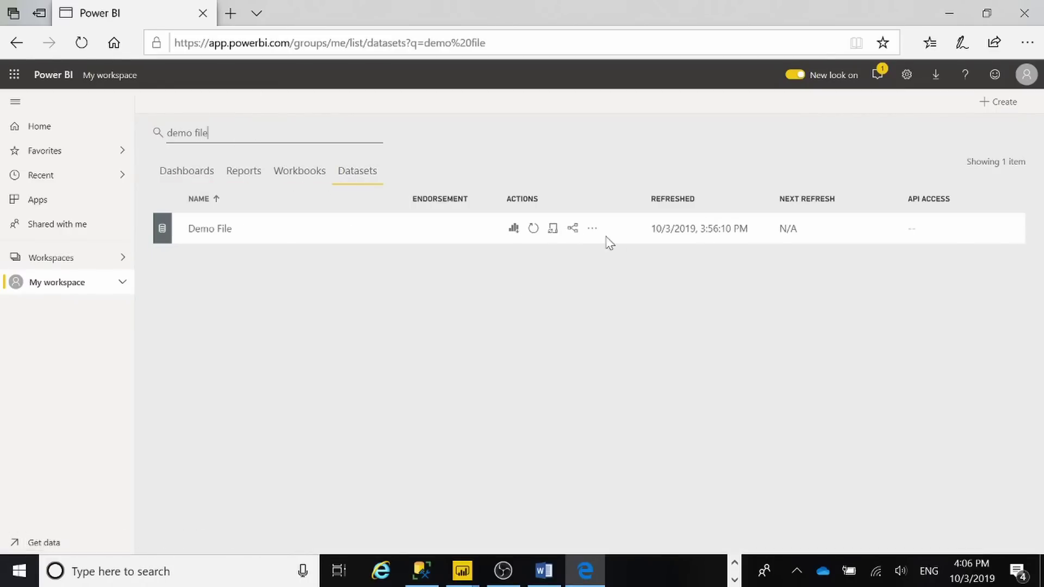
Review the Demo File dataset's related content and examine the scheduled refresh options in its settings.
click(573, 229)
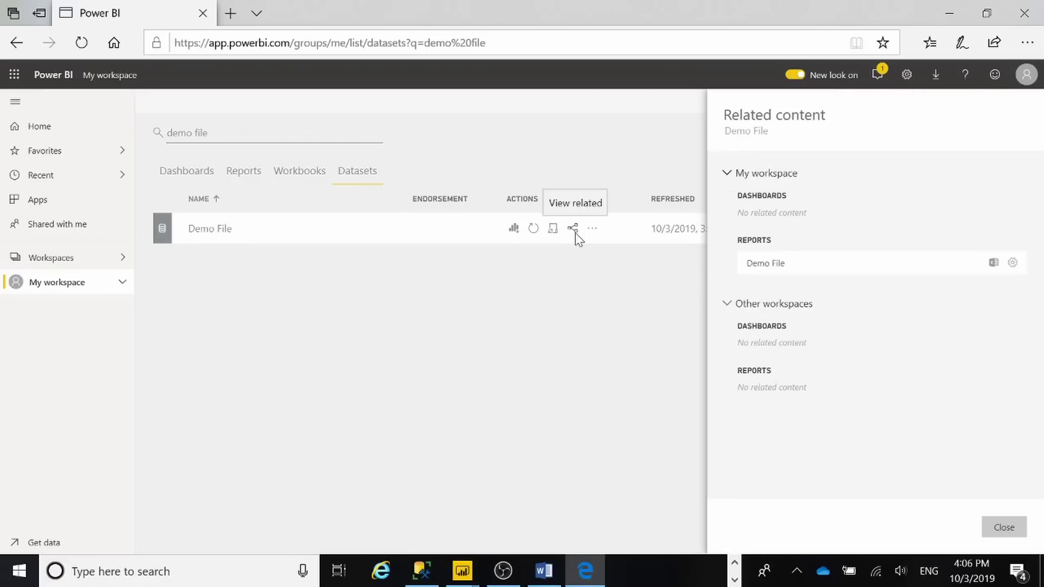
click(1004, 527)
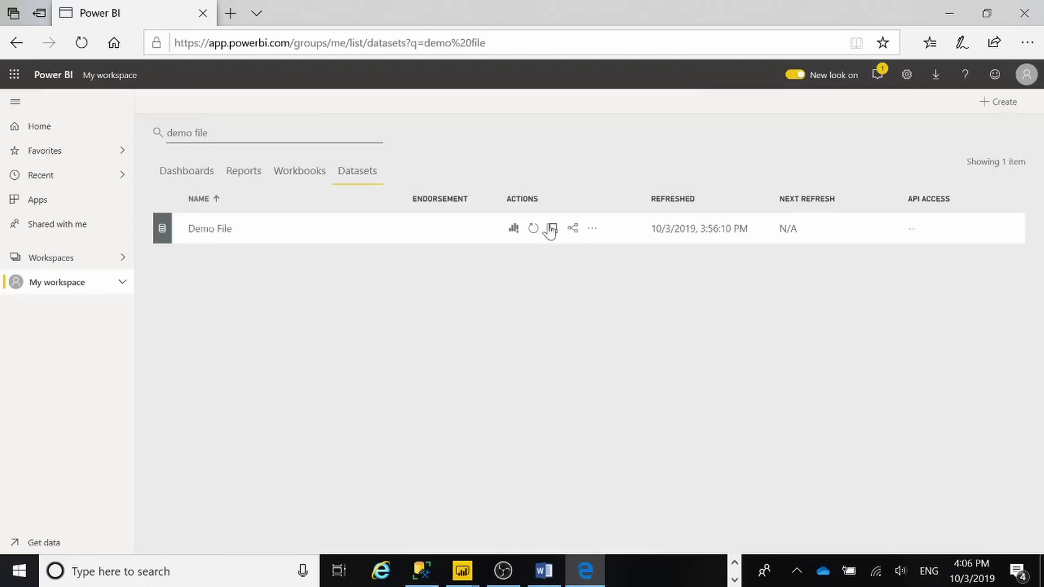
click(551, 229)
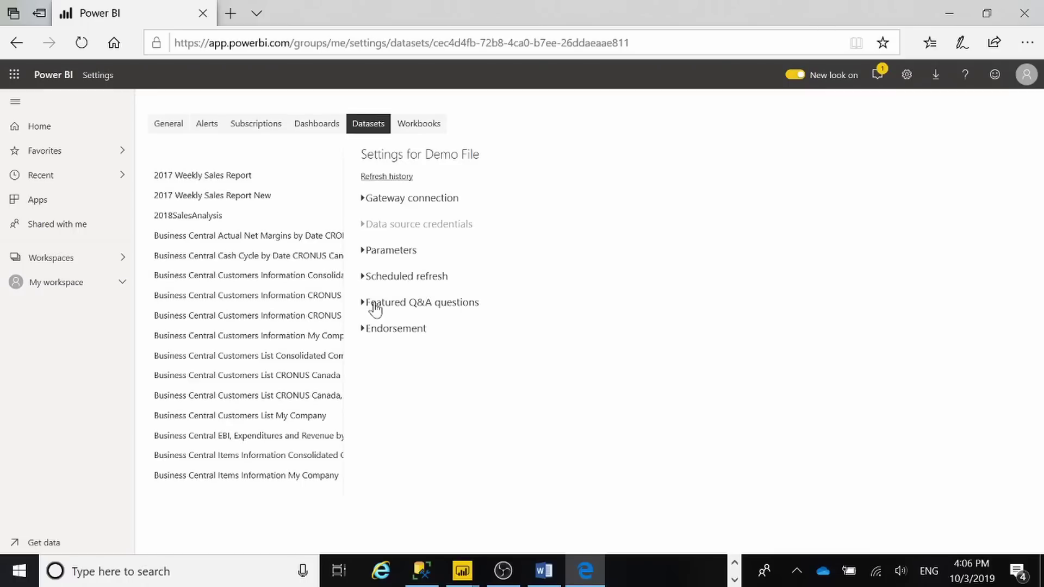
click(366, 276)
scroll(516, 380, down, 1)
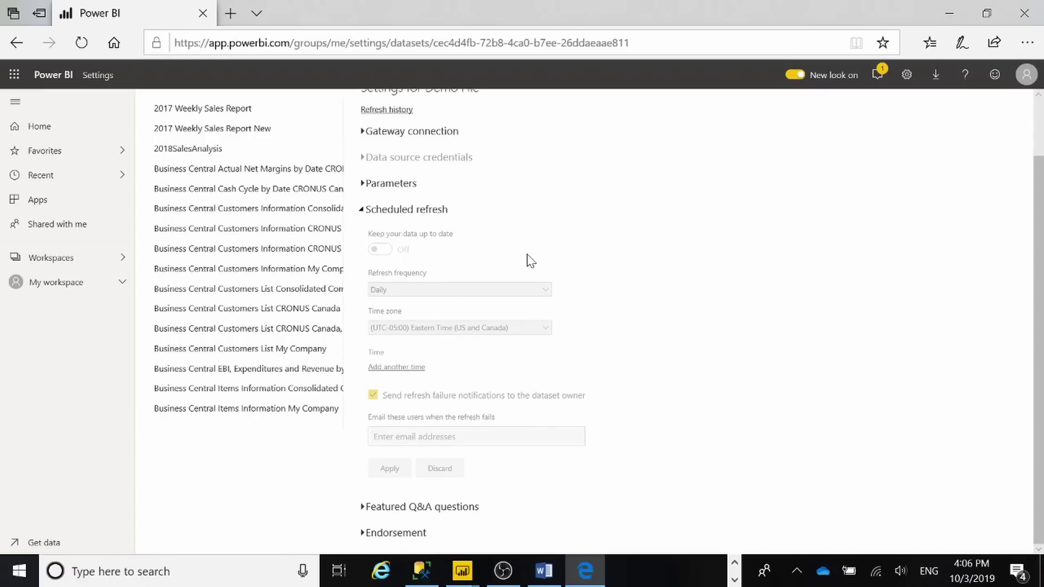
Recheck the Word agenda and open the permissions page of the 2017 Weekly Sales Report dataset in My workspace.
click(36, 284)
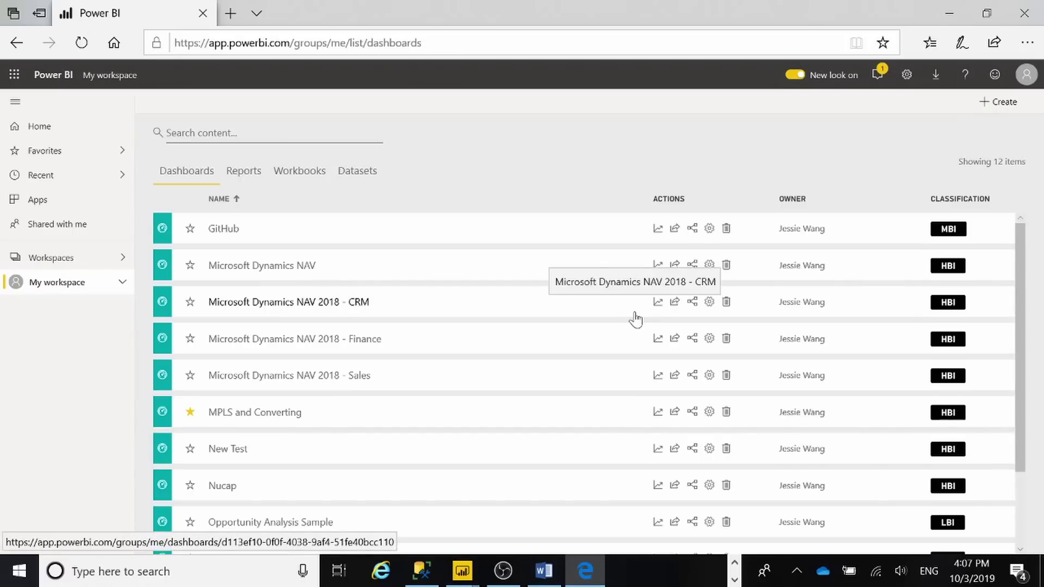
click(544, 571)
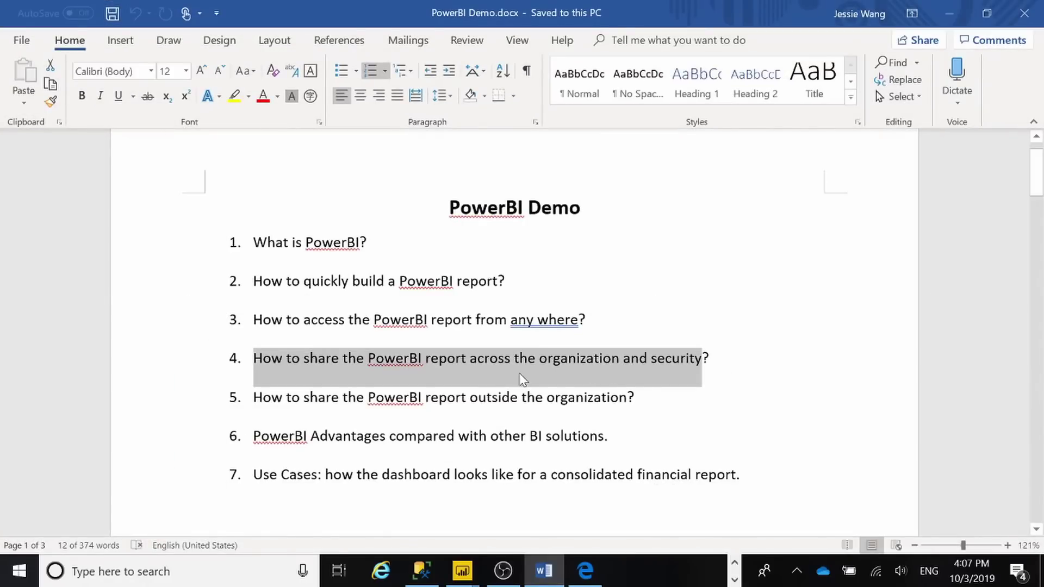
key(alt+Tab)
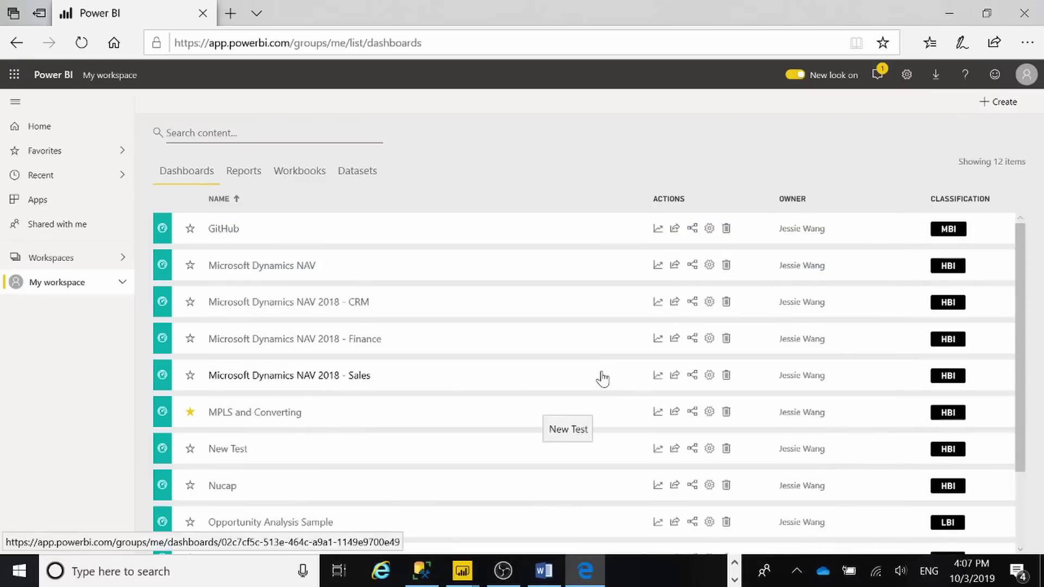
click(357, 172)
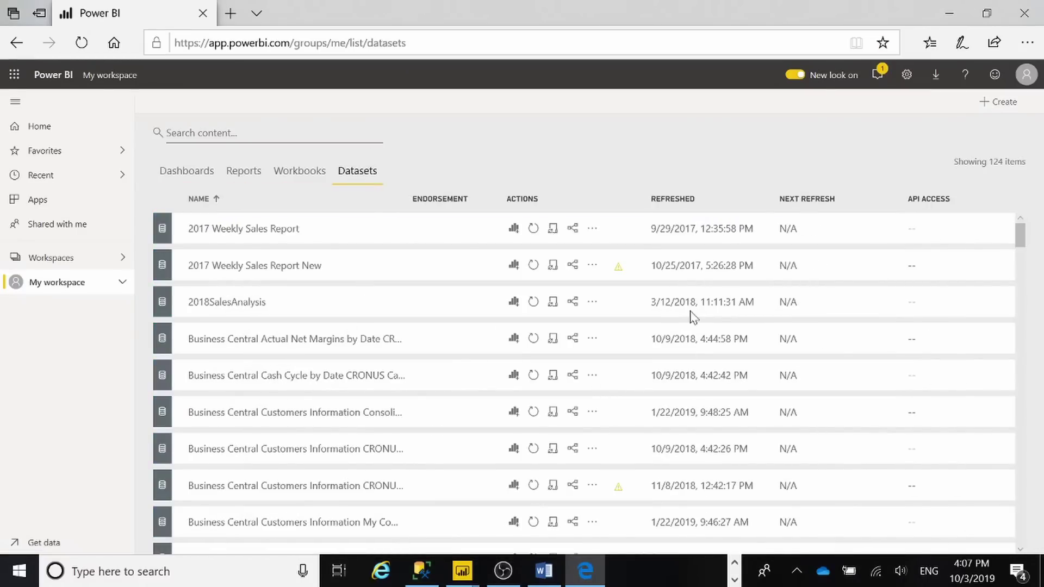
click(593, 231)
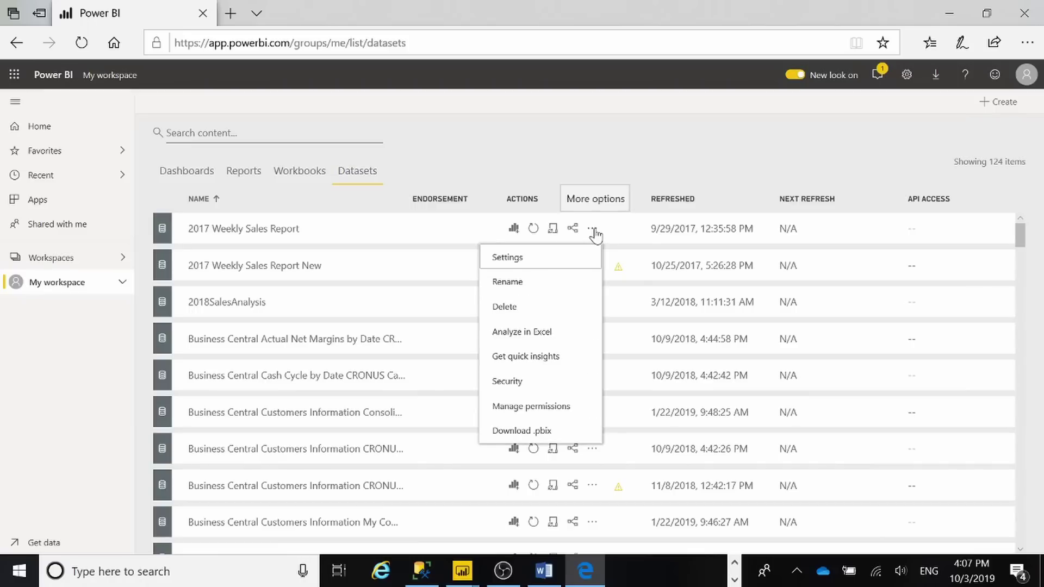
click(556, 409)
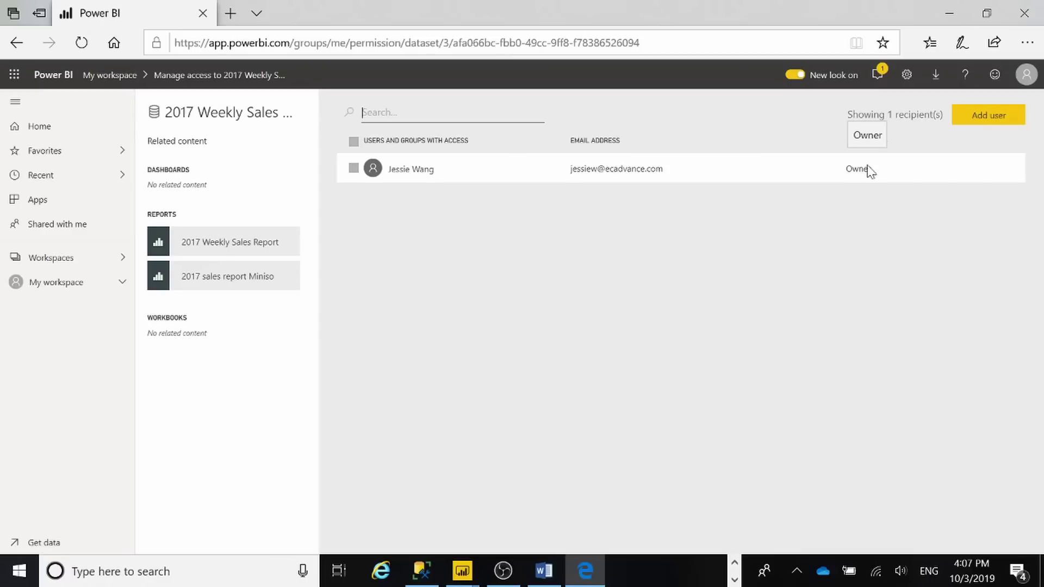
Grant a colleague access to the 2017 Weekly Sales Report dataset by e-mail, allowing resharing and building new content.
click(998, 116)
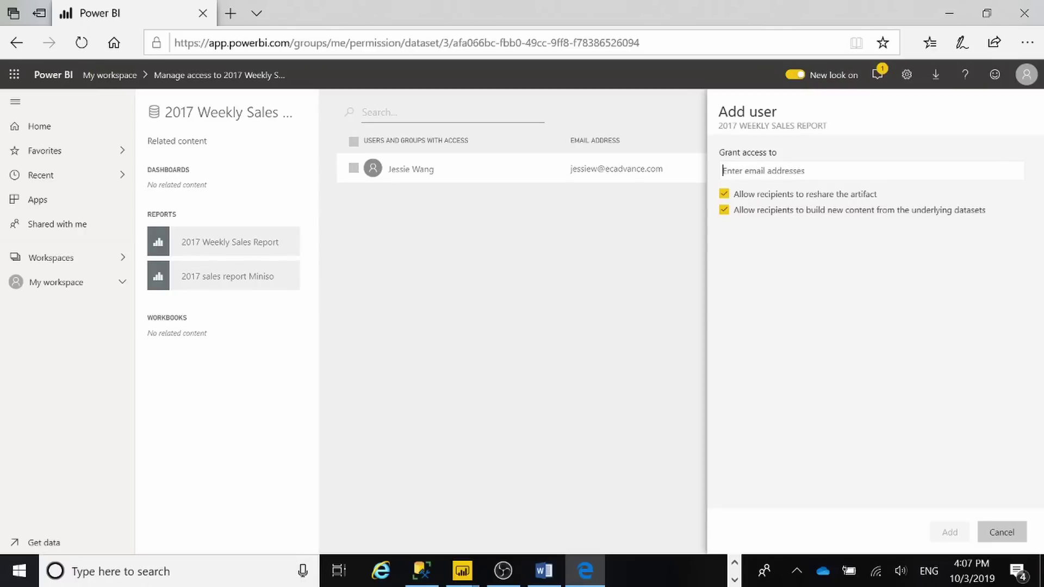
text(jacinthed)
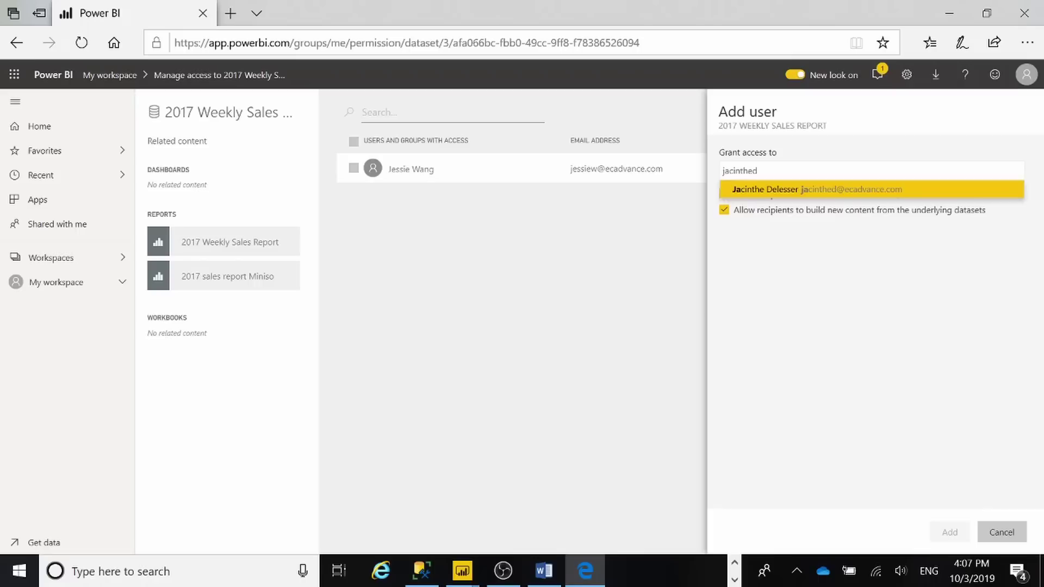
click(818, 190)
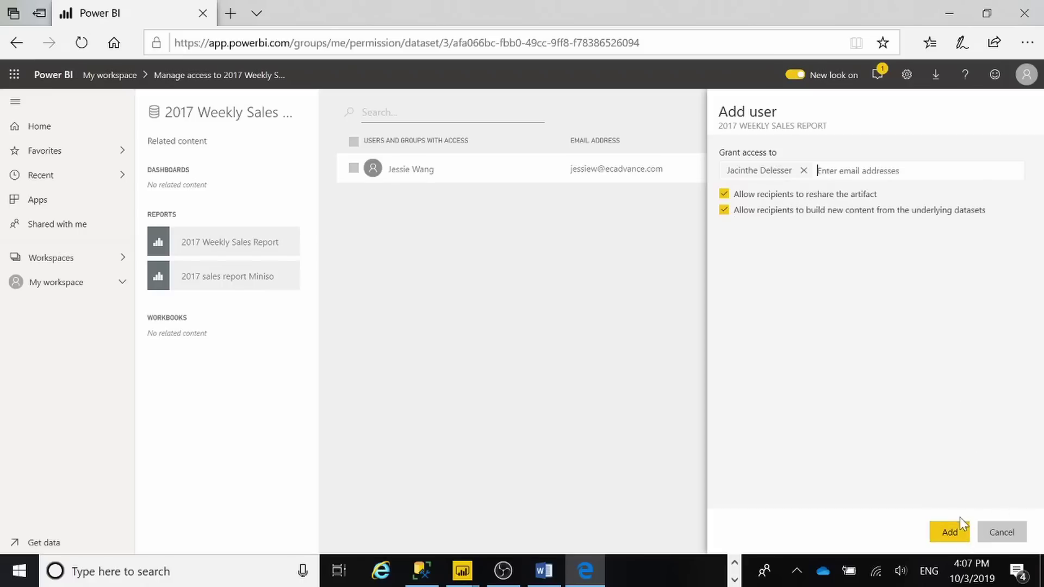
click(967, 534)
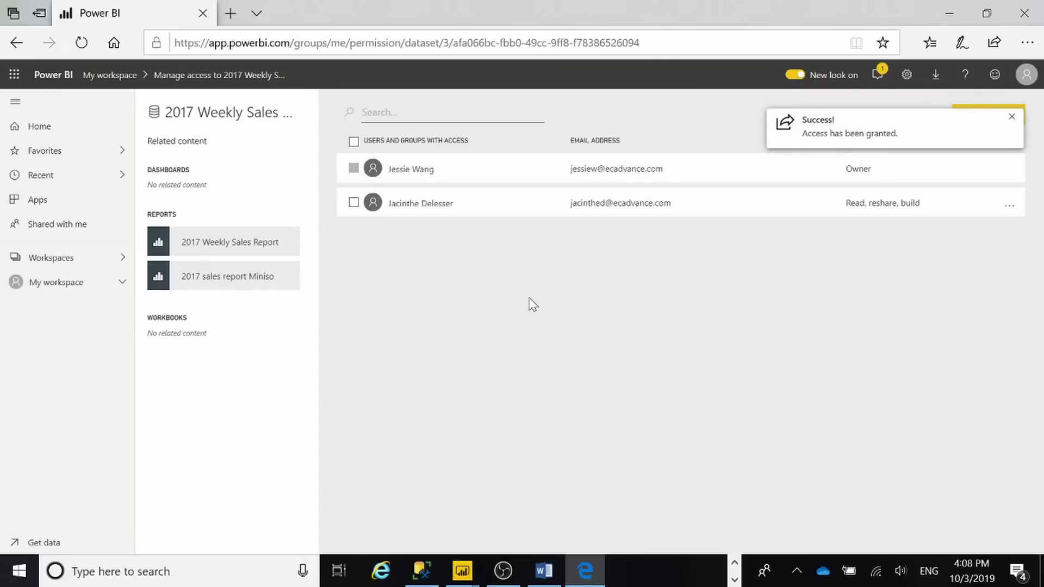
click(1011, 118)
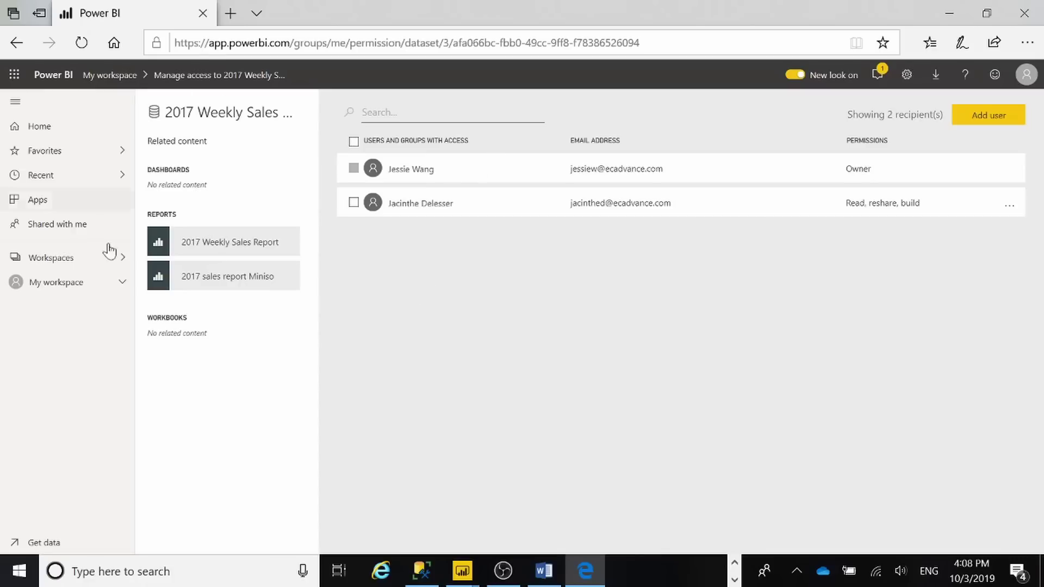
Return to the datasets of My workspace and open the security settings of the 2017 Weekly Sales Report dataset.
click(82, 284)
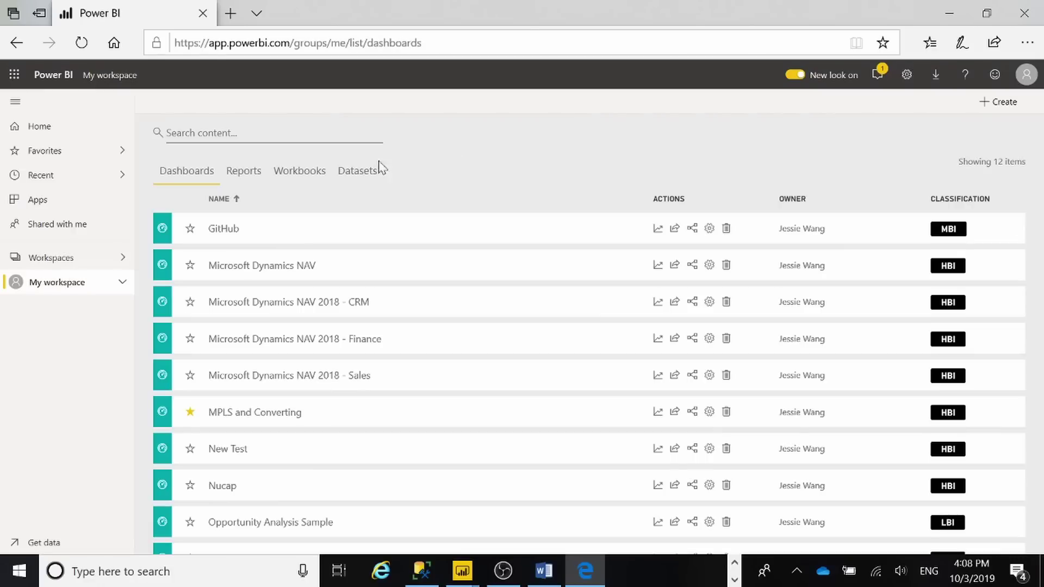
click(353, 173)
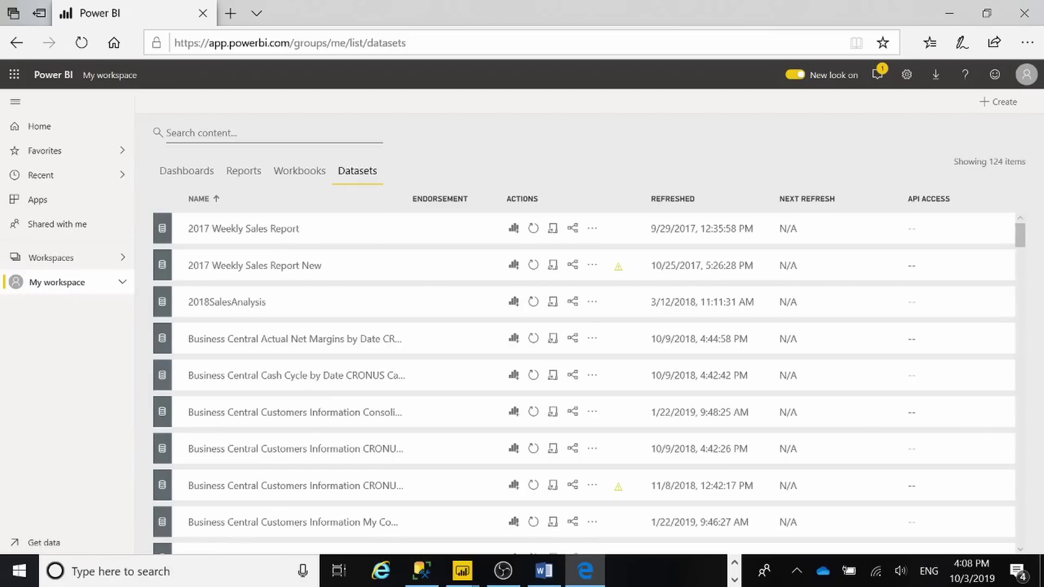
click(594, 231)
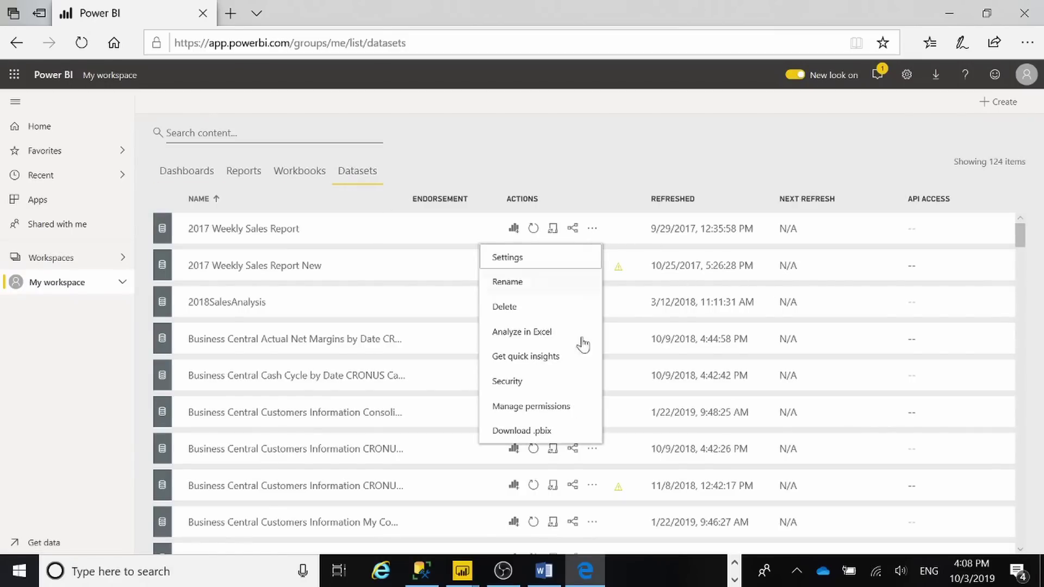
click(523, 387)
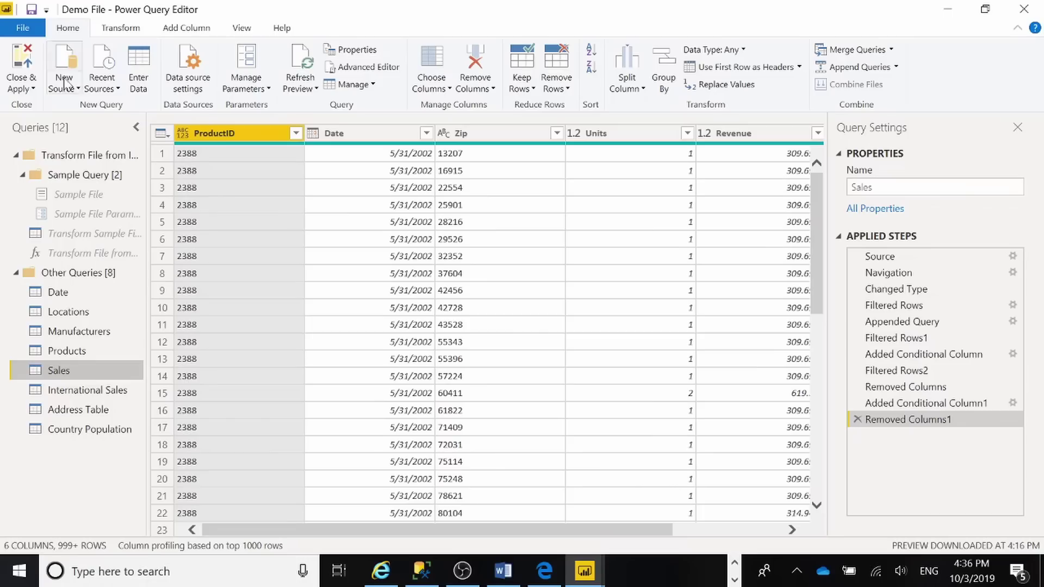
In Power BI Desktop, close Power Query Editor for Demo File and show the Sales table's data, dismissing the mail notification.
click(33, 90)
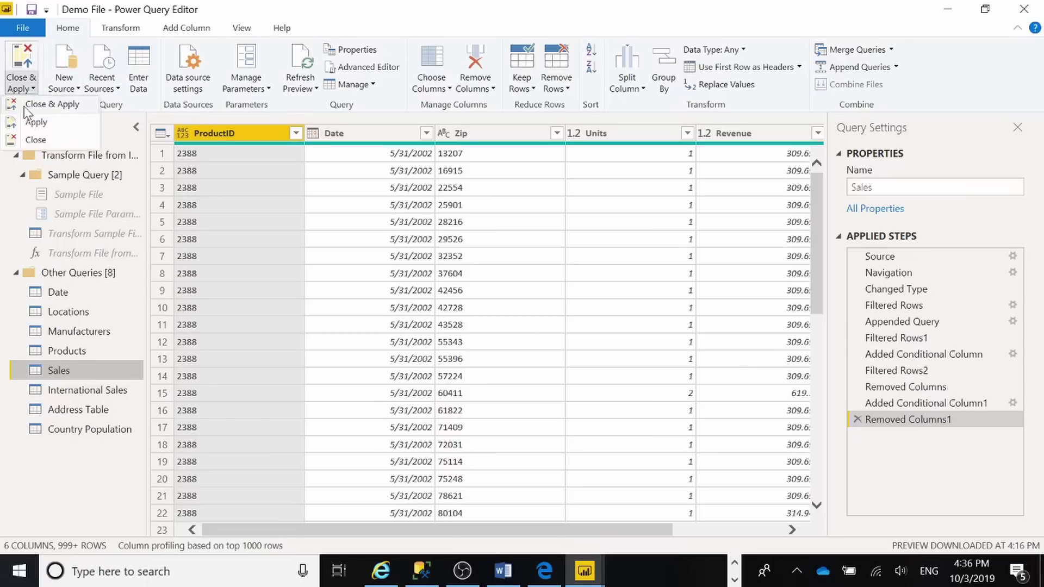
click(34, 122)
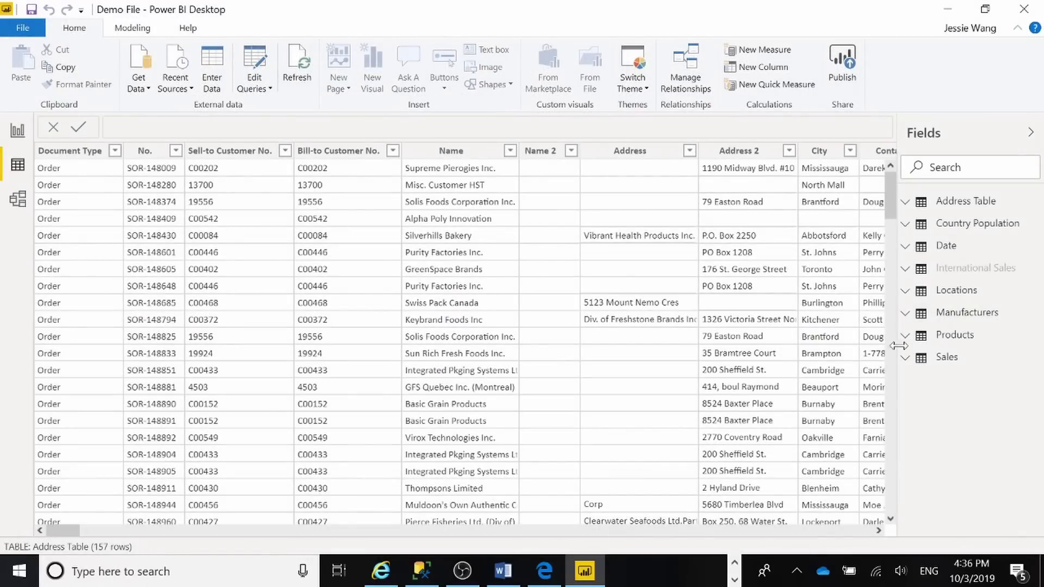
click(946, 358)
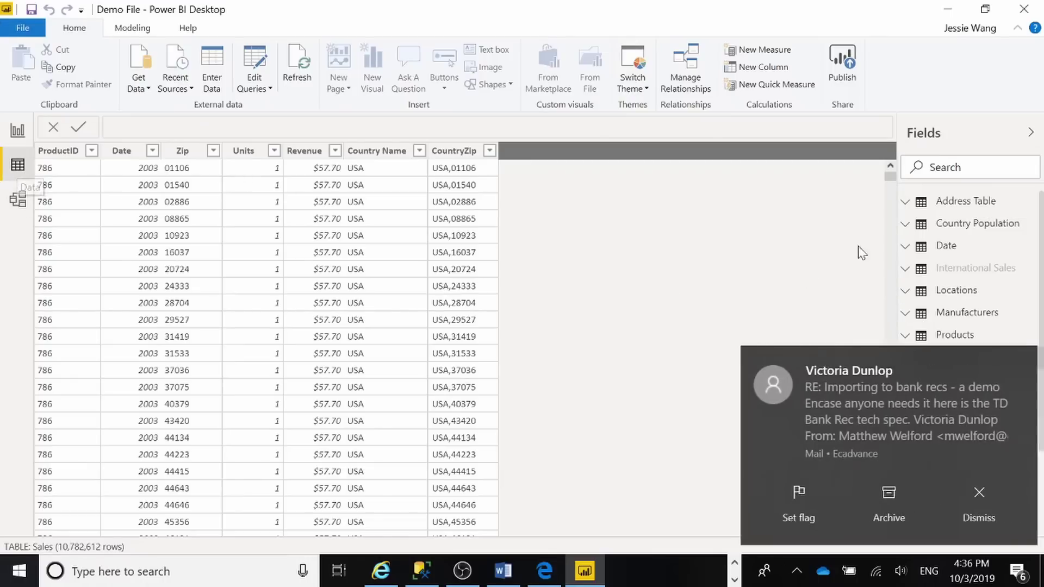
click(995, 506)
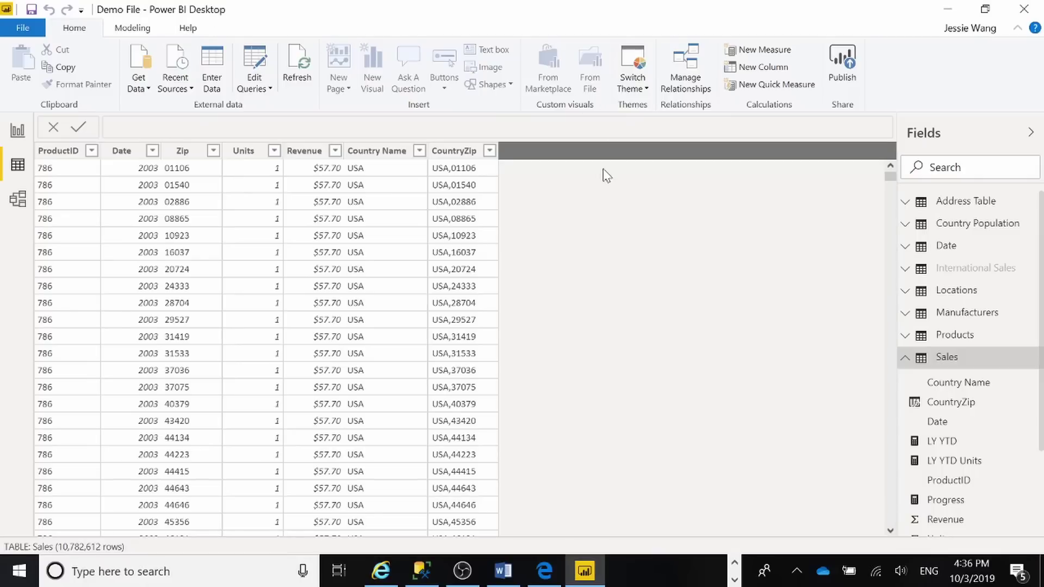
Open the security role manager and examine the Canada role's filters on the International Sales and Sales tables.
click(136, 28)
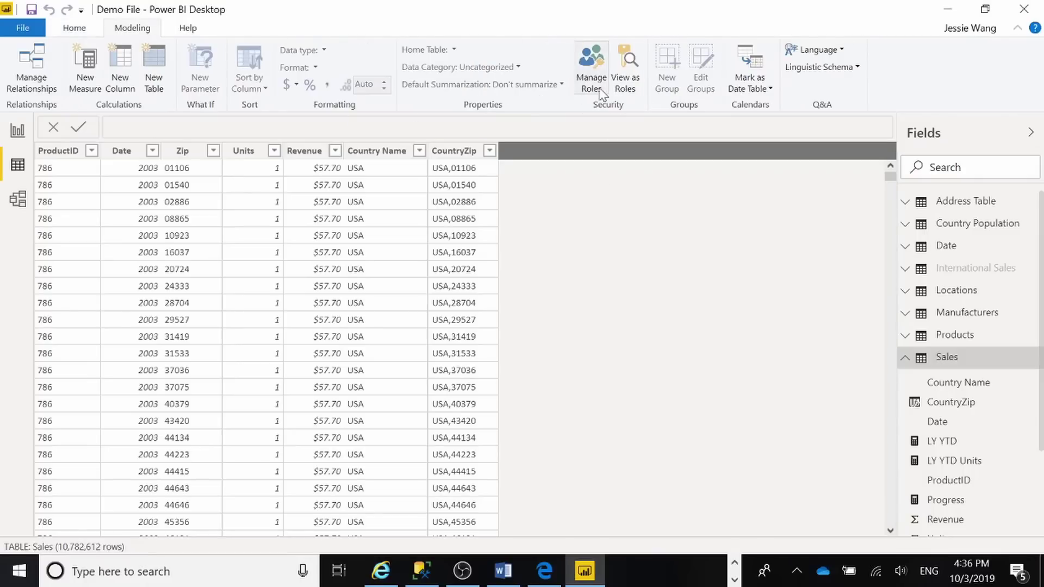
click(592, 65)
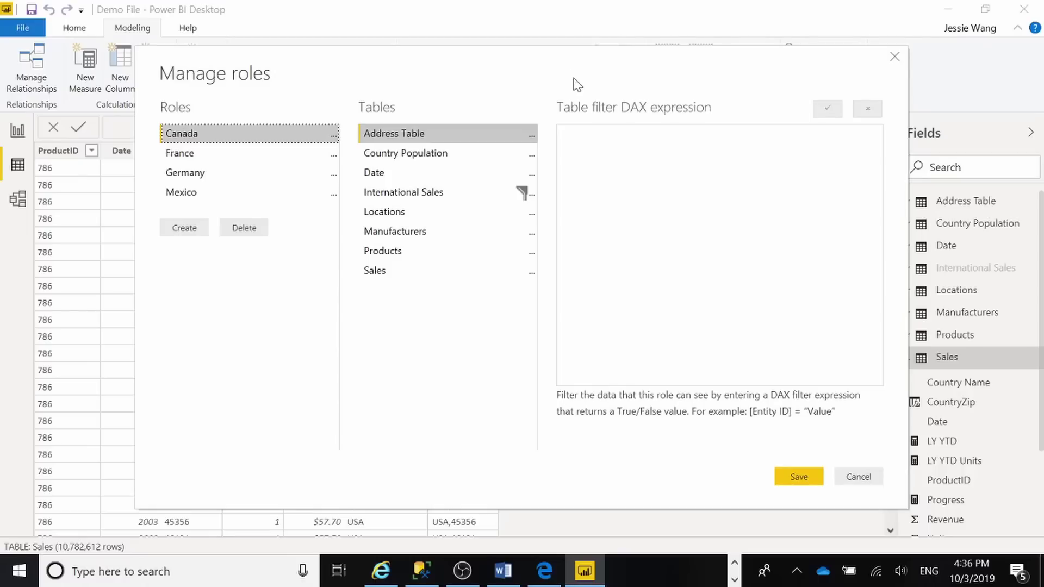
drag(578, 84, 520, 240)
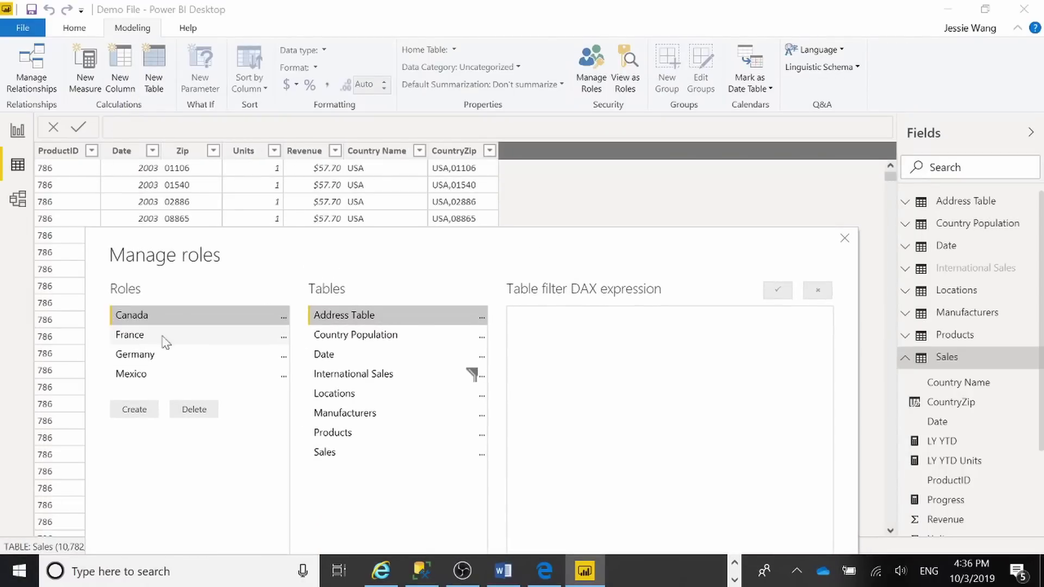
drag(399, 250, 432, 169)
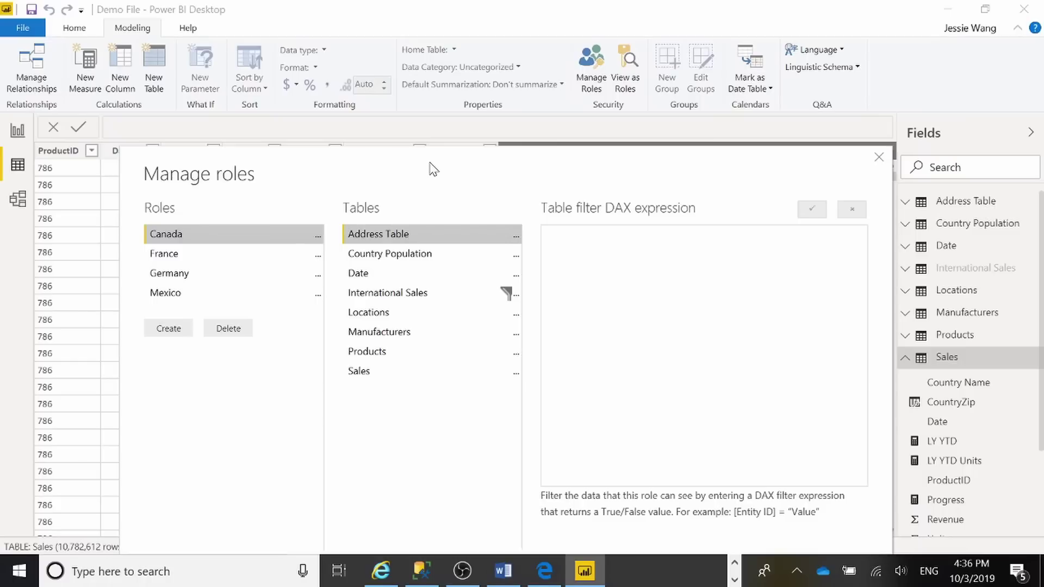
click(413, 297)
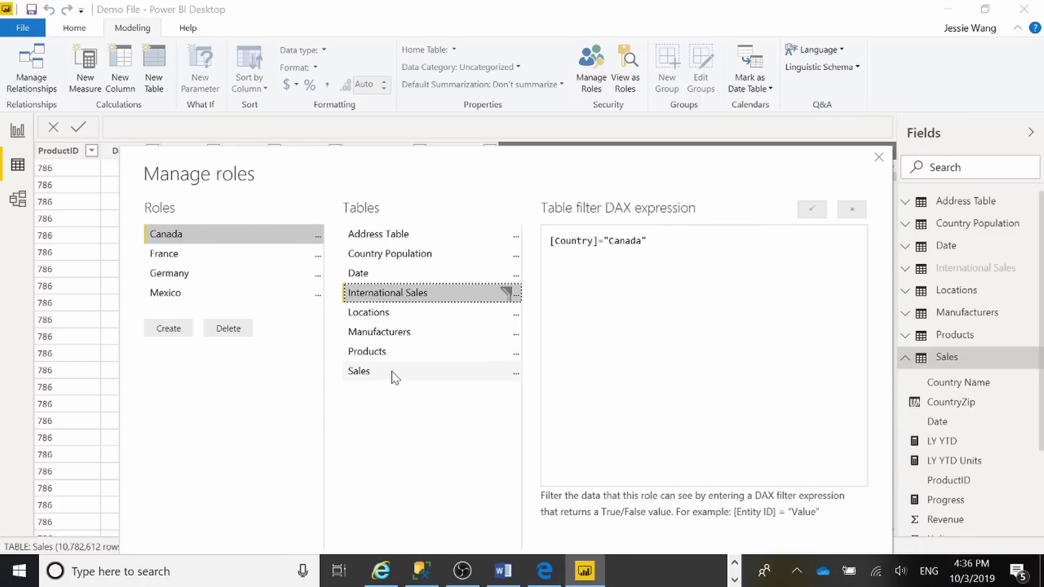
click(240, 240)
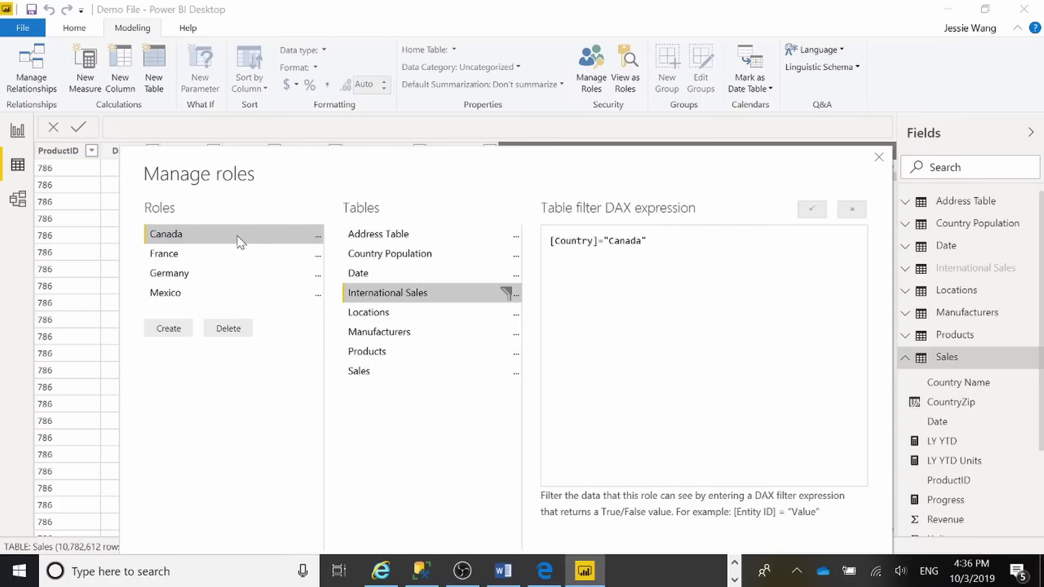
click(392, 378)
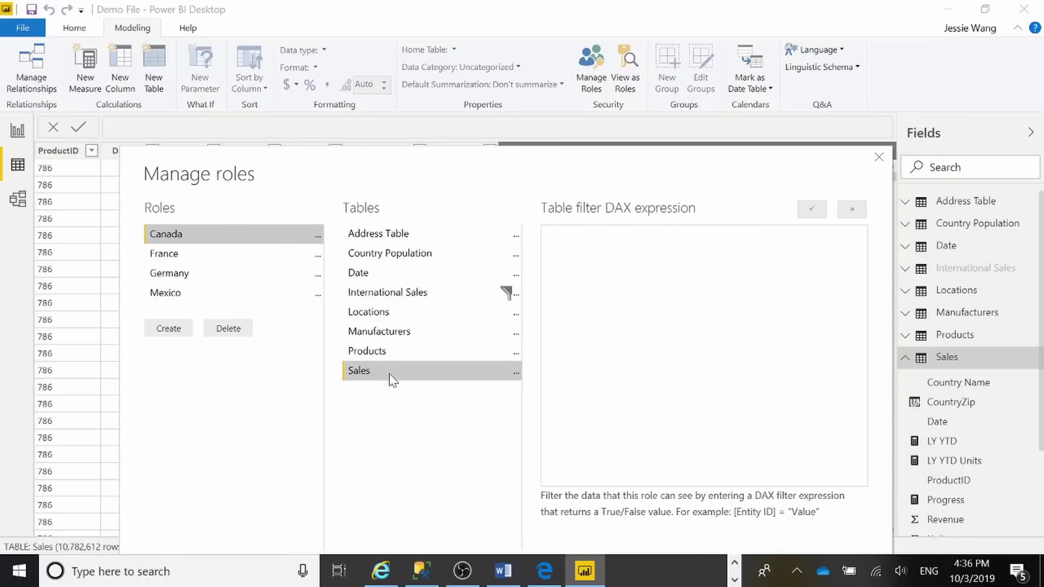
Copy the Canada role's International Sales filter [Country]="Canada" to the Sales table.
click(444, 300)
key(ctrl+a)
key(ctrl+c)
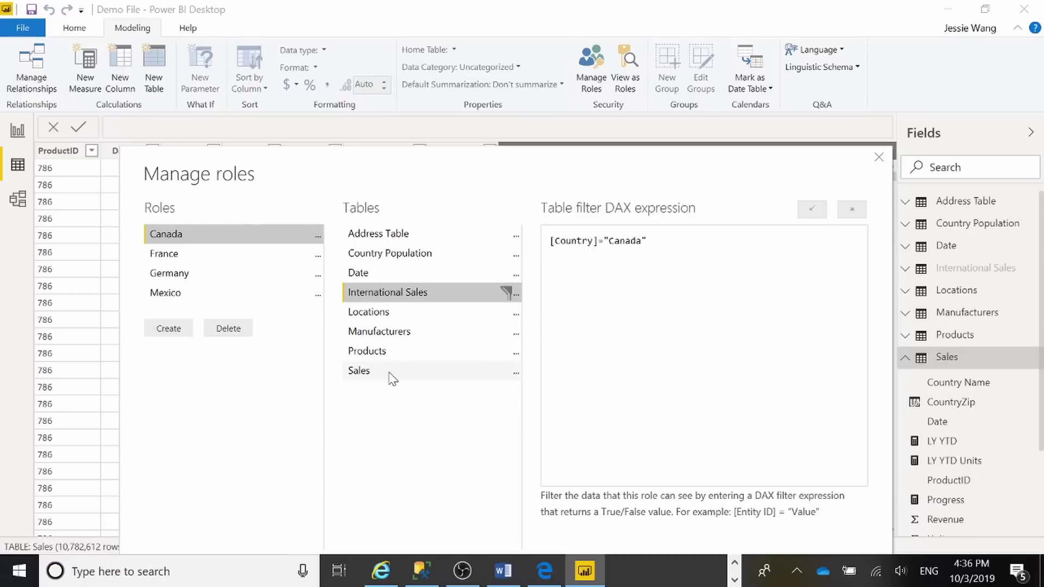
click(391, 375)
key(ctrl+v)
Copy the France role's International Sales filter [Country]="France" to the Sales table.
click(310, 253)
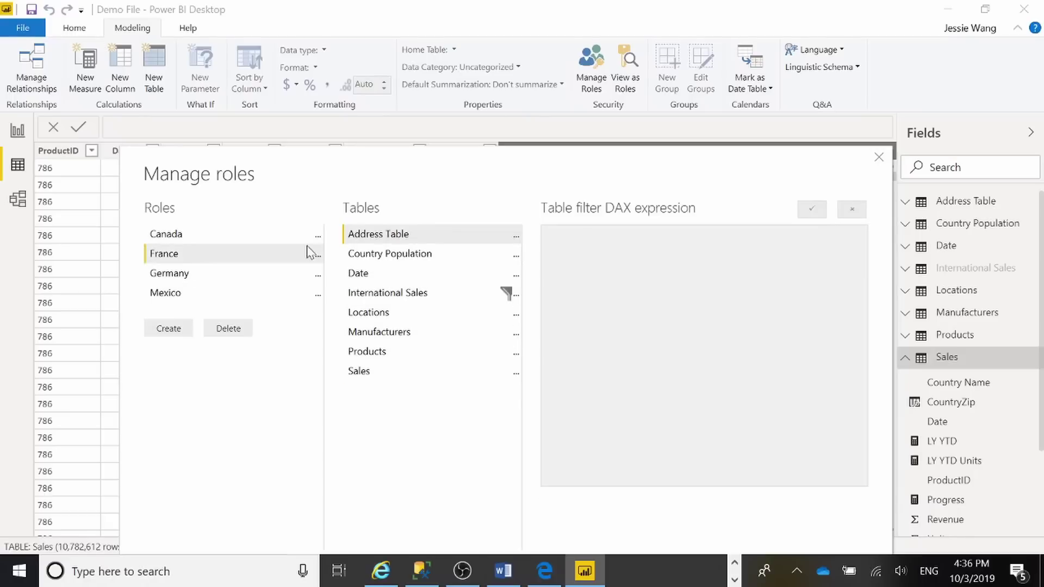
click(478, 293)
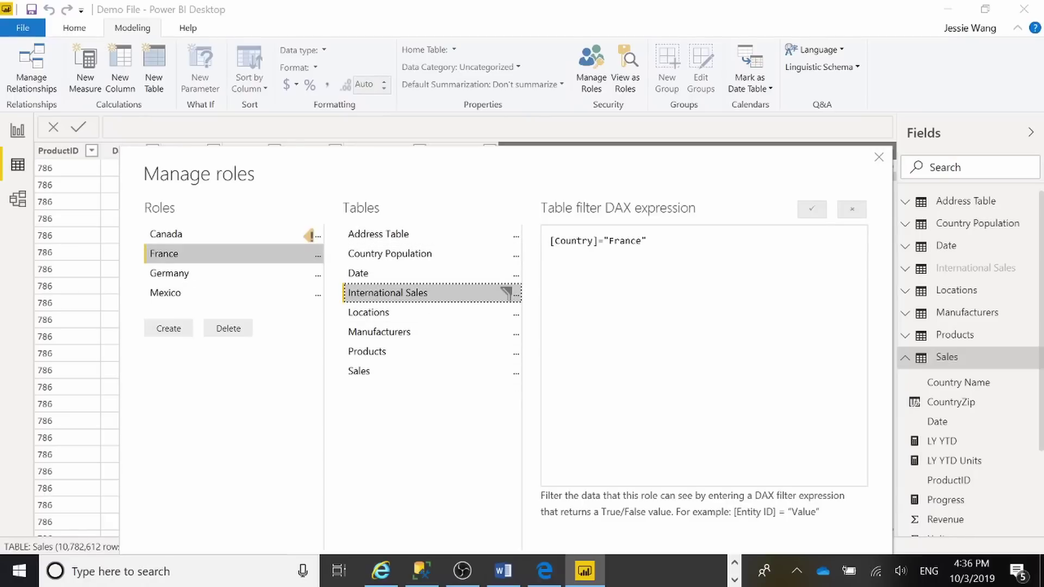
key(ctrl+a)
key(ctrl+c)
click(389, 376)
key(ctrl+v)
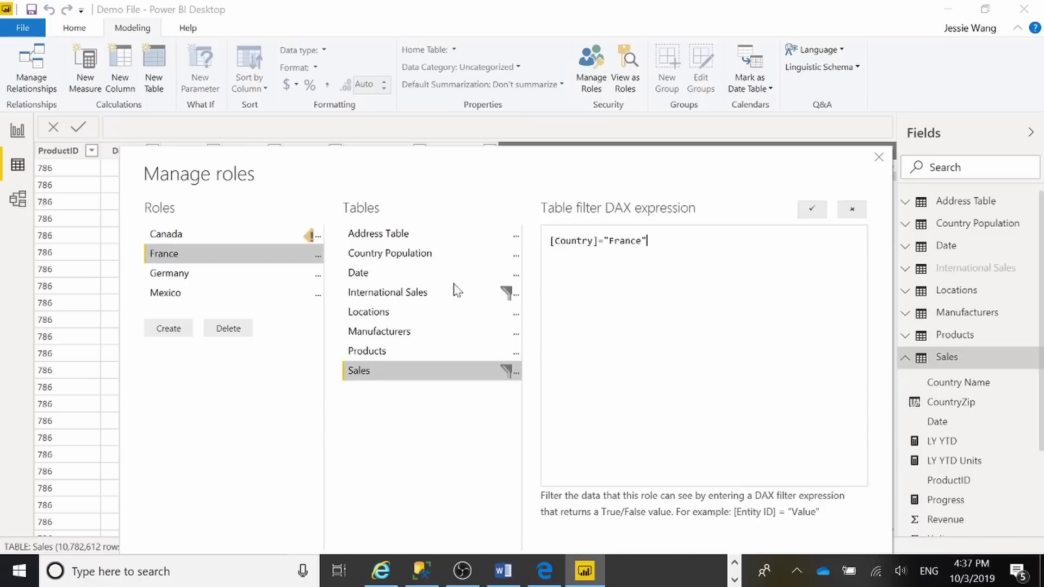
Copy the Germany role's International Sales filter [Country]="Germany" to the Sales table, dismissing the mail notification.
click(268, 275)
click(483, 293)
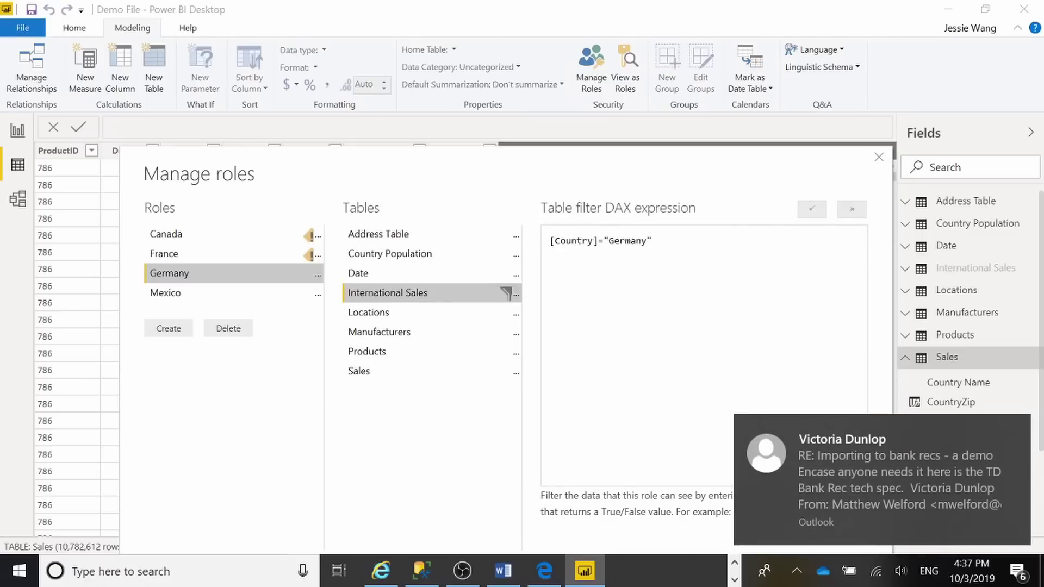
key(ctrl+a)
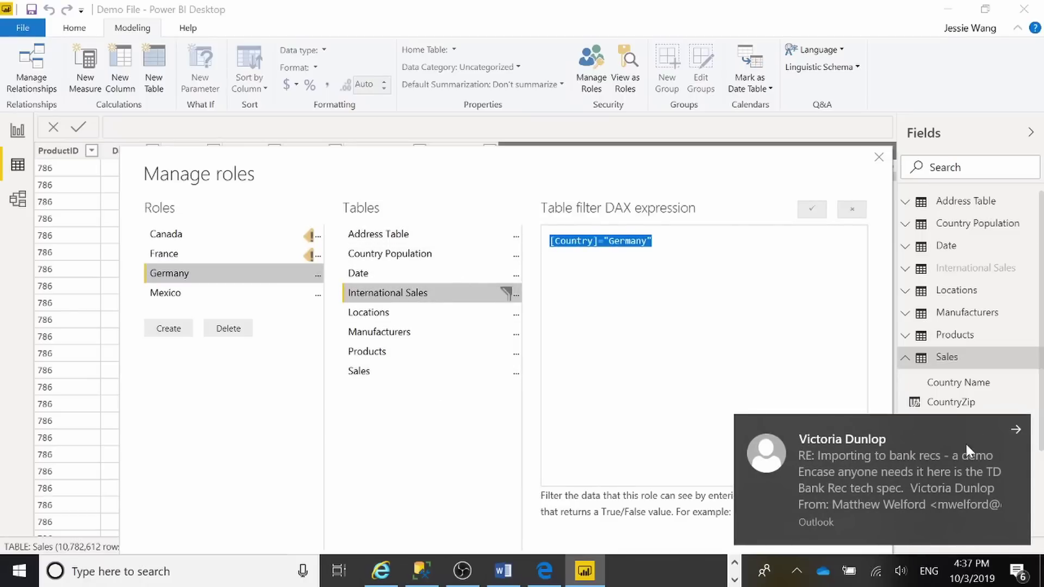
click(1013, 433)
click(384, 371)
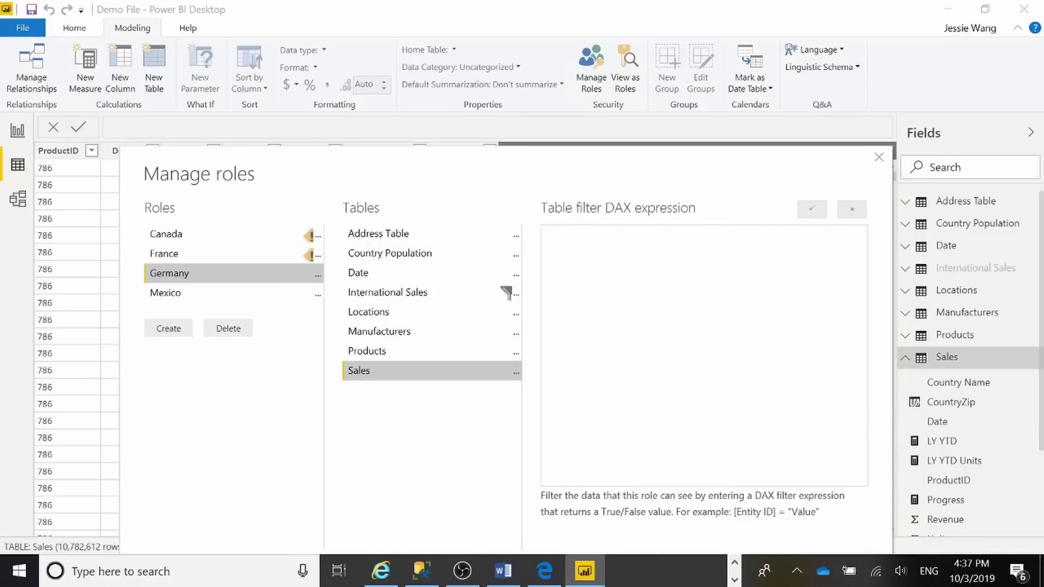
key(ctrl+v)
Copy the Mexico role's International Sales filter [Country]="Mexico" to the Sales table.
click(224, 295)
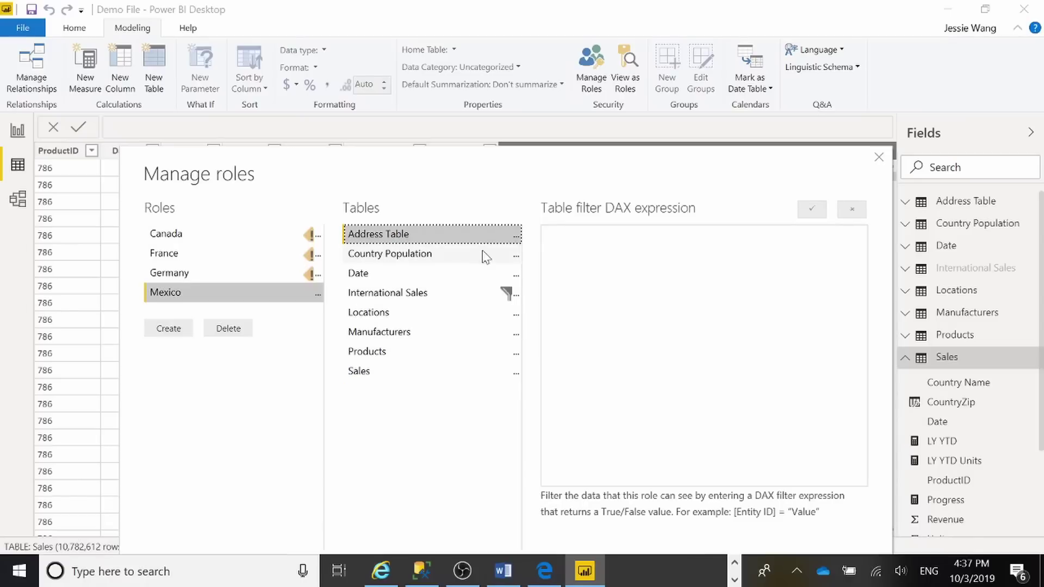
click(432, 293)
key(ctrl+a)
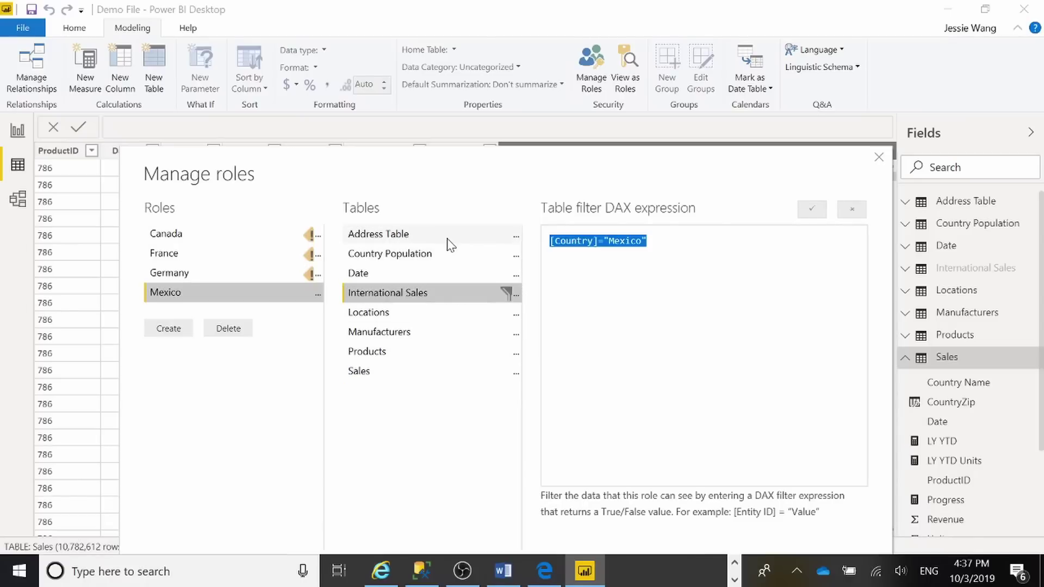
key(ctrl+c)
click(418, 371)
key(ctrl+v)
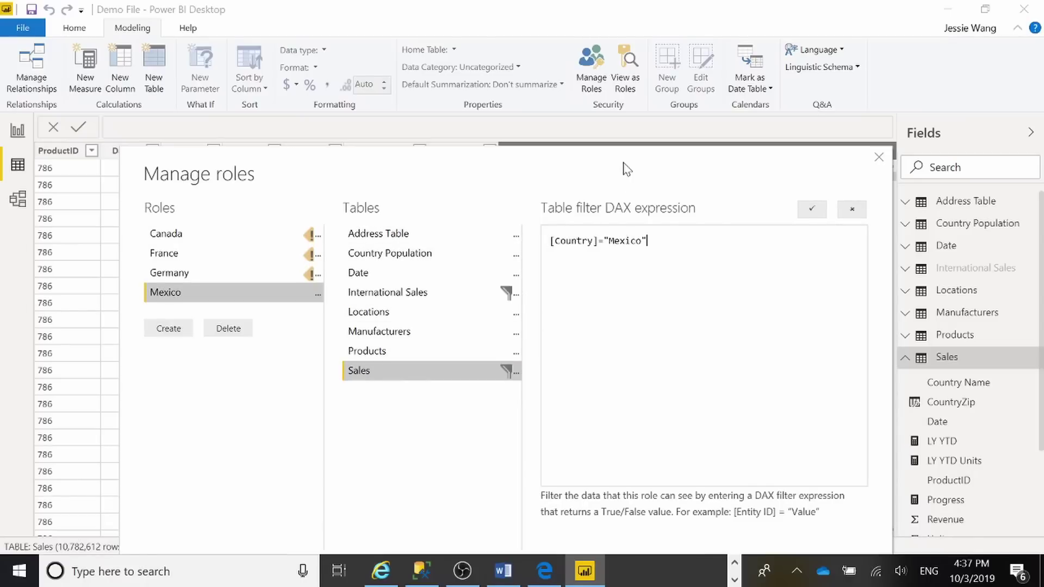
Try to save the roles with the new Sales filters, cancelling at the filter errors prompt.
drag(625, 168, 561, 54)
click(717, 465)
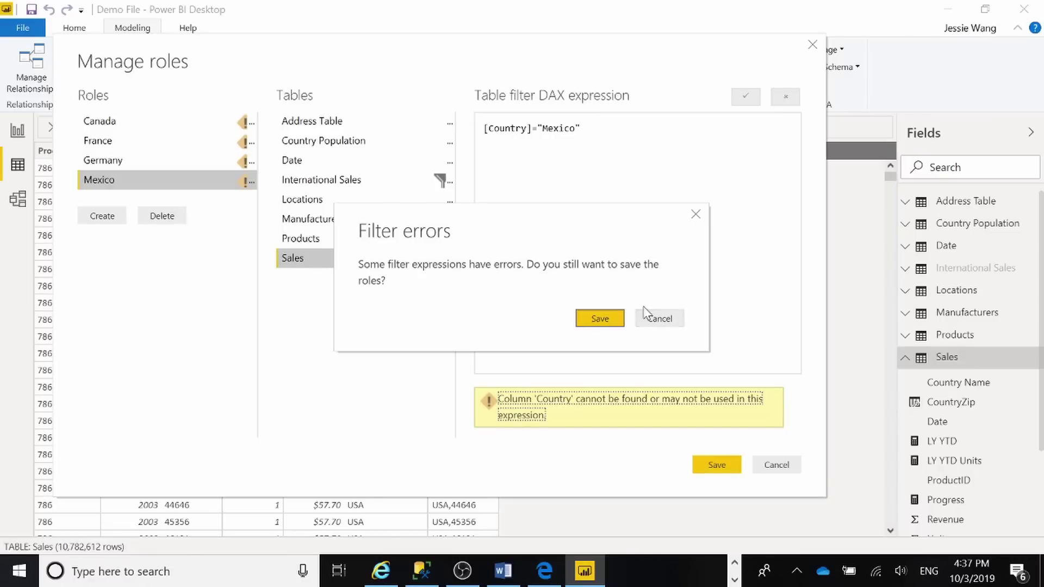
click(668, 322)
Change the column reference in the Mexico role's Sales filter from Country to Country Name.
drag(749, 75, 665, 278)
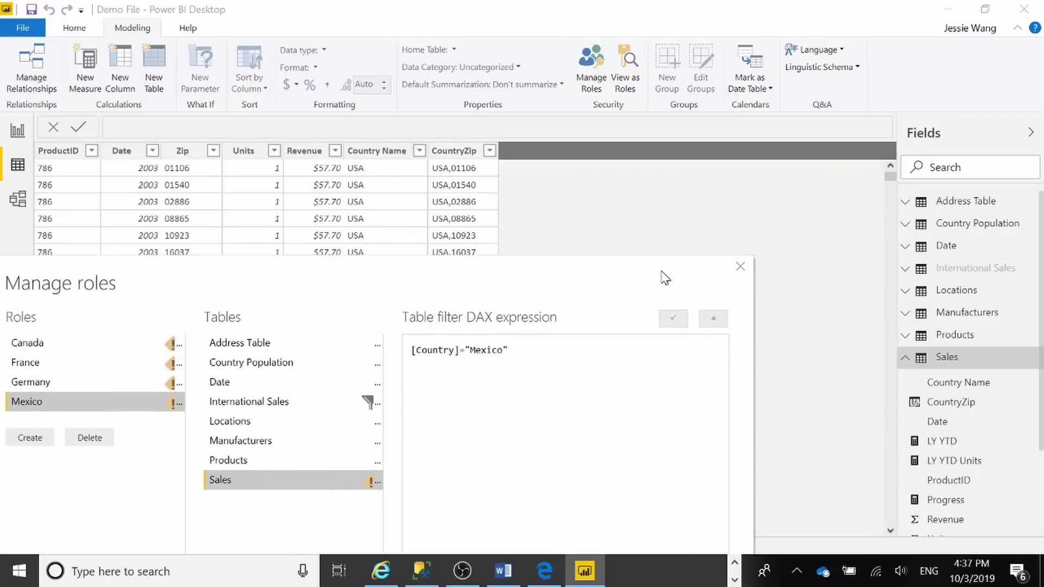
drag(666, 278, 727, 254)
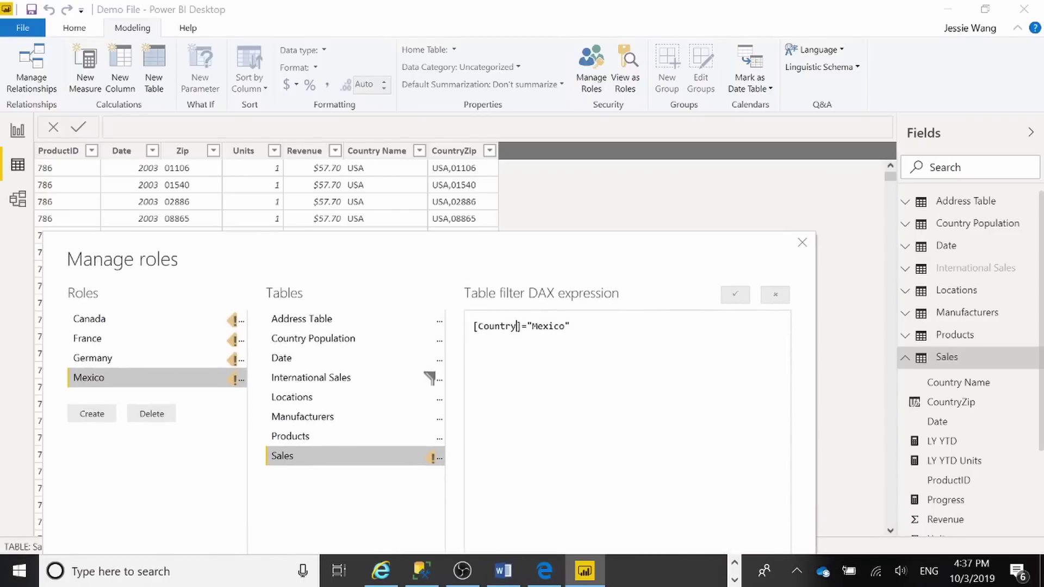
text(Name)
Change the column reference in the Germany role's Sales filter to Country Name.
click(161, 365)
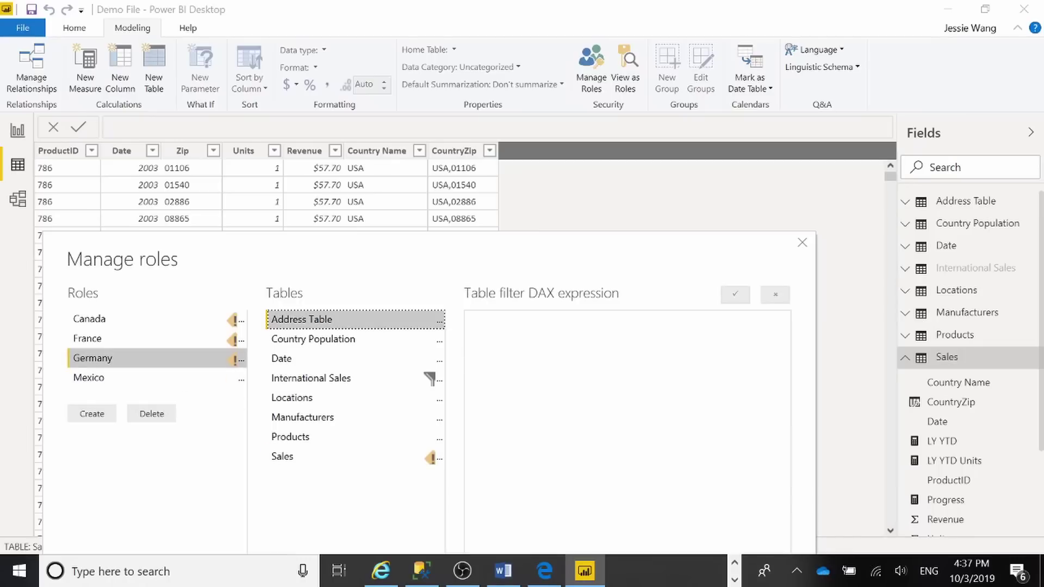
click(422, 458)
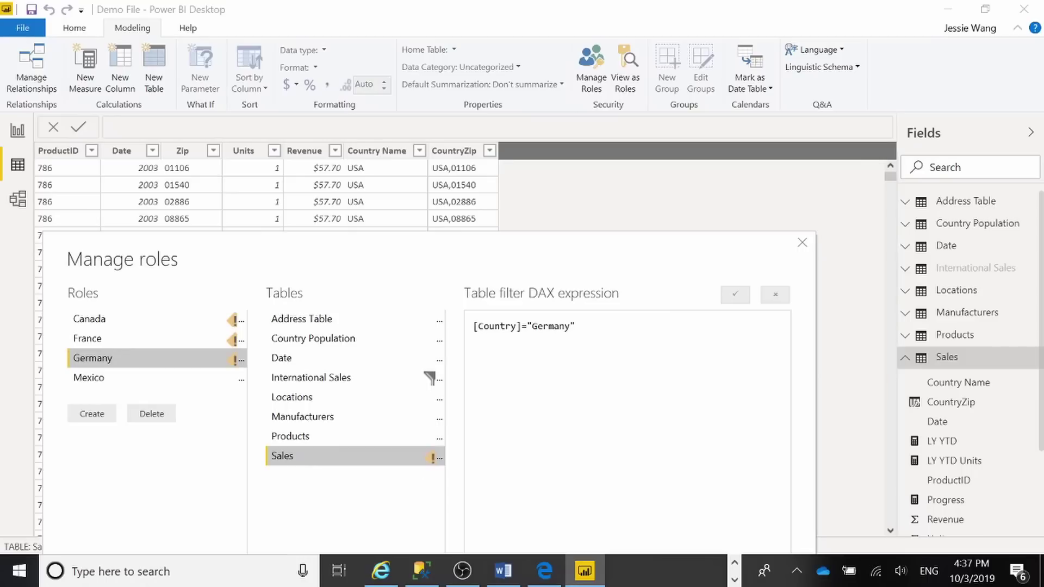
text(Name)
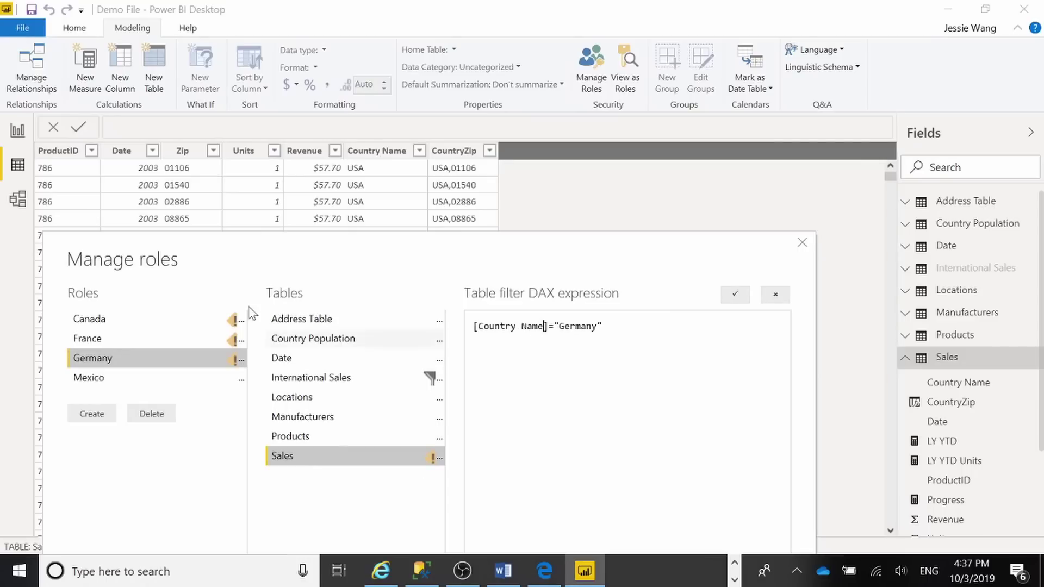
Change the column reference in the France role's Sales filter to Country Name.
click(183, 338)
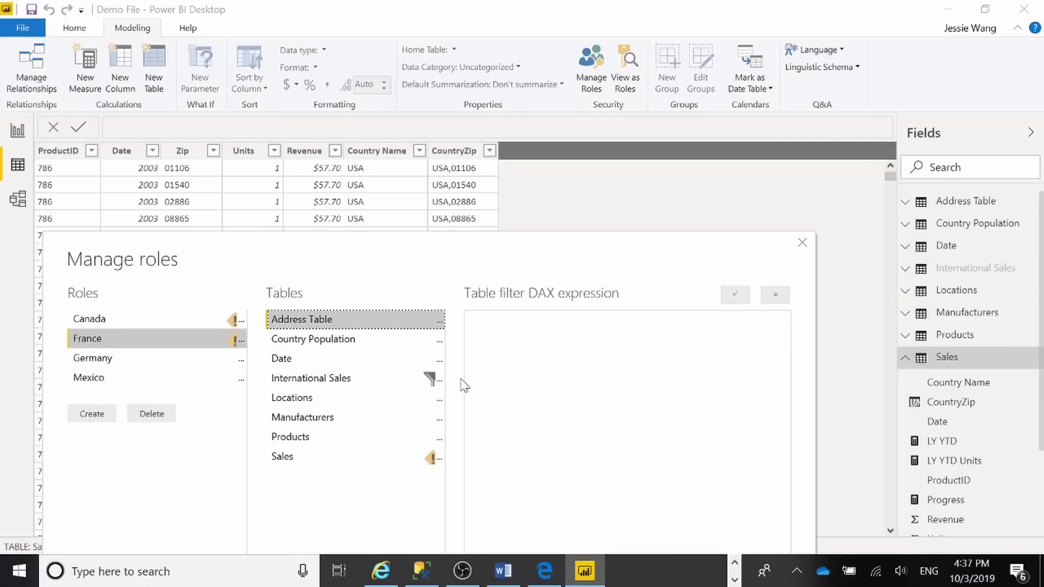
click(397, 458)
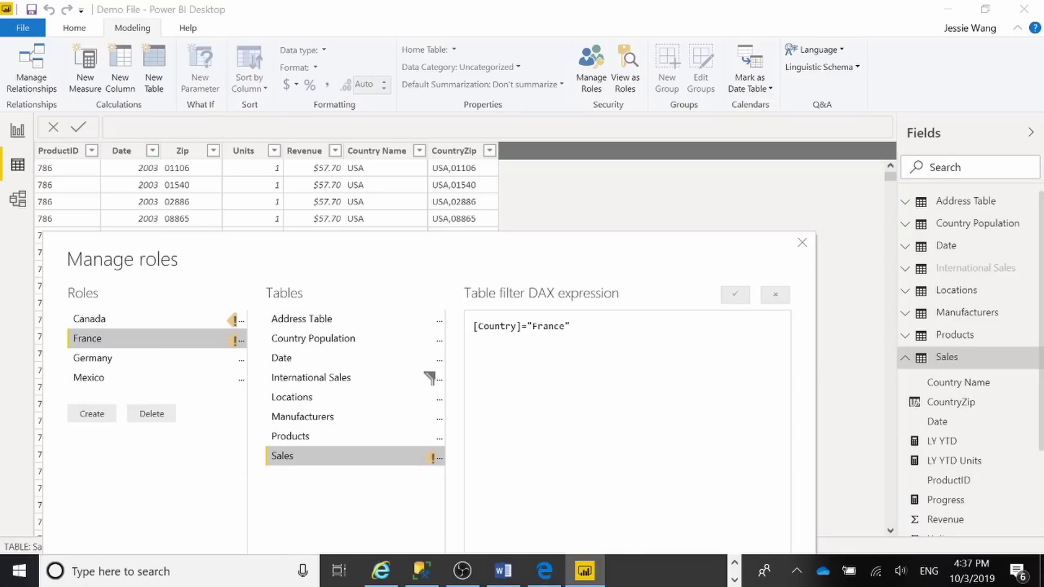
text(Name)
Change the column reference in the Canada role's Sales filter to Country Name and save the roles.
click(218, 319)
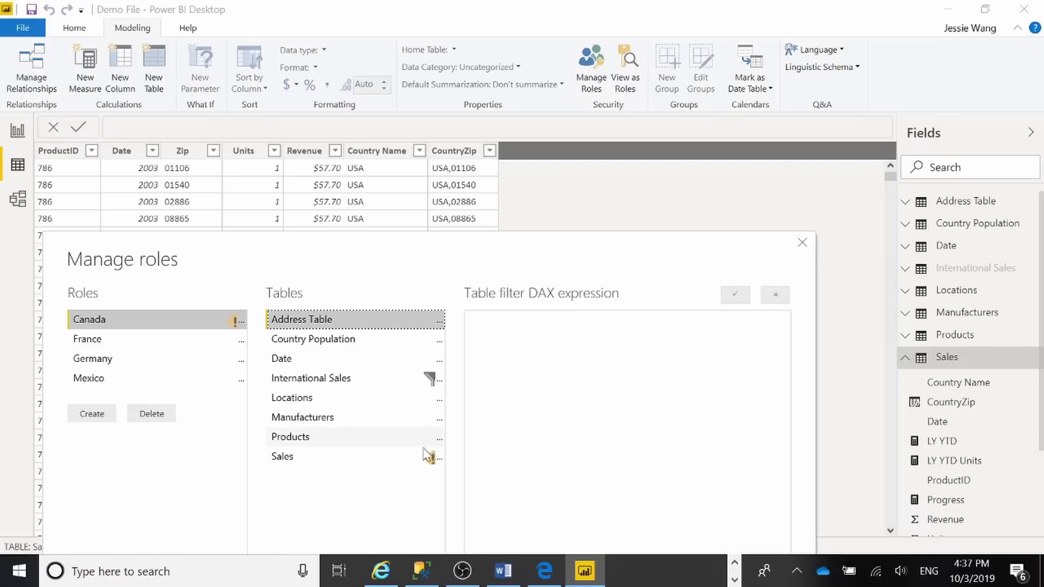
click(354, 457)
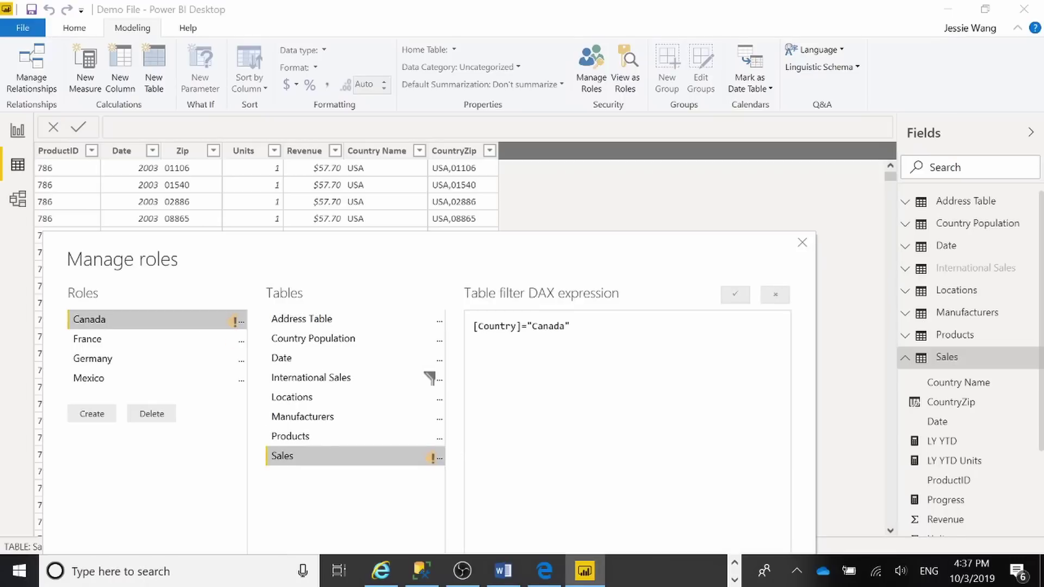
click(518, 327)
text(Name)
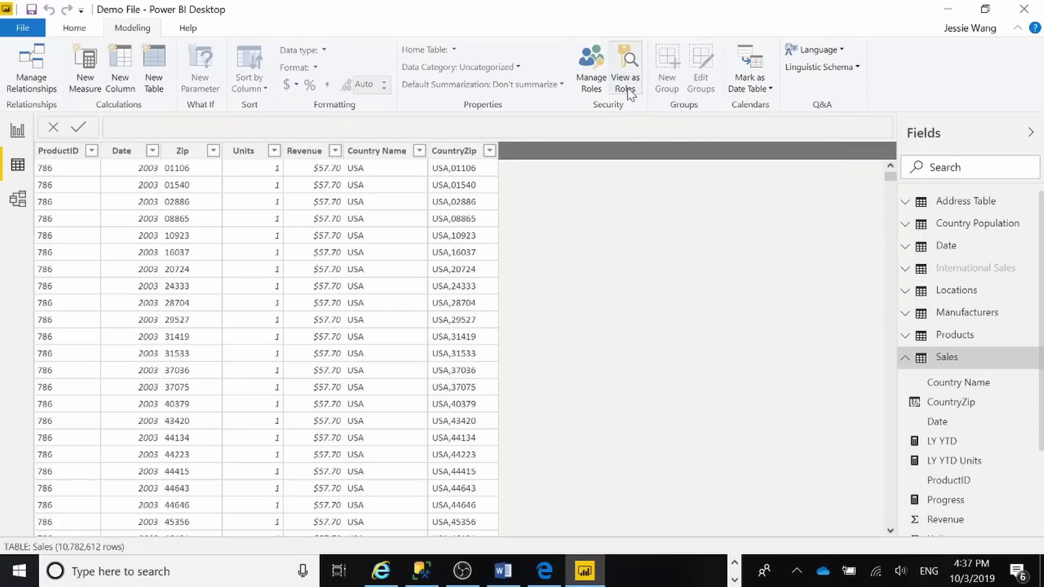
View the data as the Canada role to test its row-level security.
click(626, 77)
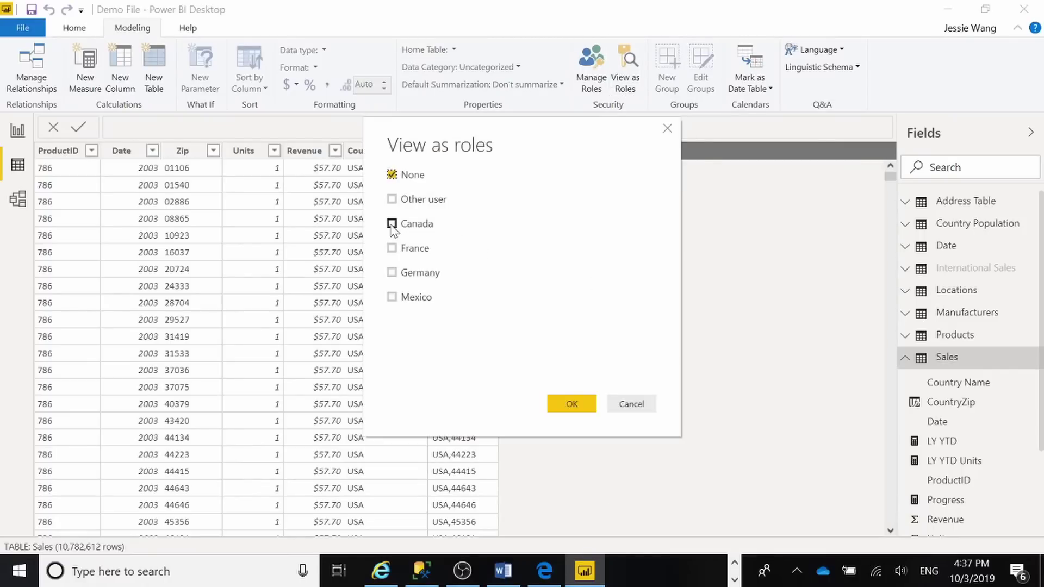
click(392, 224)
click(571, 405)
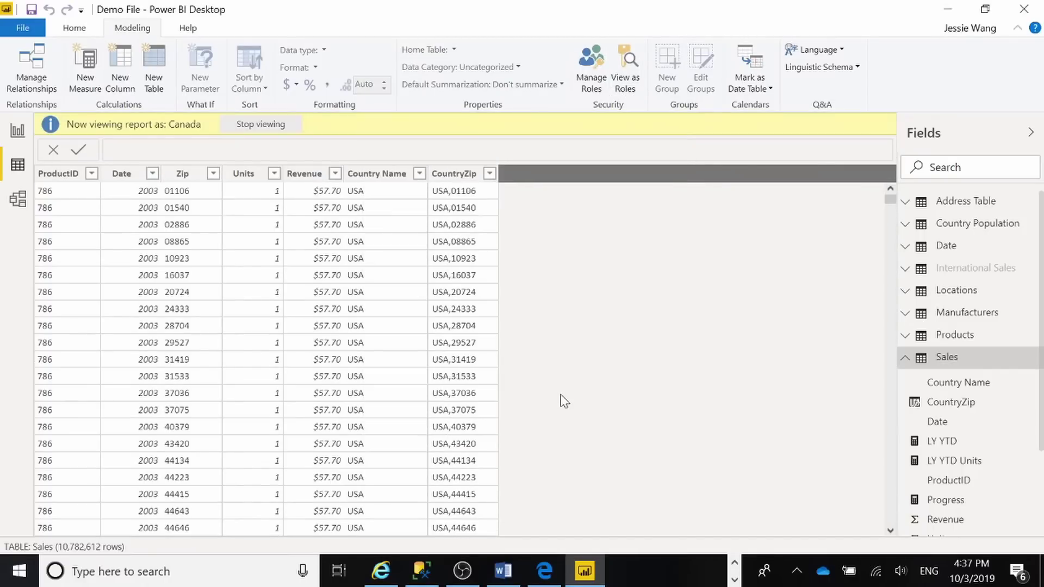
Convert the Revenue by Country Name map on the Demo report page into a stacked column chart.
click(22, 133)
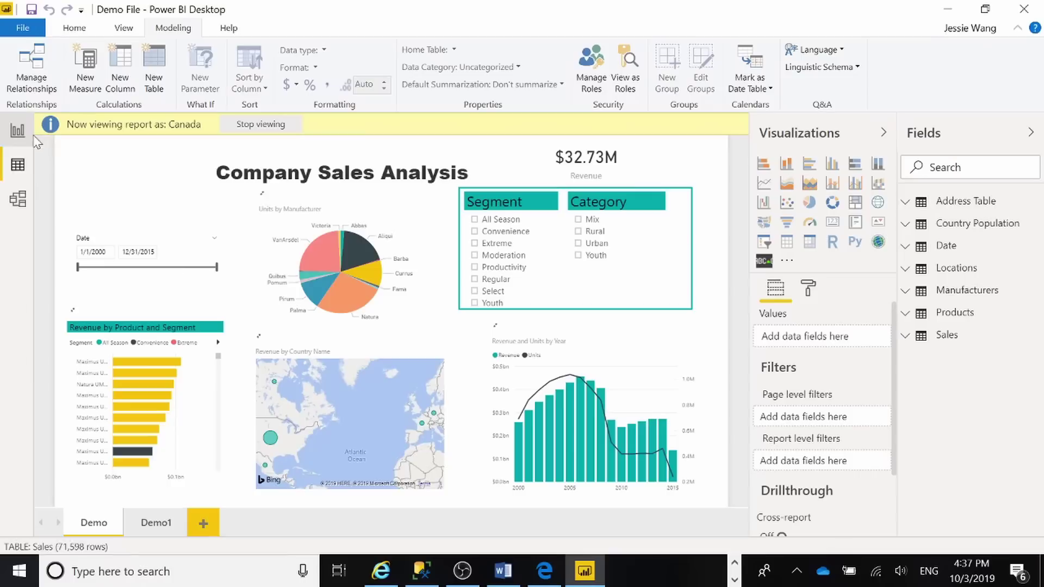
click(387, 349)
click(787, 163)
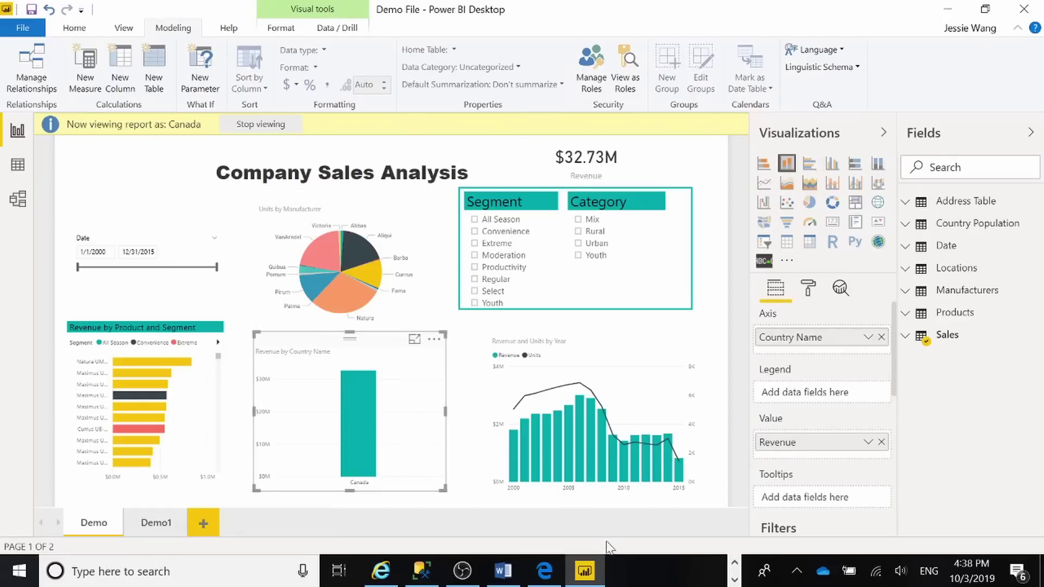
Switch to the PowerBI Demo document in Word and highlight agenda item 5 about sharing the report outside the organization.
click(503, 570)
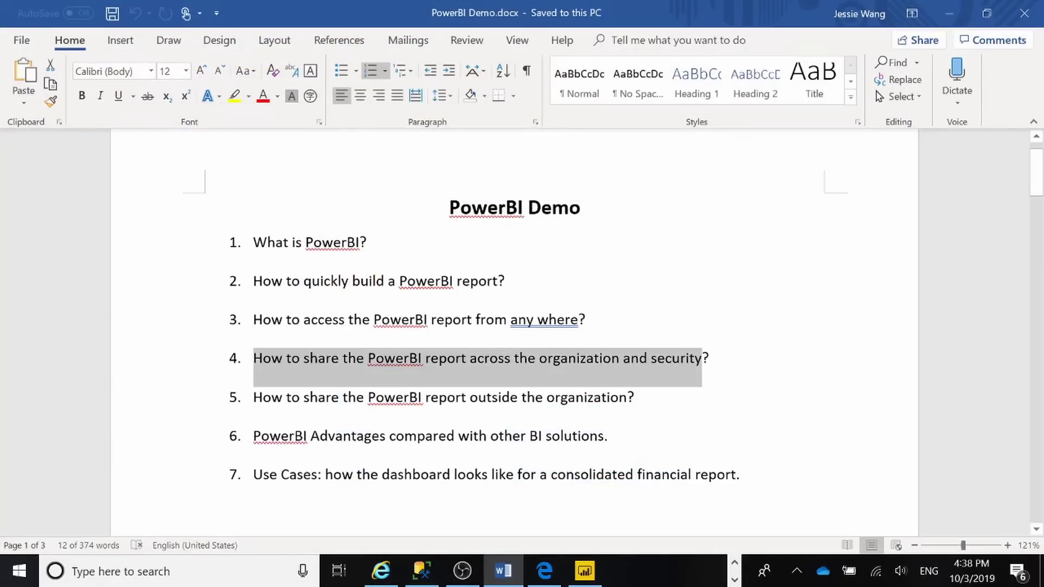
click(530, 374)
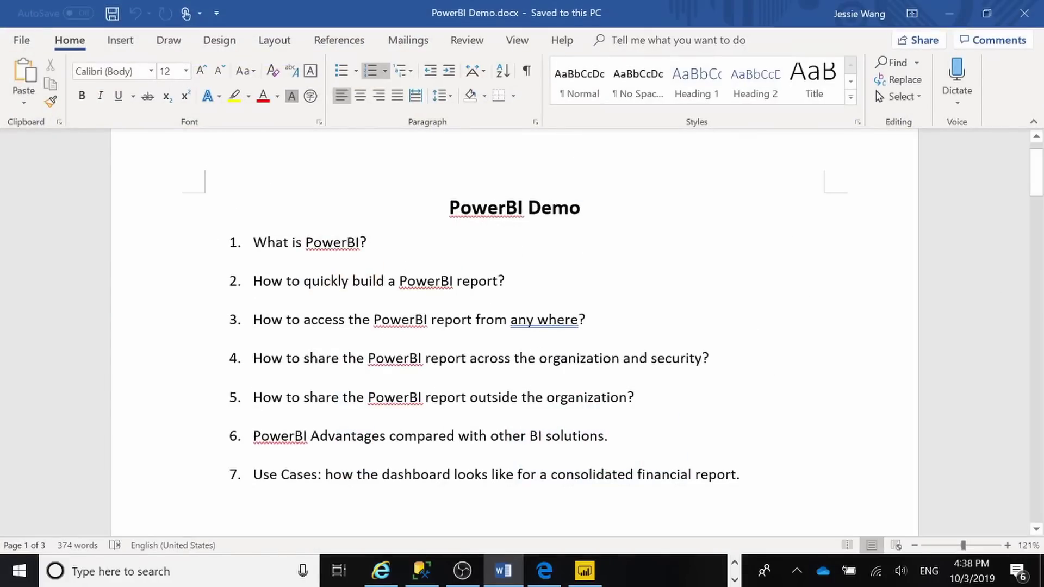
drag(540, 359, 712, 361)
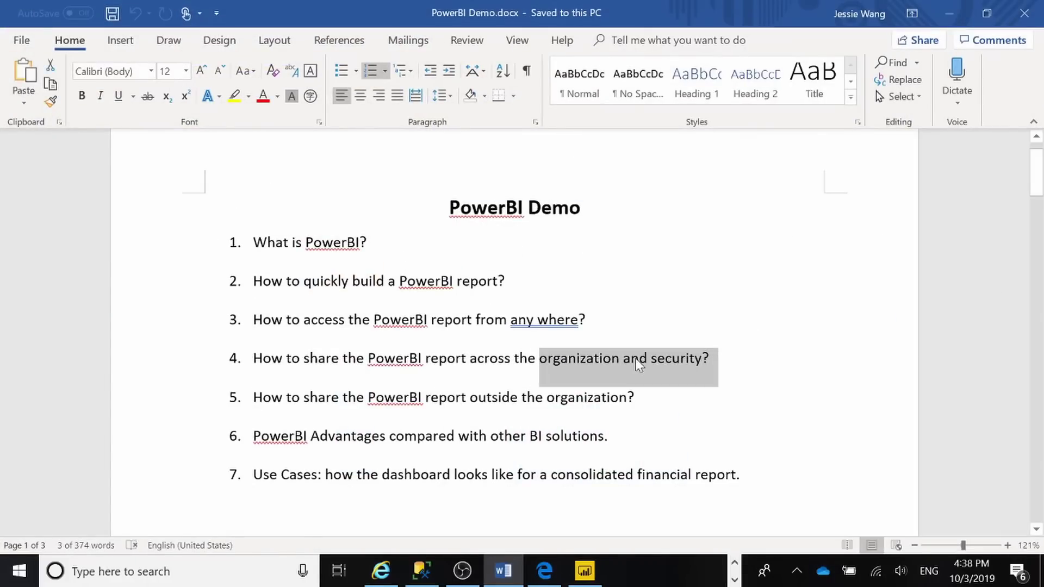
click(348, 397)
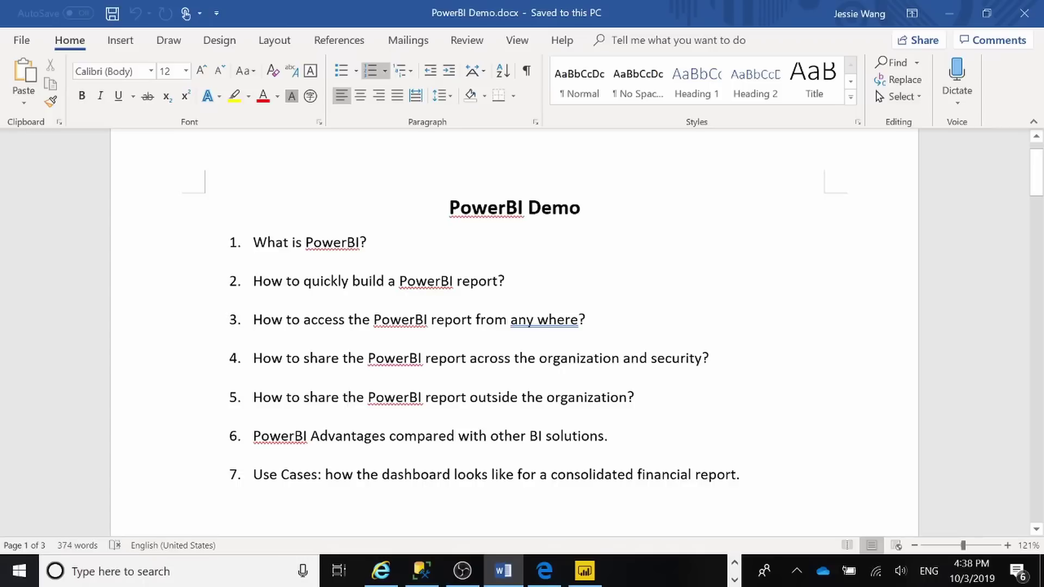
triple_click(348, 397)
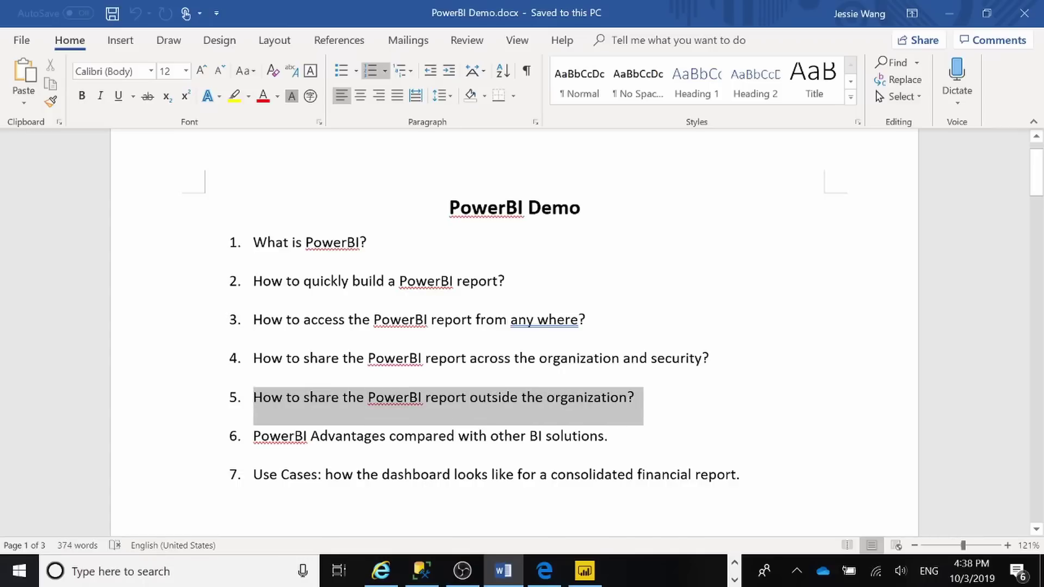
click(734, 564)
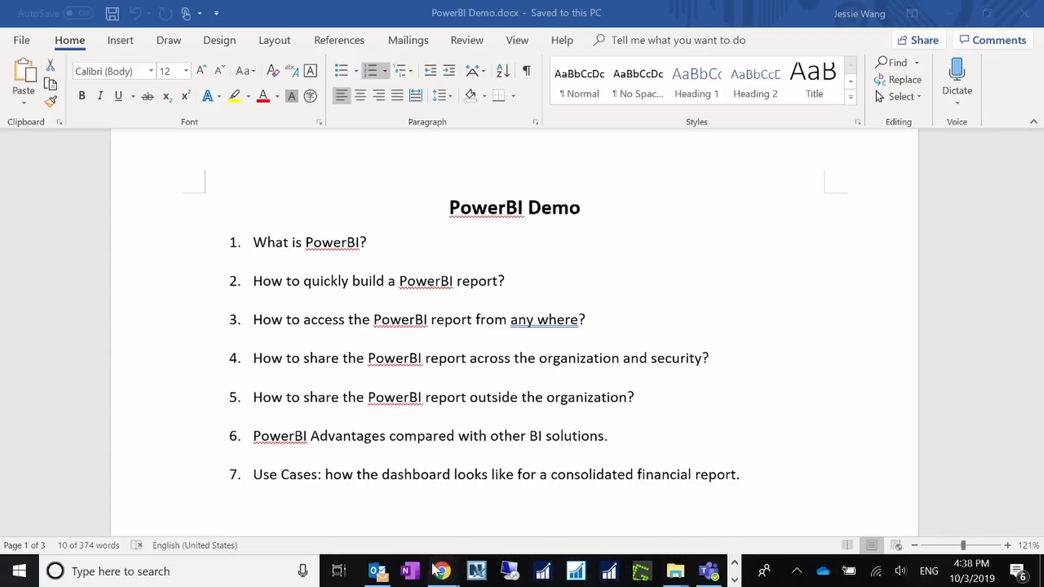
mouse_move(442, 572)
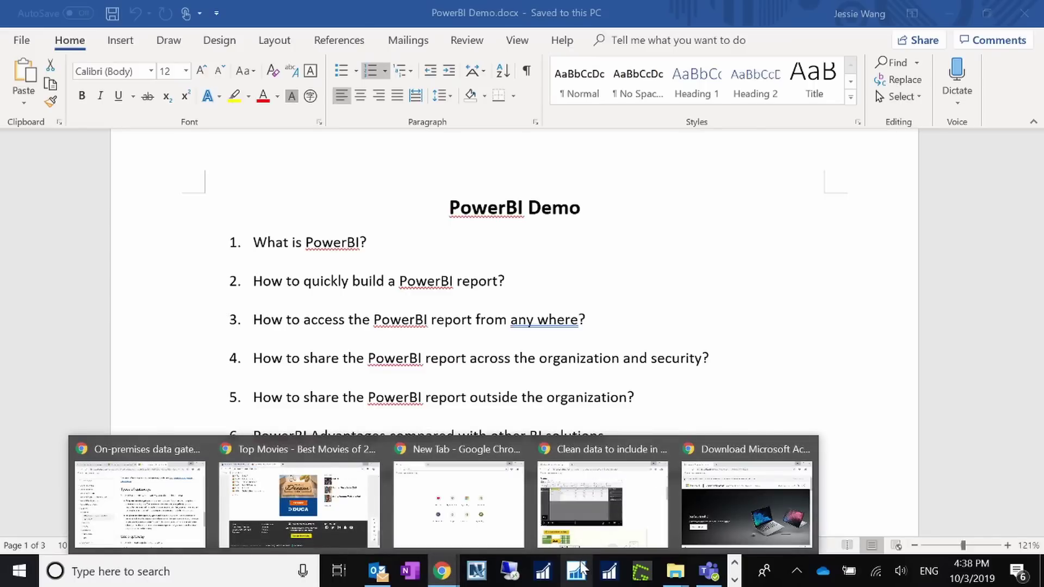
click(734, 580)
Switch to Power BI in Edge, open the 2017 sales report Miniso from My workspace and show its Embed options.
click(544, 570)
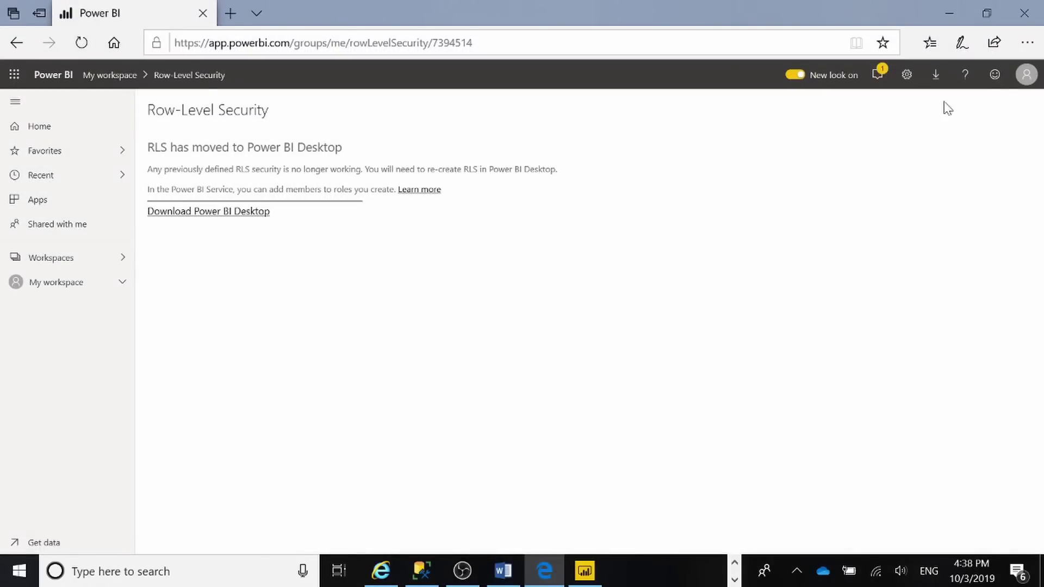
click(1026, 76)
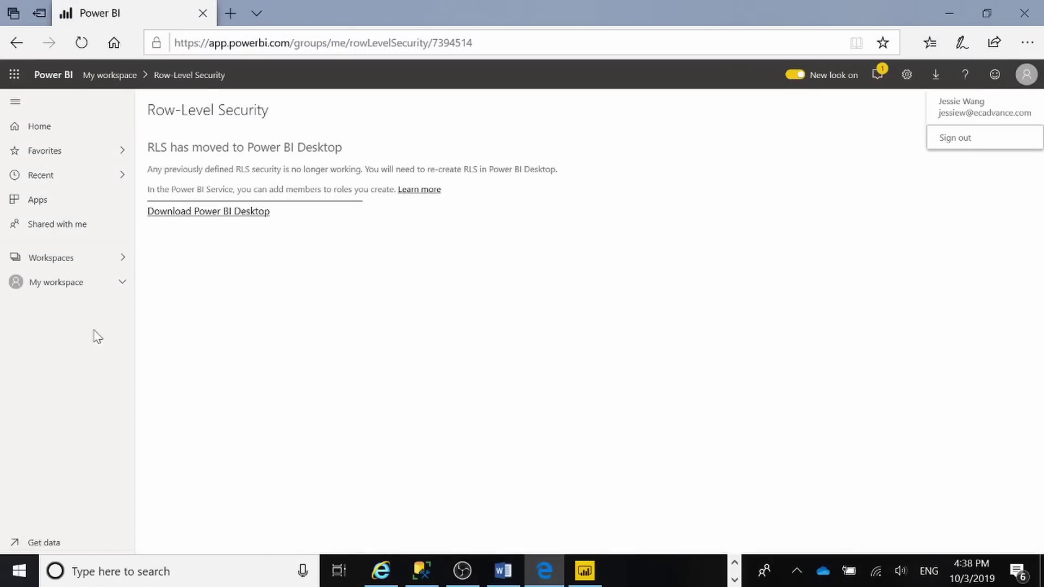
click(104, 76)
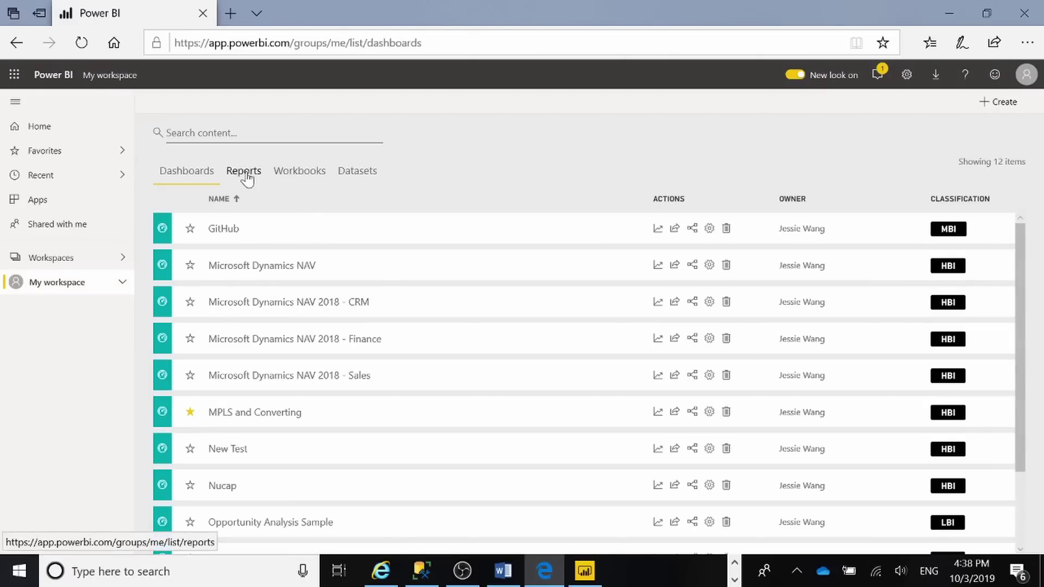
click(245, 173)
click(296, 231)
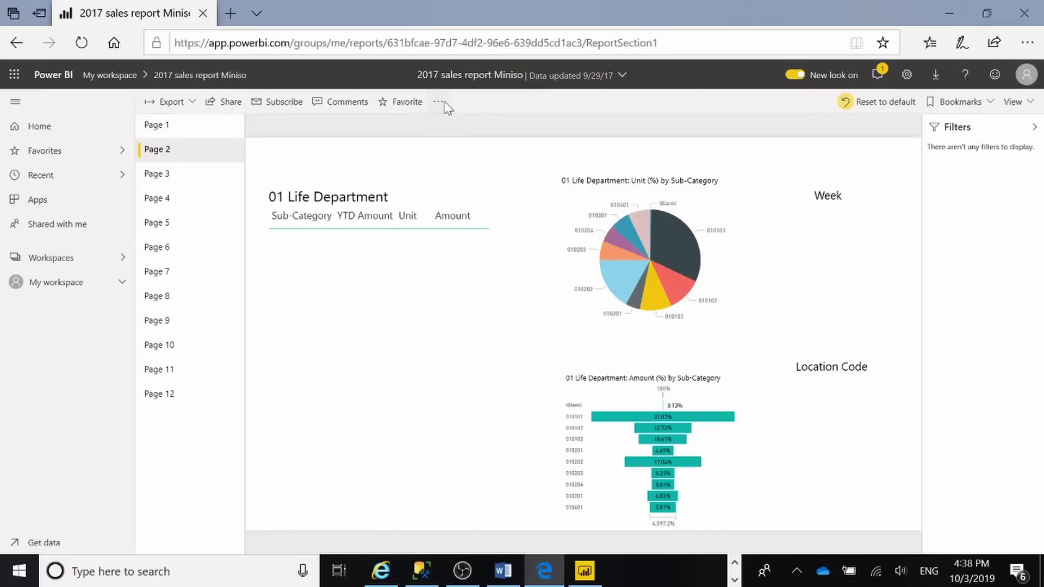
click(441, 103)
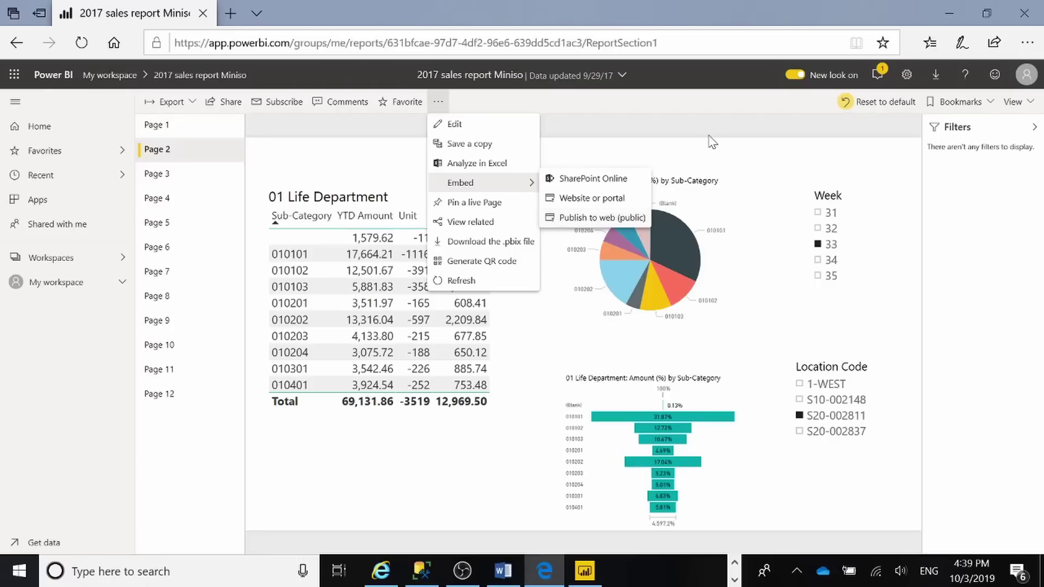
Open the Power BI Admin portal, check the signed-in account and reload the page.
click(907, 76)
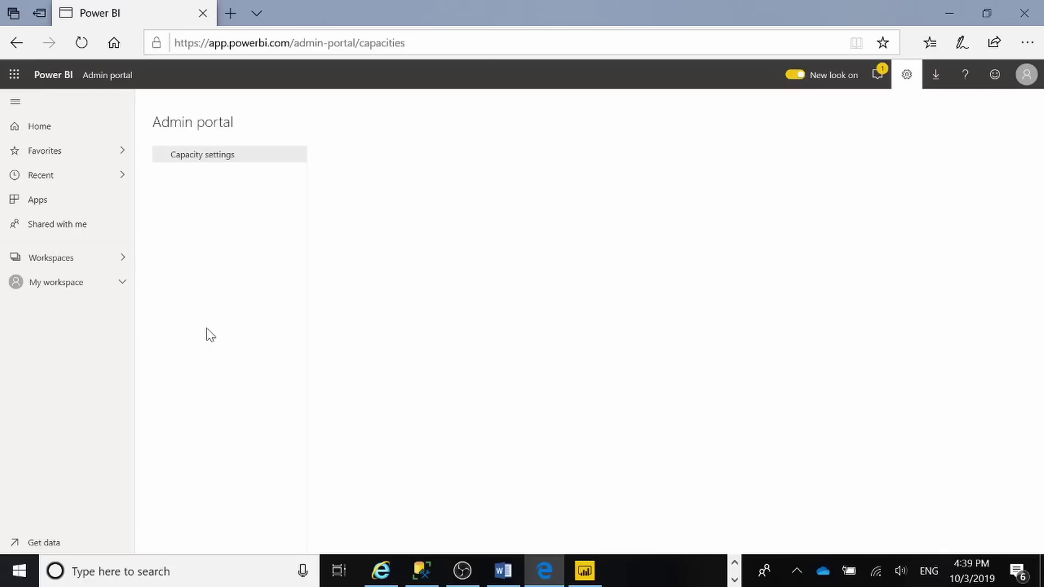
click(1027, 77)
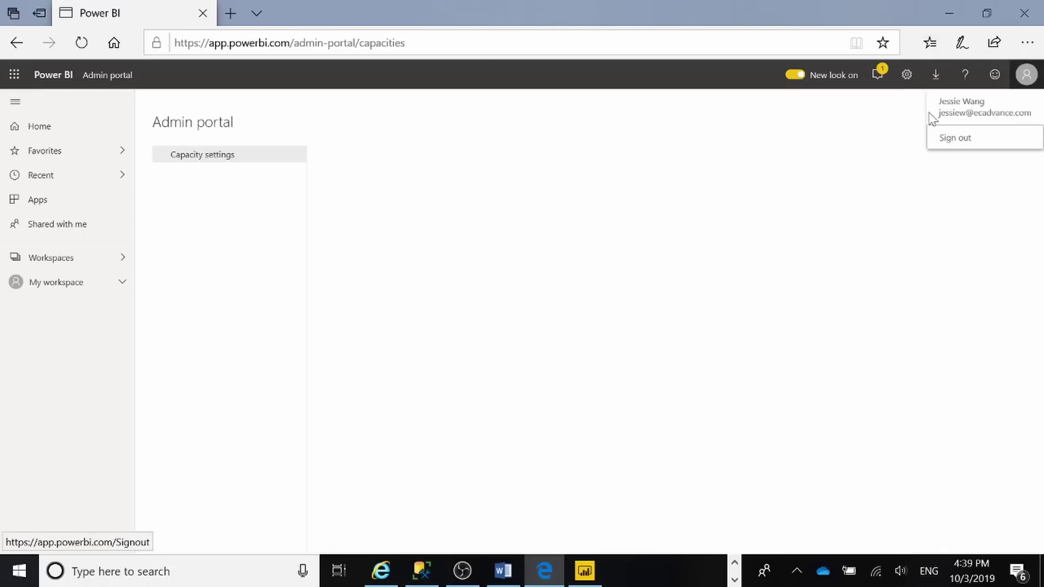
click(207, 160)
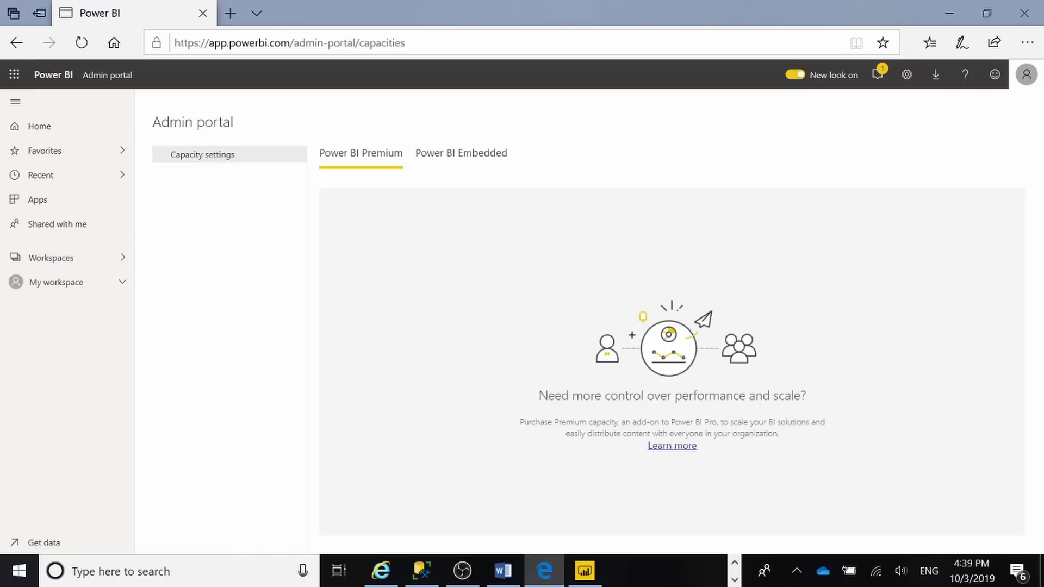
click(81, 44)
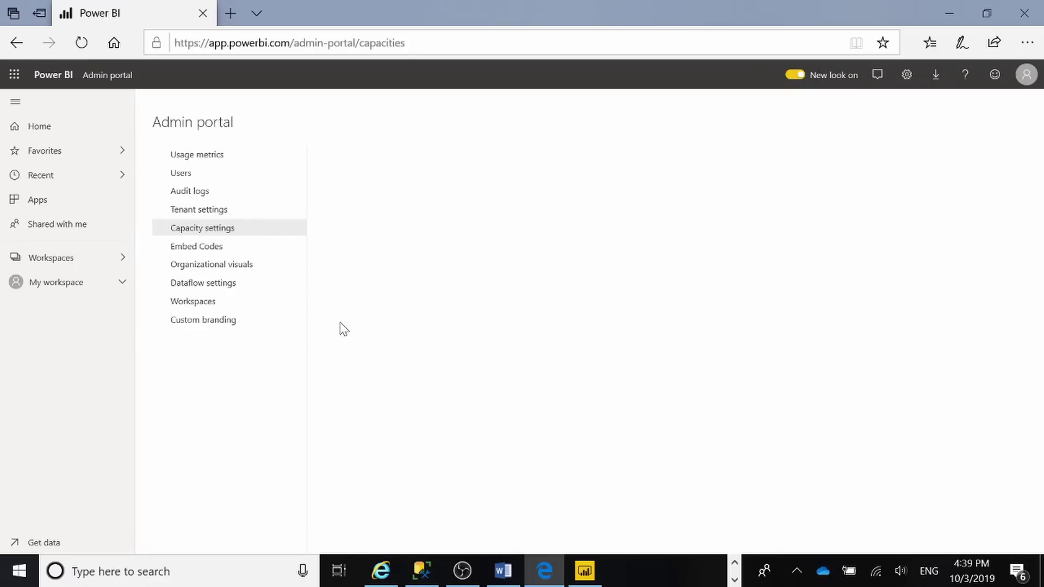
Disable and apply Publish to web under the tenant's export and sharing settings, then minimize the browser to return to the Word agenda.
click(220, 216)
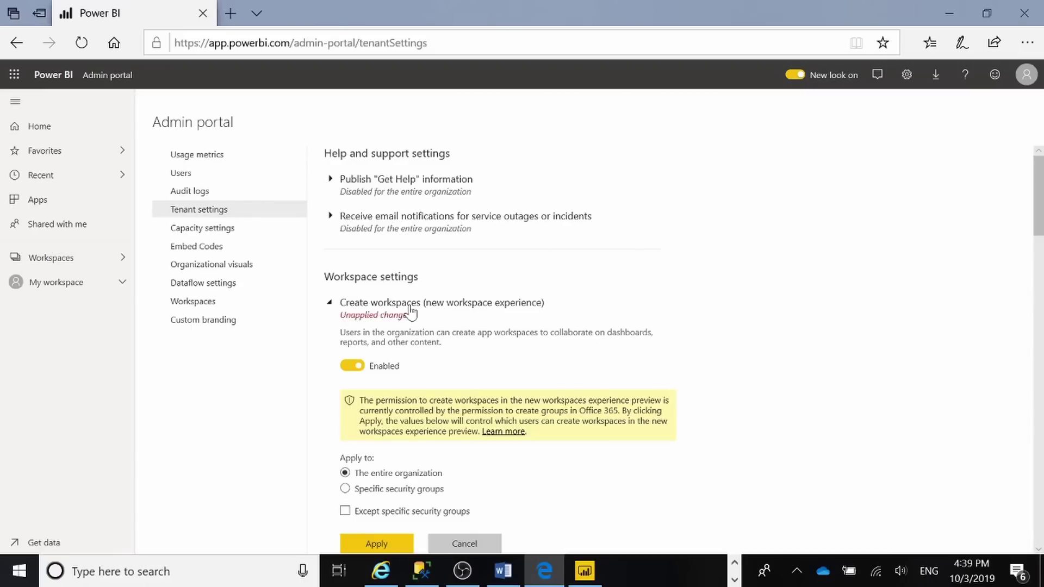
scroll(460, 321, down, 10)
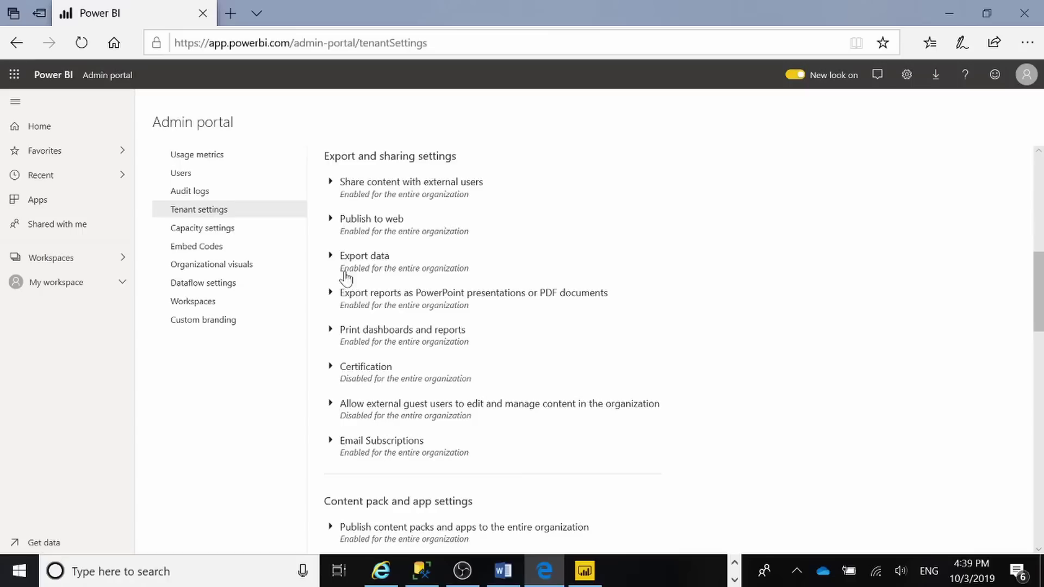
click(330, 219)
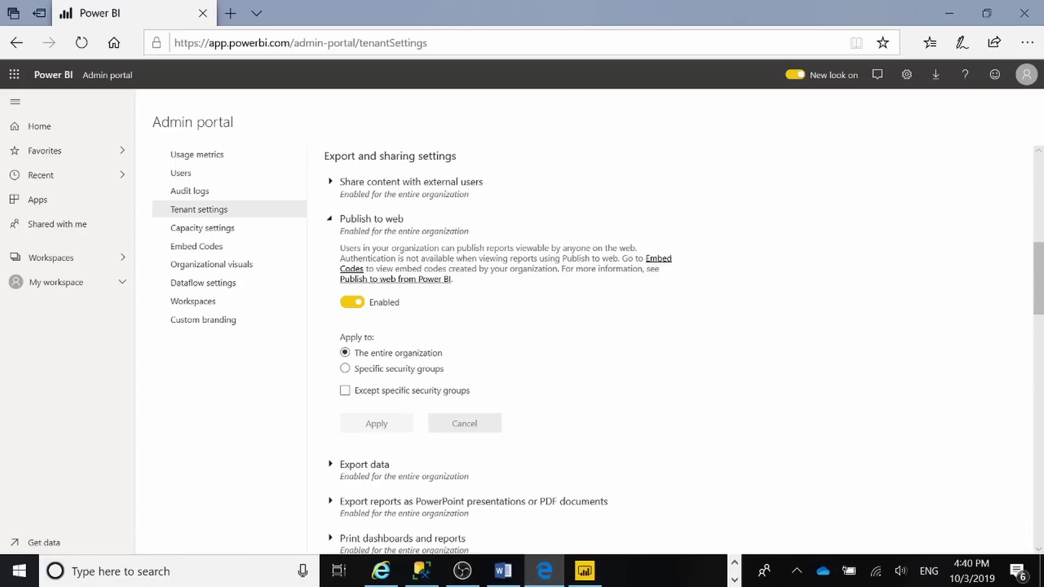
click(351, 302)
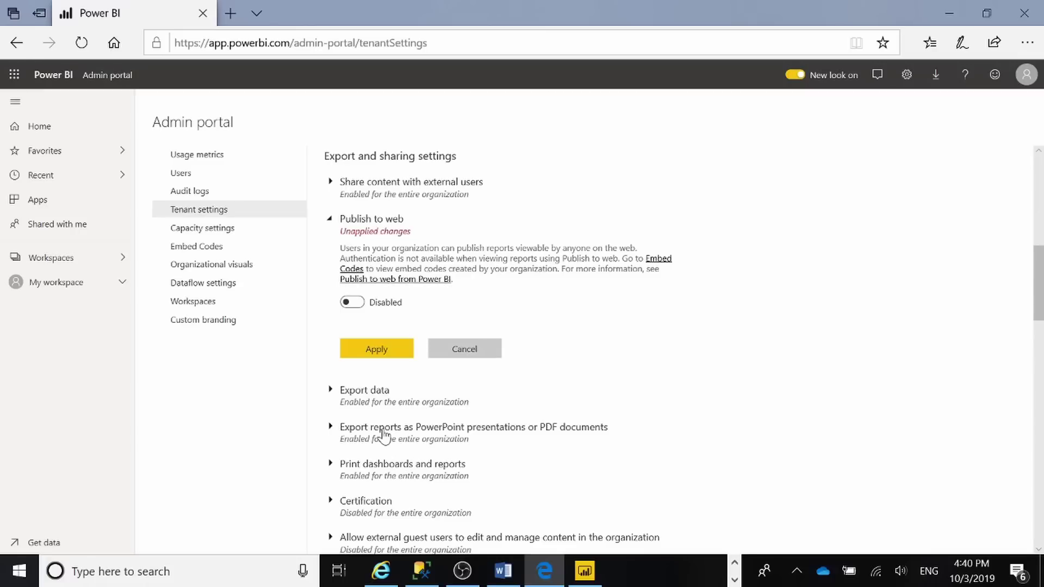
click(382, 353)
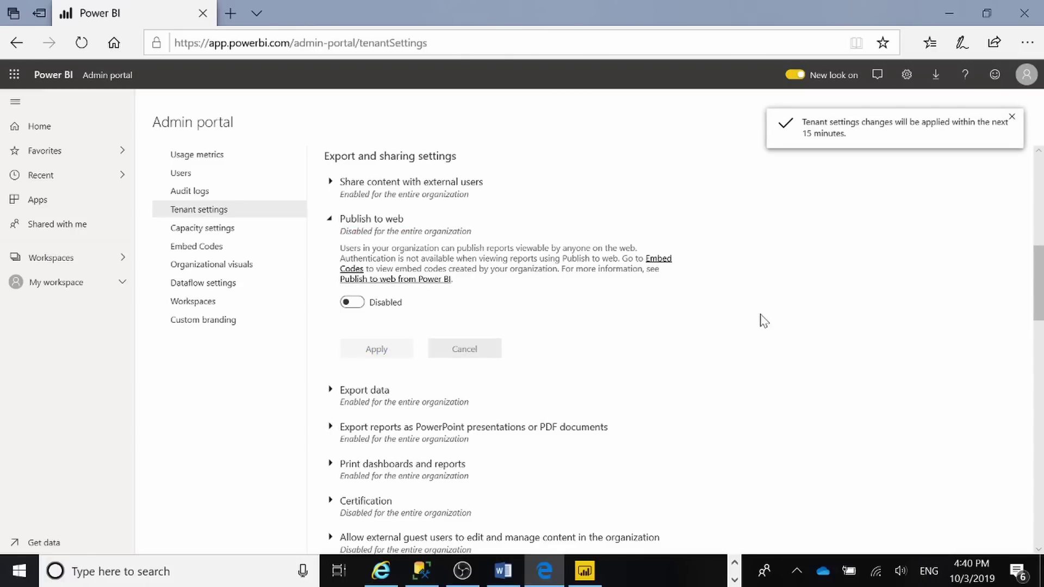
scroll(582, 357, up, 10)
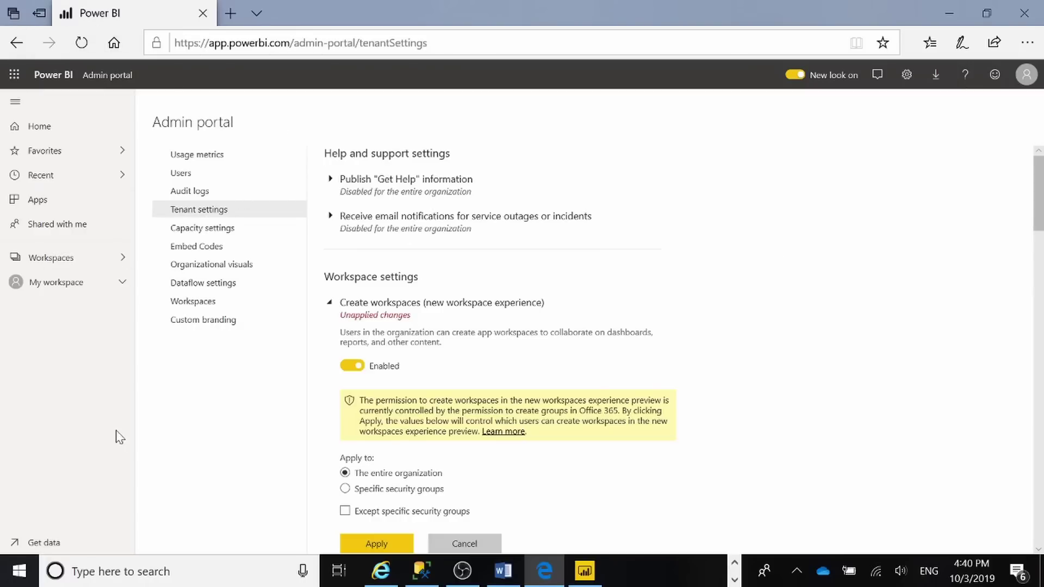
click(947, 12)
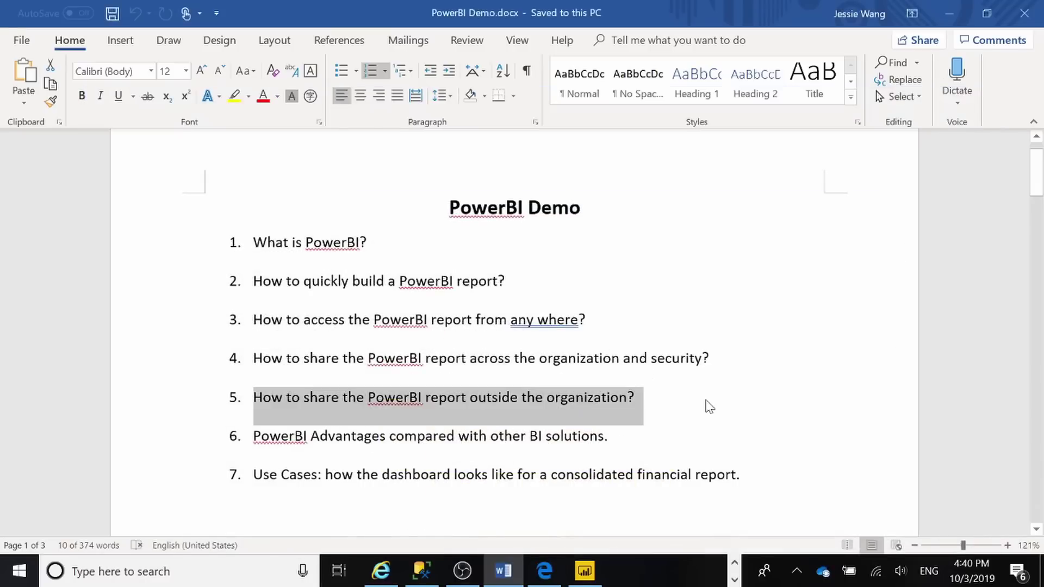
Highlight agenda item 6 about PowerBI advantages compared with other BI solutions.
scroll(654, 378, down, 1)
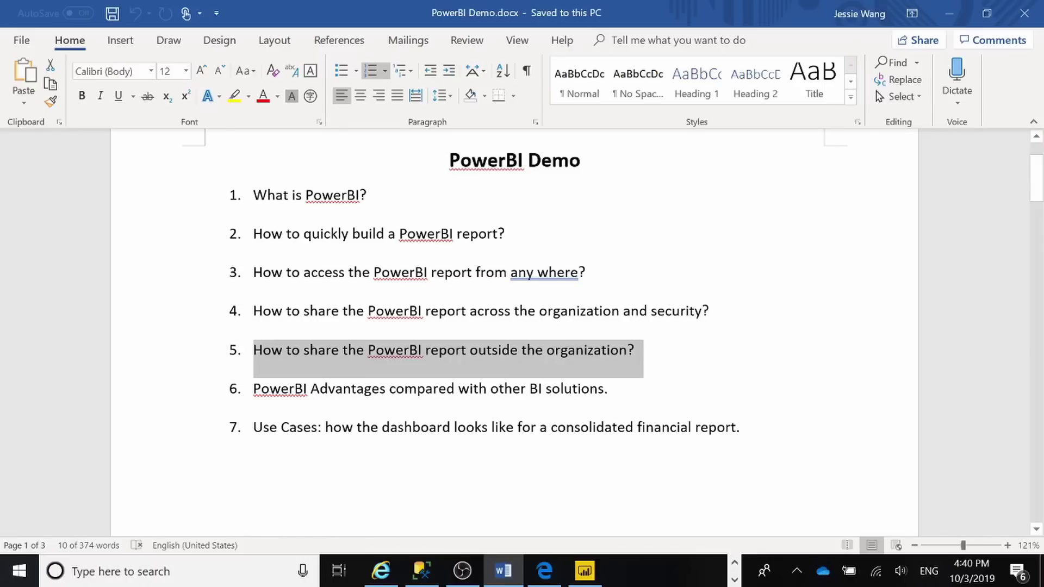
click(270, 389)
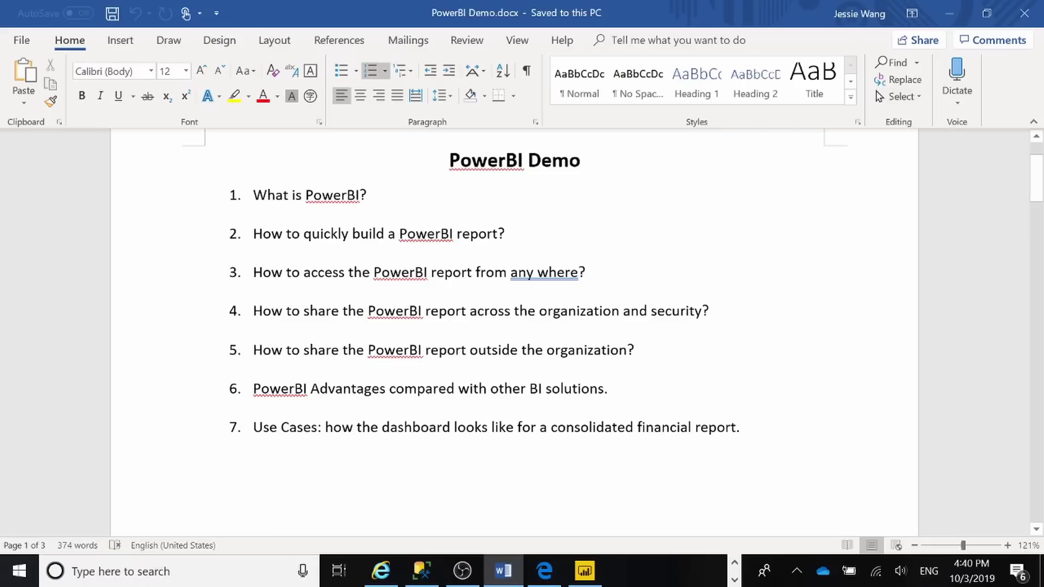
drag(253, 389, 615, 403)
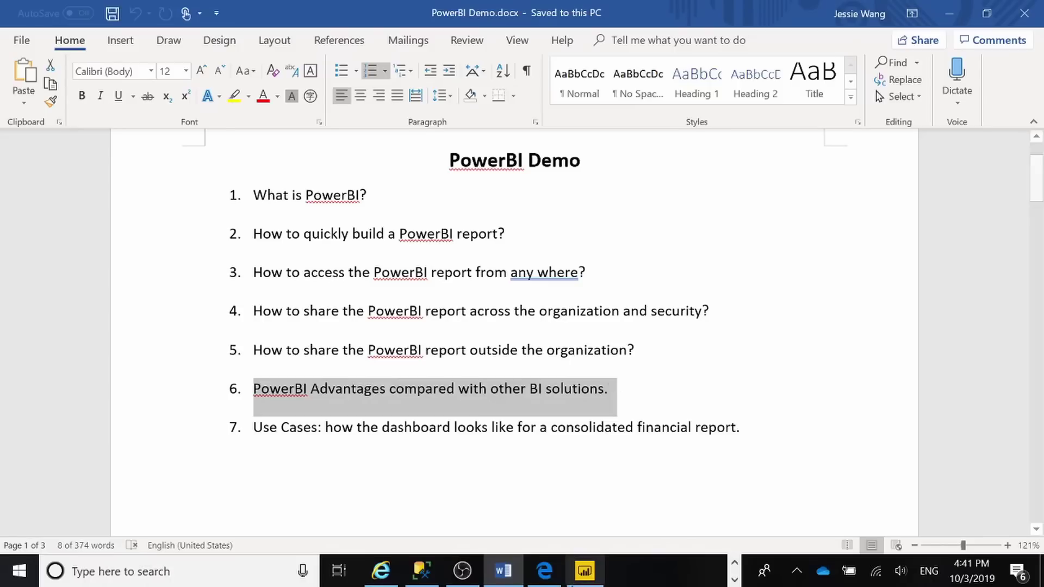
Switch to Demo File in Power BI Desktop, show the import options for custom visuals, and minimize the window to return to Word.
click(585, 571)
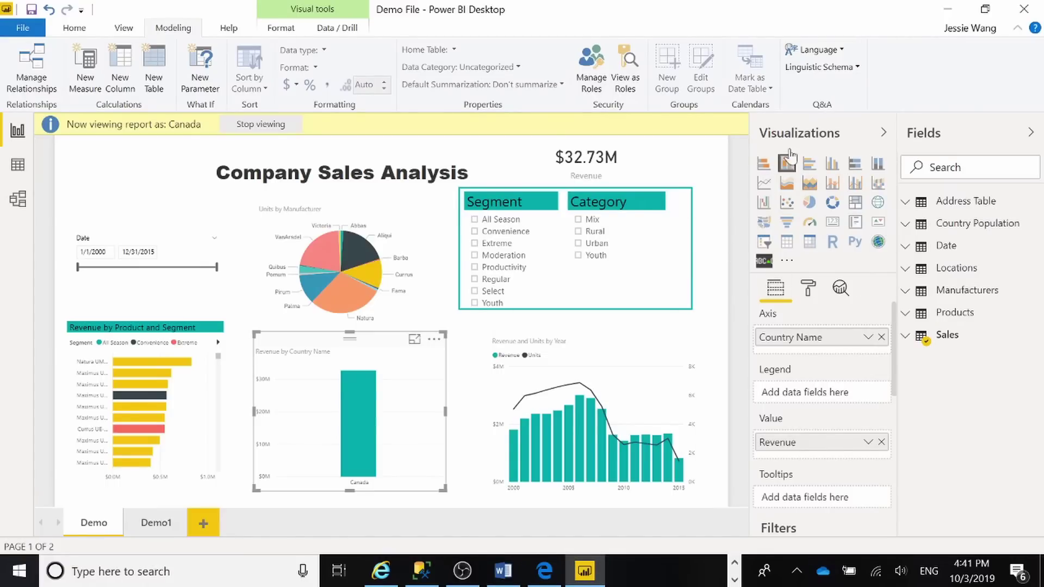
click(793, 263)
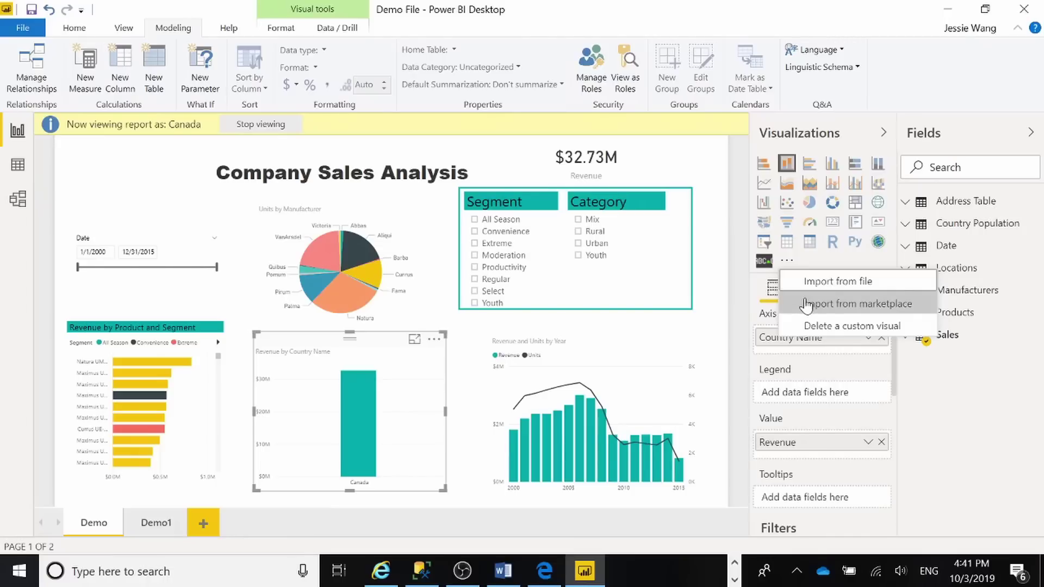
click(706, 153)
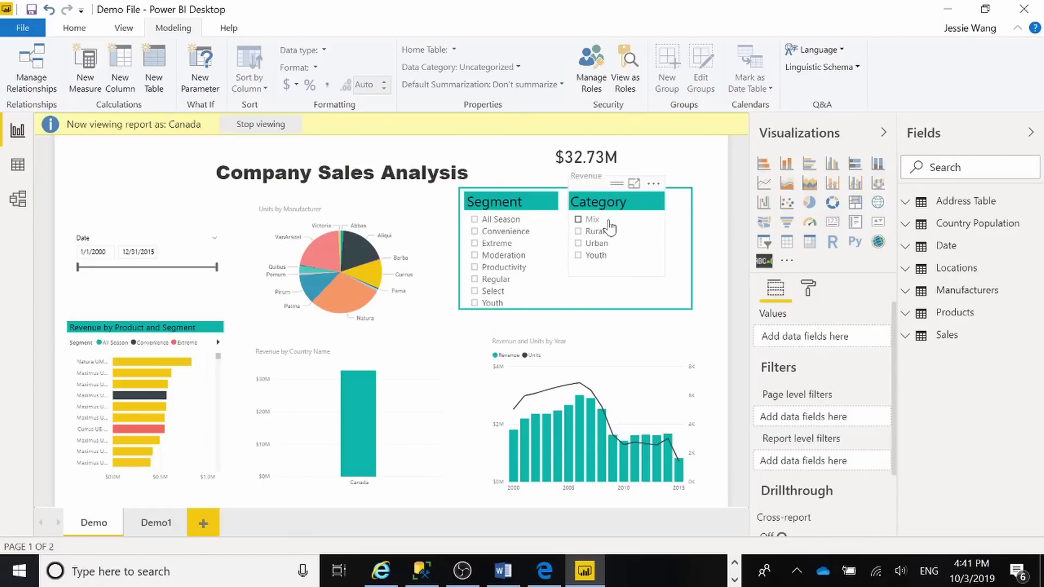
click(947, 10)
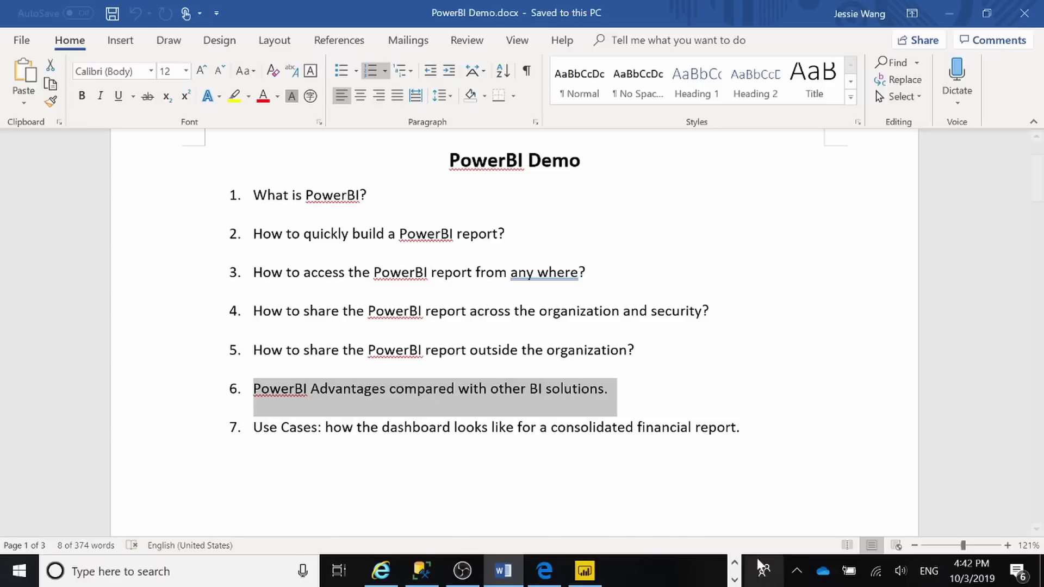
Bring up the DAT207x folder in File Explorer to view its source files, and close that window.
click(735, 564)
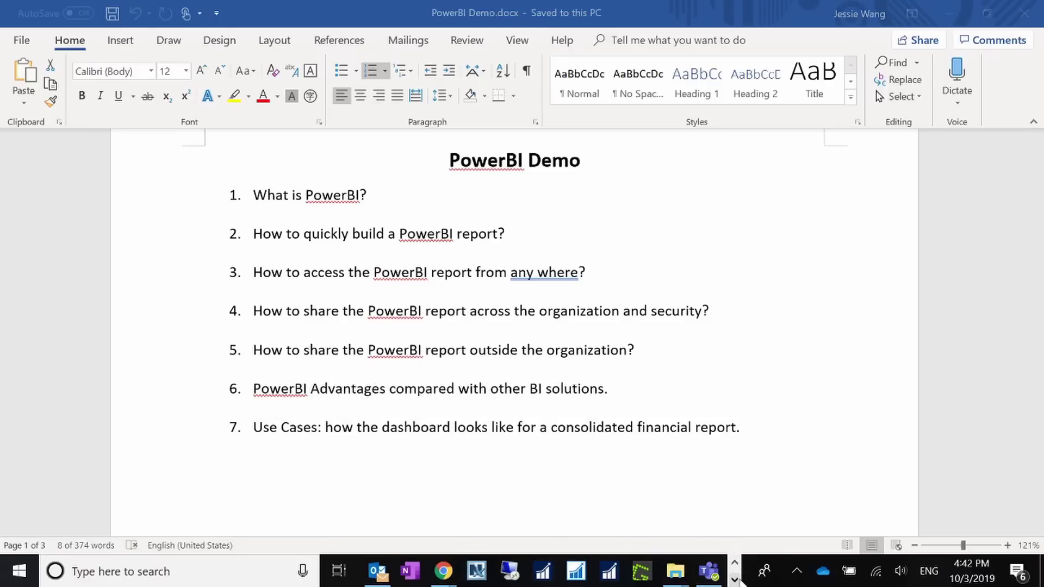
mouse_move(675, 571)
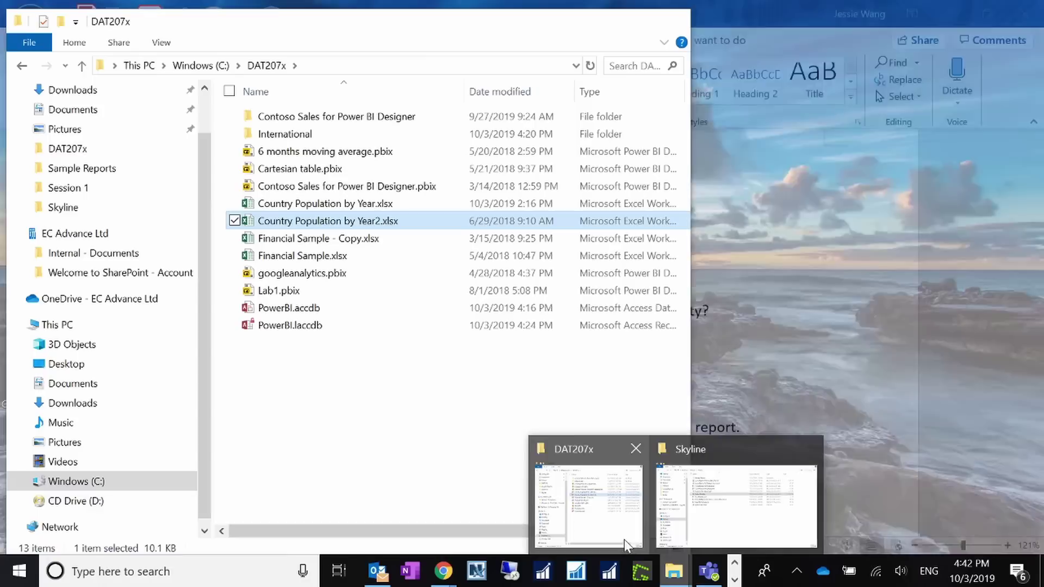
click(624, 539)
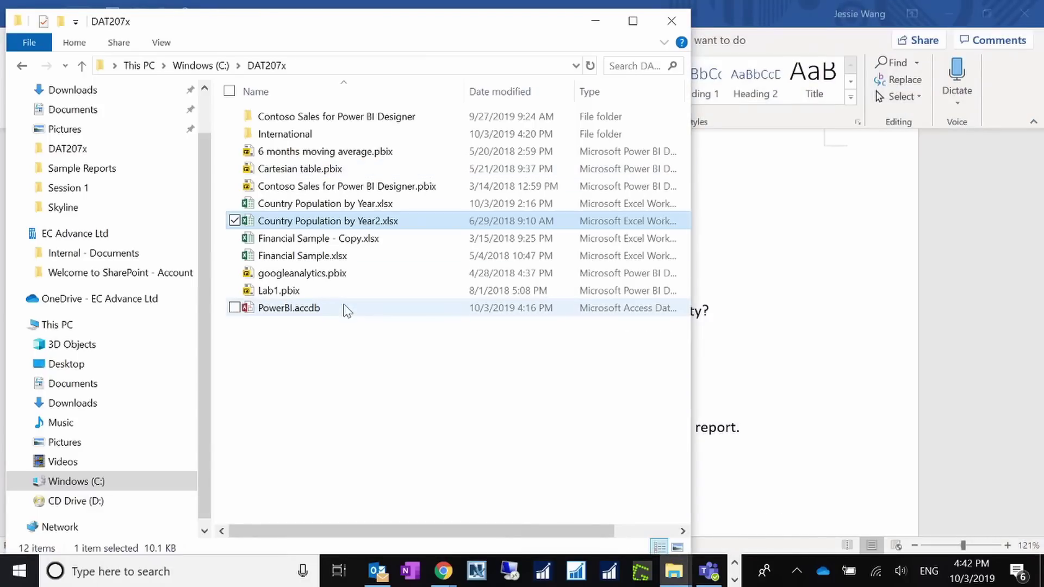
click(672, 21)
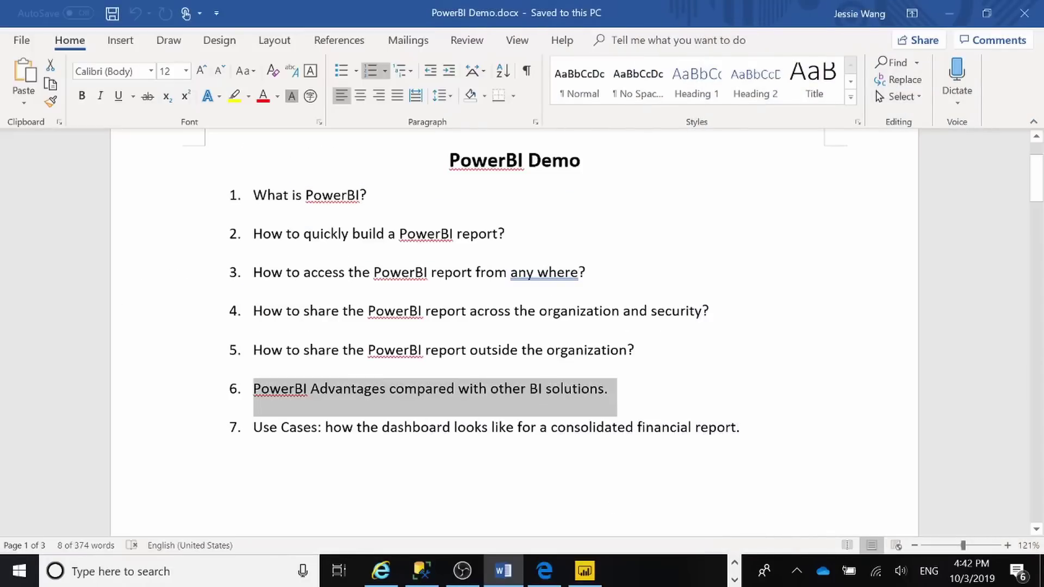
Switch to Power BI Desktop, show the Date query in the Power Query Editor, and minimize both windows to return to Word.
click(584, 571)
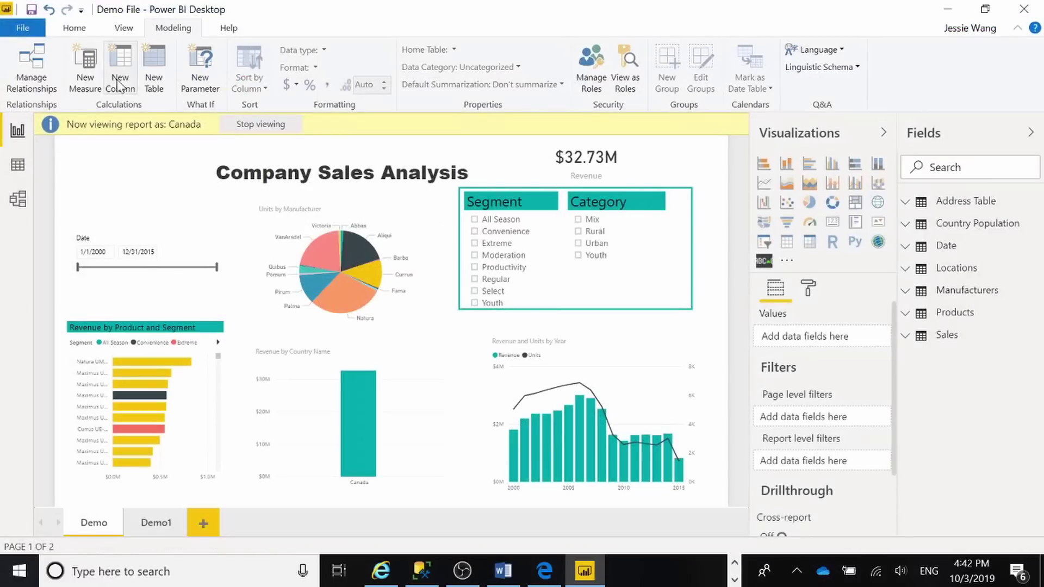
click(124, 27)
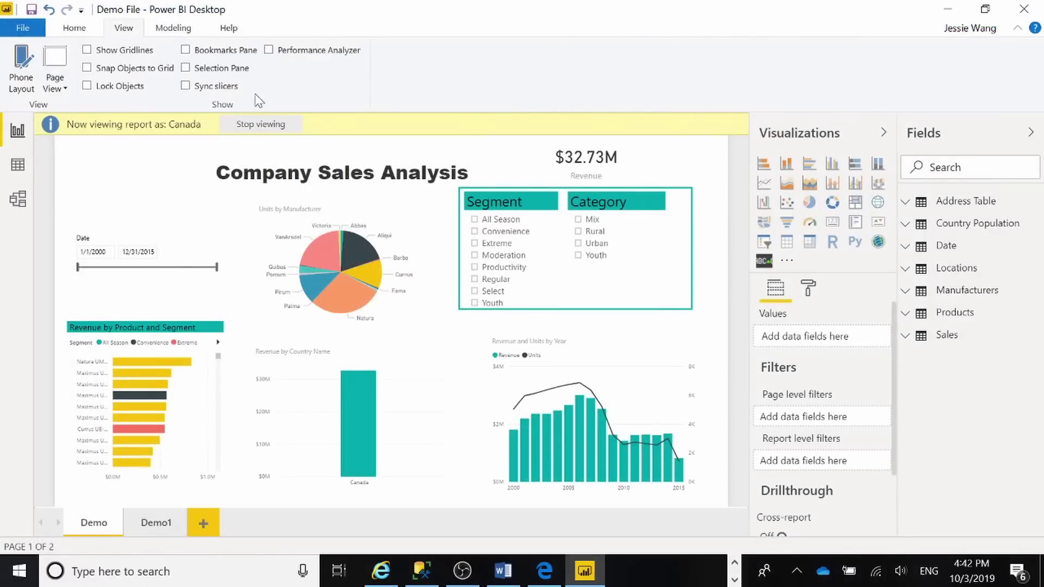
click(86, 32)
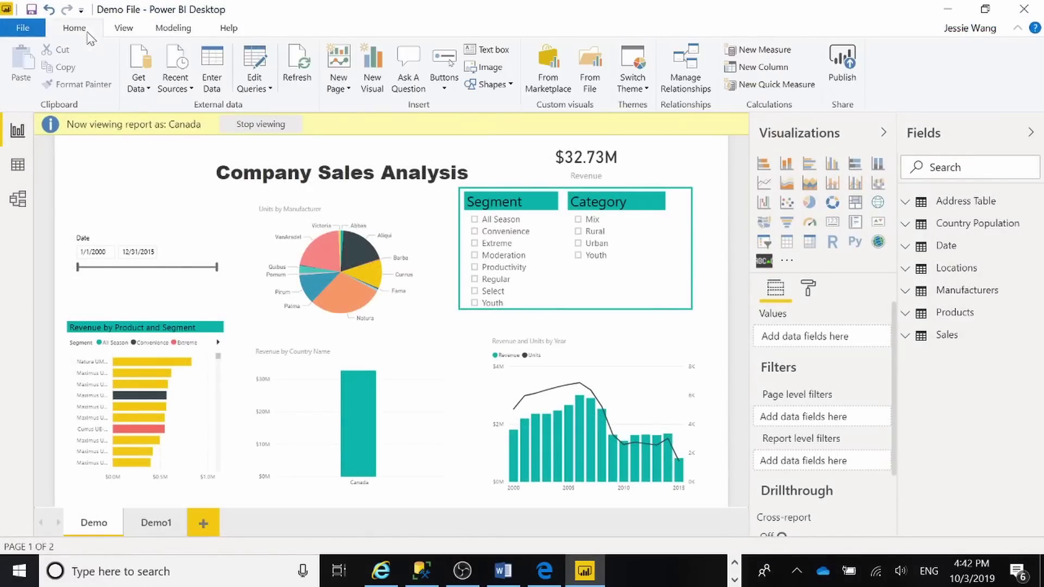
click(271, 88)
click(258, 107)
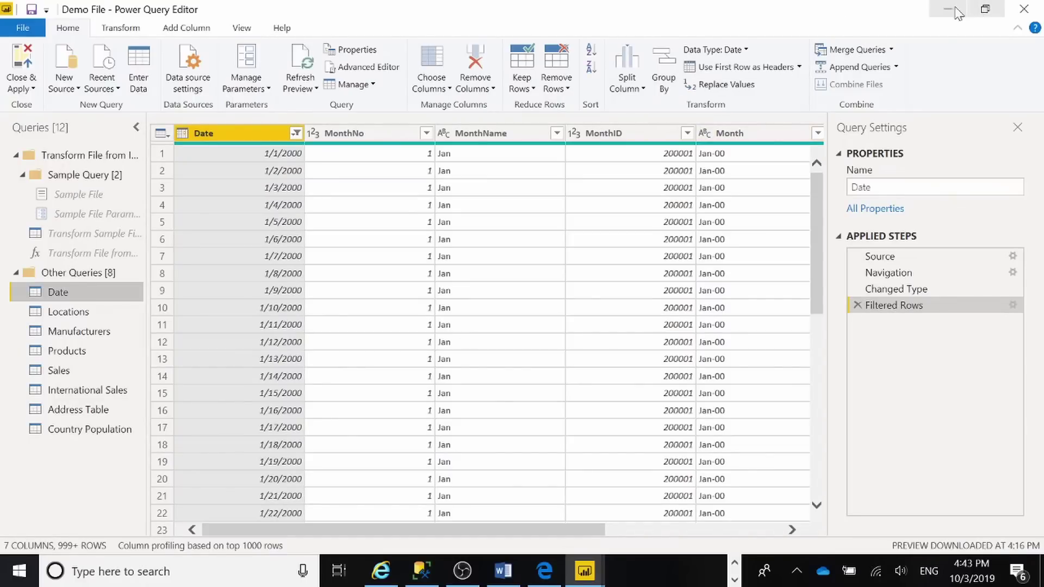
click(953, 12)
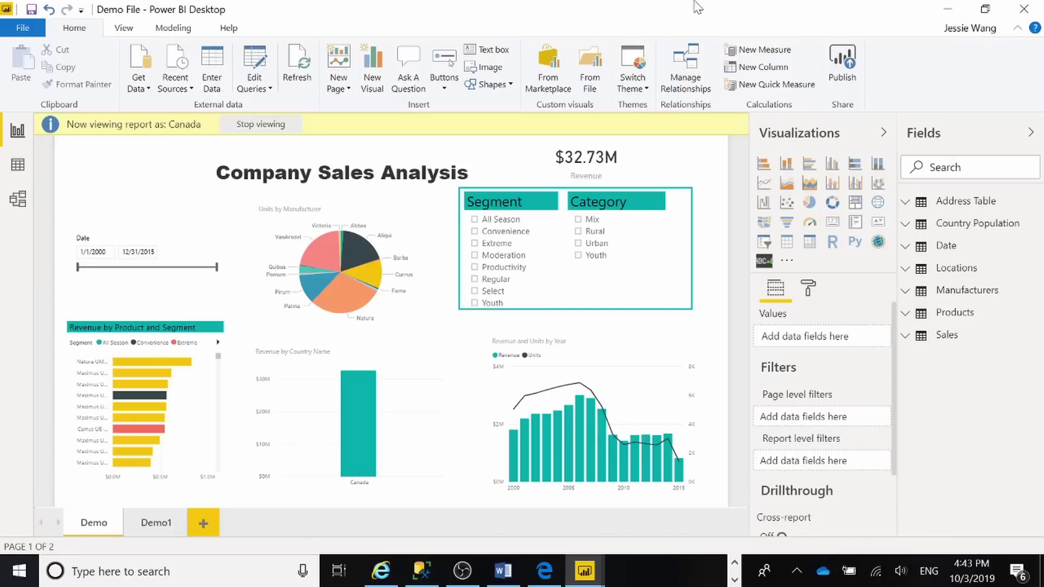
click(938, 12)
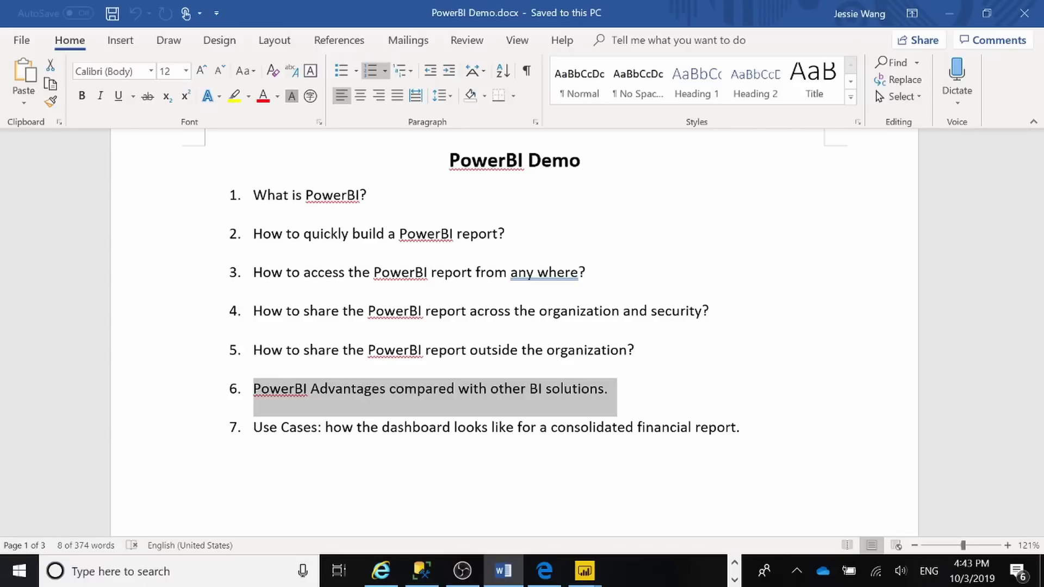
Highlight agenda item 7 about use cases, and open Consolidated Financial Reports.pbix from the Skyline folder in File Explorer.
click(334, 427)
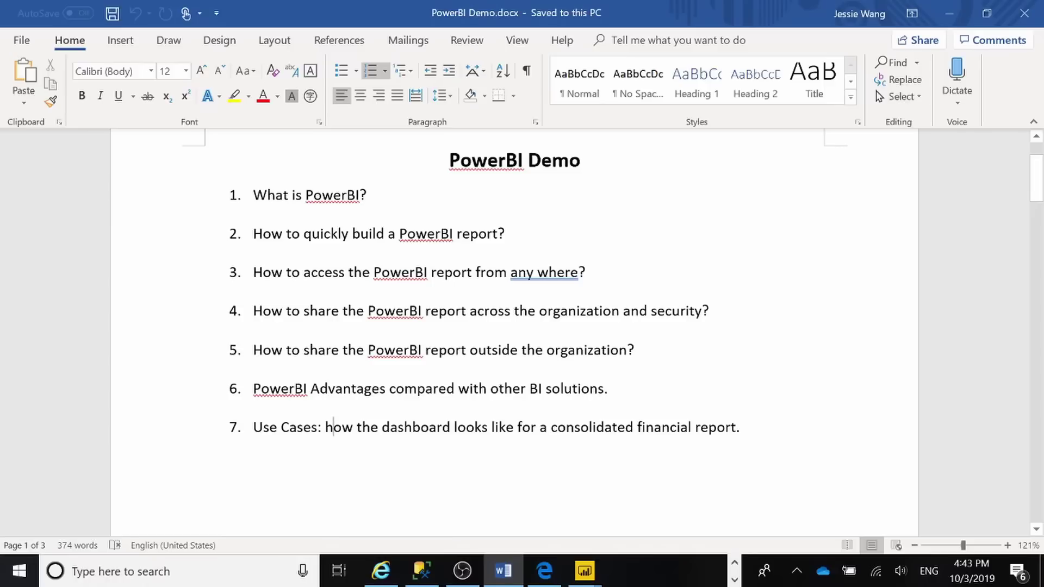
drag(253, 427, 736, 430)
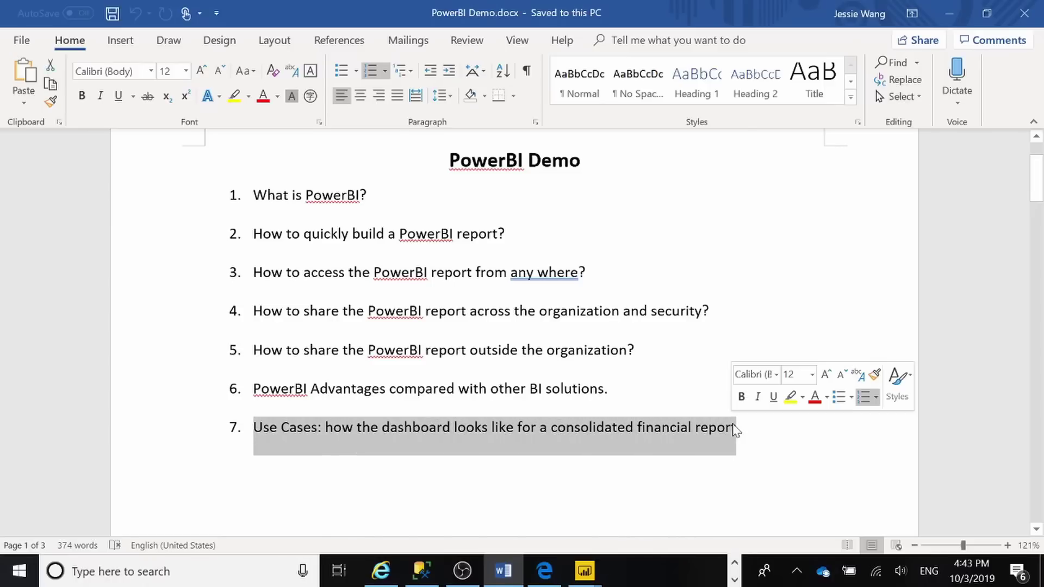
click(735, 563)
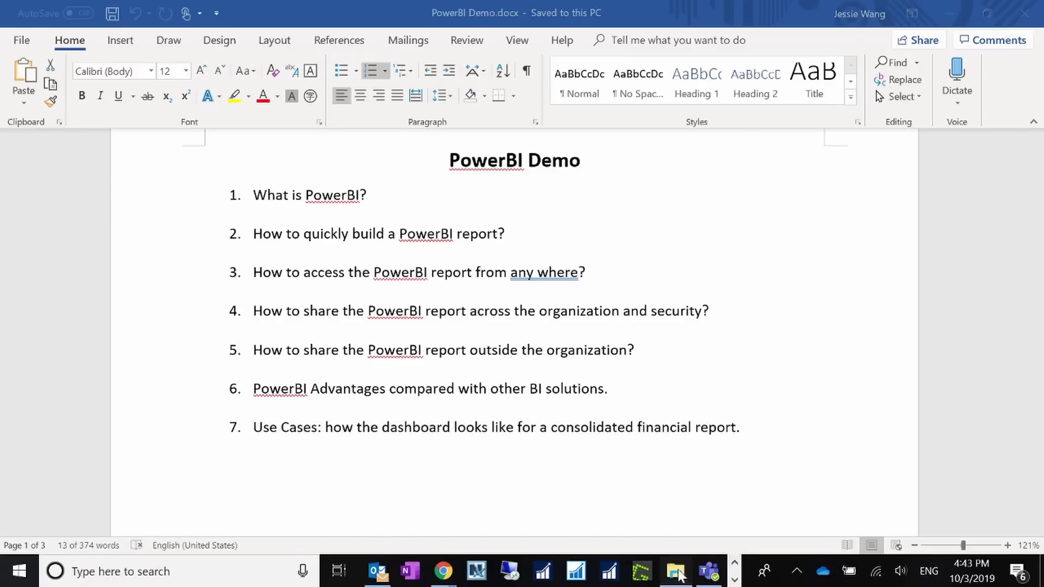
click(676, 571)
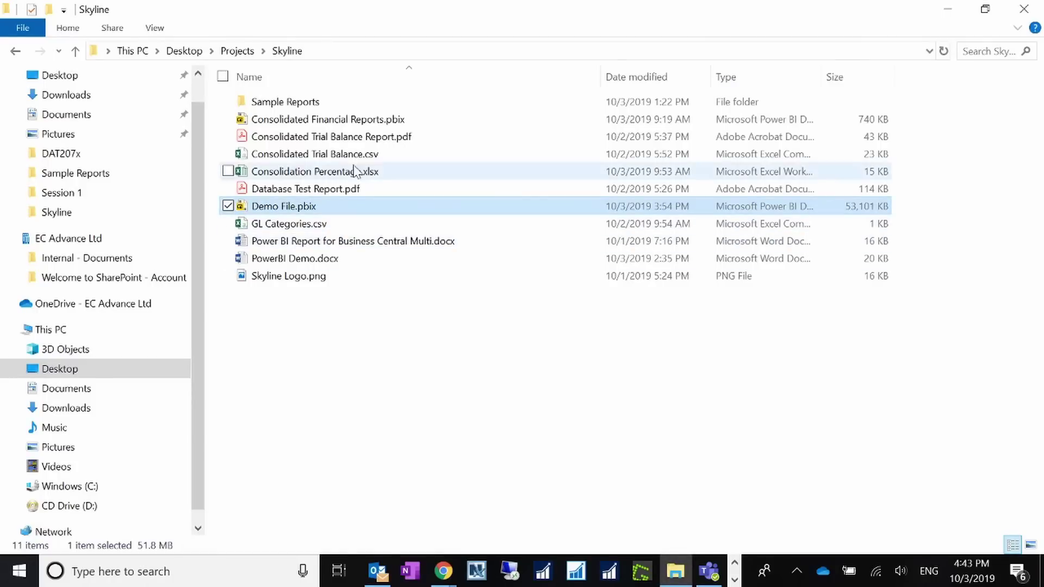
double_click(361, 120)
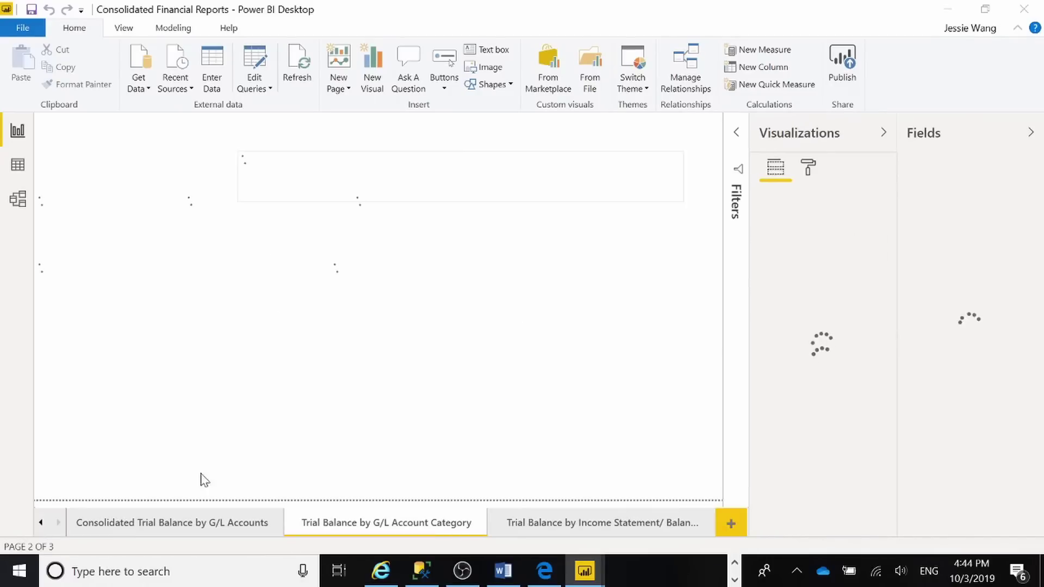
View the first two trial balance pages, filtering the G/L Account Category page by Cost of Goods Sold, Assets and Equity in turn.
click(183, 532)
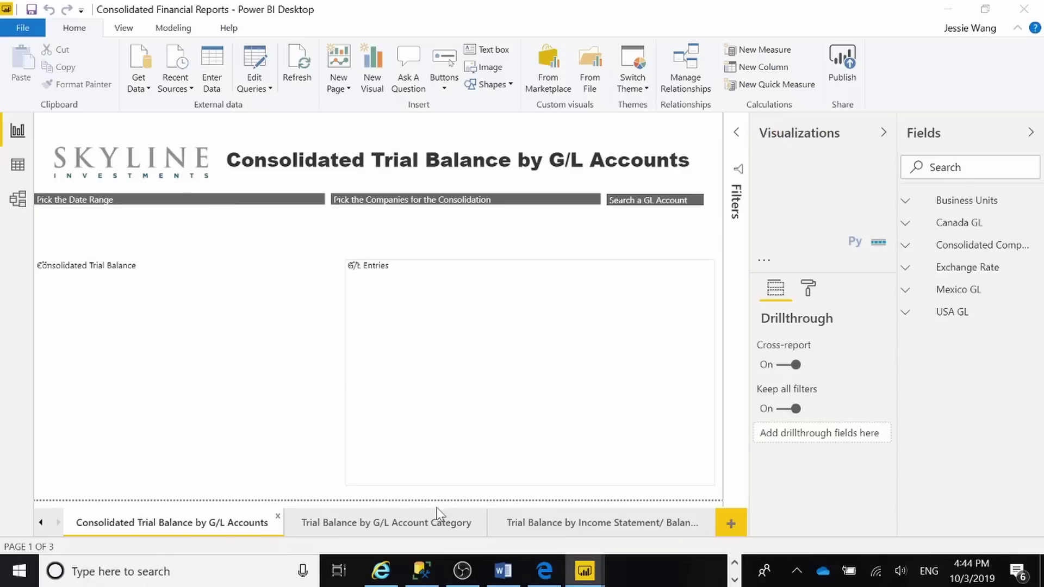
click(424, 527)
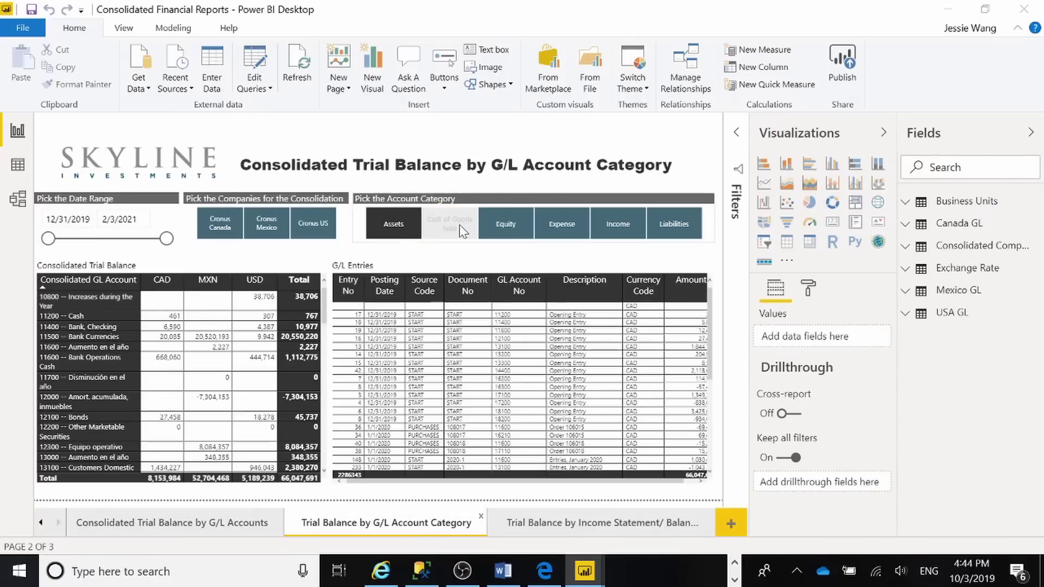
click(459, 224)
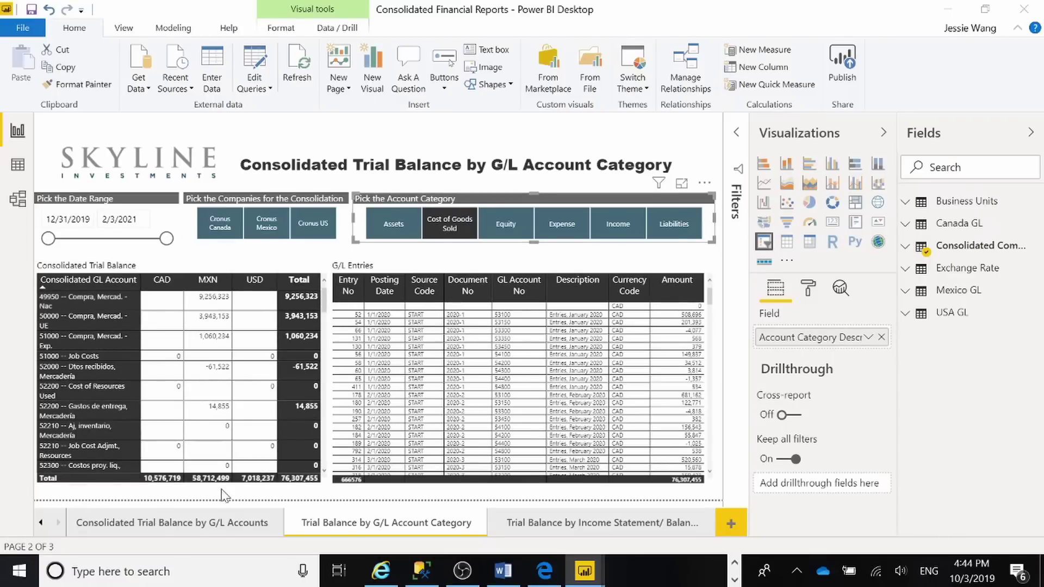
ctrl+click(394, 223)
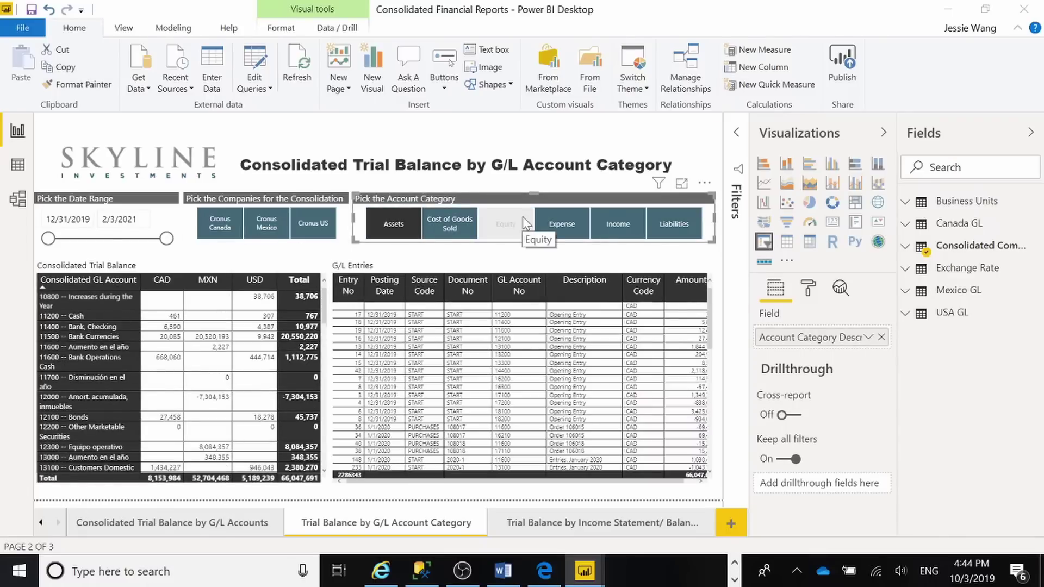
click(526, 223)
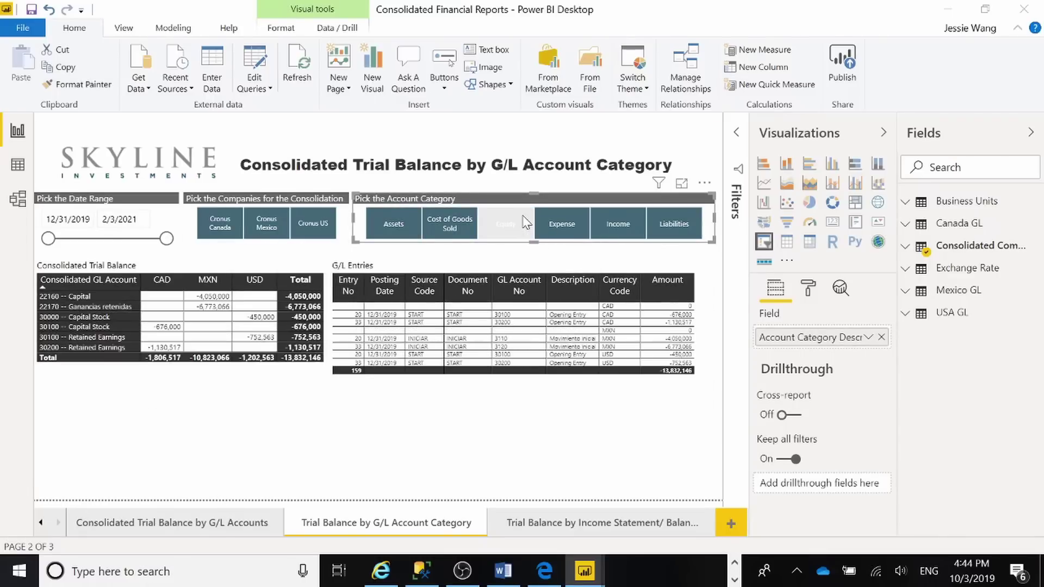
Show the Income Statement/Balance Sheet trial balance page and filter its account category to Balance Sheet.
click(518, 523)
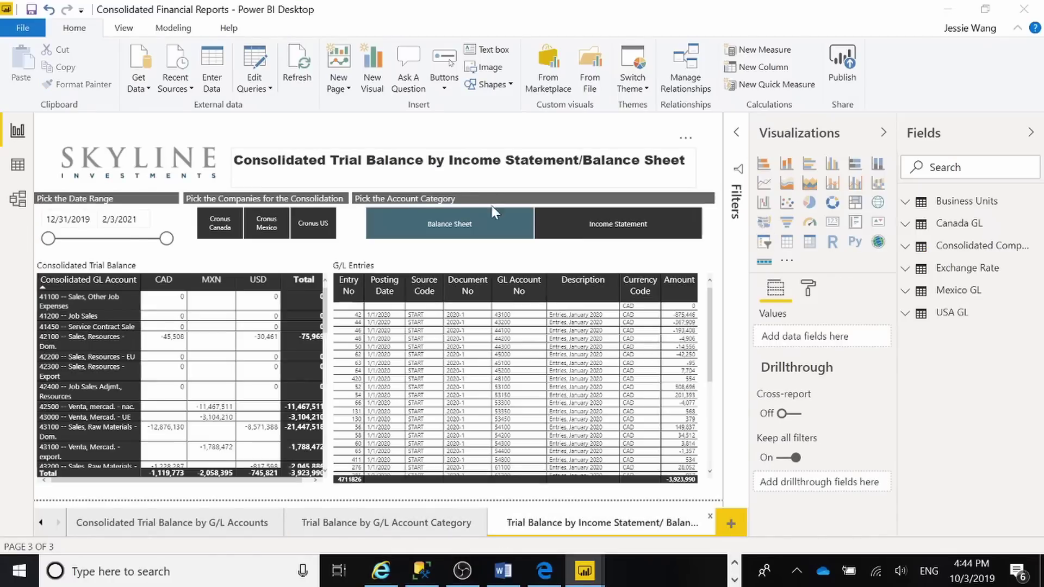
click(484, 223)
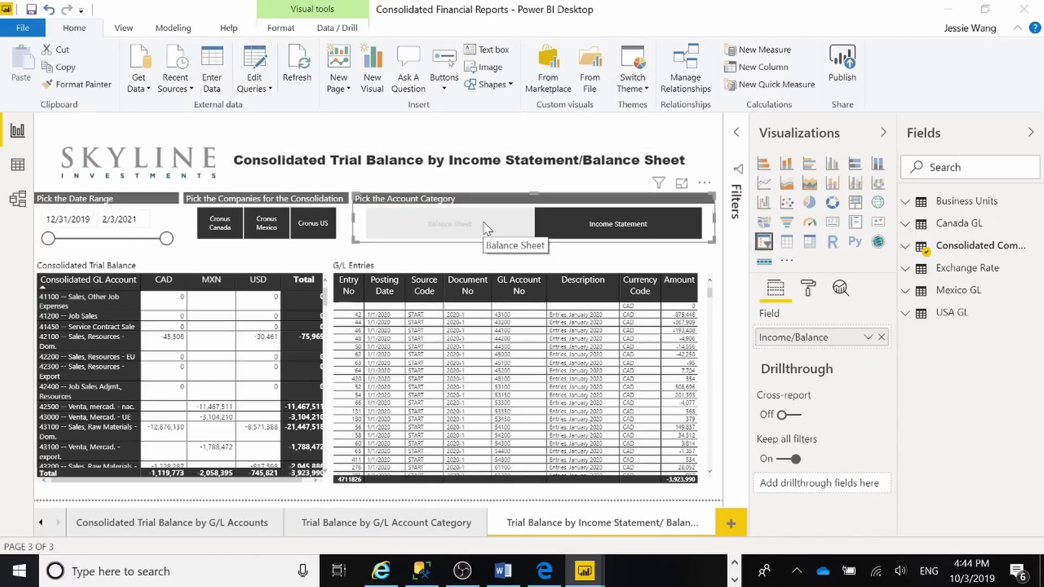
click(481, 227)
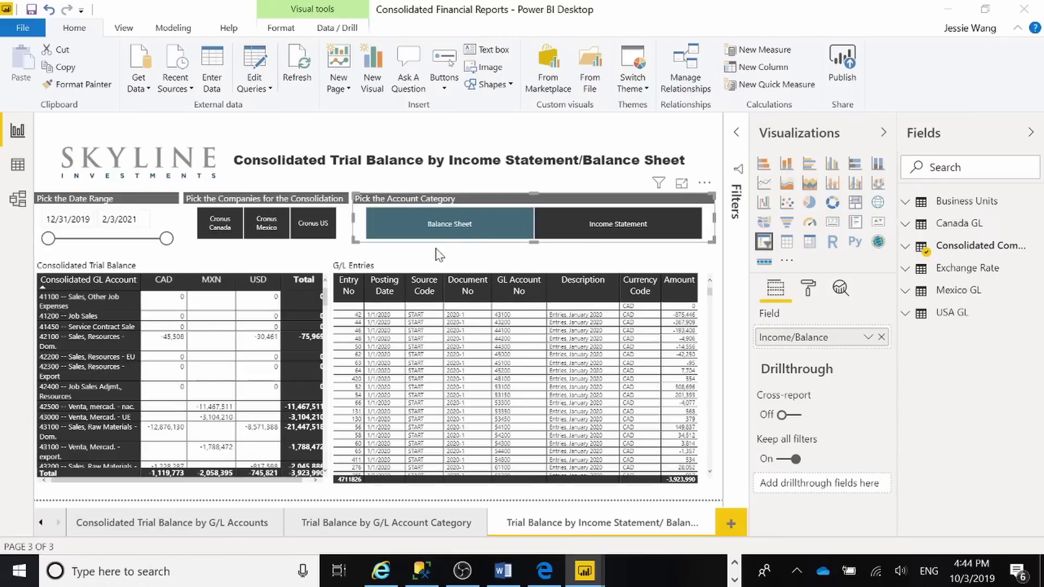
click(429, 228)
click(433, 230)
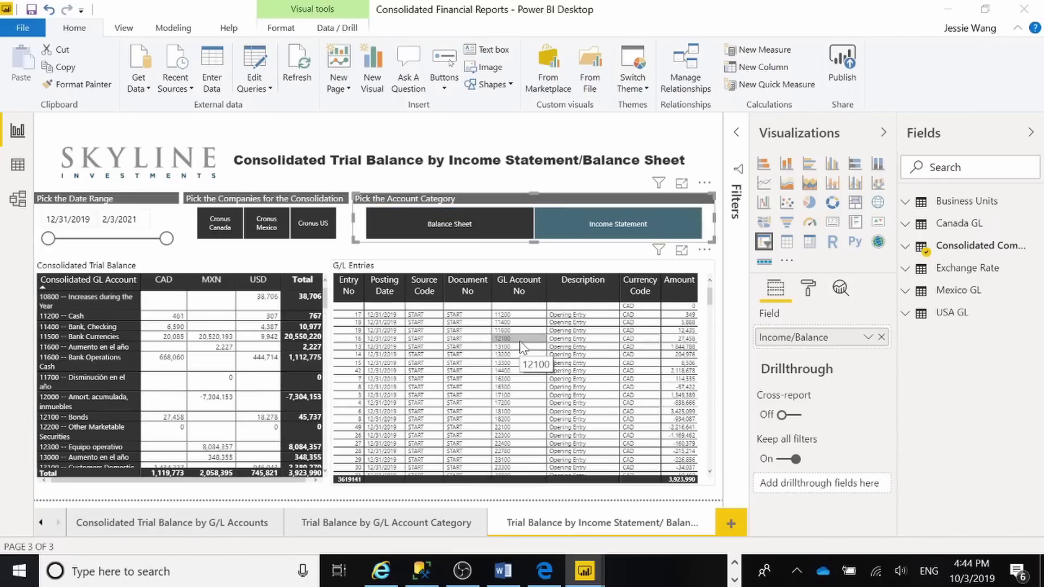
Close the consolidated report and open Financial Dashboard.pbix from the Sample Reports folder.
click(1026, 7)
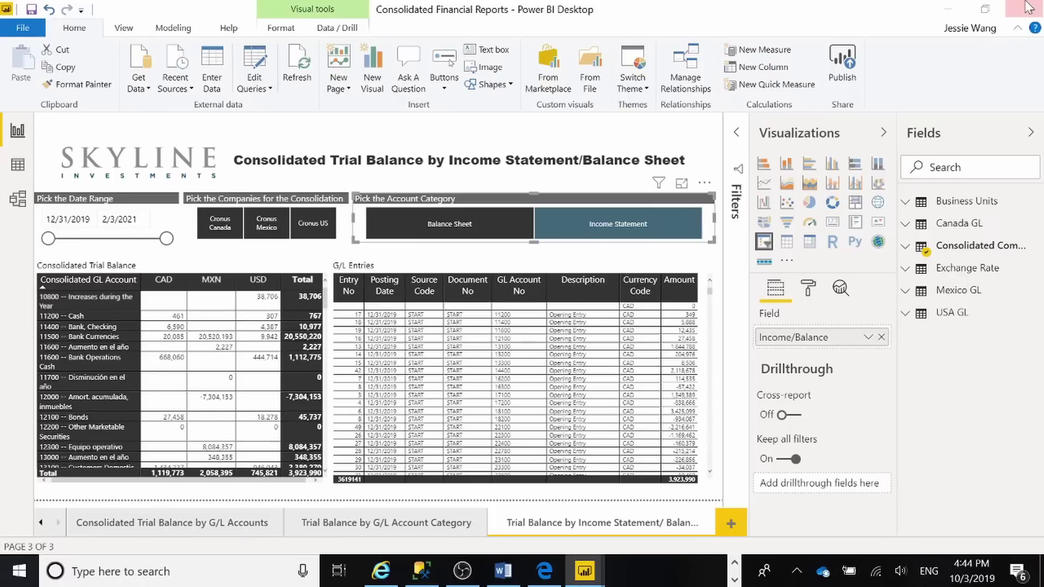
click(573, 317)
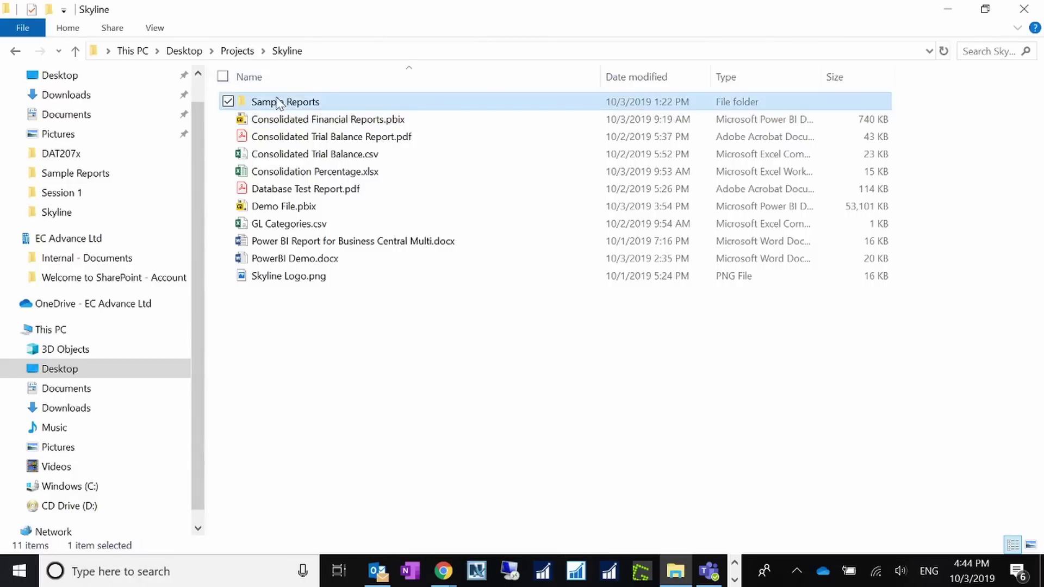
double_click(275, 102)
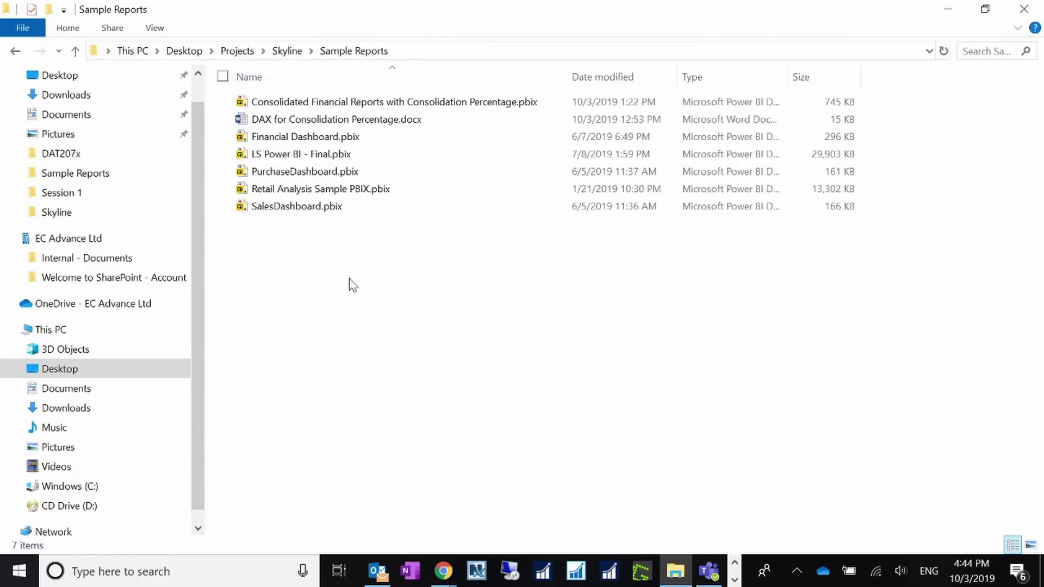
click(331, 139)
double_click(330, 140)
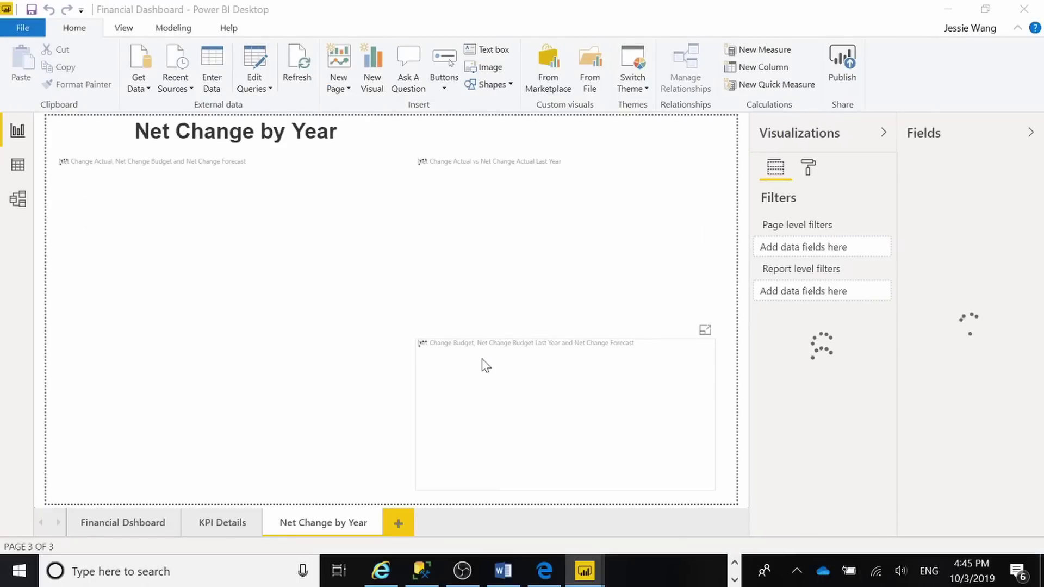
View the Financial Dshboard, KPI Details and Net Change by Year pages of the financial dashboard in turn.
click(111, 522)
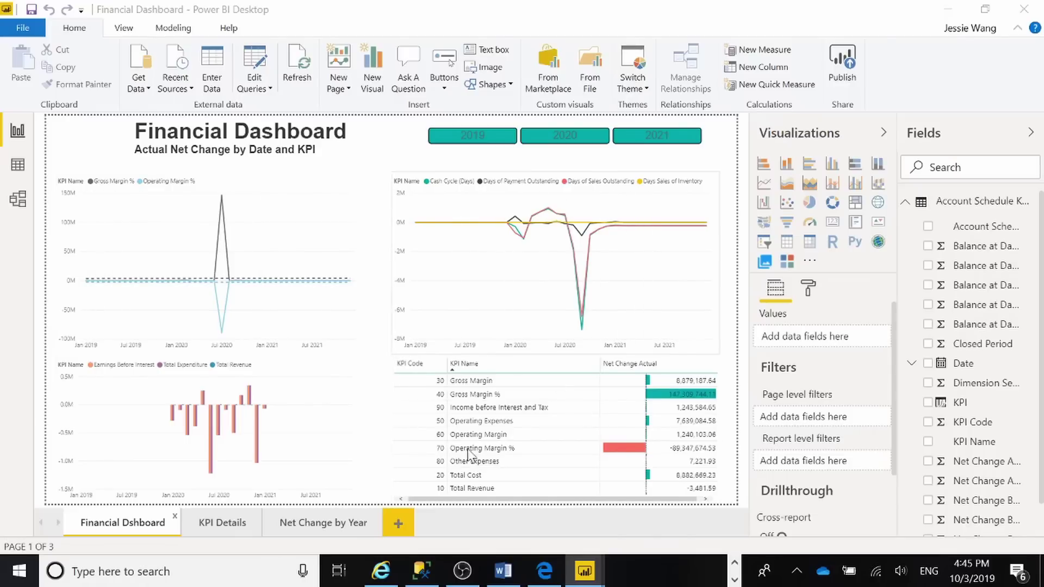
click(227, 528)
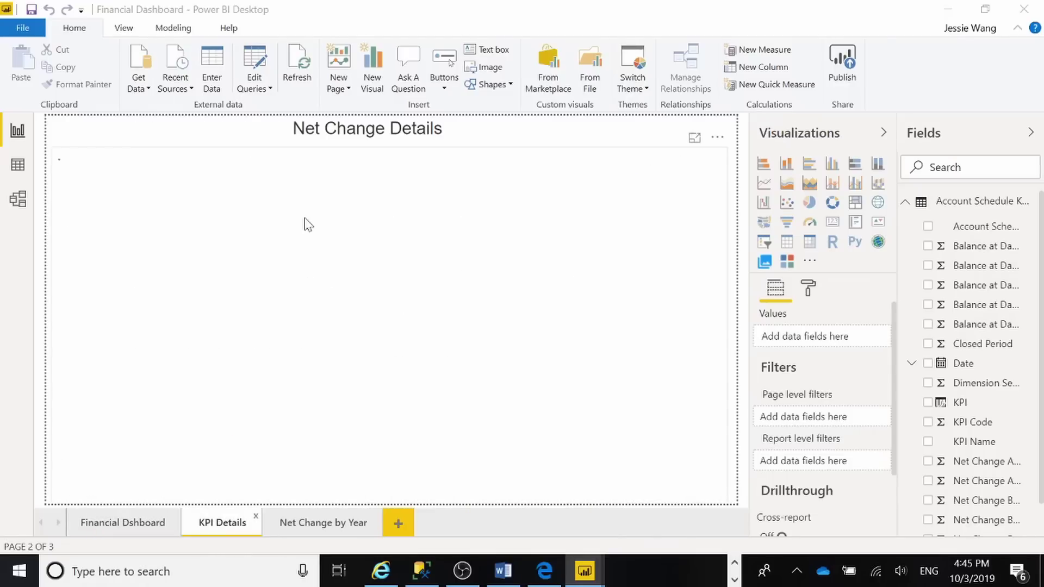
click(314, 525)
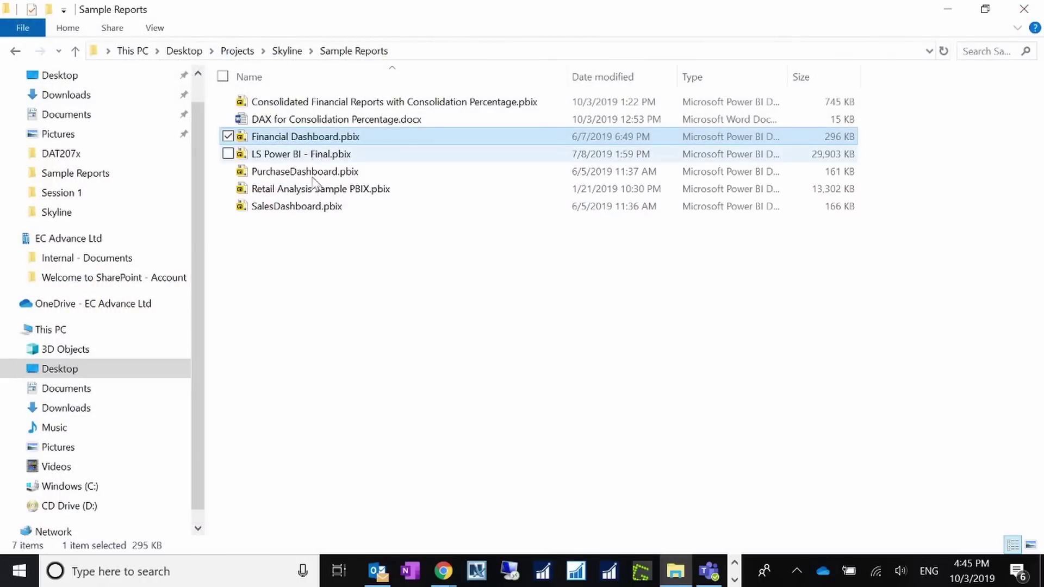
Open SalesDashboard.pbix from the Sample Reports folder to view its sales report, and close it.
double_click(298, 207)
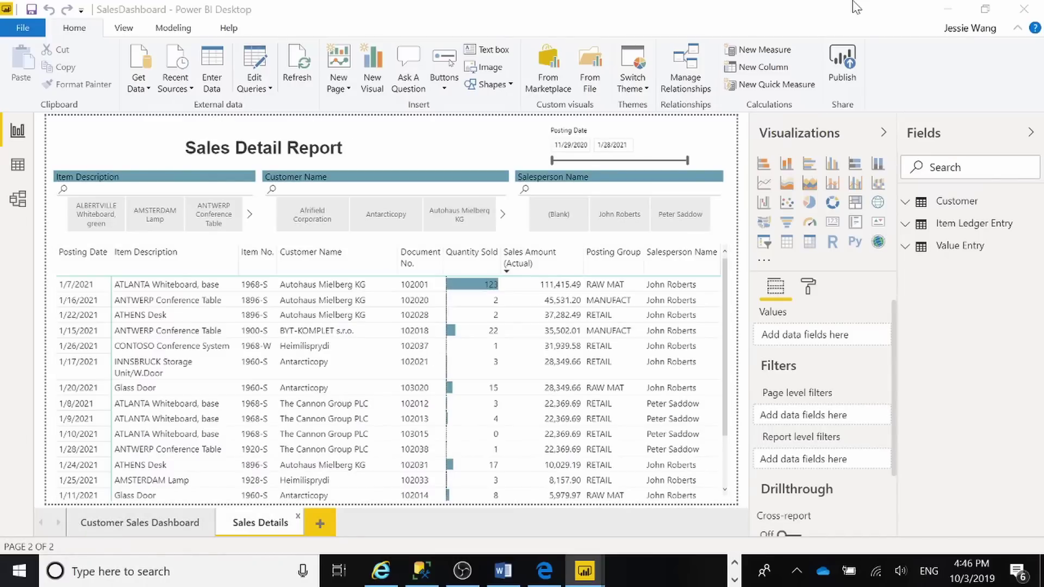
click(1024, 9)
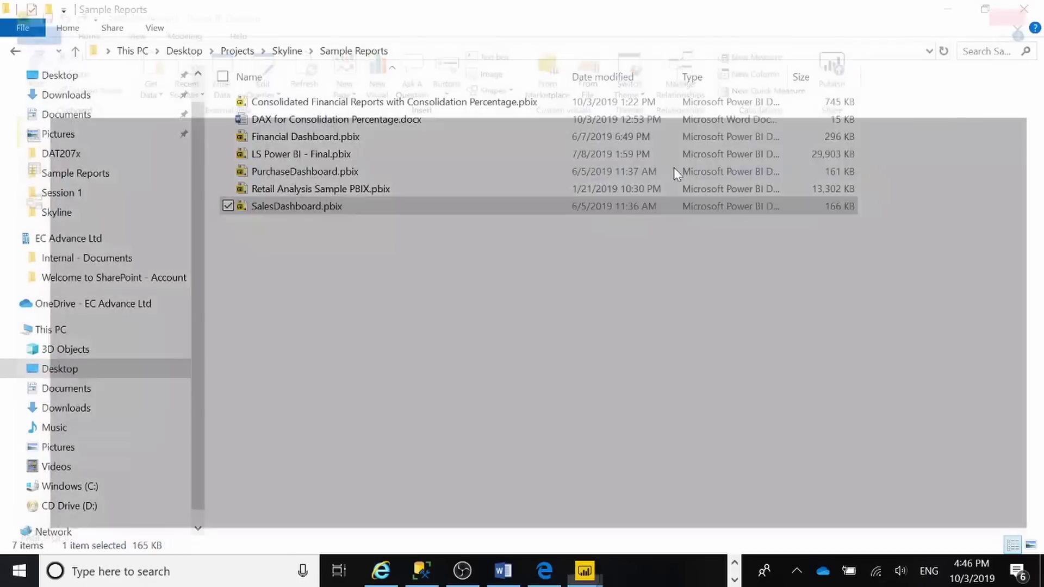
Open PurchaseDashboard.pbix from the Sample Reports folder, view its Vendor Purchase Dashboard and Purchase Details pages, and close it.
double_click(308, 171)
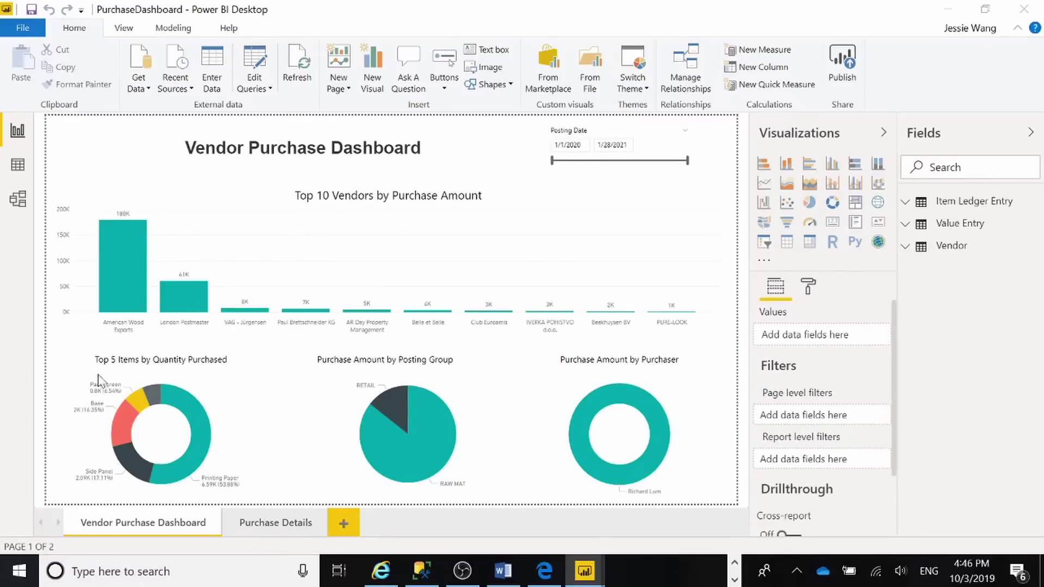
click(274, 526)
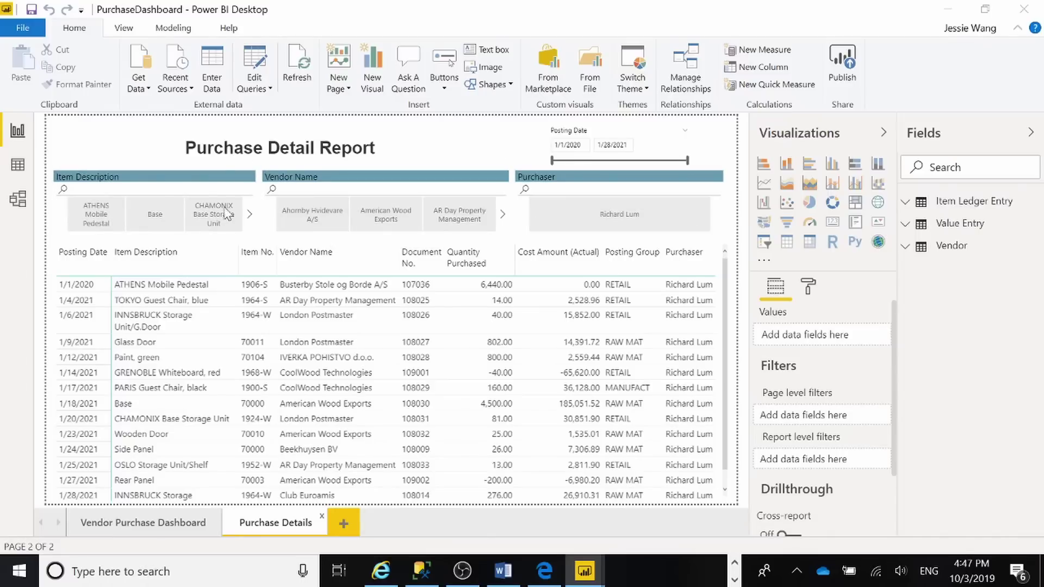
click(1028, 8)
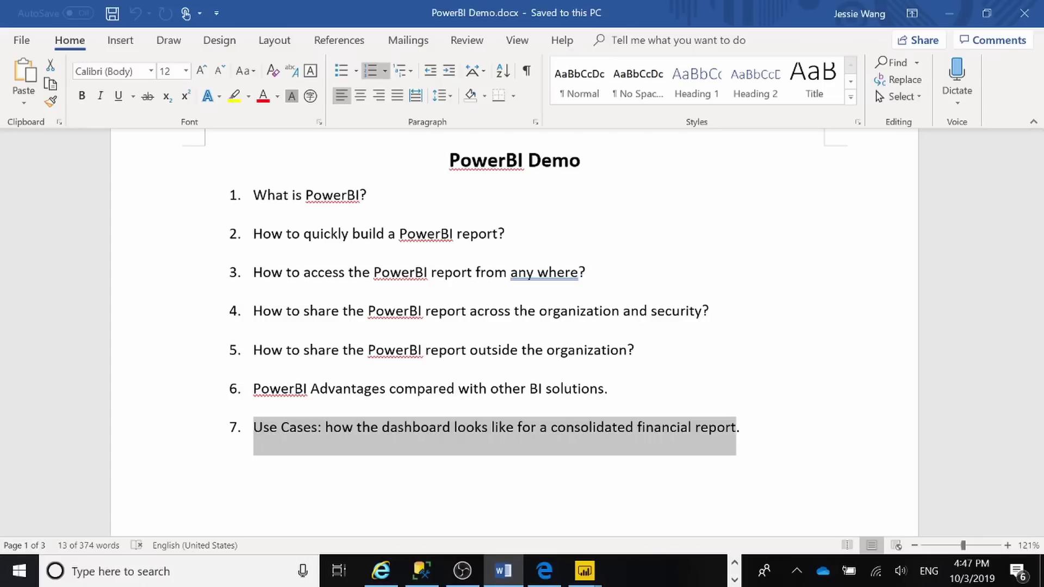
click(462, 571)
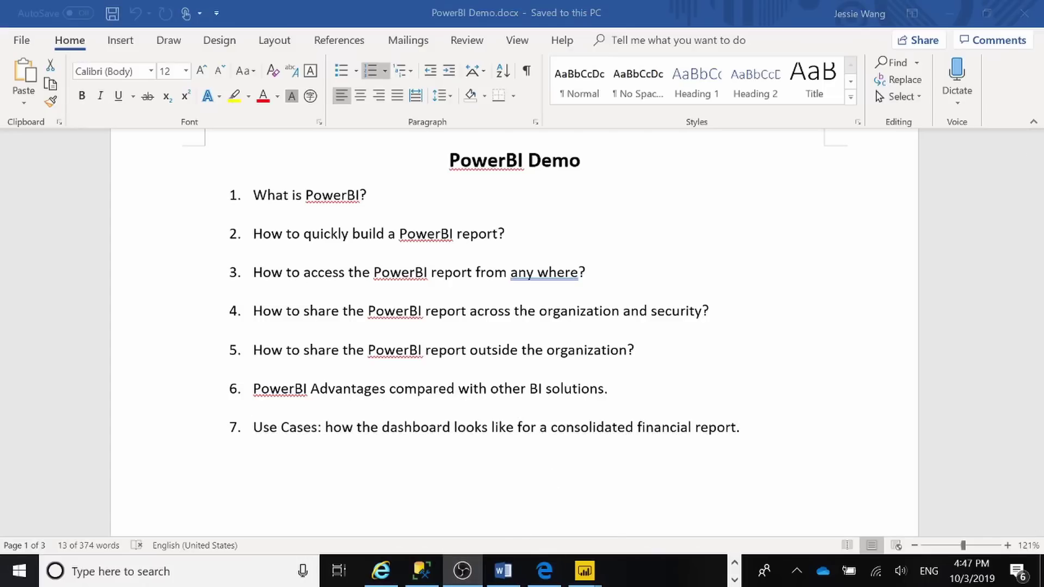